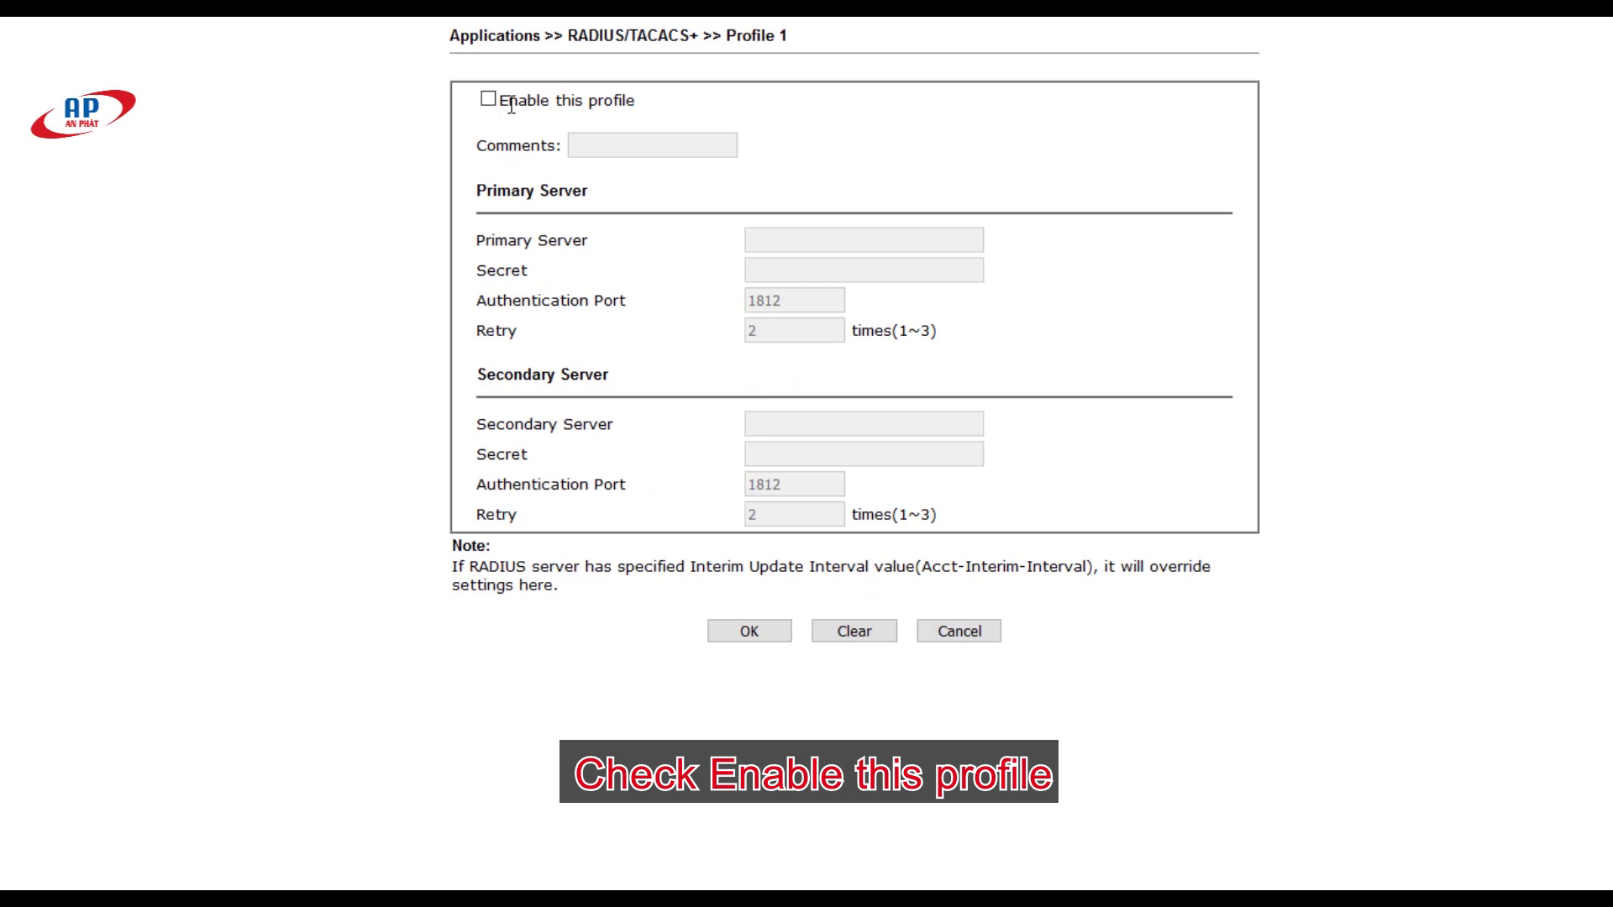
Step: Enable RADIUS profile 1 with accounting and the comment Nextify
left_click_drag(498, 102, 647, 108)
left_click(487, 99)
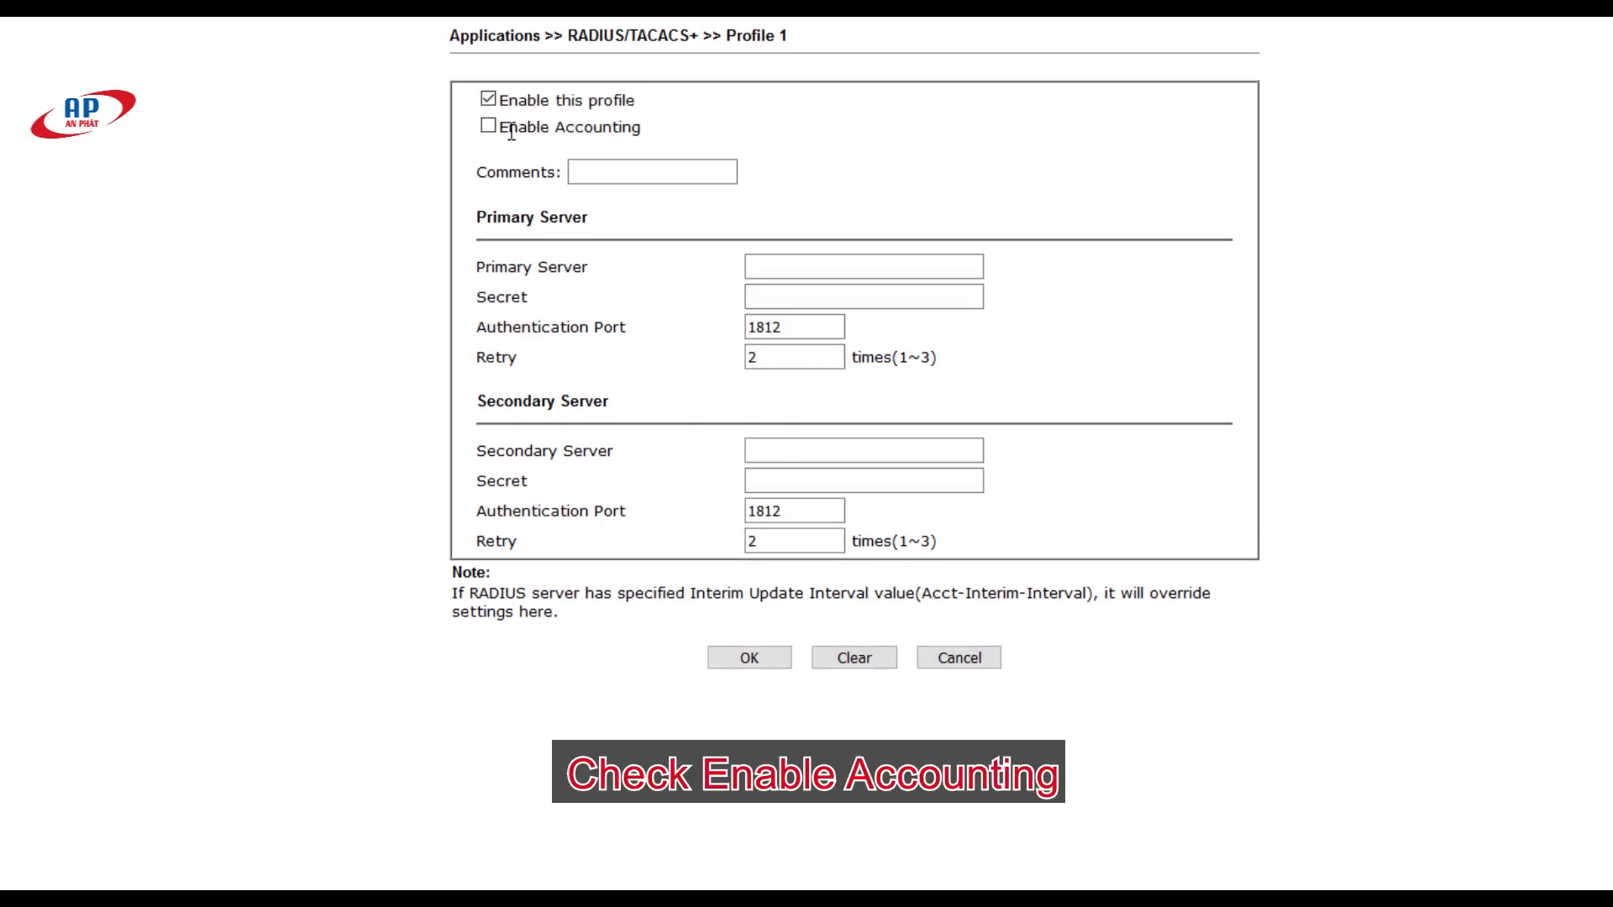
left_click_drag(501, 127, 672, 159)
left_click(488, 126)
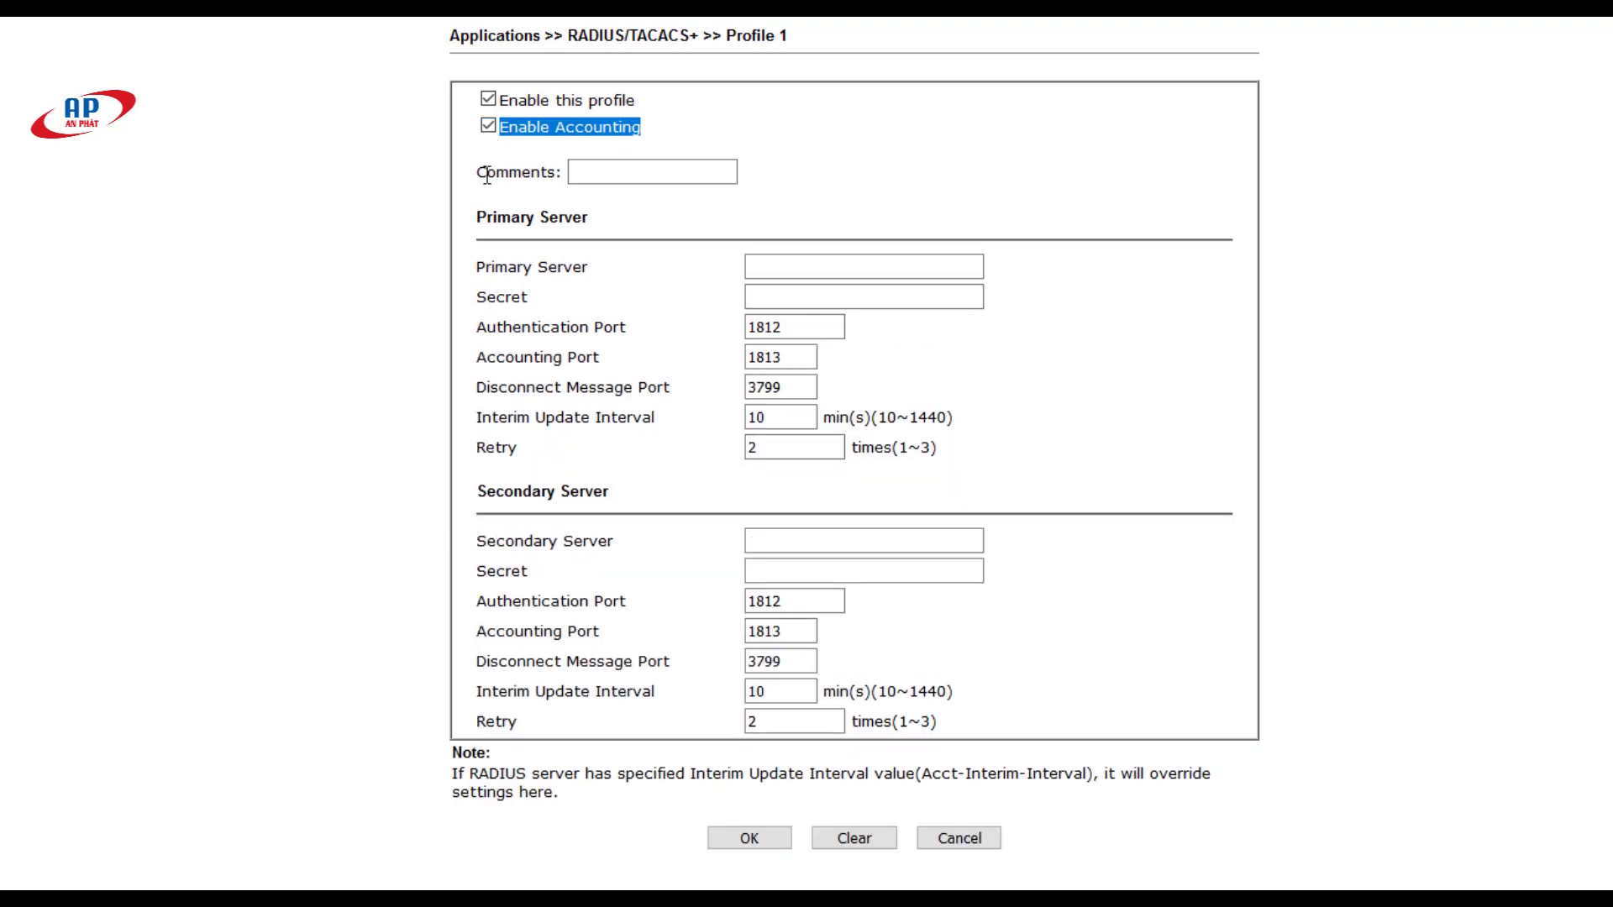
left_click_drag(479, 171, 596, 178)
left_click(597, 176)
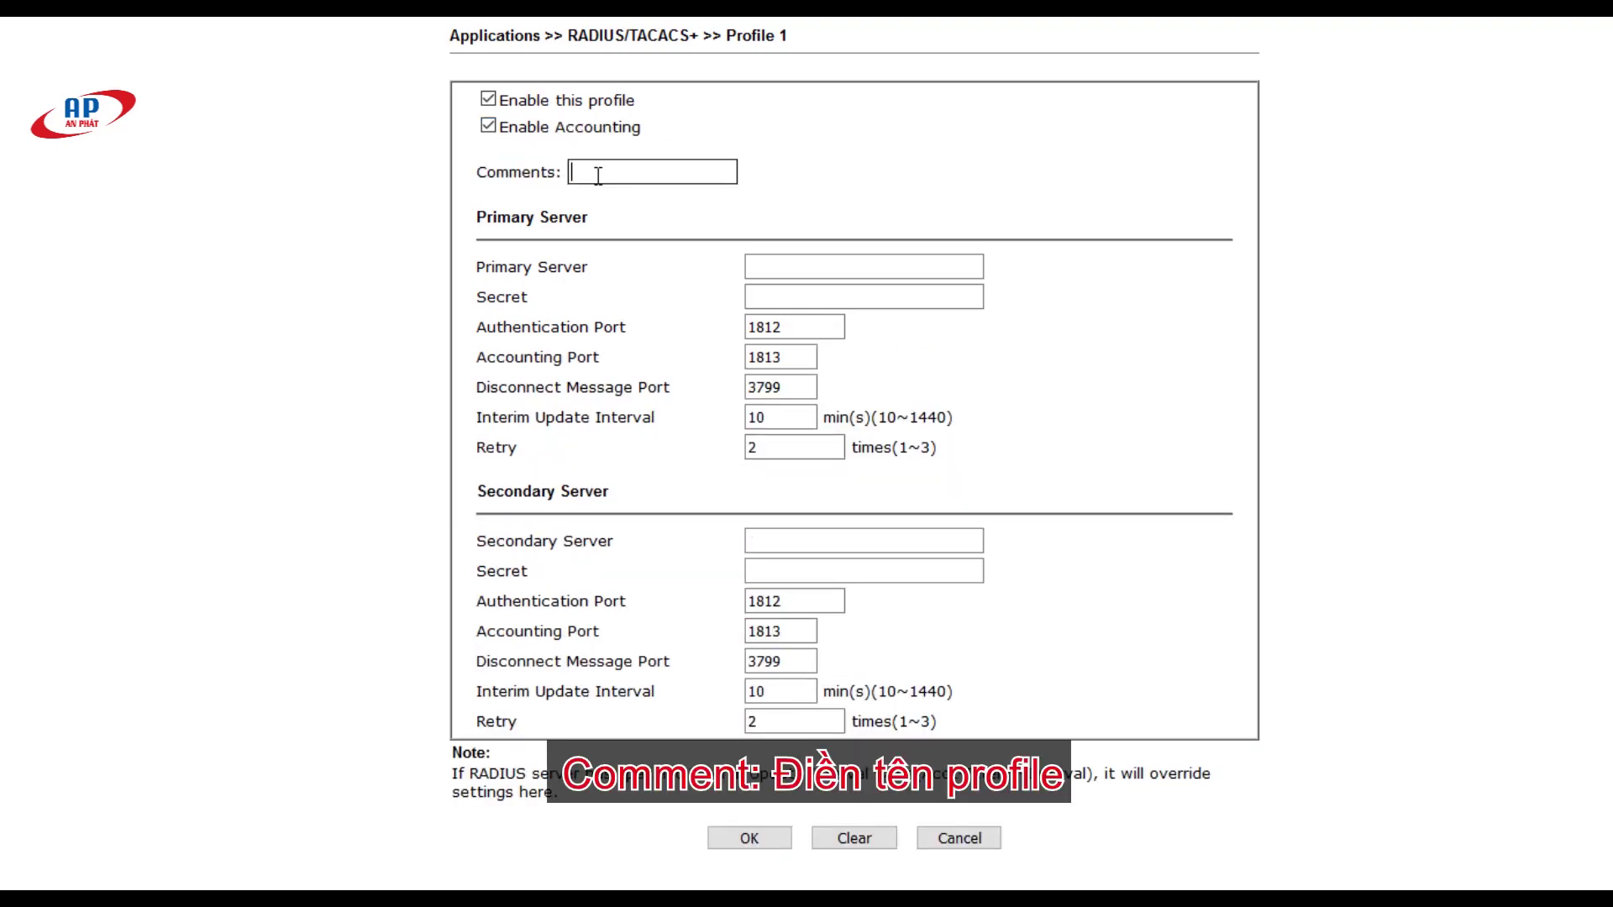
type("Nextify")
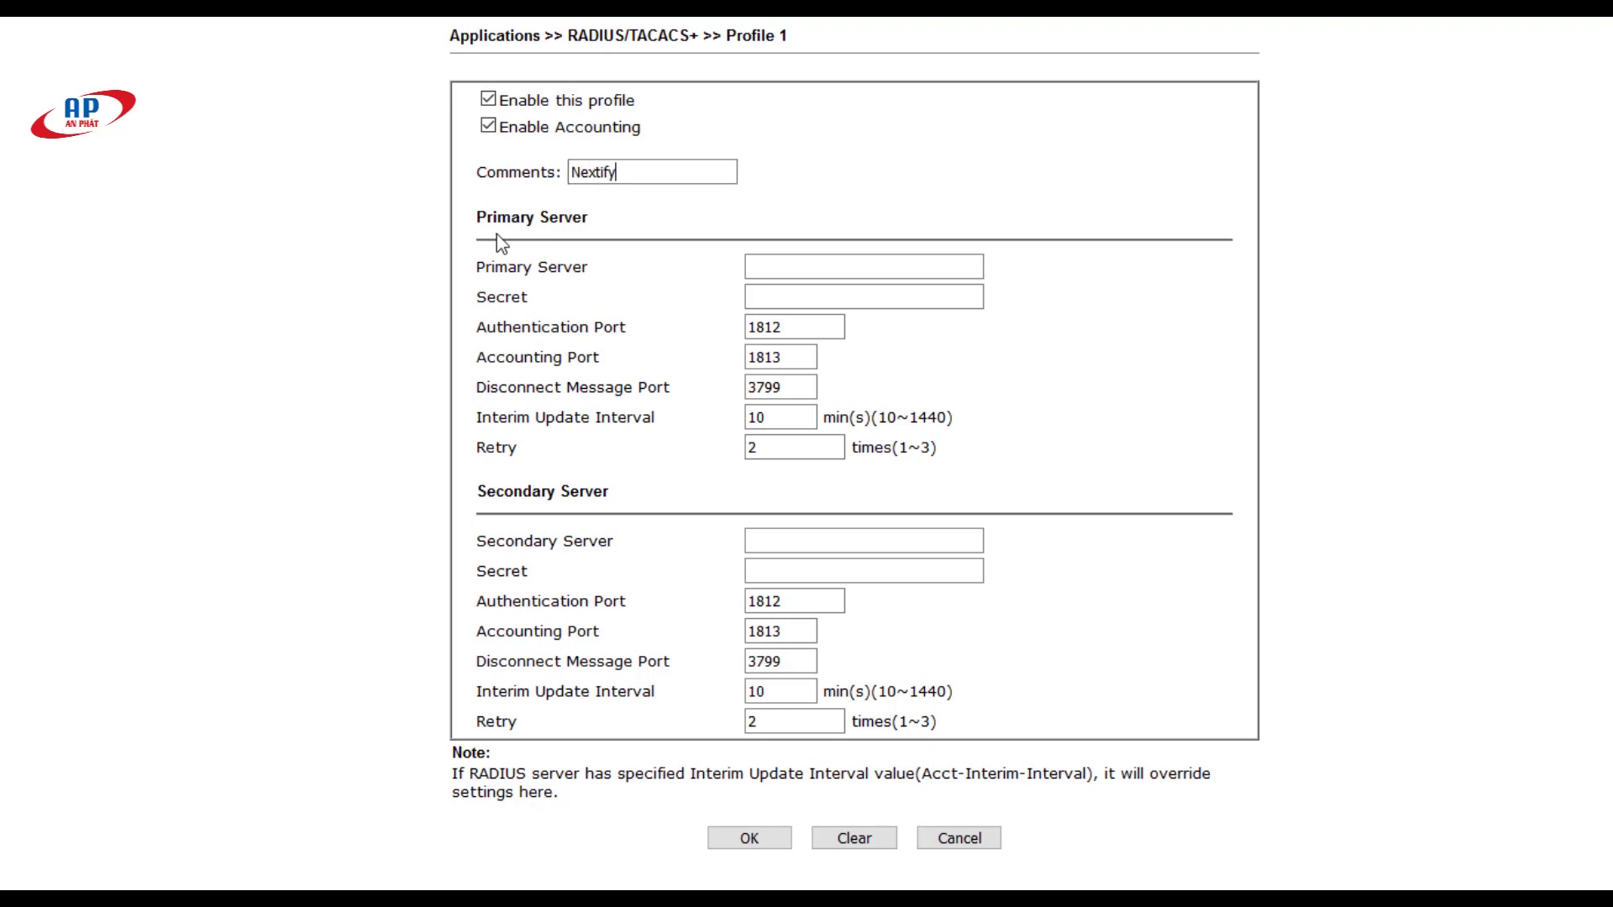
Step: Set the primary server to 171.244.6.33 and enter its shared secret
left_click_drag(480, 214, 592, 224)
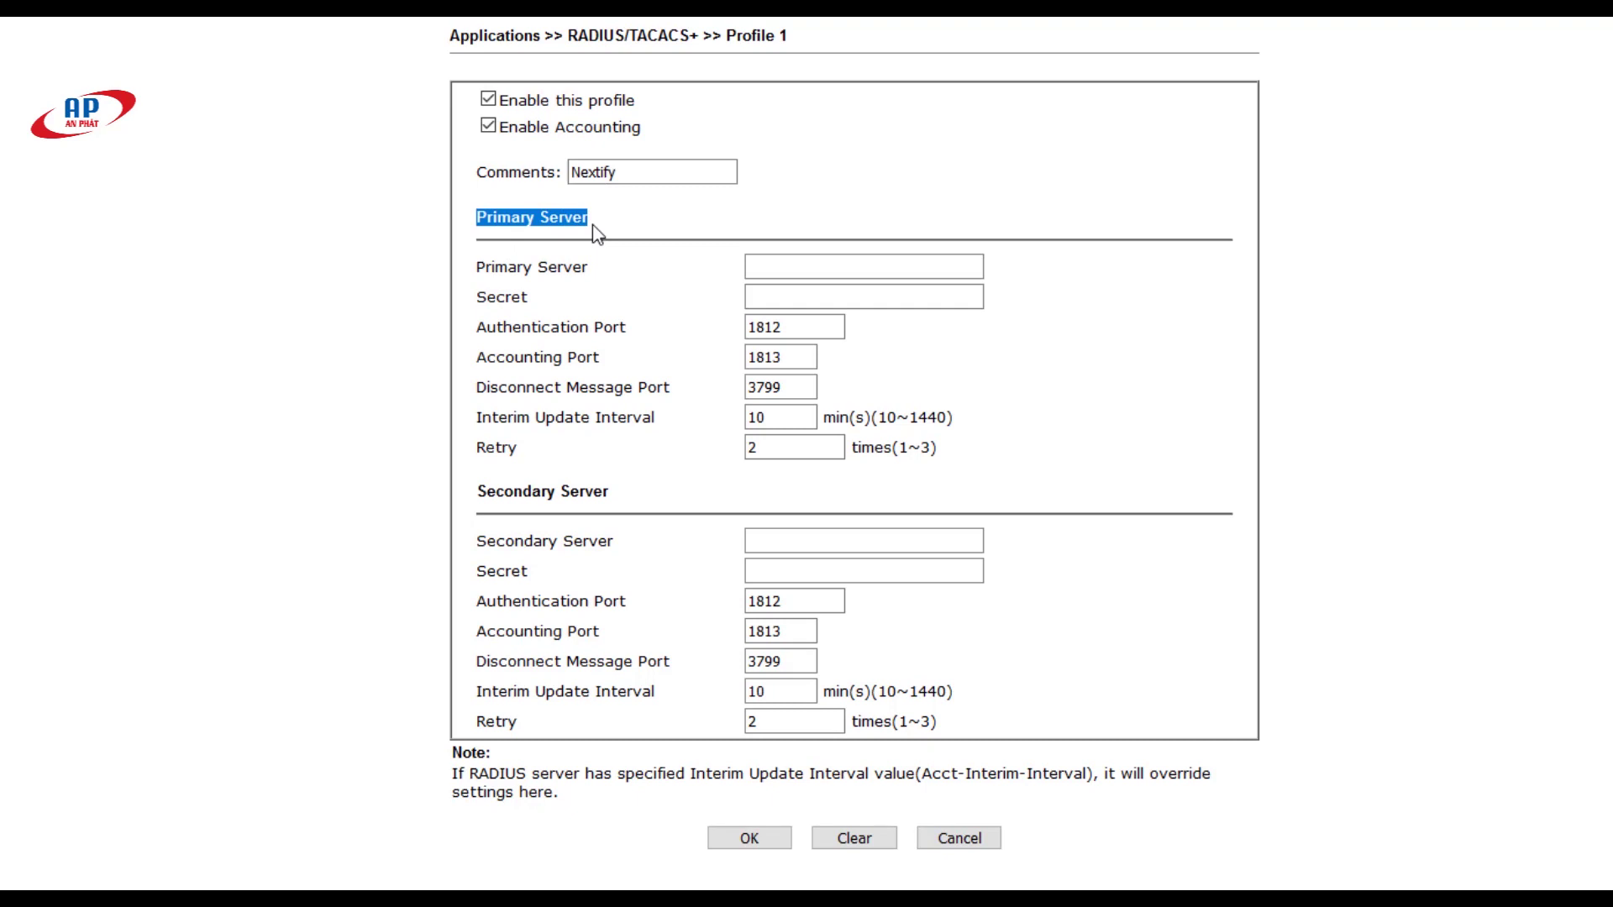
left_click(525, 271)
left_click(768, 267)
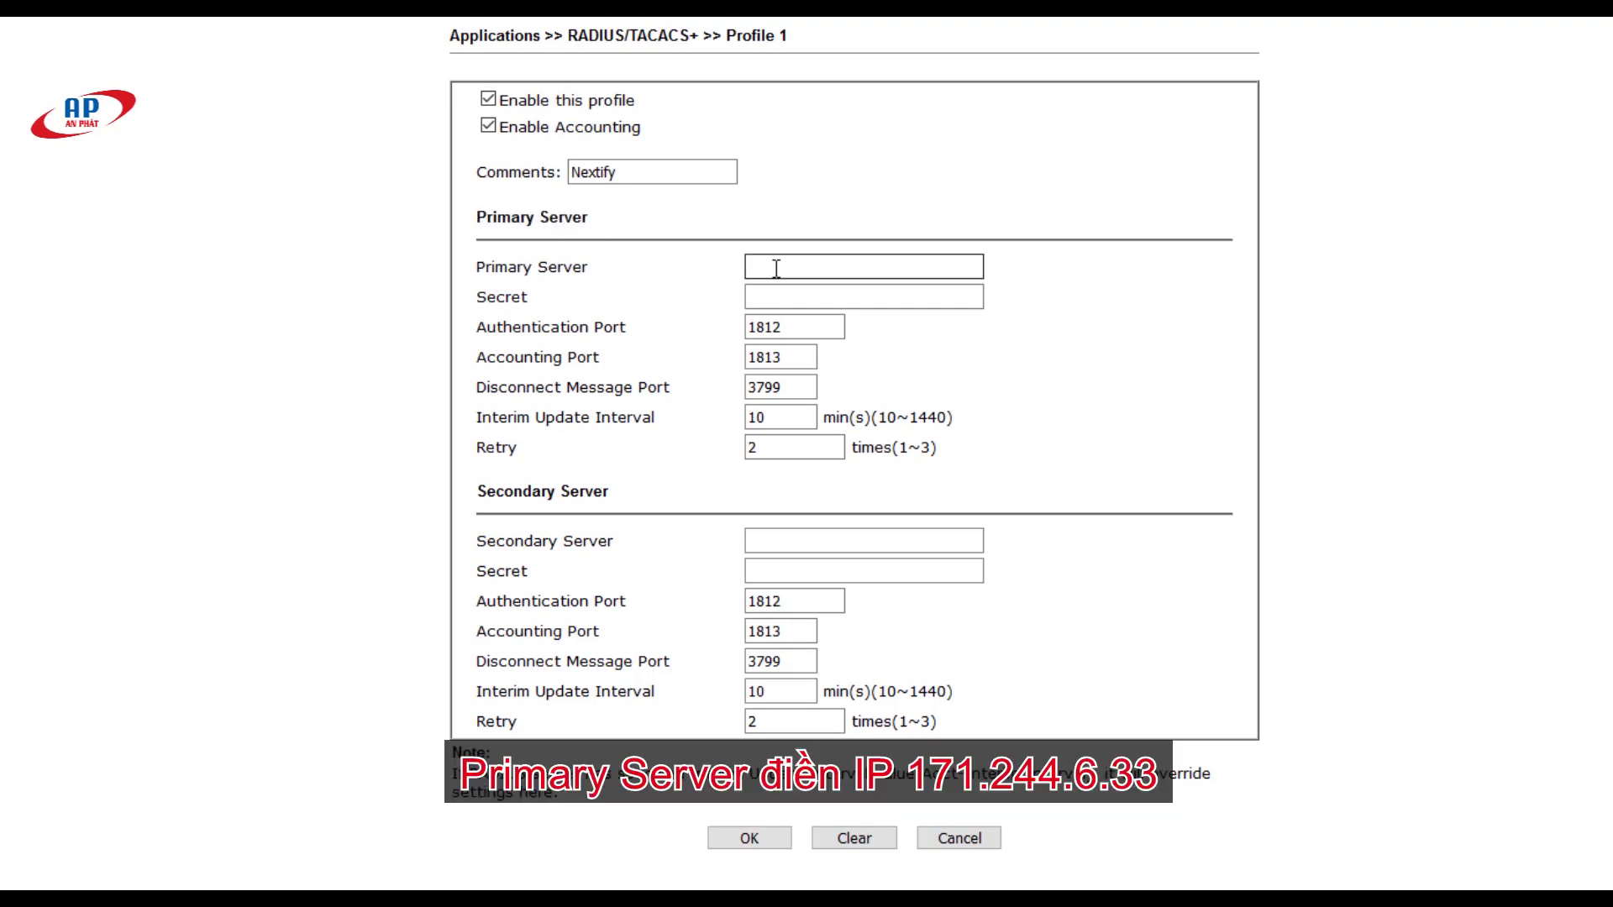
type("17")
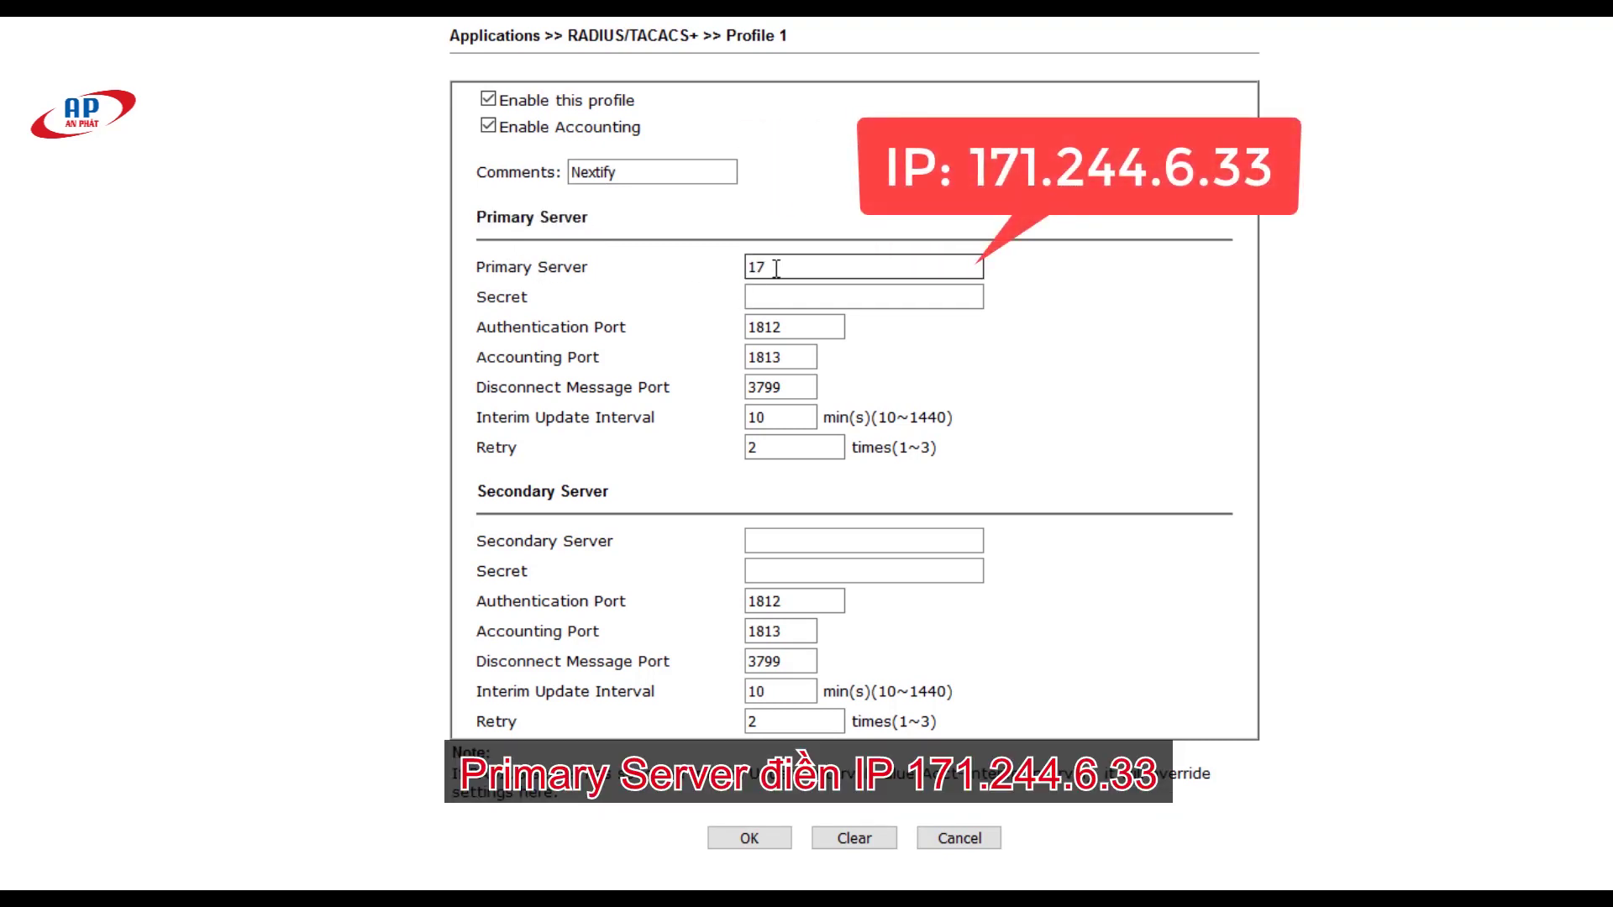
type("1.244")
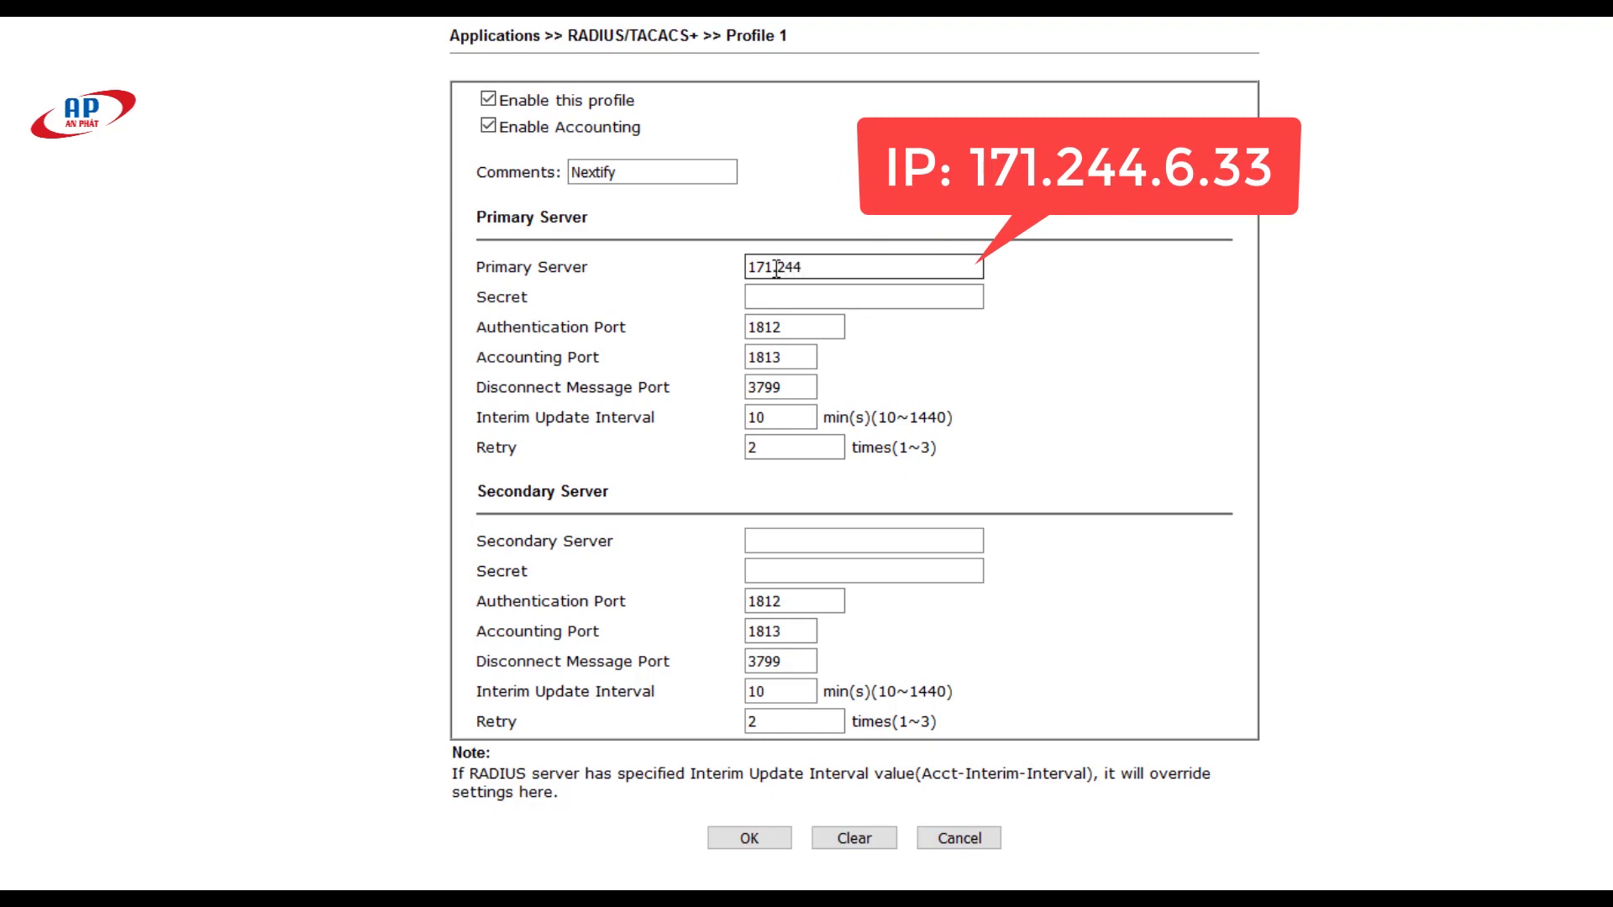
type(".6.33")
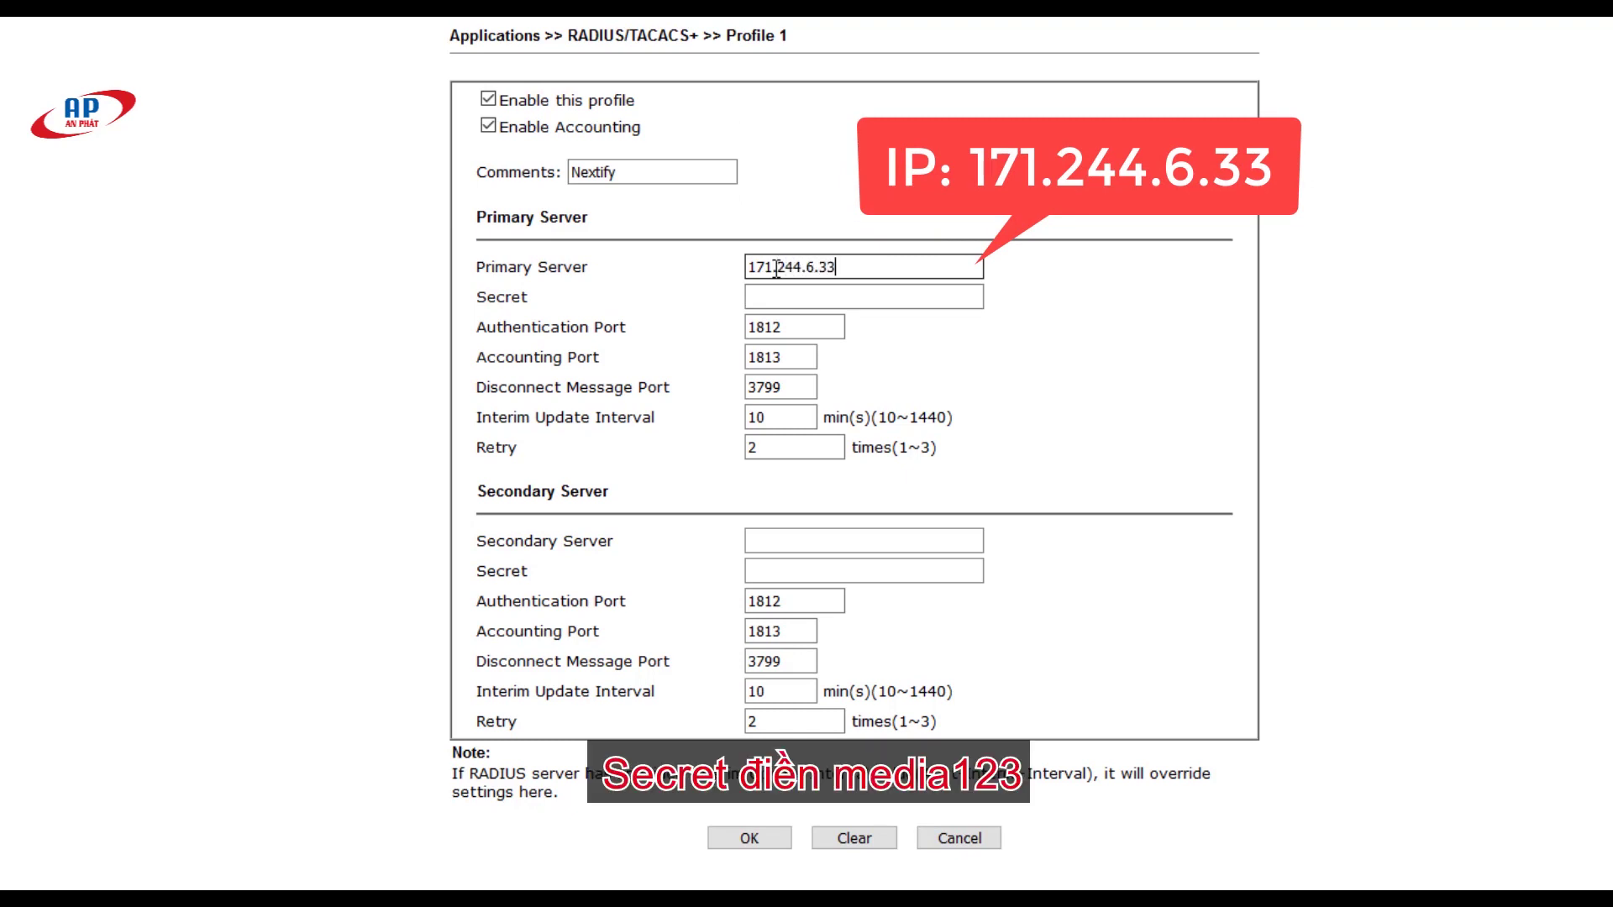
left_click(779, 297)
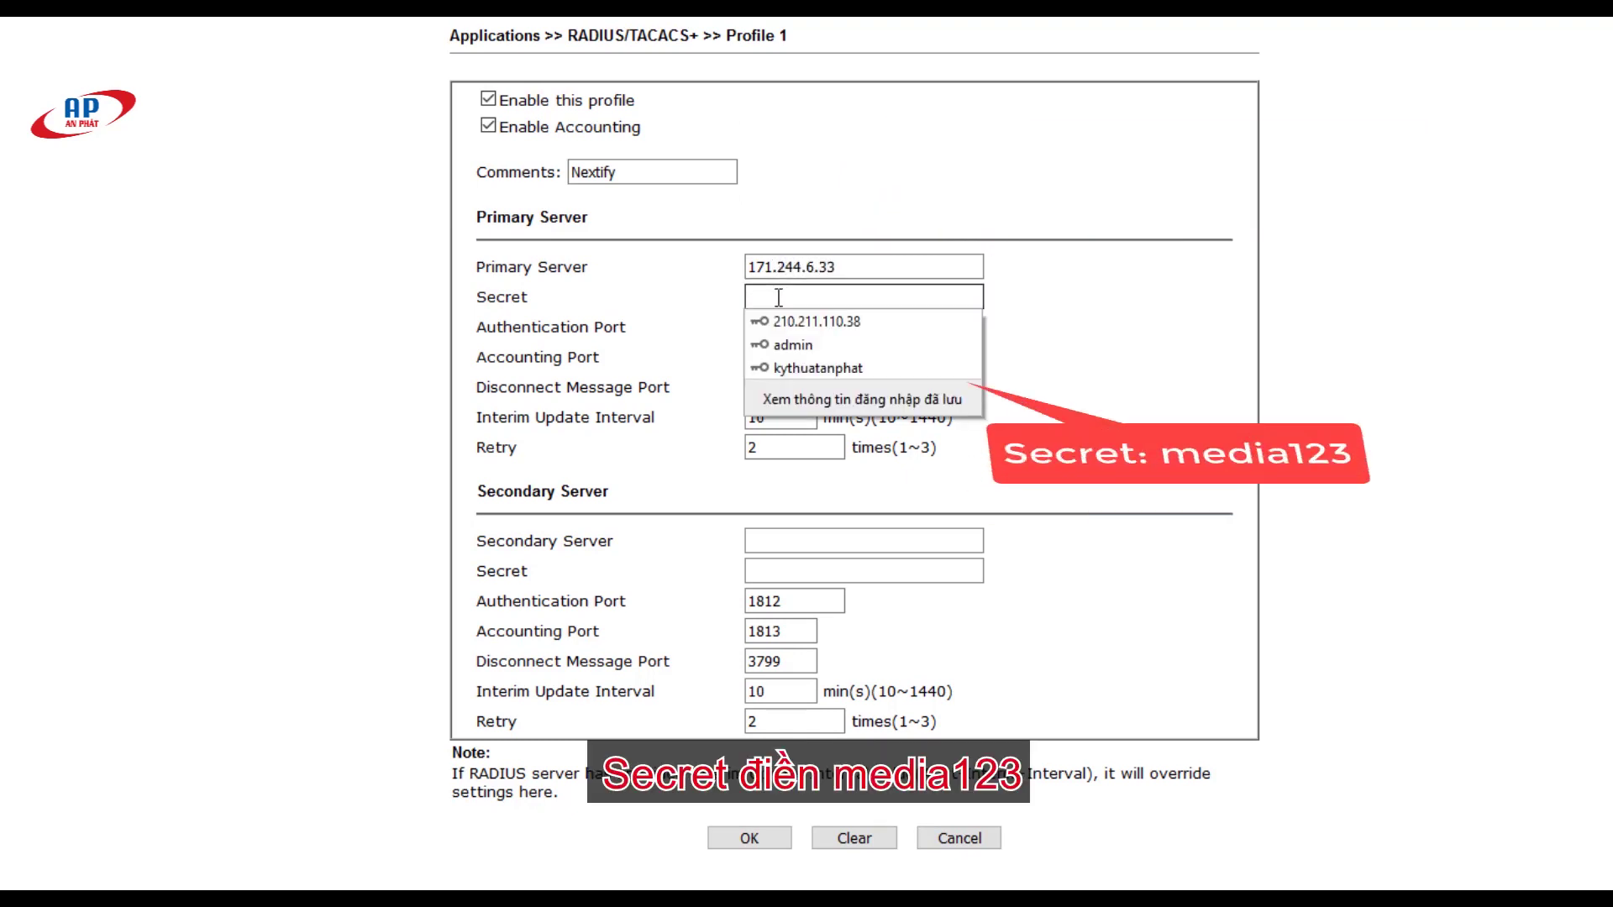
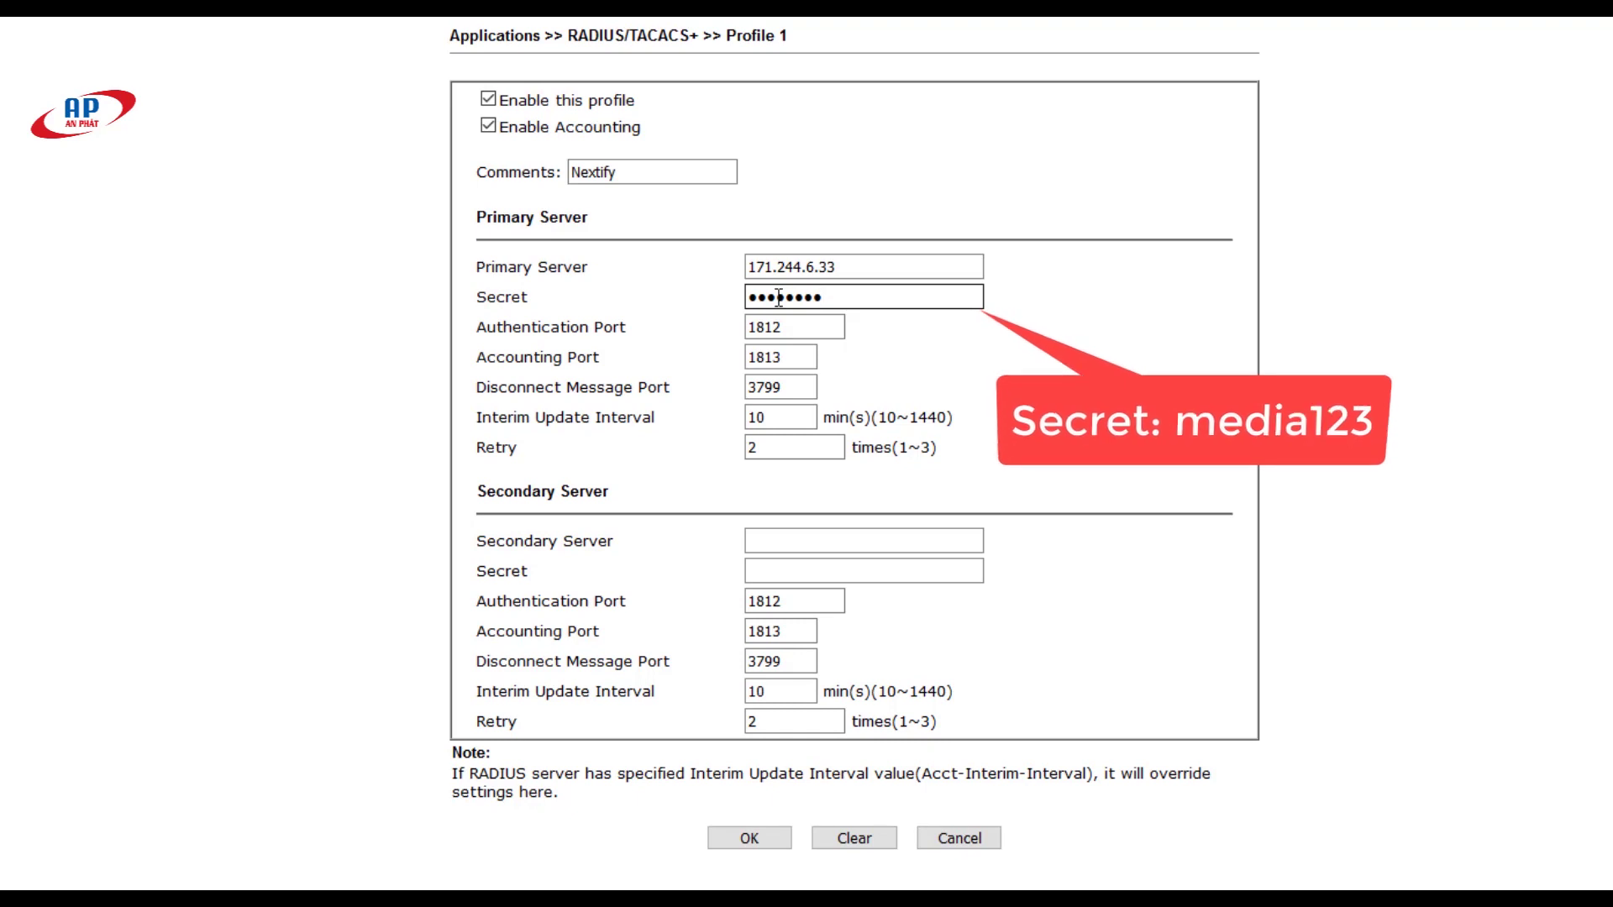
left_click(766, 312)
Step: Keep the default interim interval and ports, and save the RADIUS profile
left_click_drag(477, 300, 531, 295)
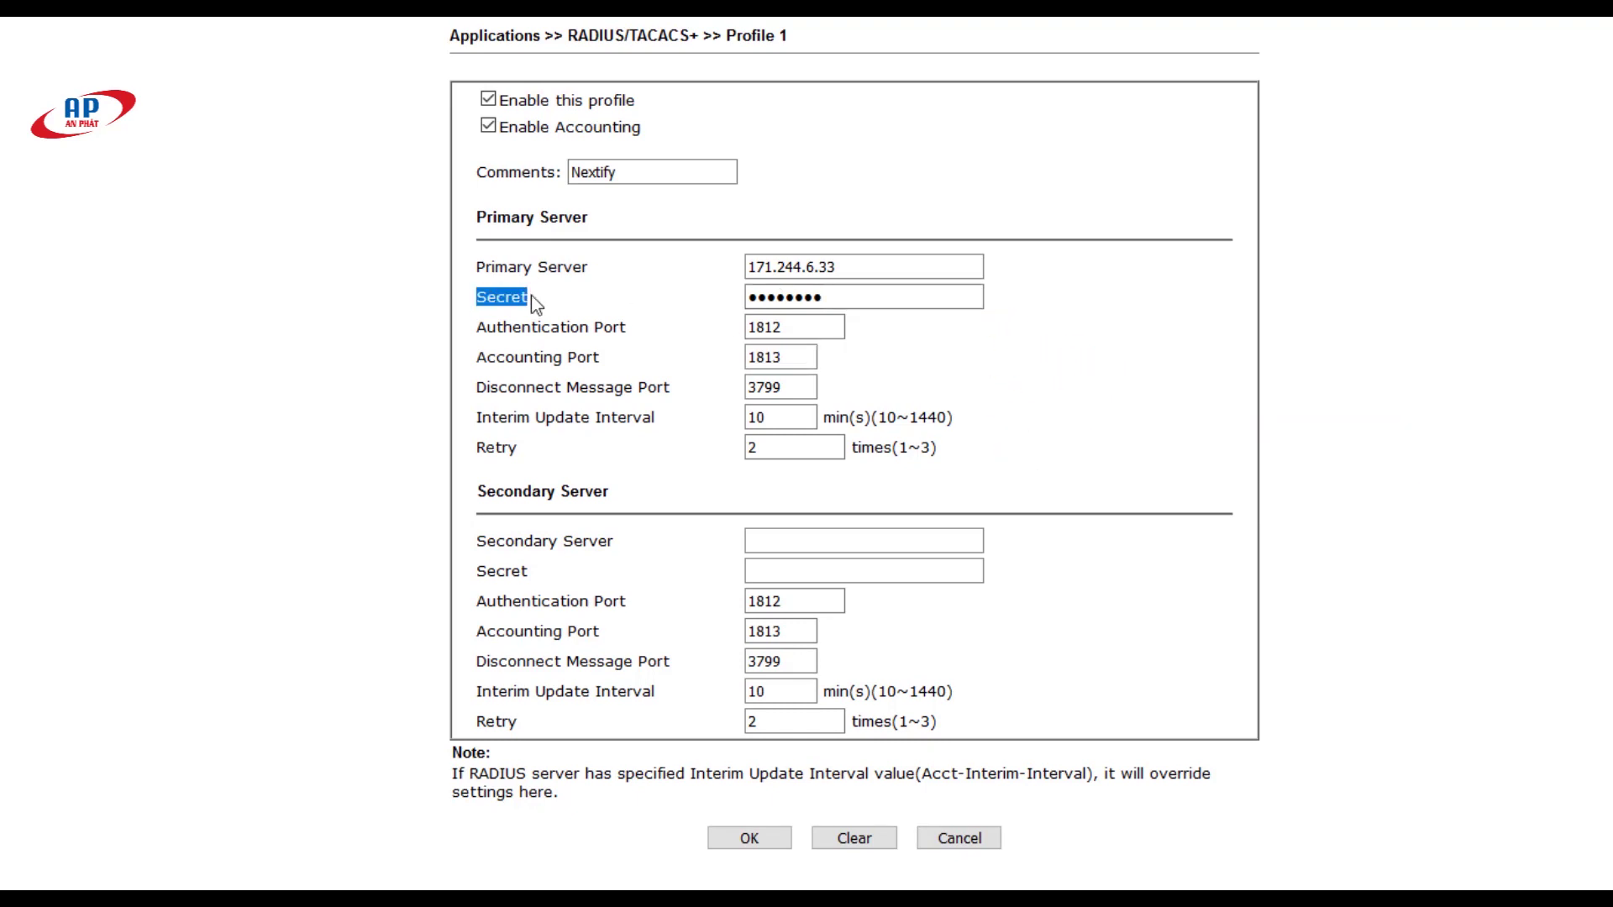
left_click(812, 422)
left_click(773, 327)
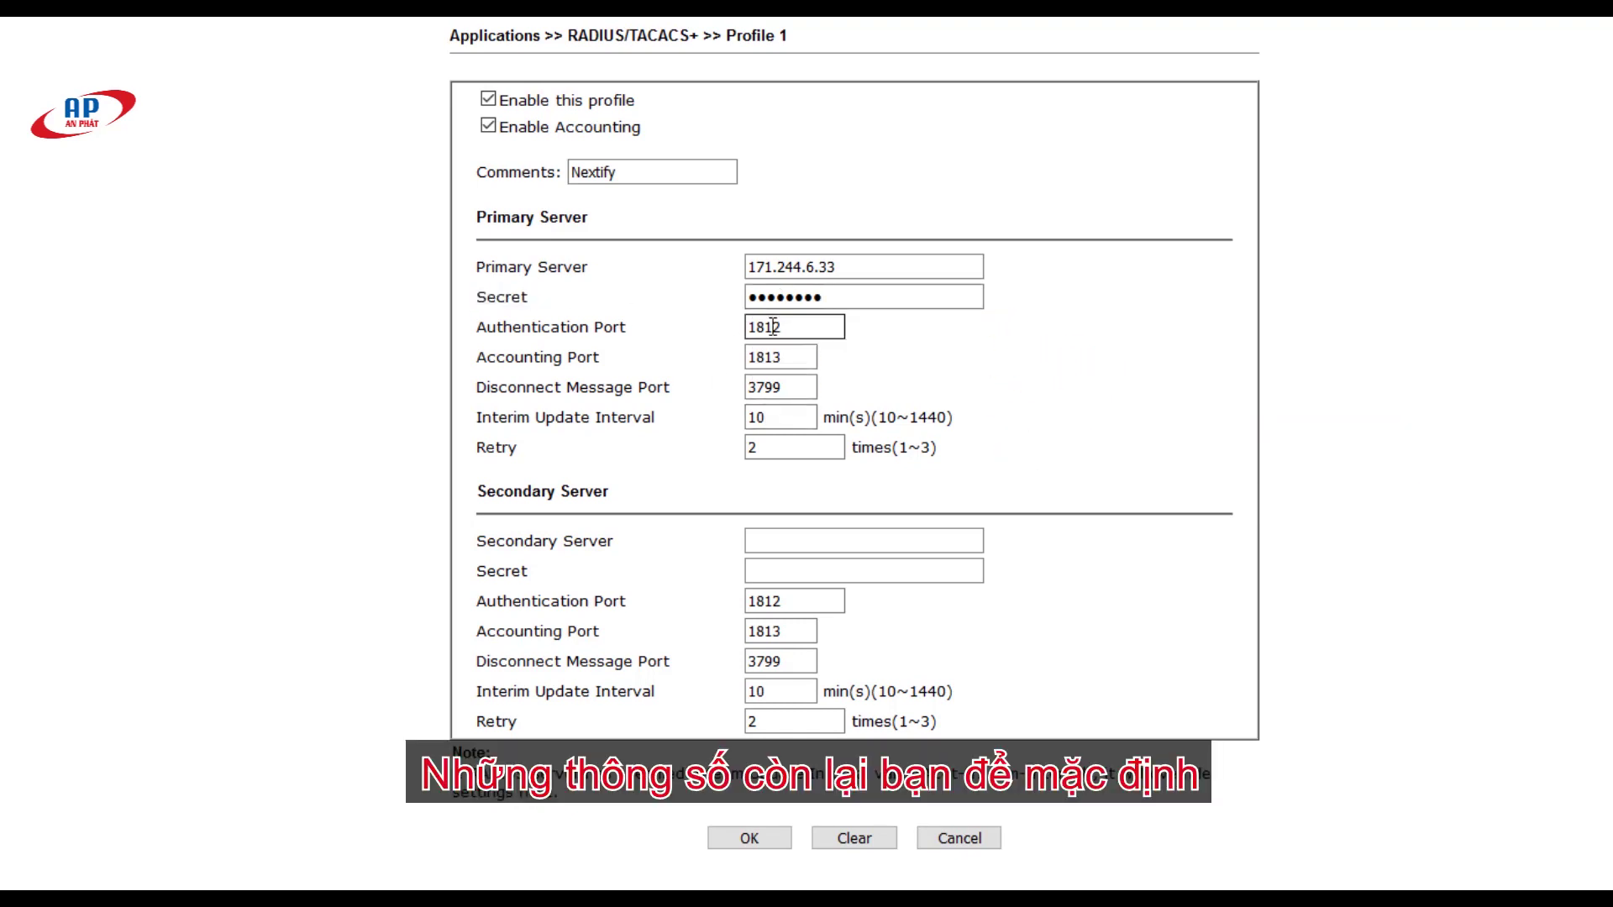
left_click_drag(752, 326, 877, 368)
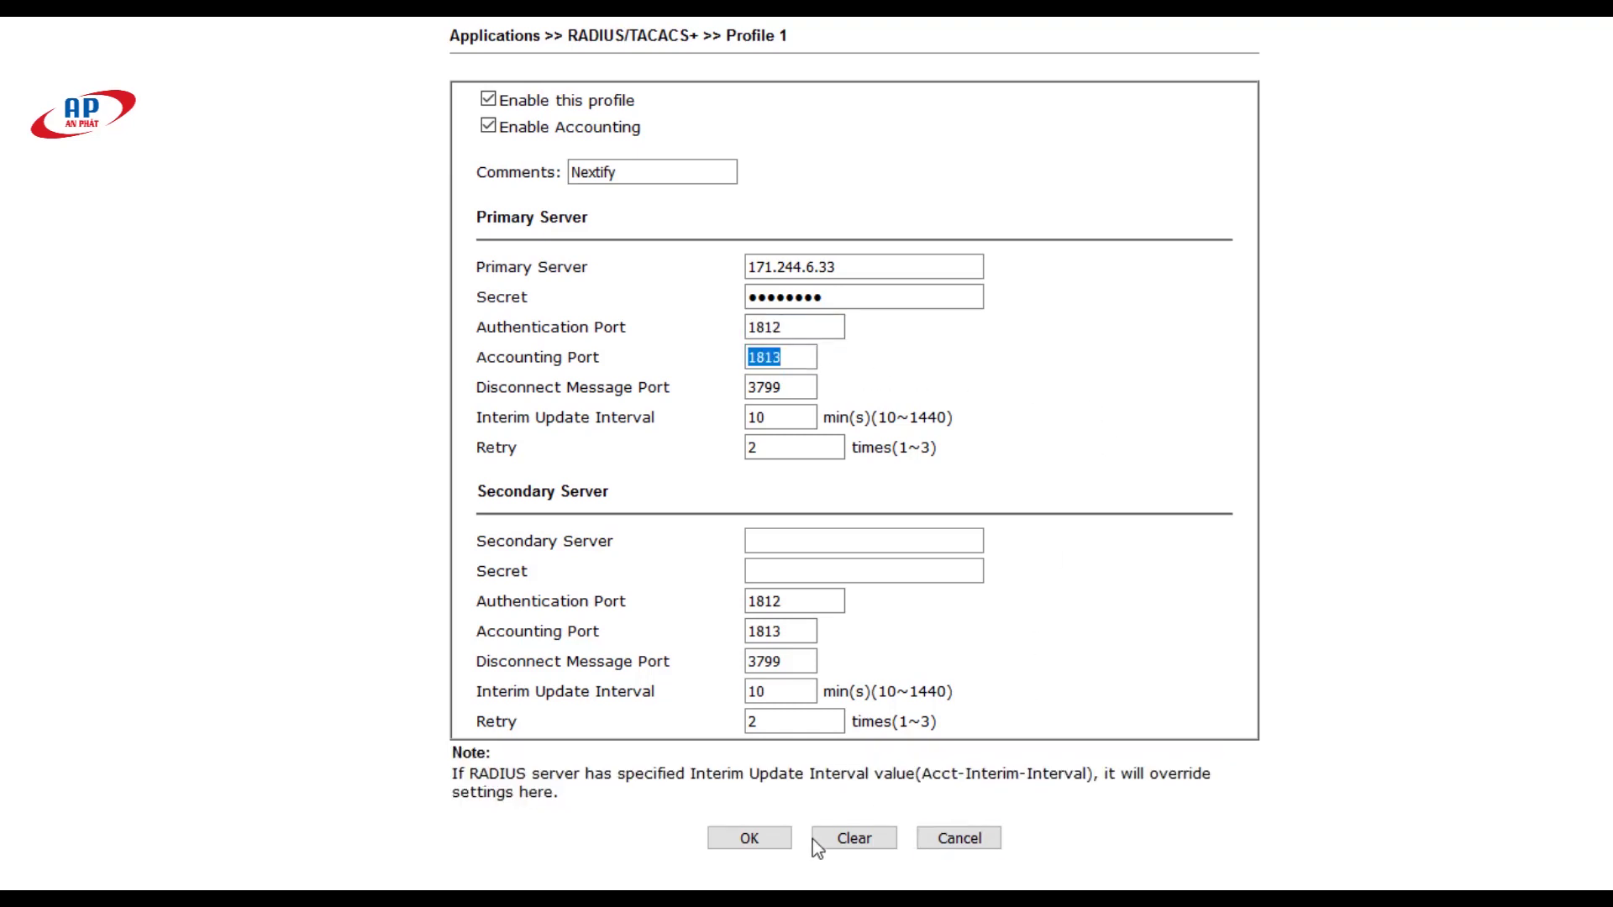
left_click(748, 838)
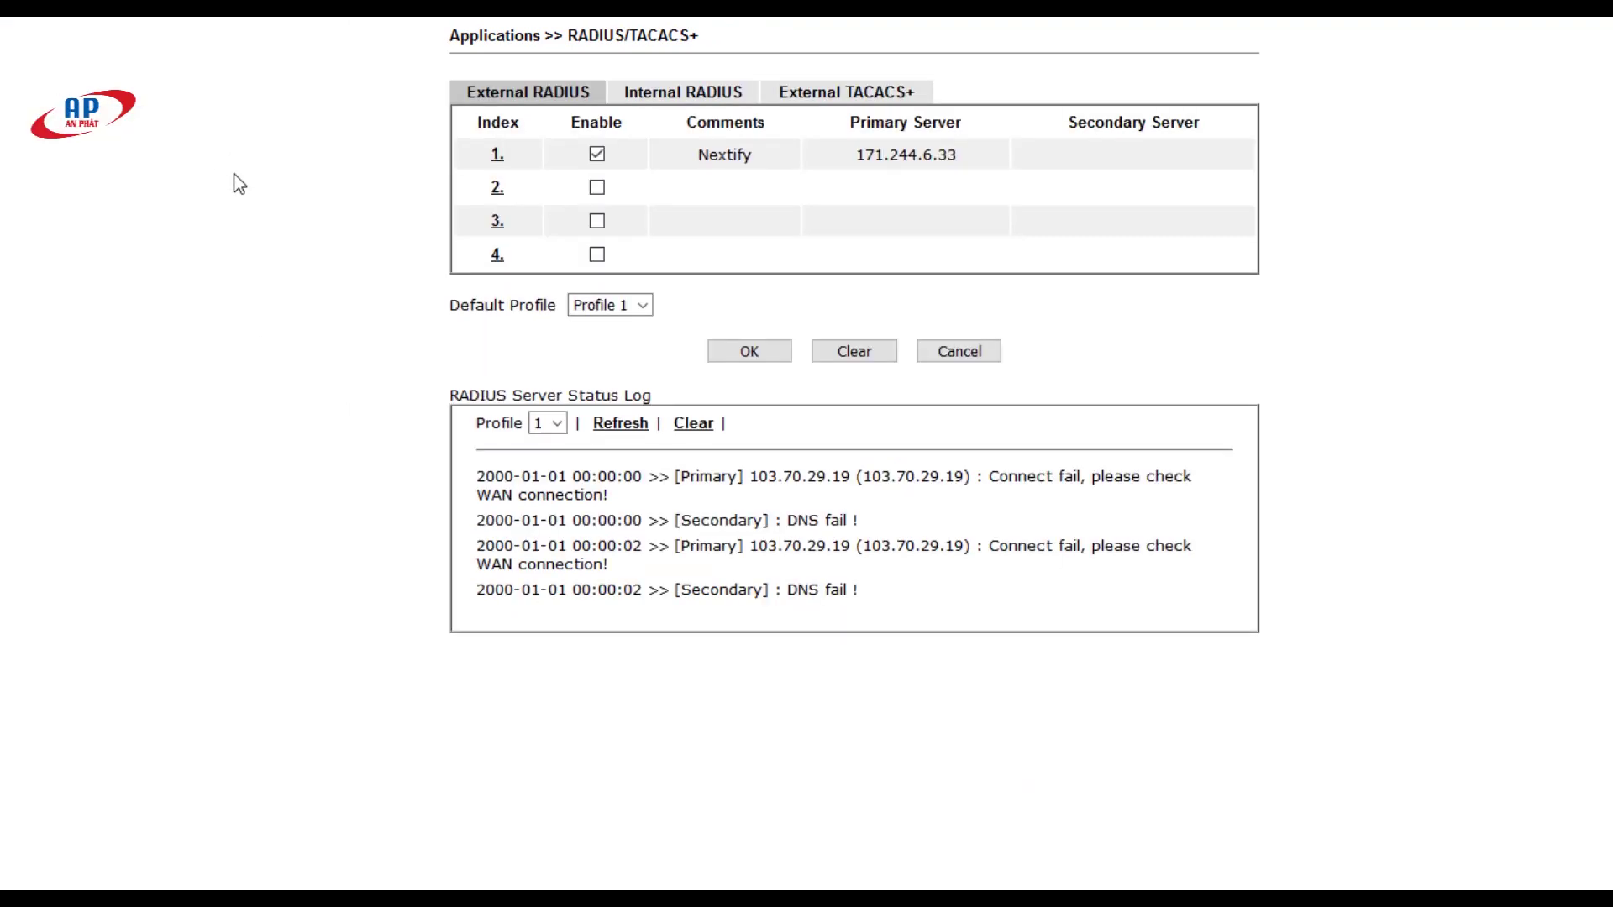
Step: Go to Hotspot Web Portal >> Profile Setup and open profile index 2
left_click_drag(691, 157, 974, 172)
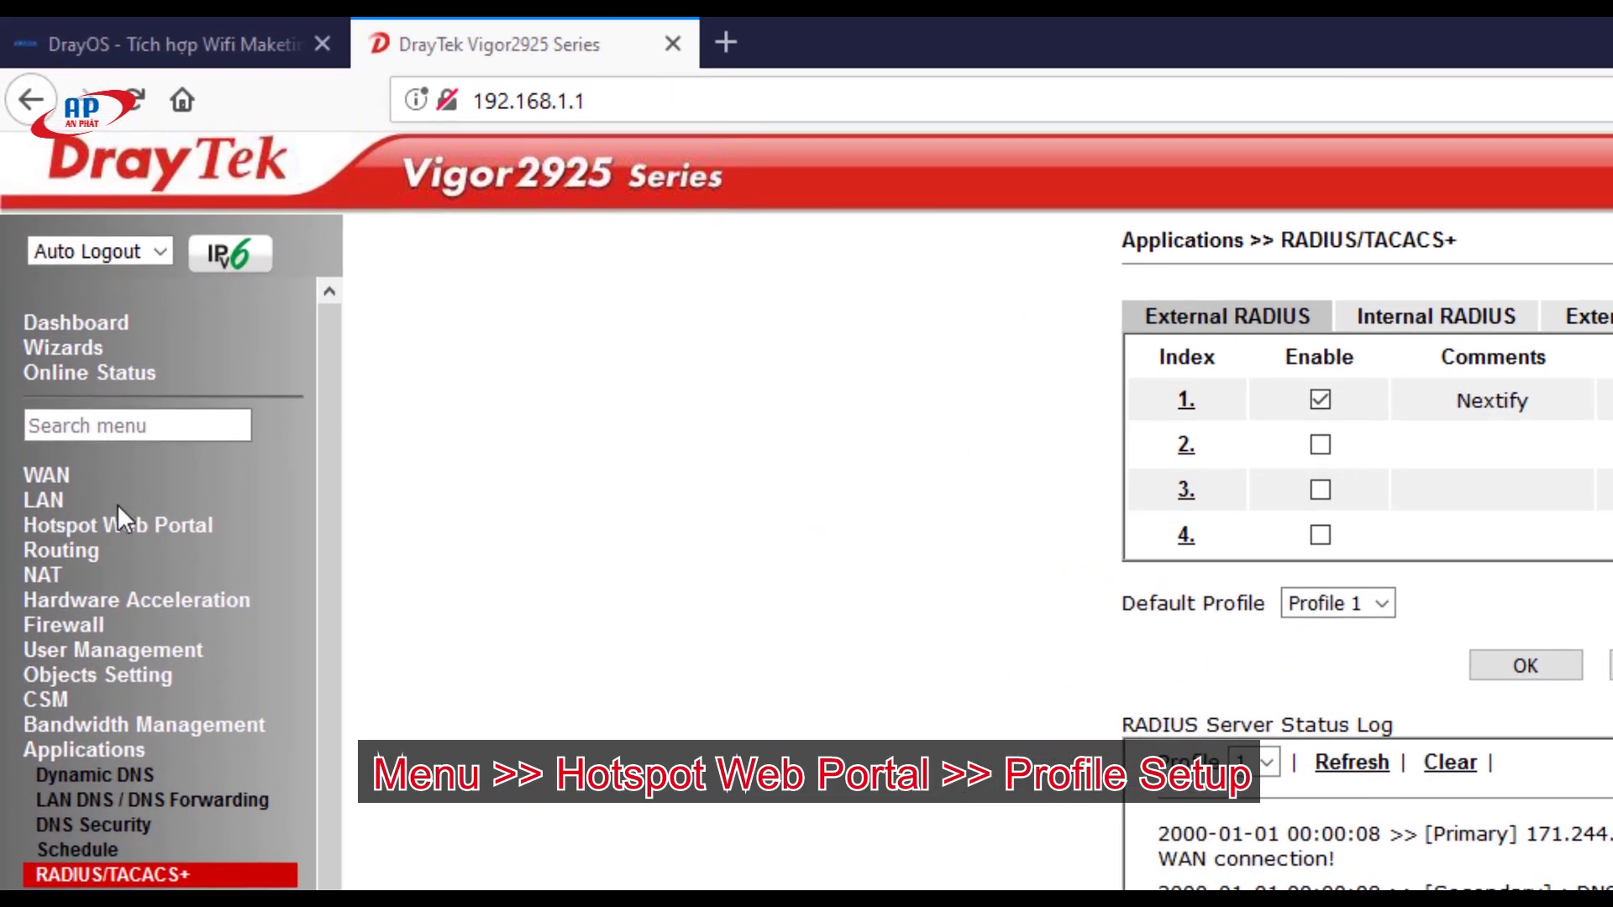
left_click(117, 521)
left_click(99, 552)
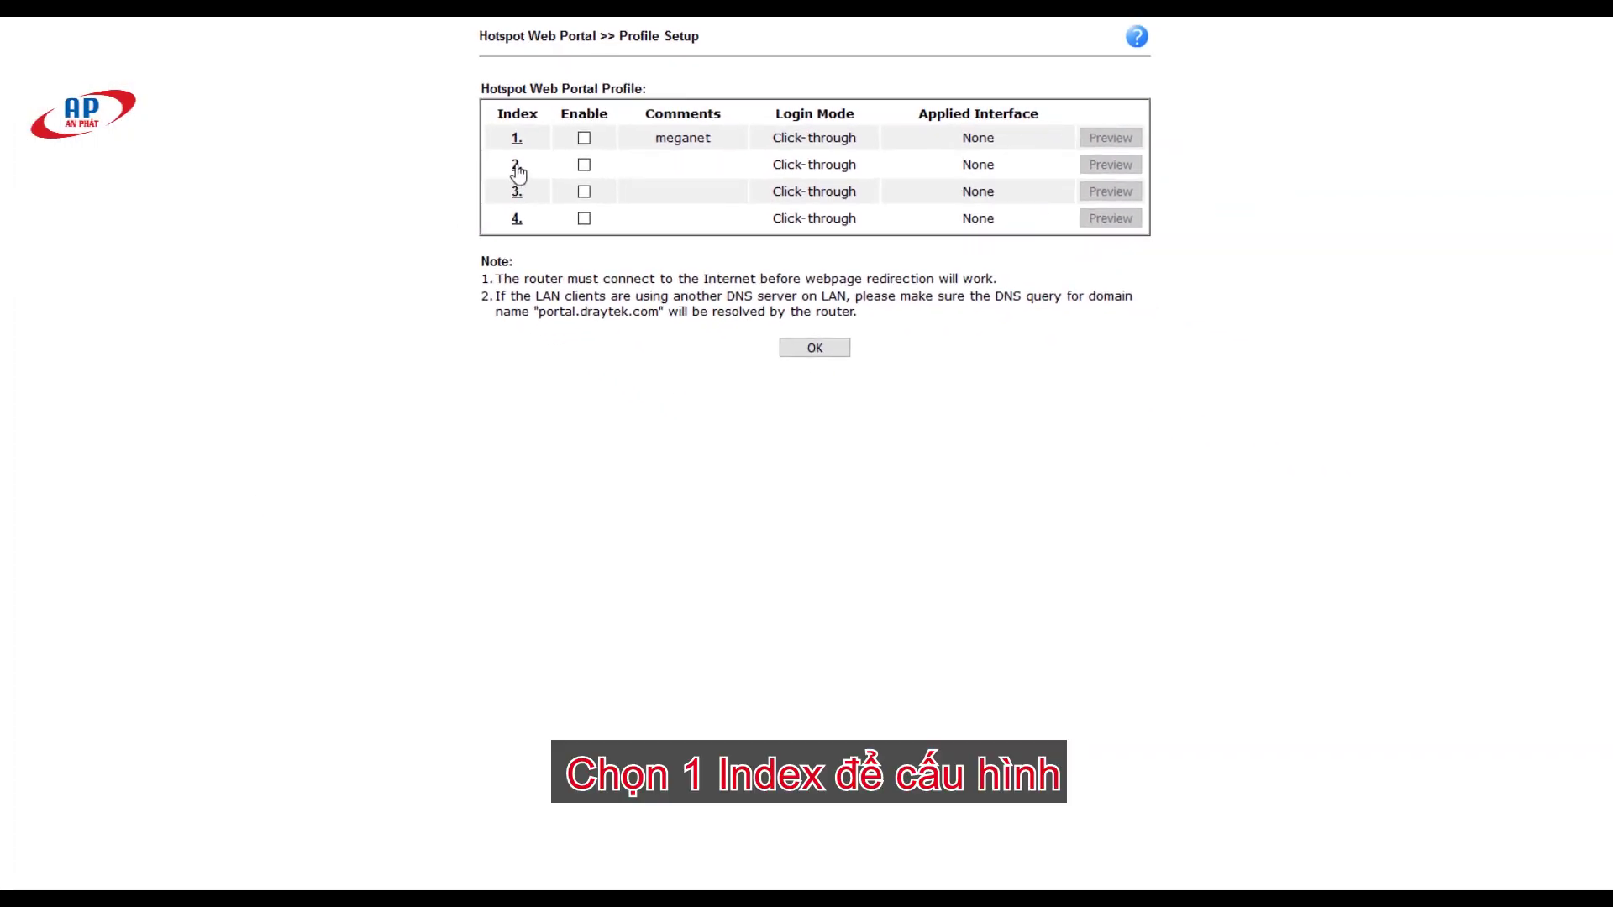
left_click(518, 173)
Step: Enable the portal profile as Nextify, using an external portal with the pasted Nextify captive URL
left_click(449, 274)
left_click(568, 306)
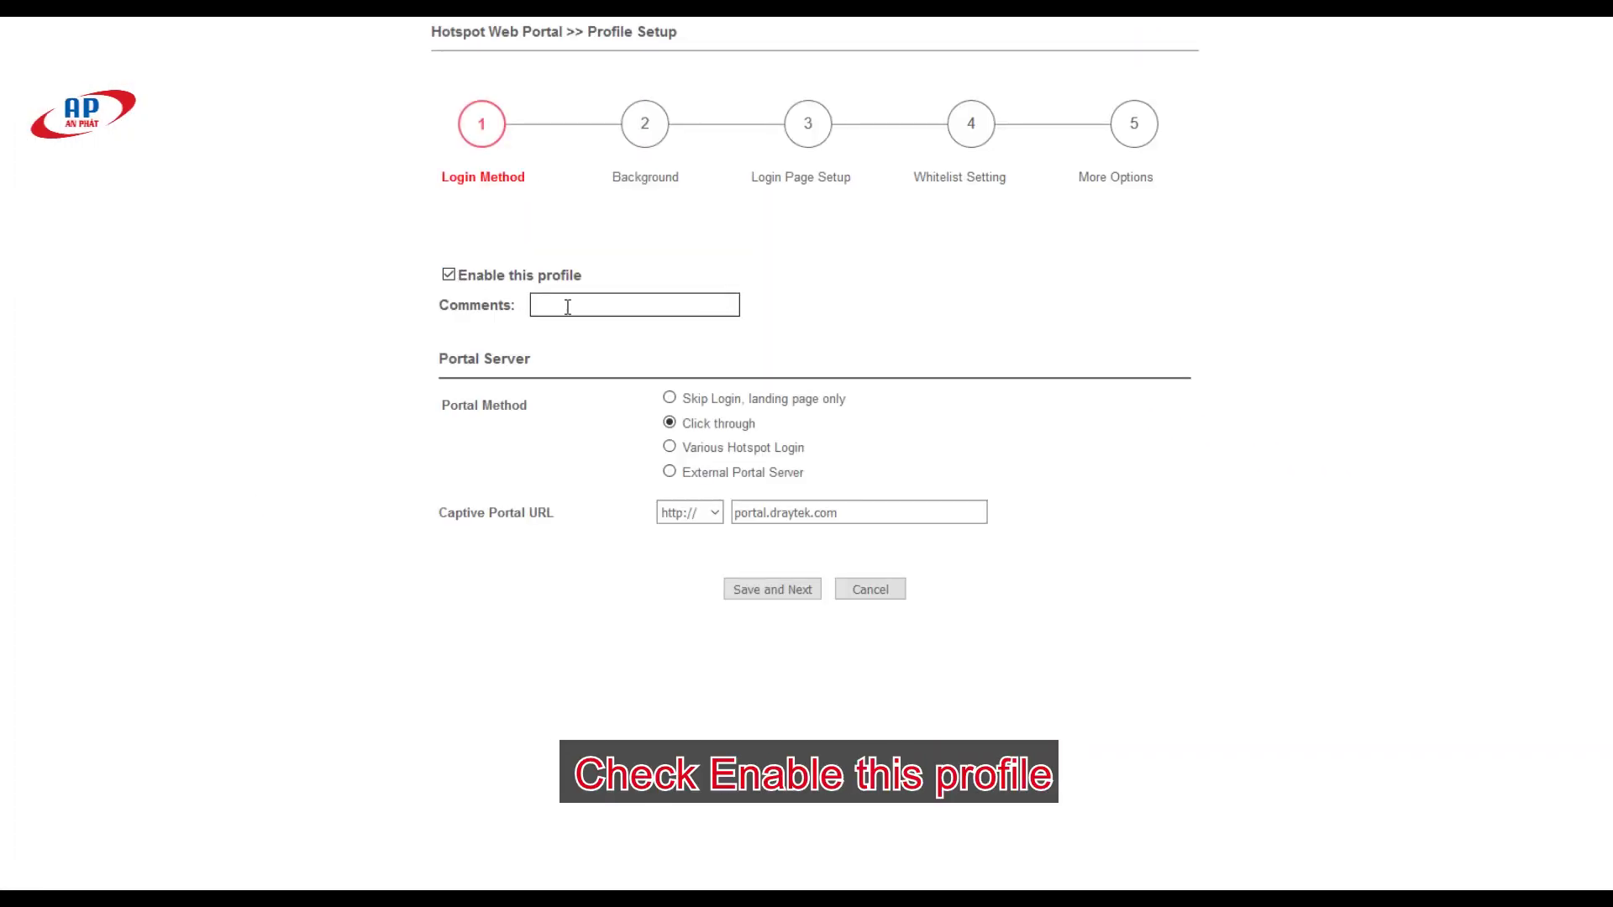
type("N")
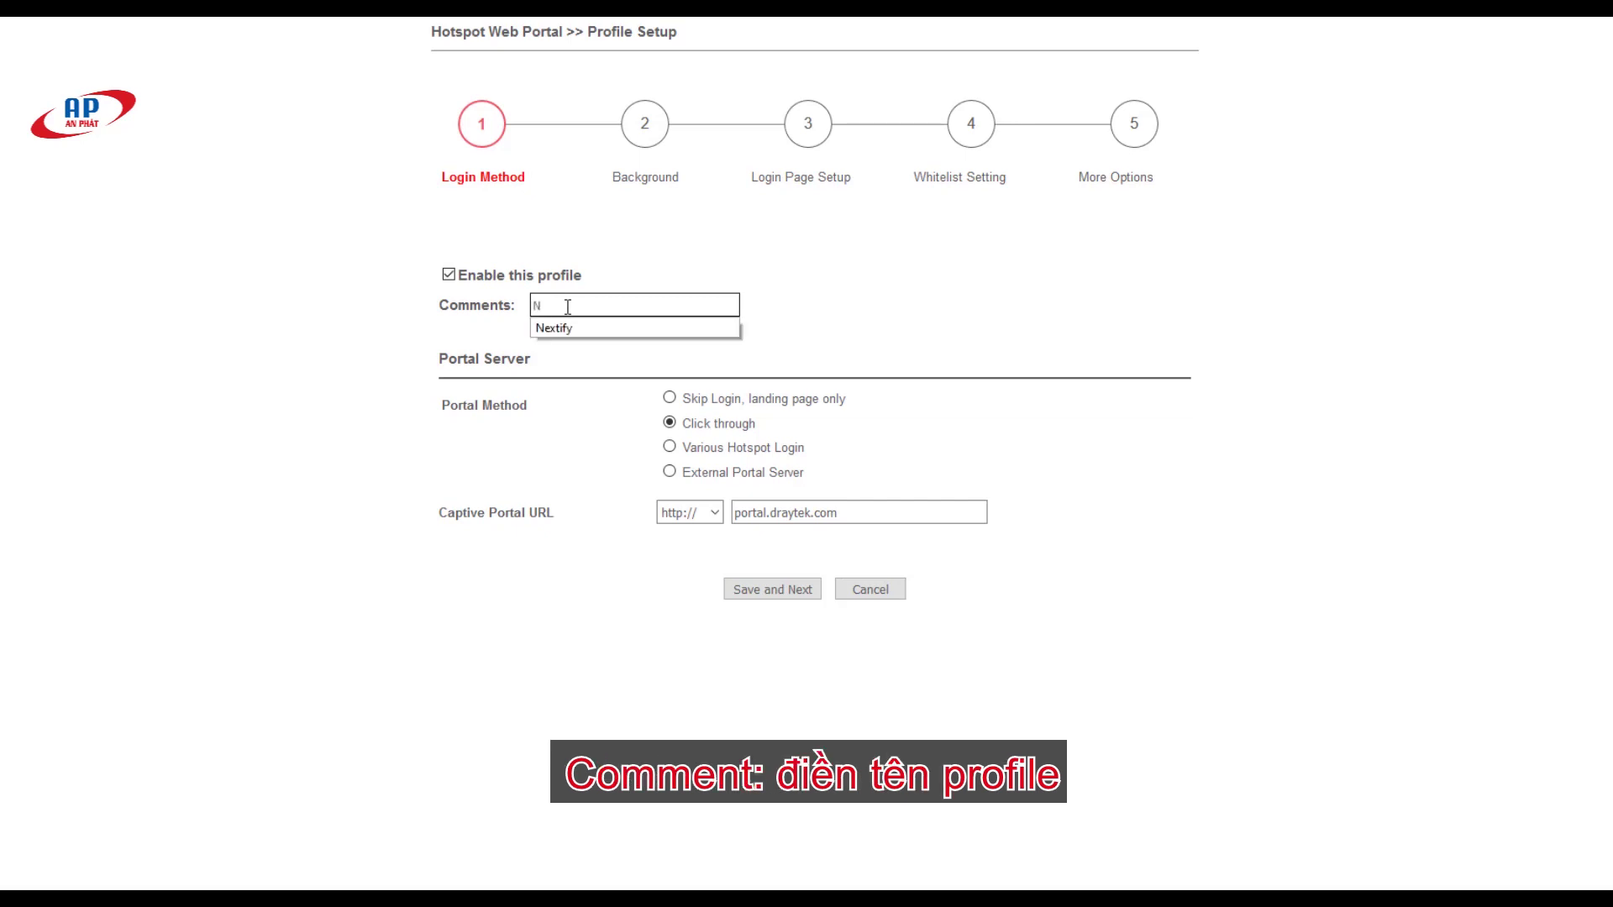
left_click(554, 327)
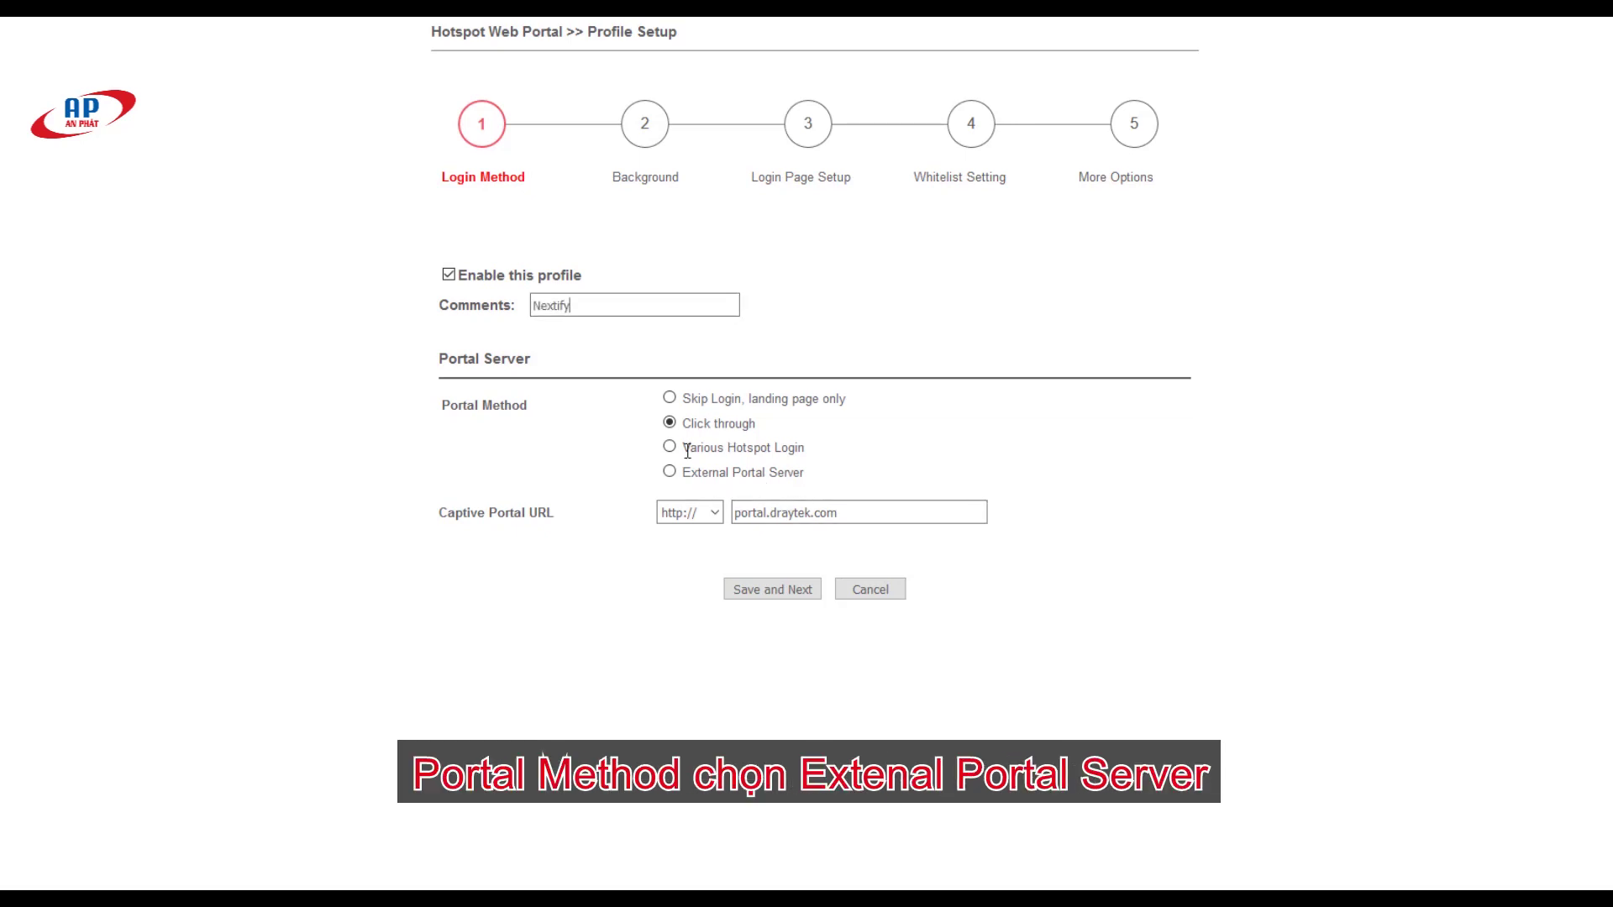
left_click(670, 471)
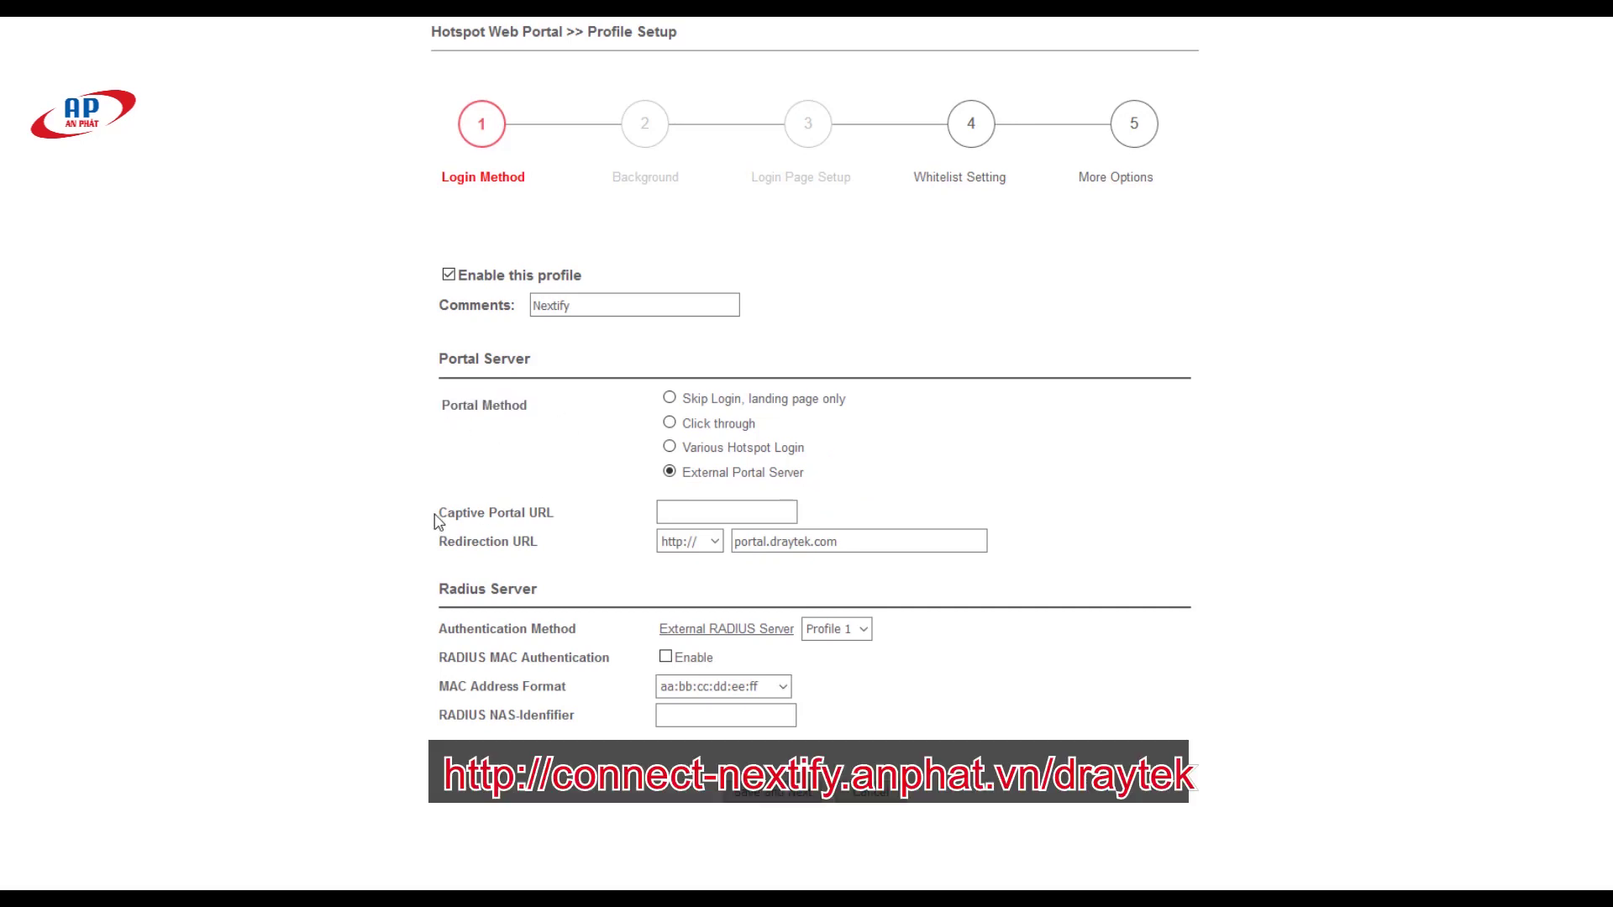
left_click_drag(437, 514, 569, 522)
left_click(677, 510)
type("http://connect-nextify.anphat.vn/draytek")
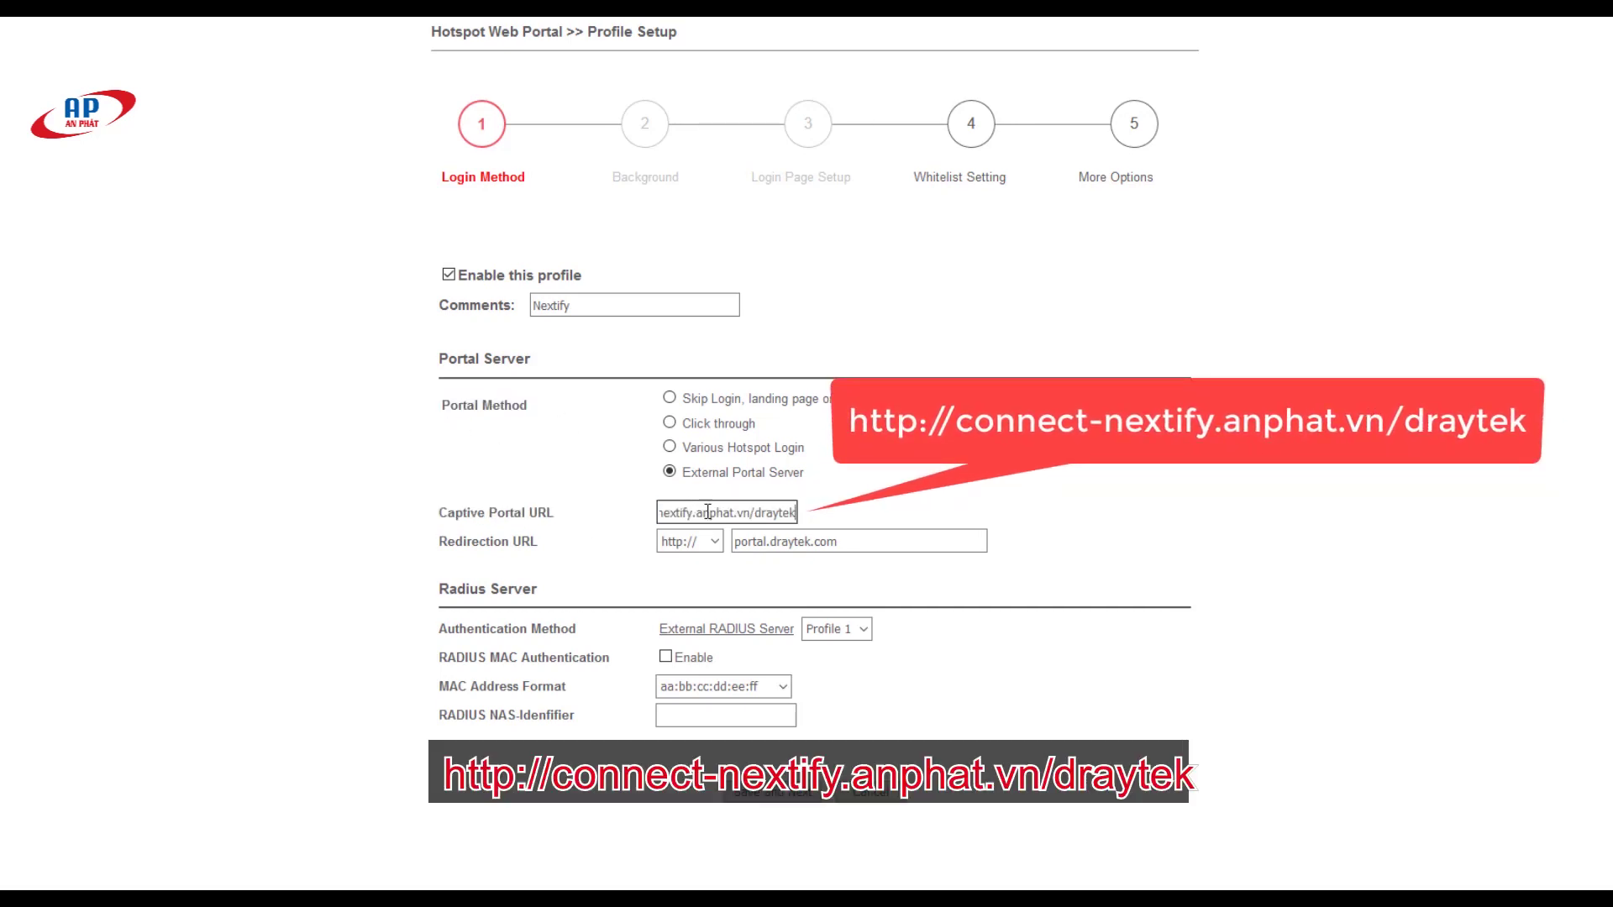
left_click(874, 550)
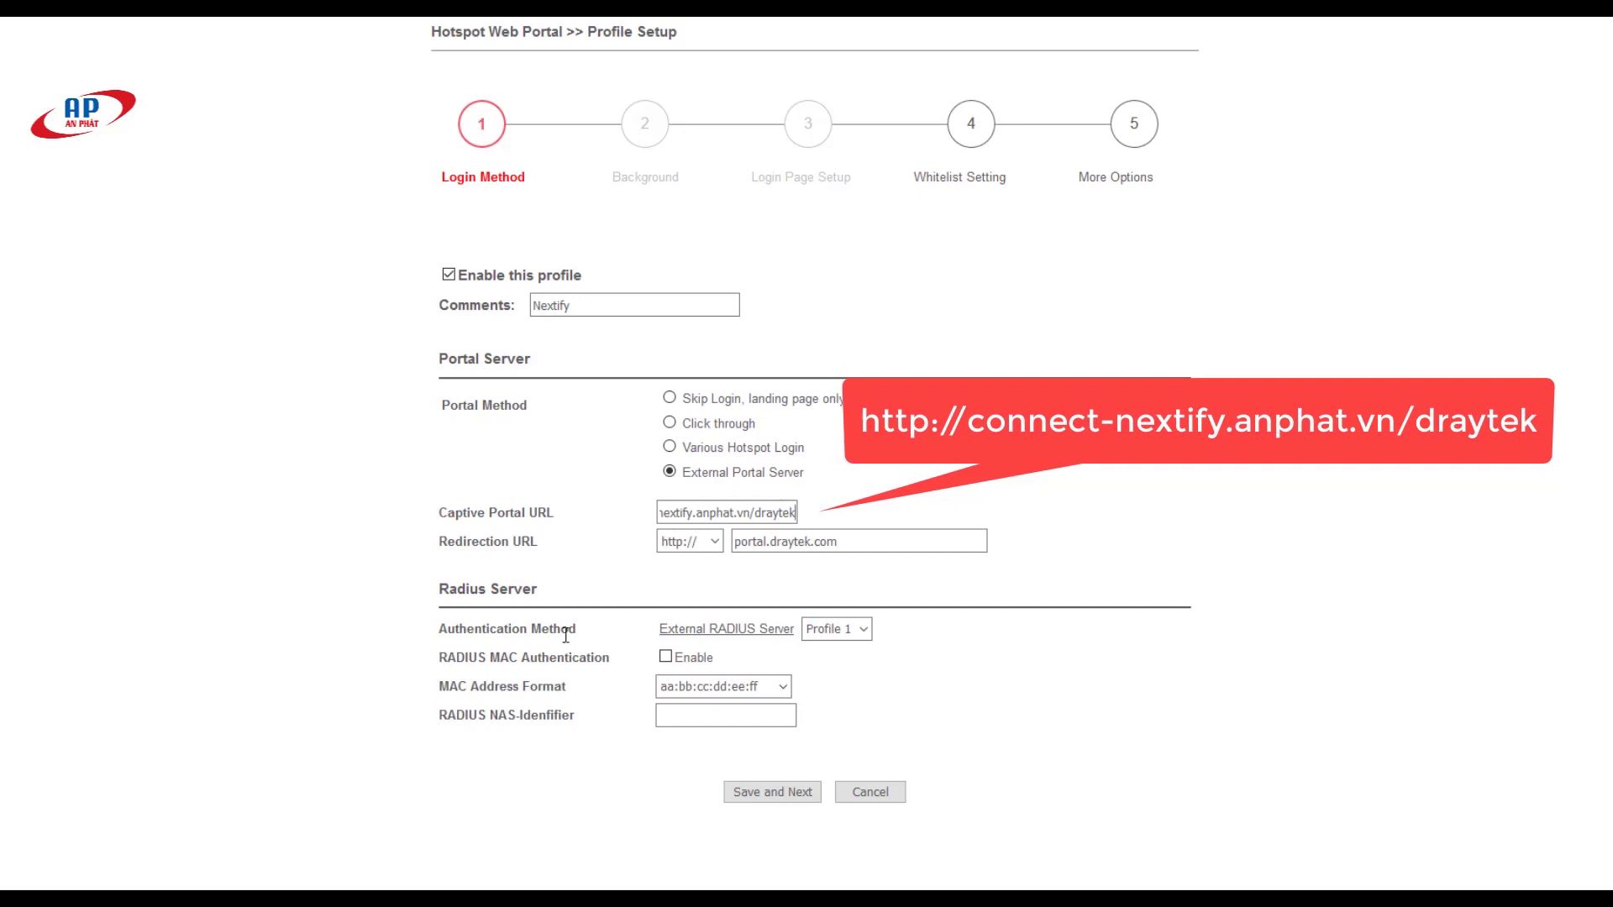
Step: Keep RADIUS Profile 1 and choose the AA-BB-CC-DD-EE-FF MAC address format
triple_click(496, 634)
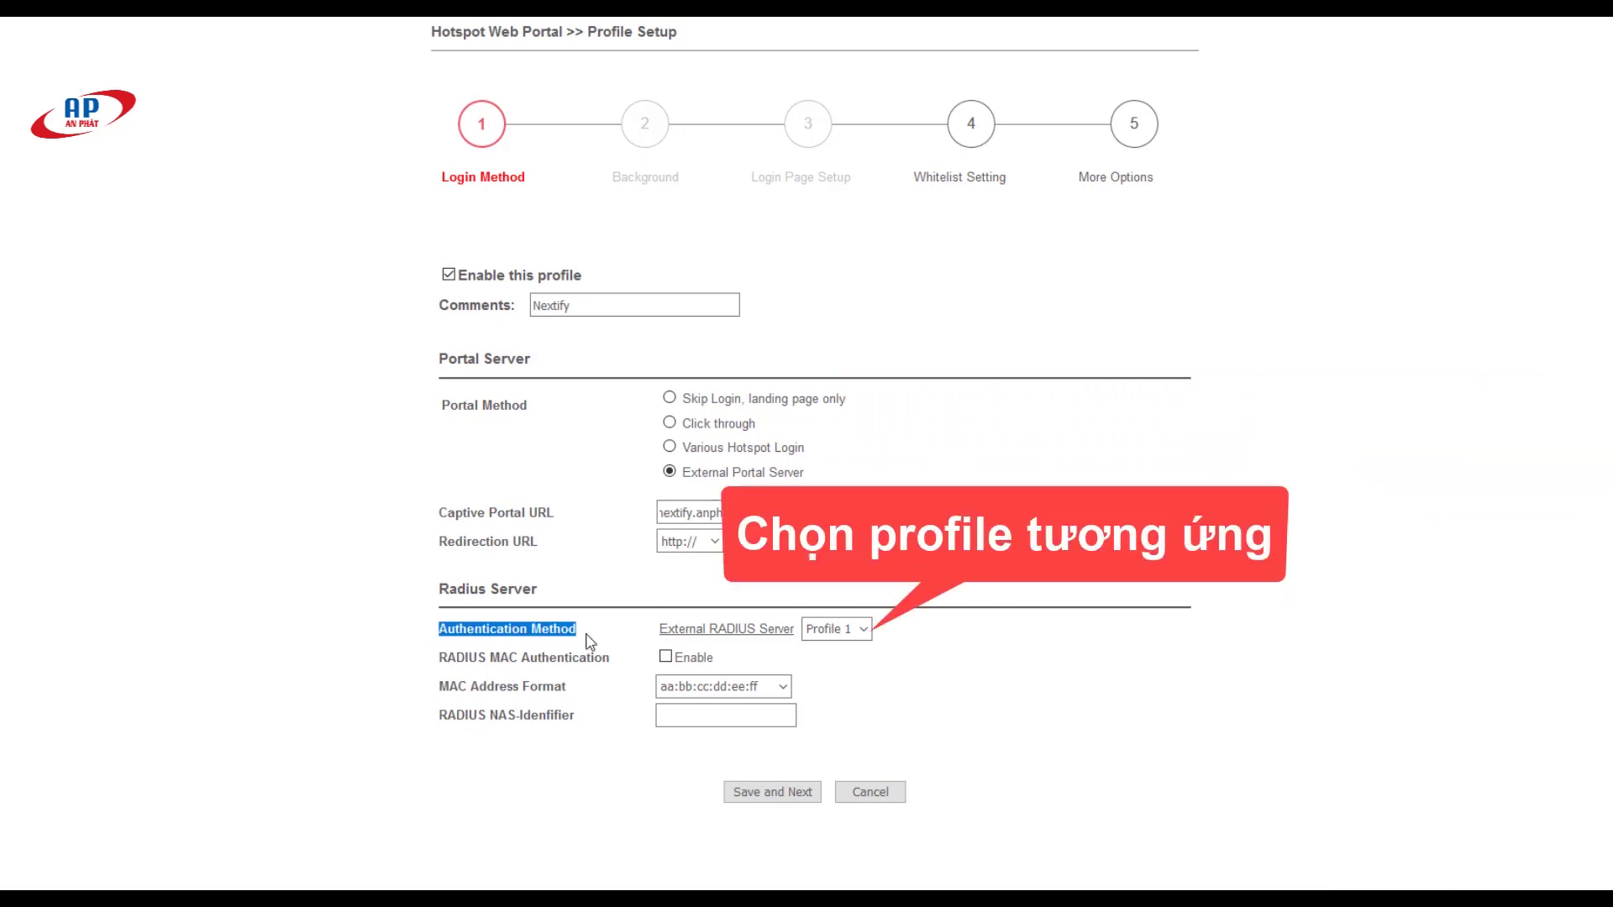
left_click(839, 630)
left_click(849, 663)
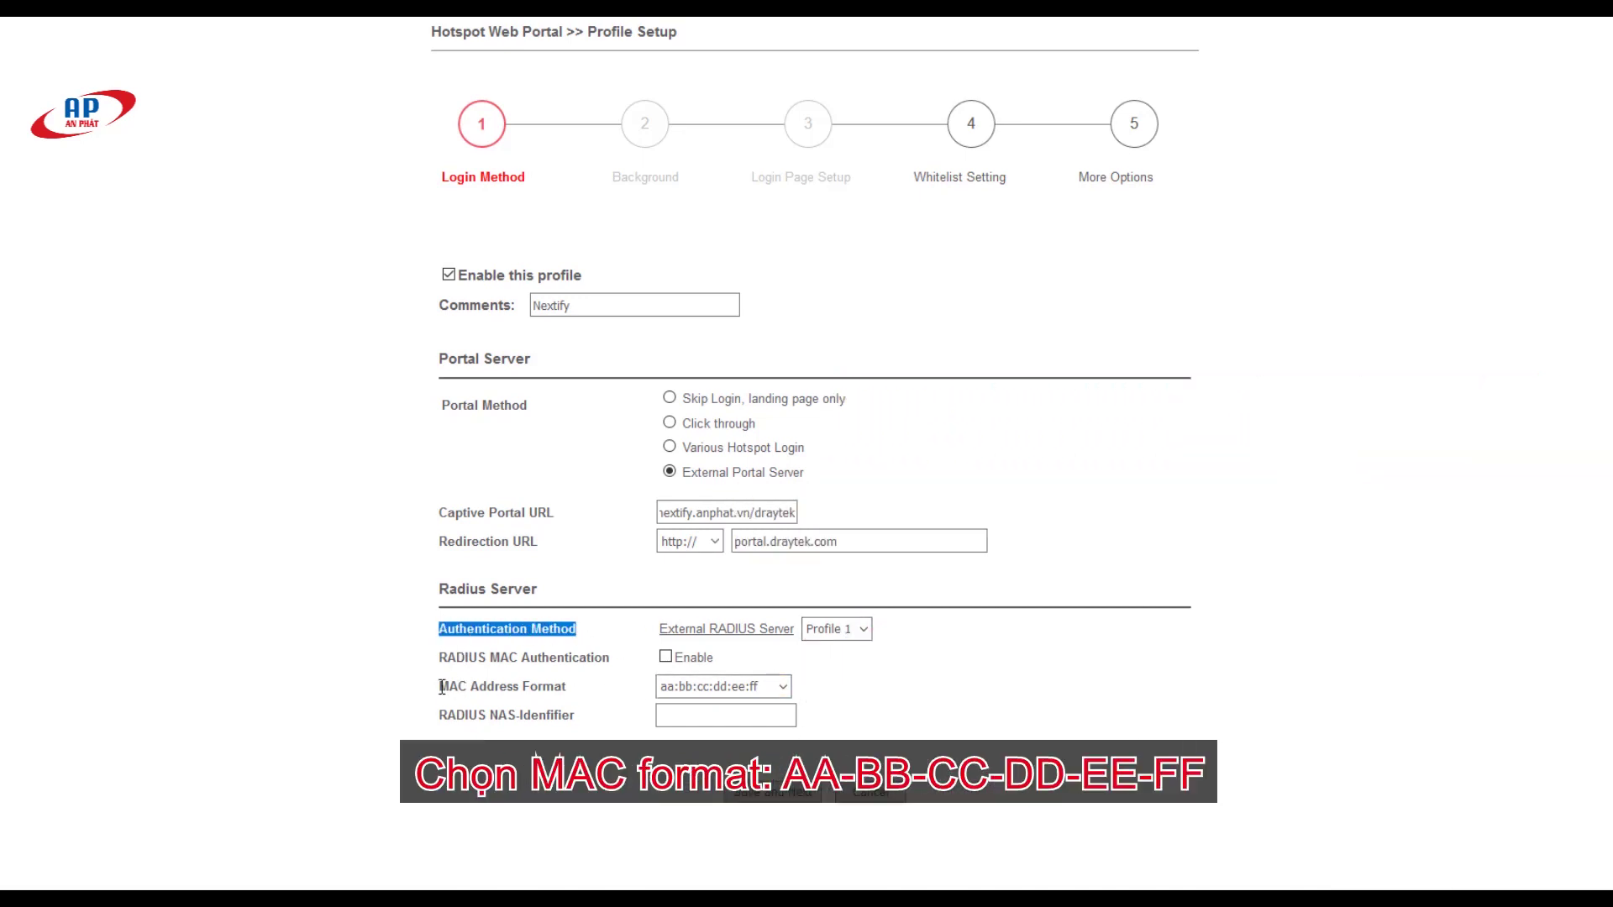
left_click_drag(437, 687, 602, 700)
left_click(756, 687)
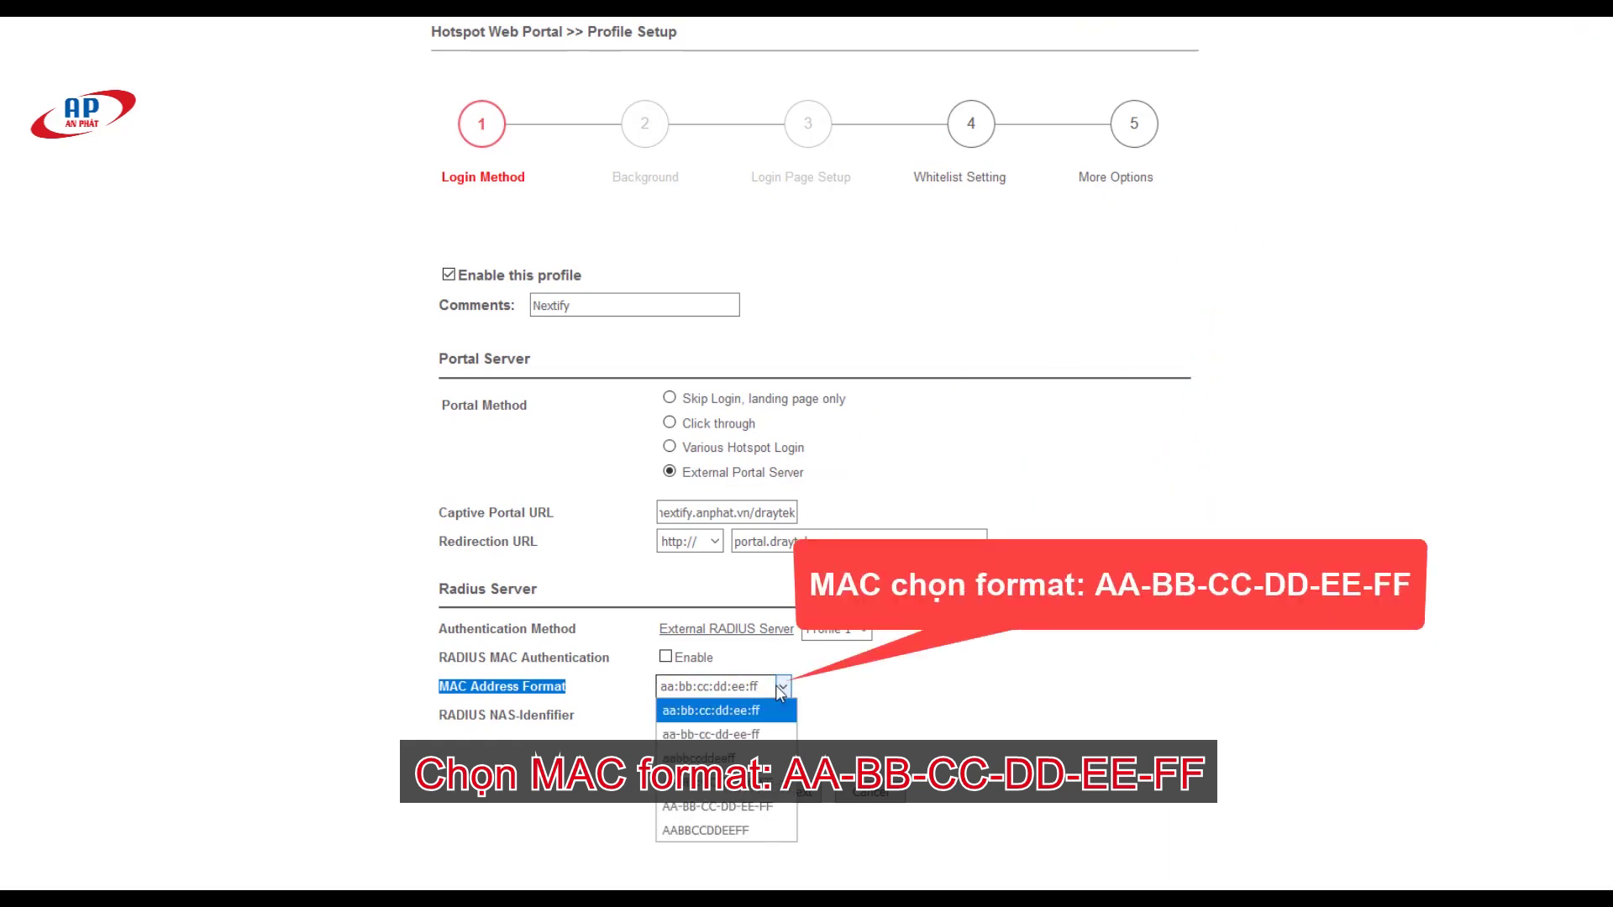
left_click(745, 805)
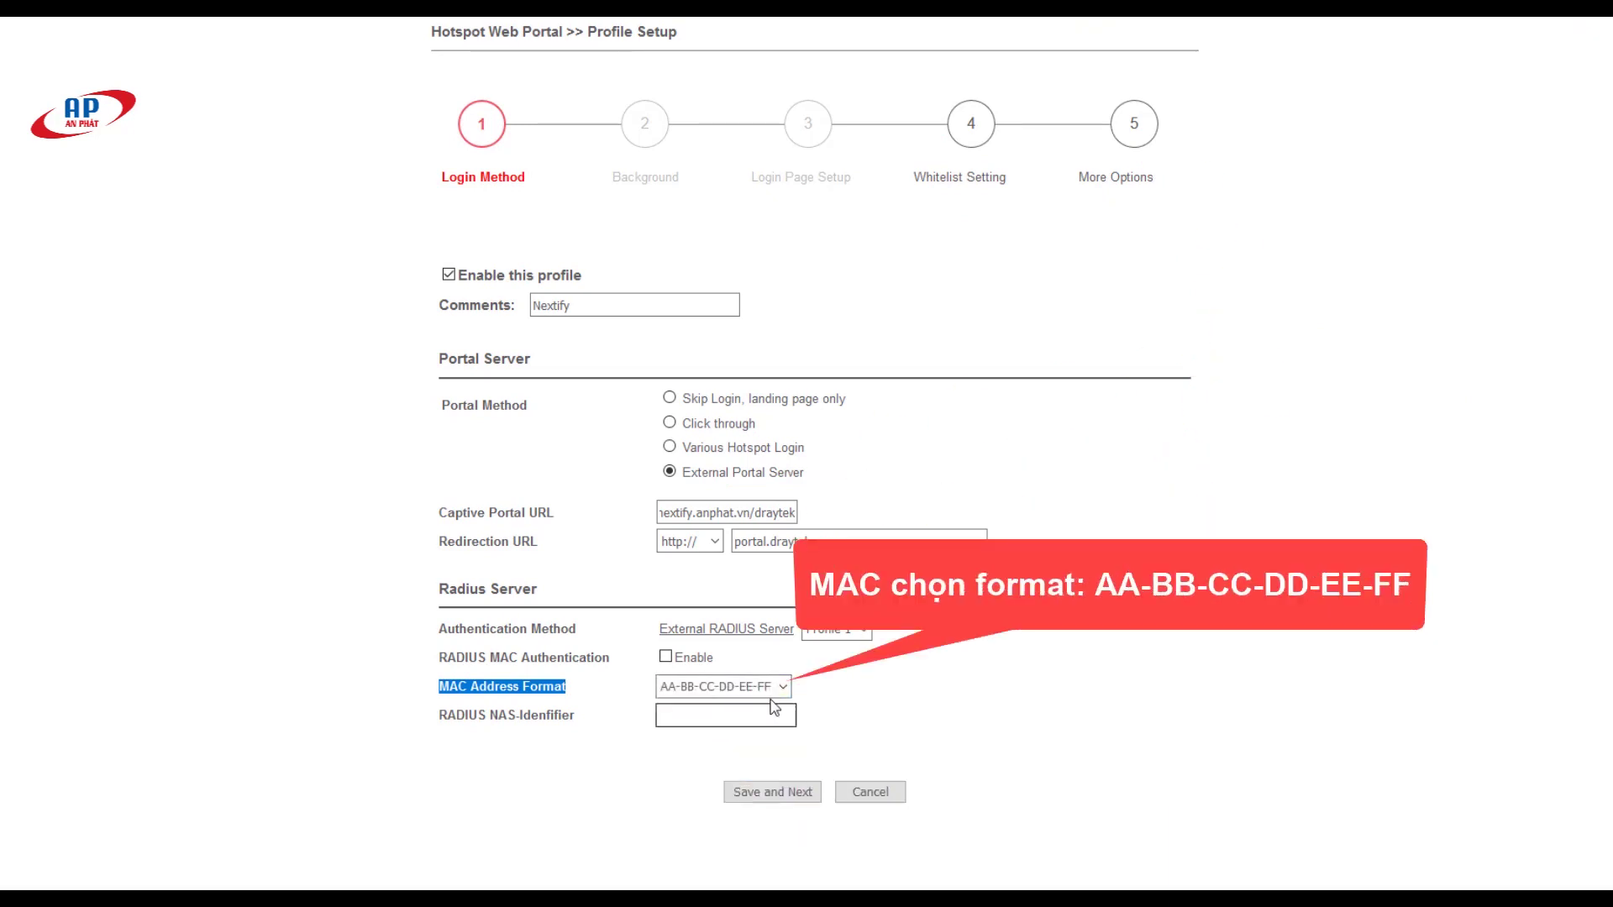
Step: Set the NAS-Identifier to media, then save and confirm the alert
left_click_drag(440, 713, 585, 727)
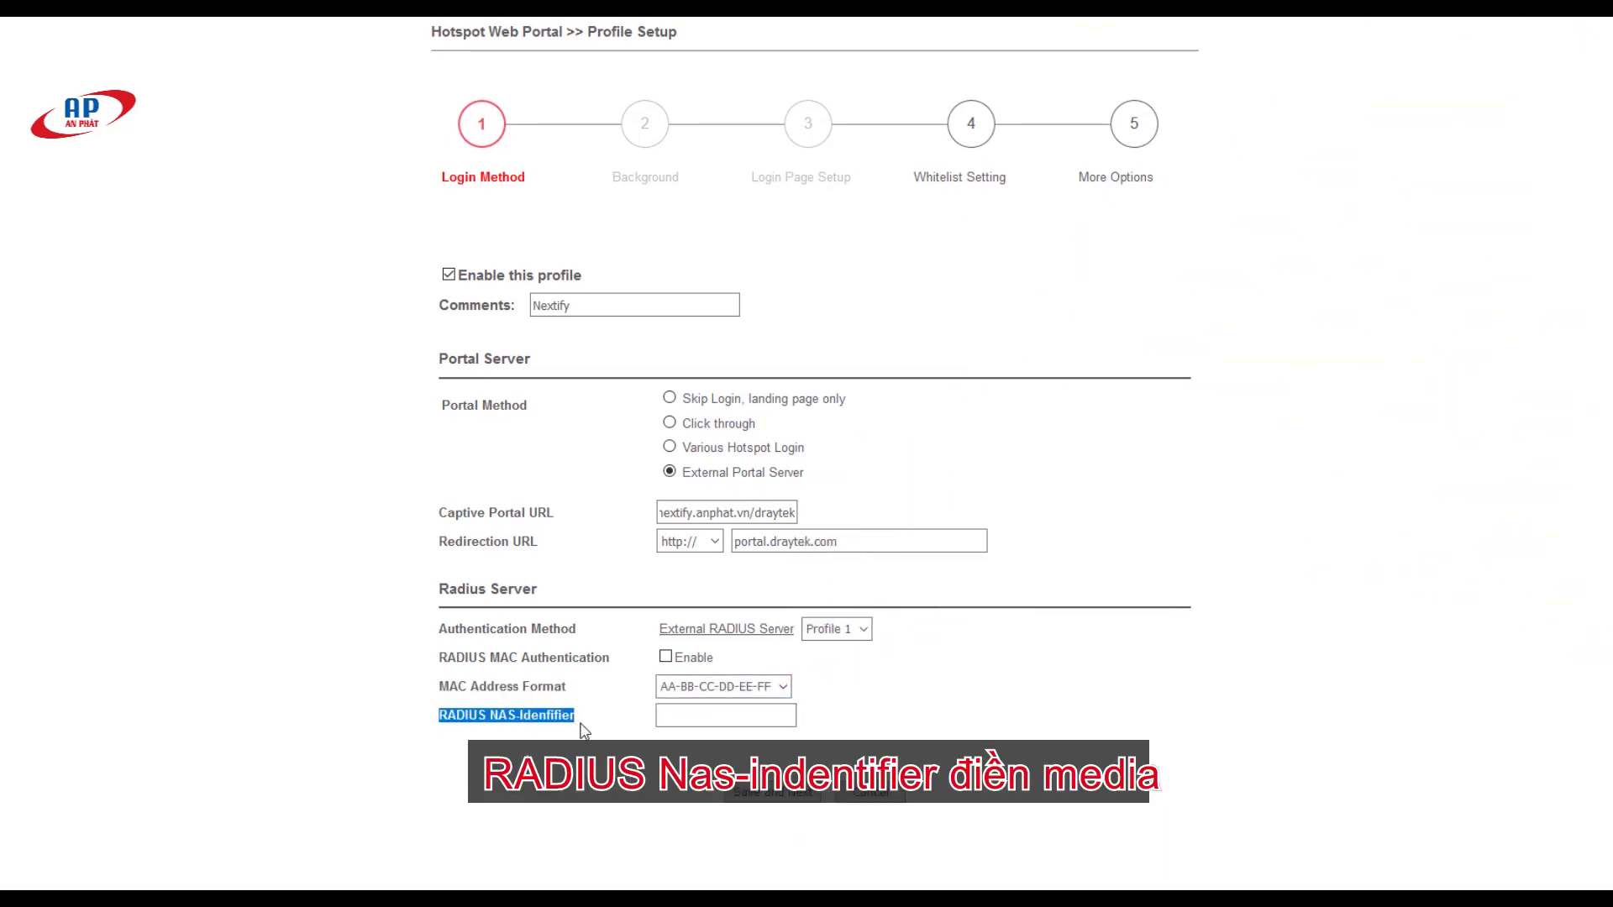
left_click(712, 723)
type("media")
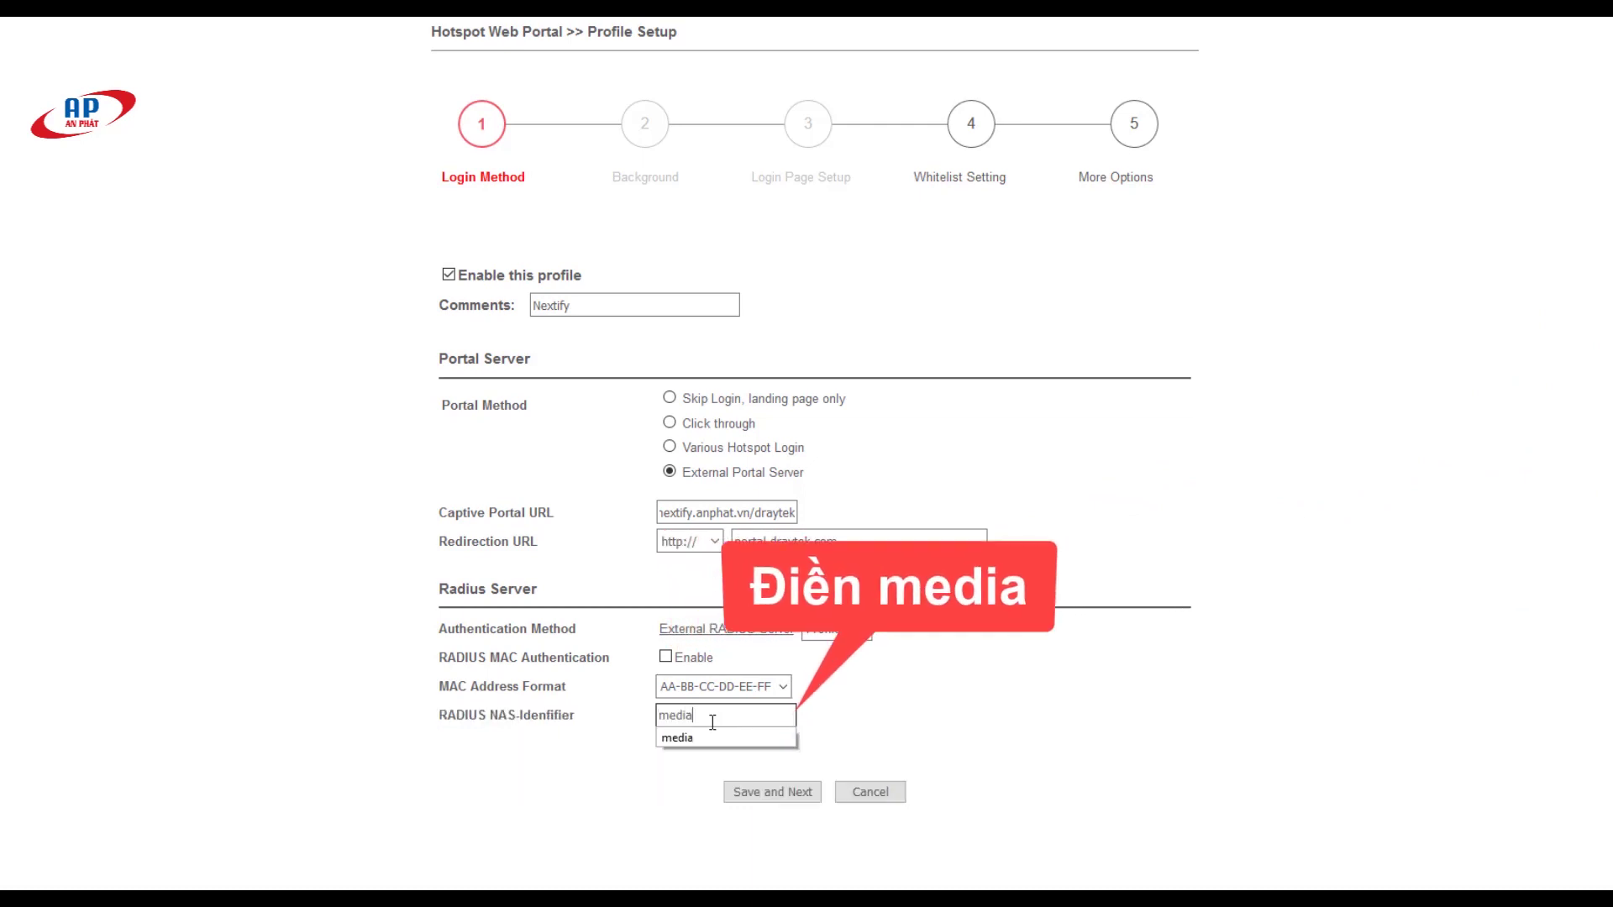
left_click(793, 794)
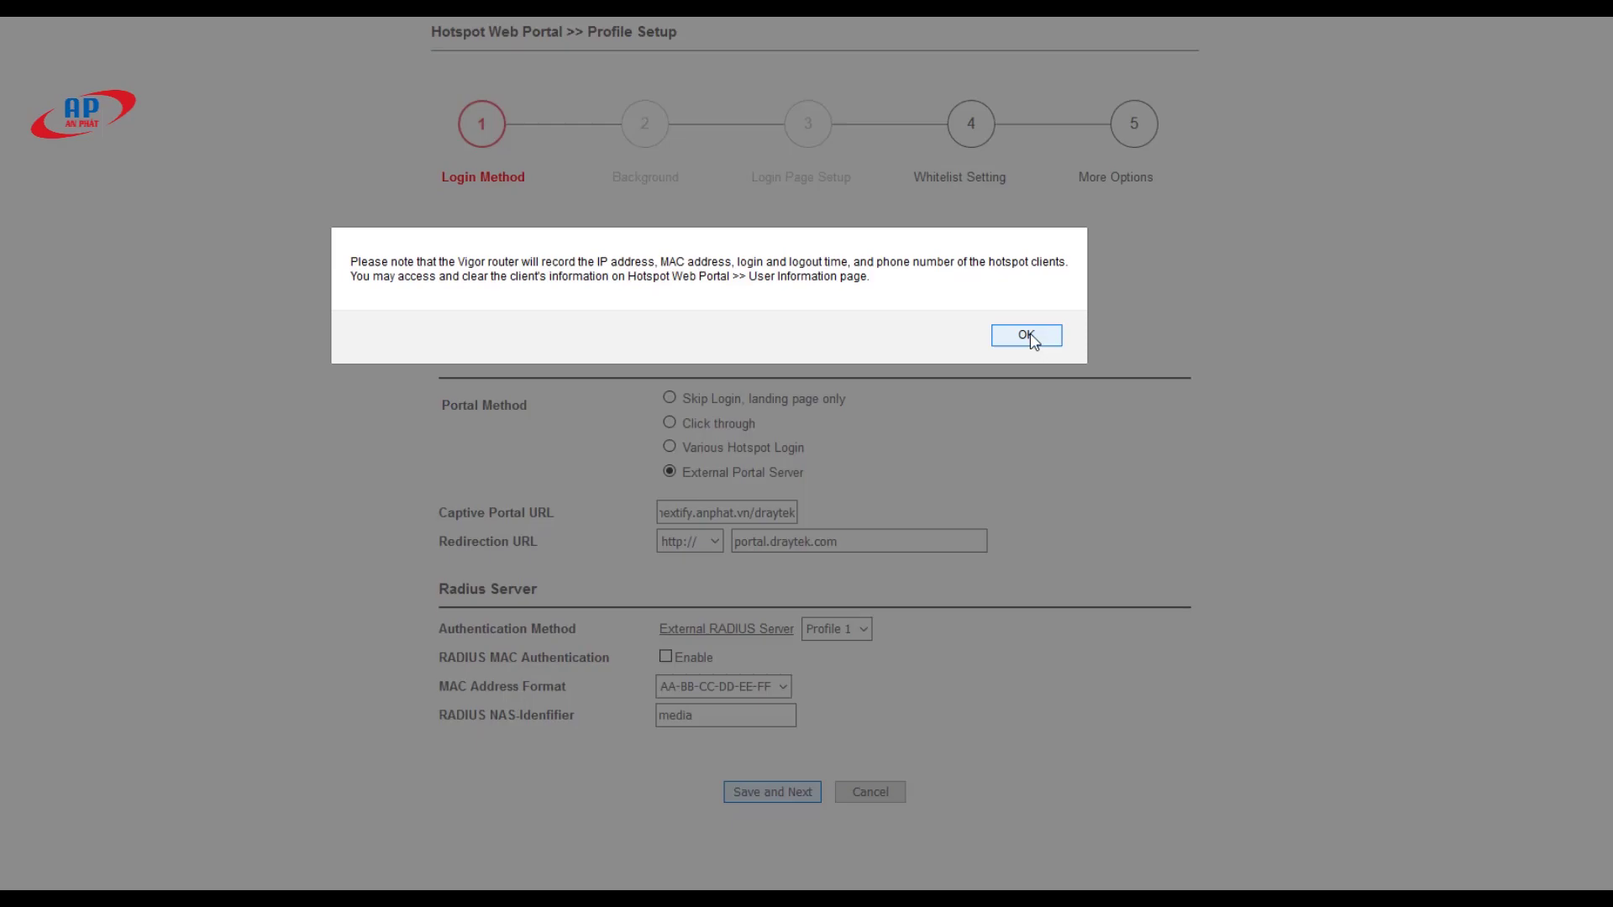
left_click(1026, 335)
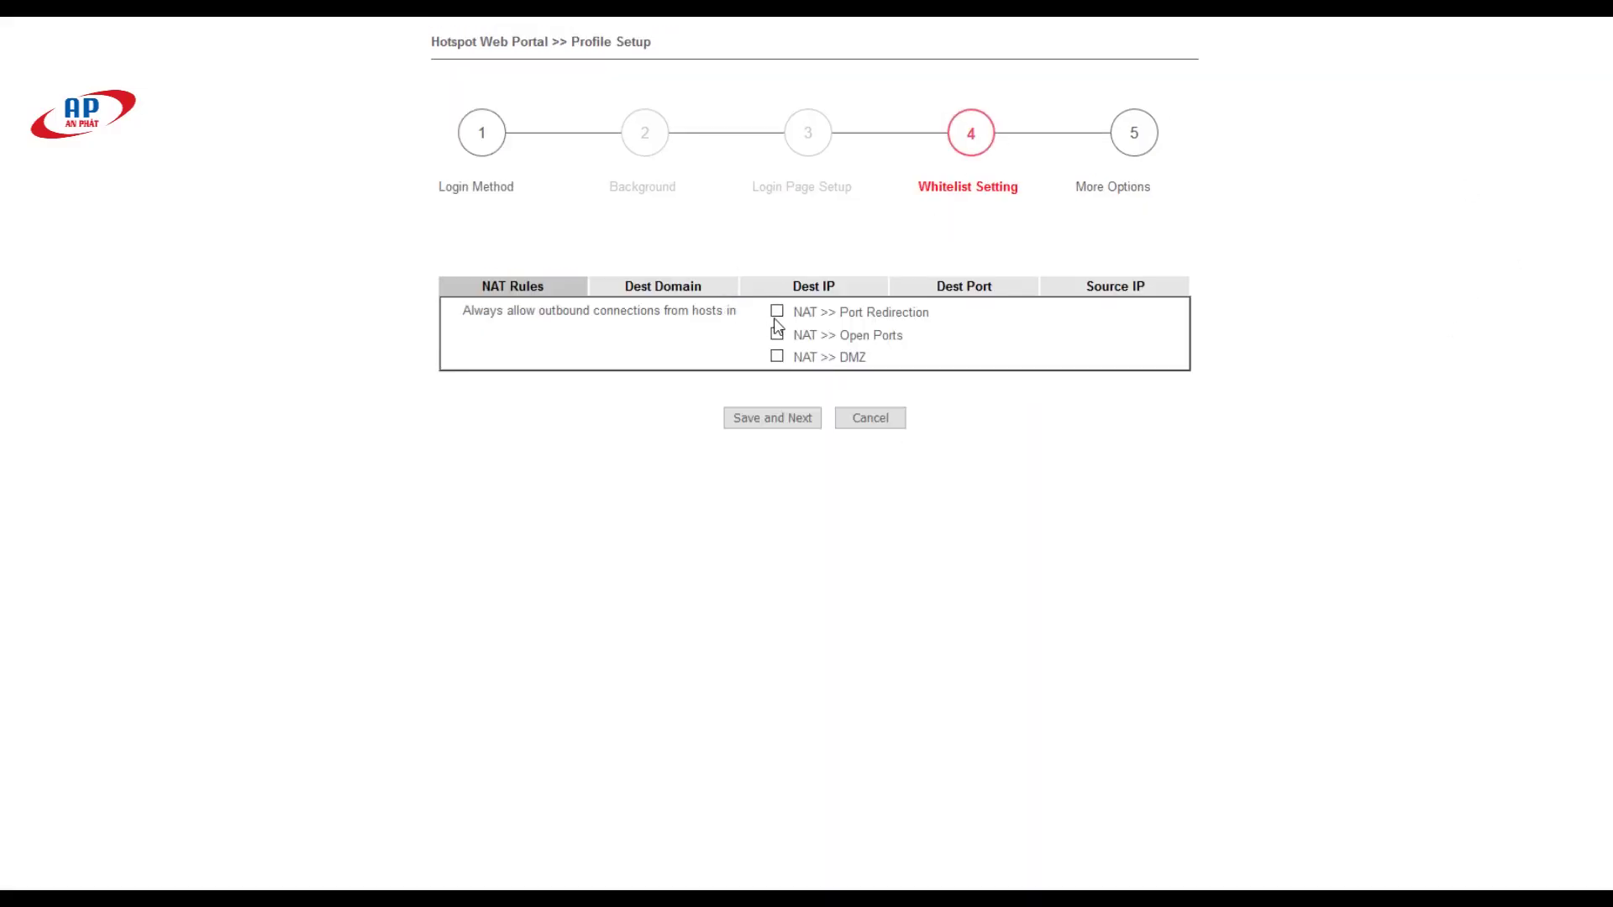
Step: Enable Dest IP whitelist entry 1 as 115.84.183.186 and save to reach More Options
left_click(806, 293)
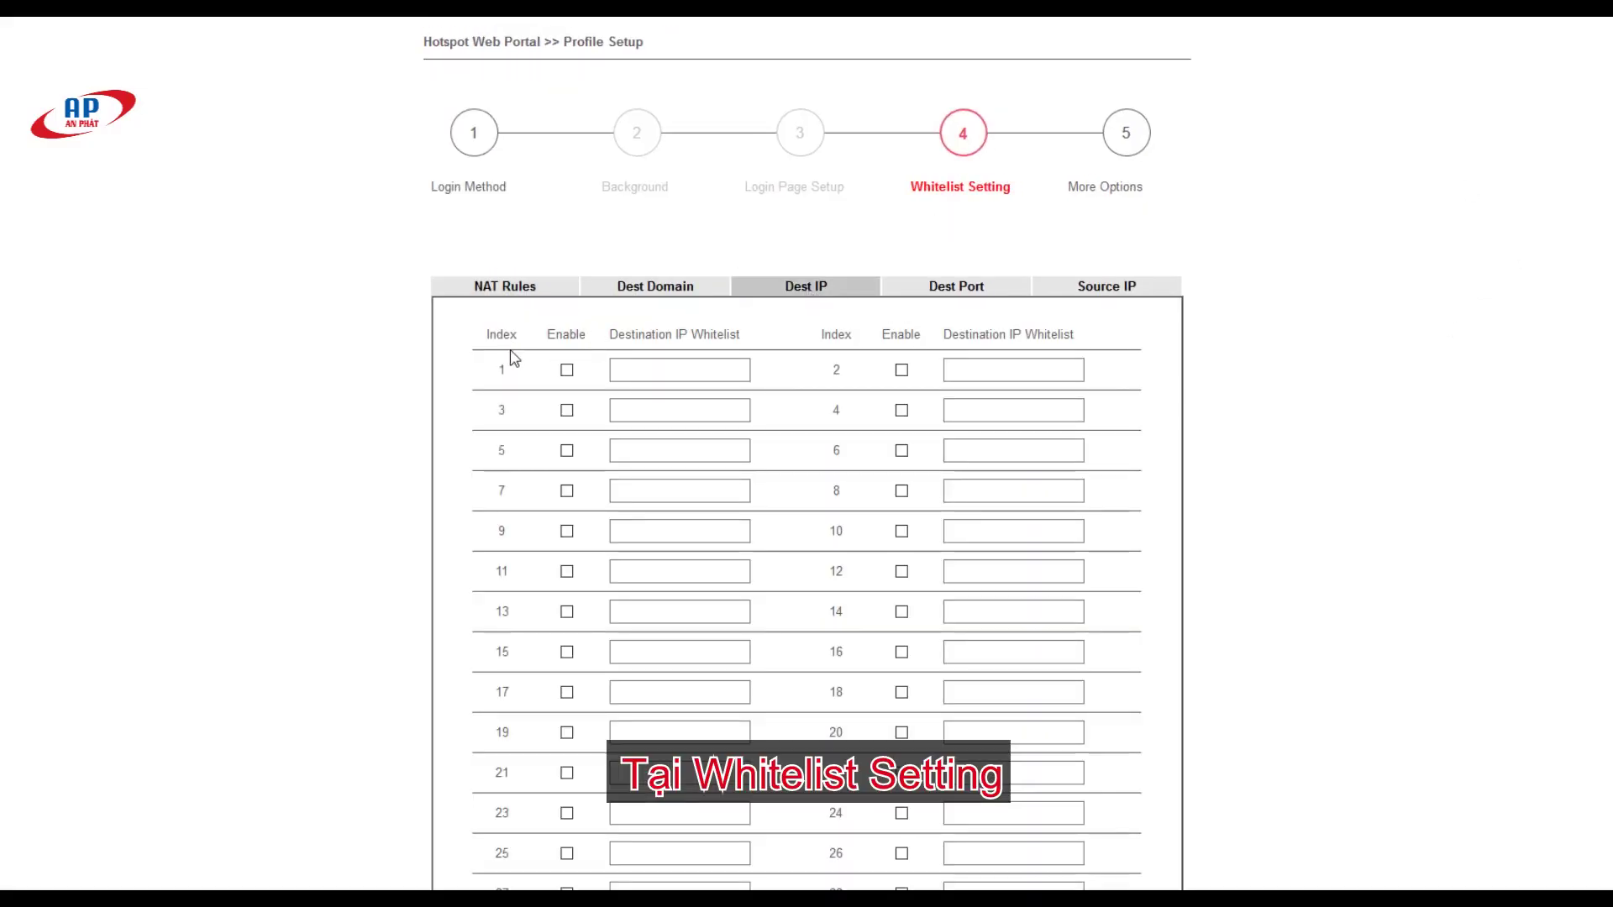
left_click_drag(548, 335, 586, 336)
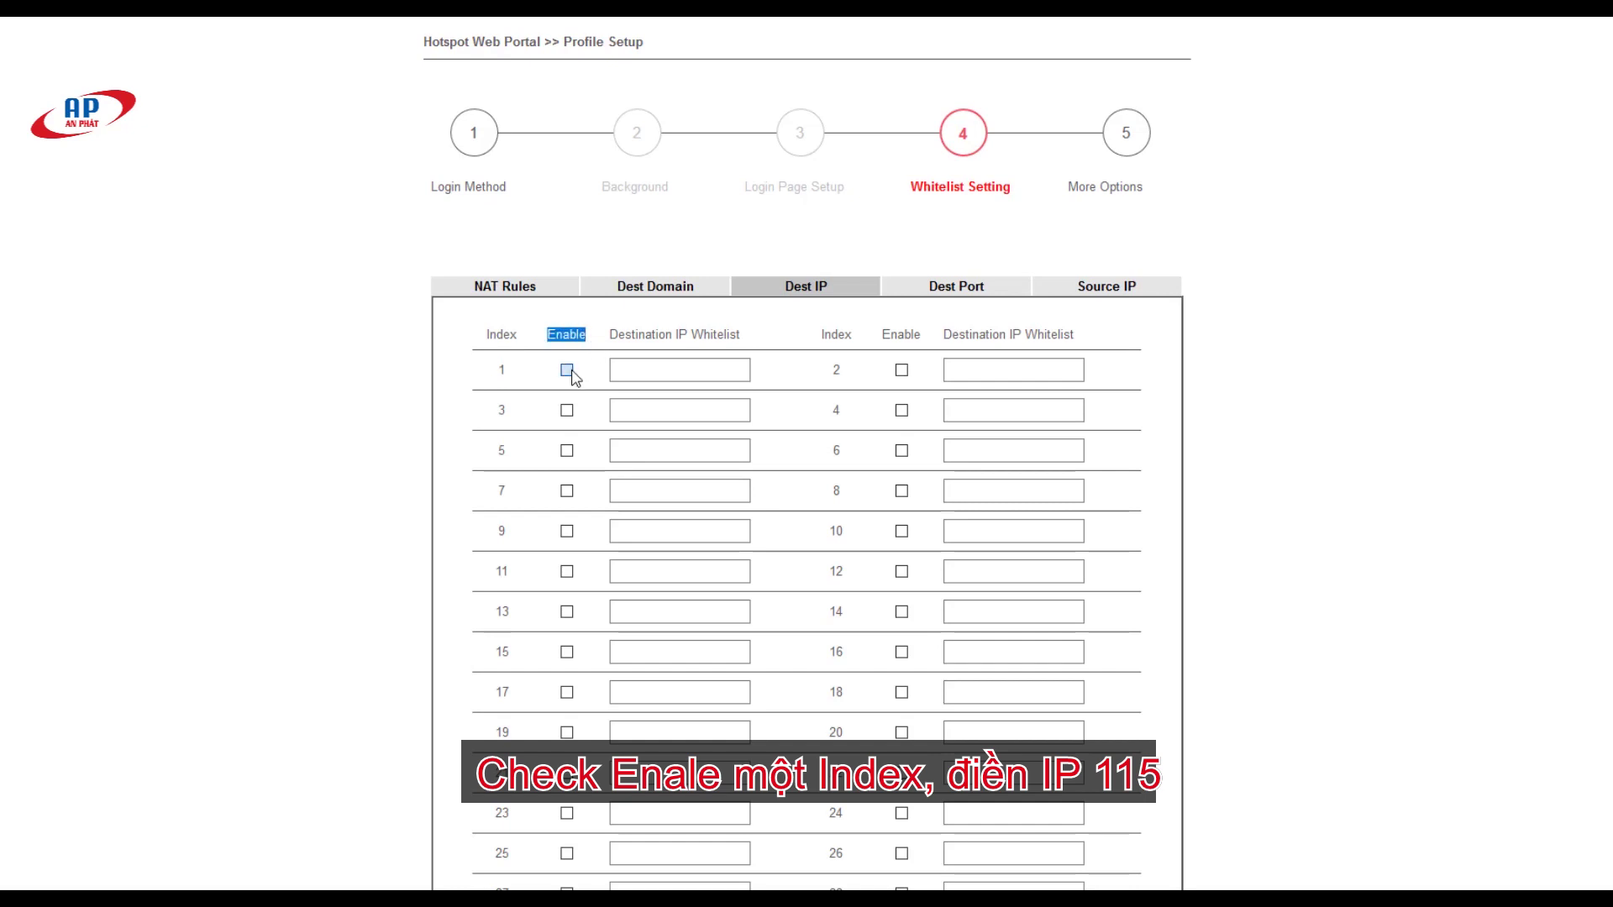
left_click(567, 371)
left_click(628, 370)
type("11")
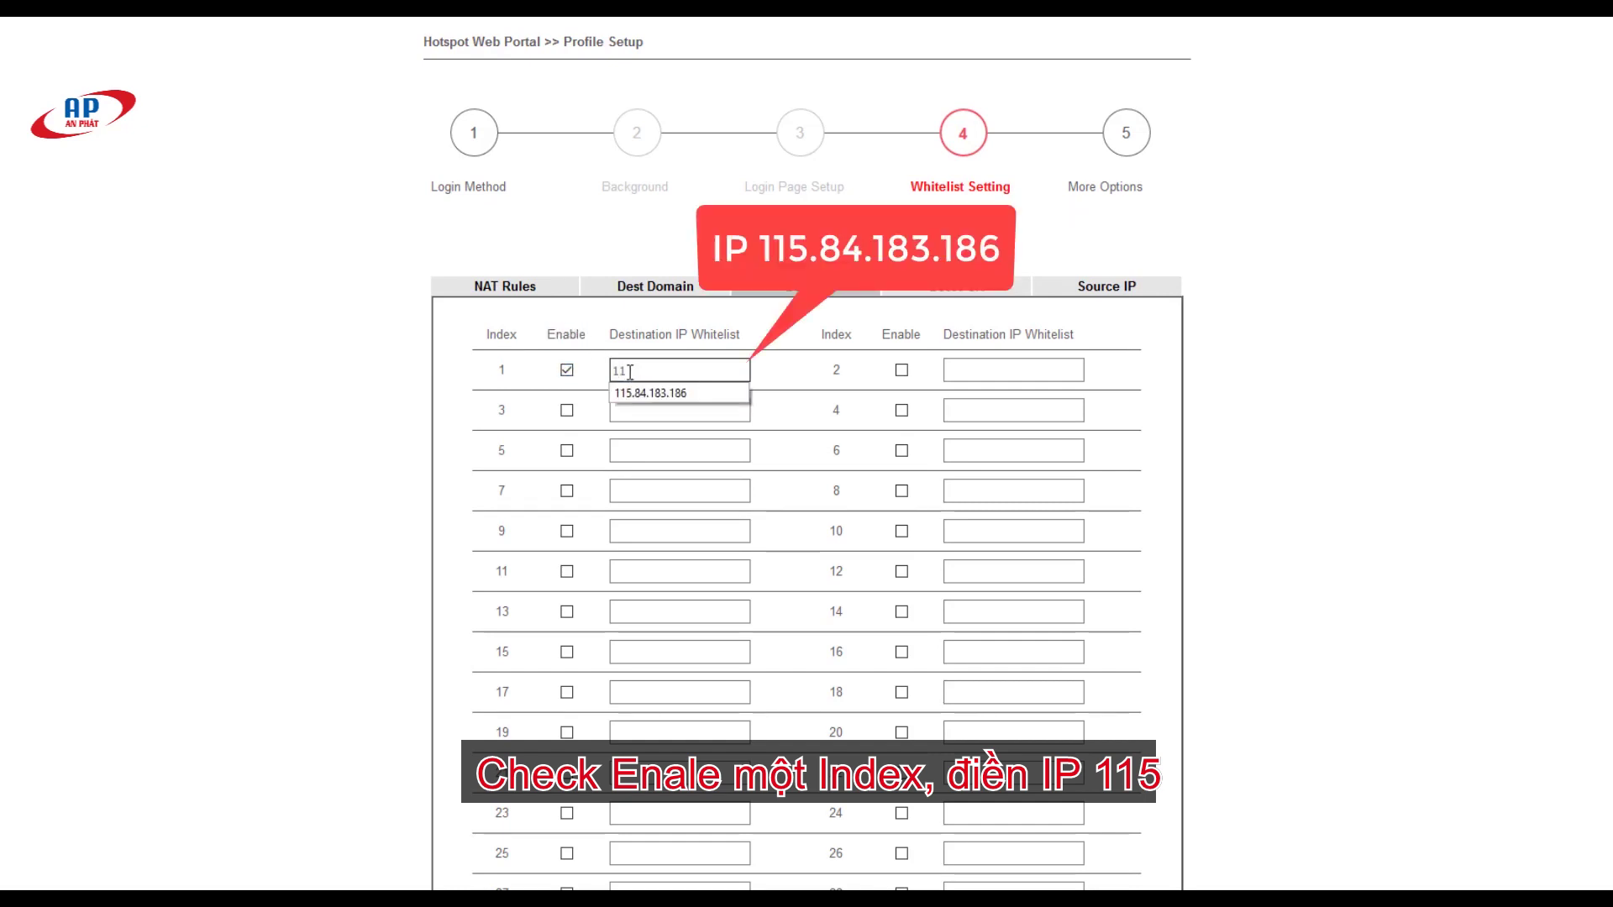
type("5.84.183")
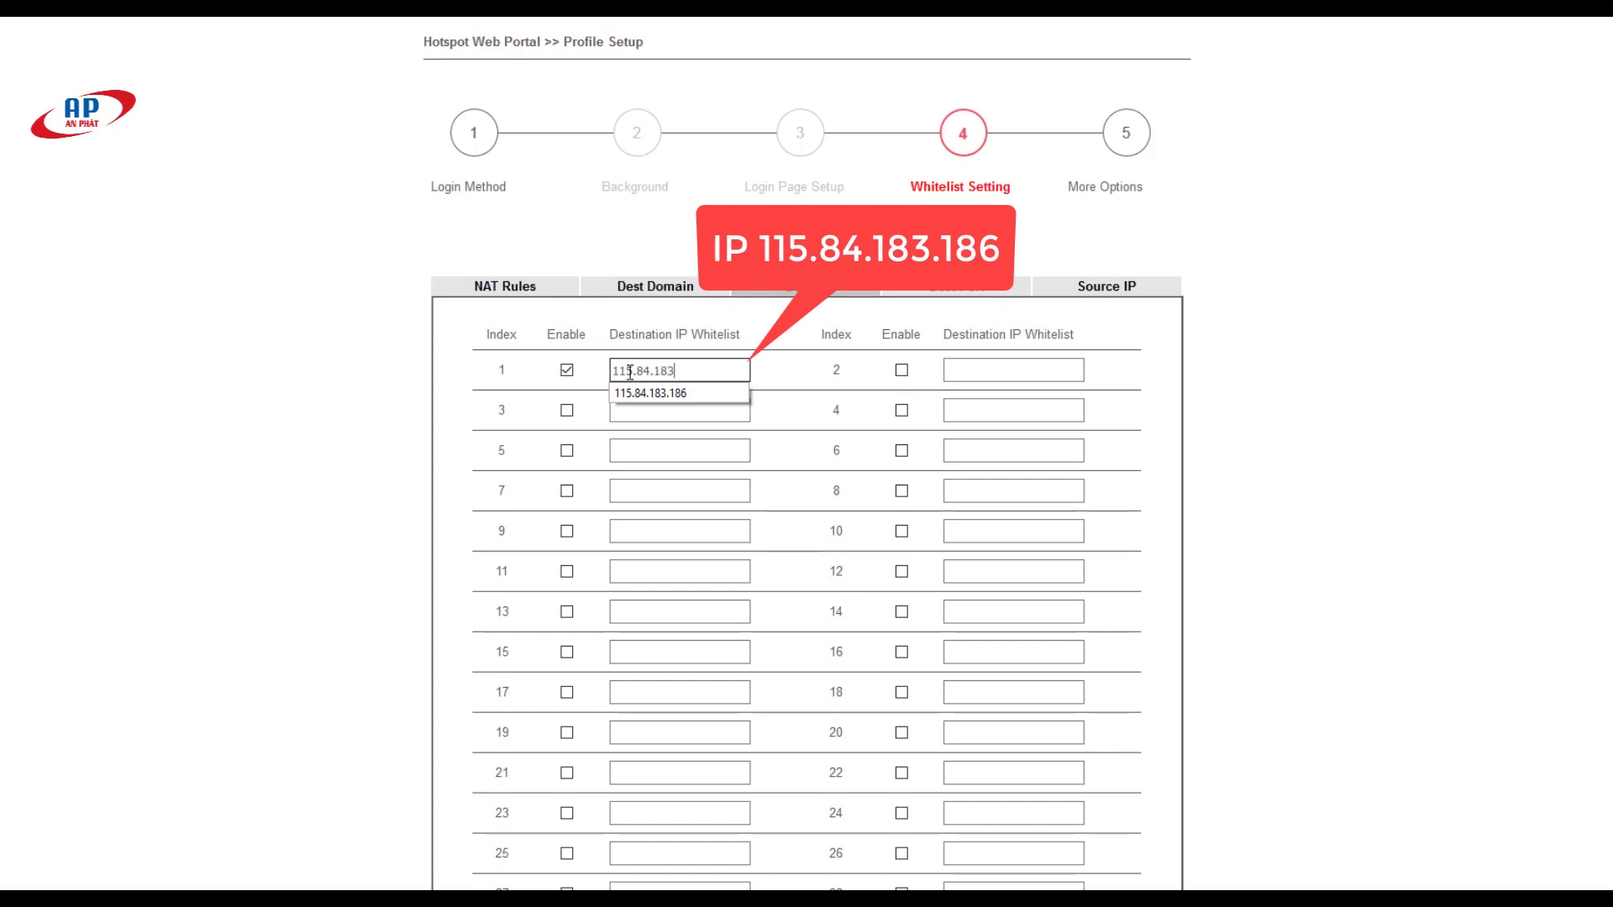
type(".186")
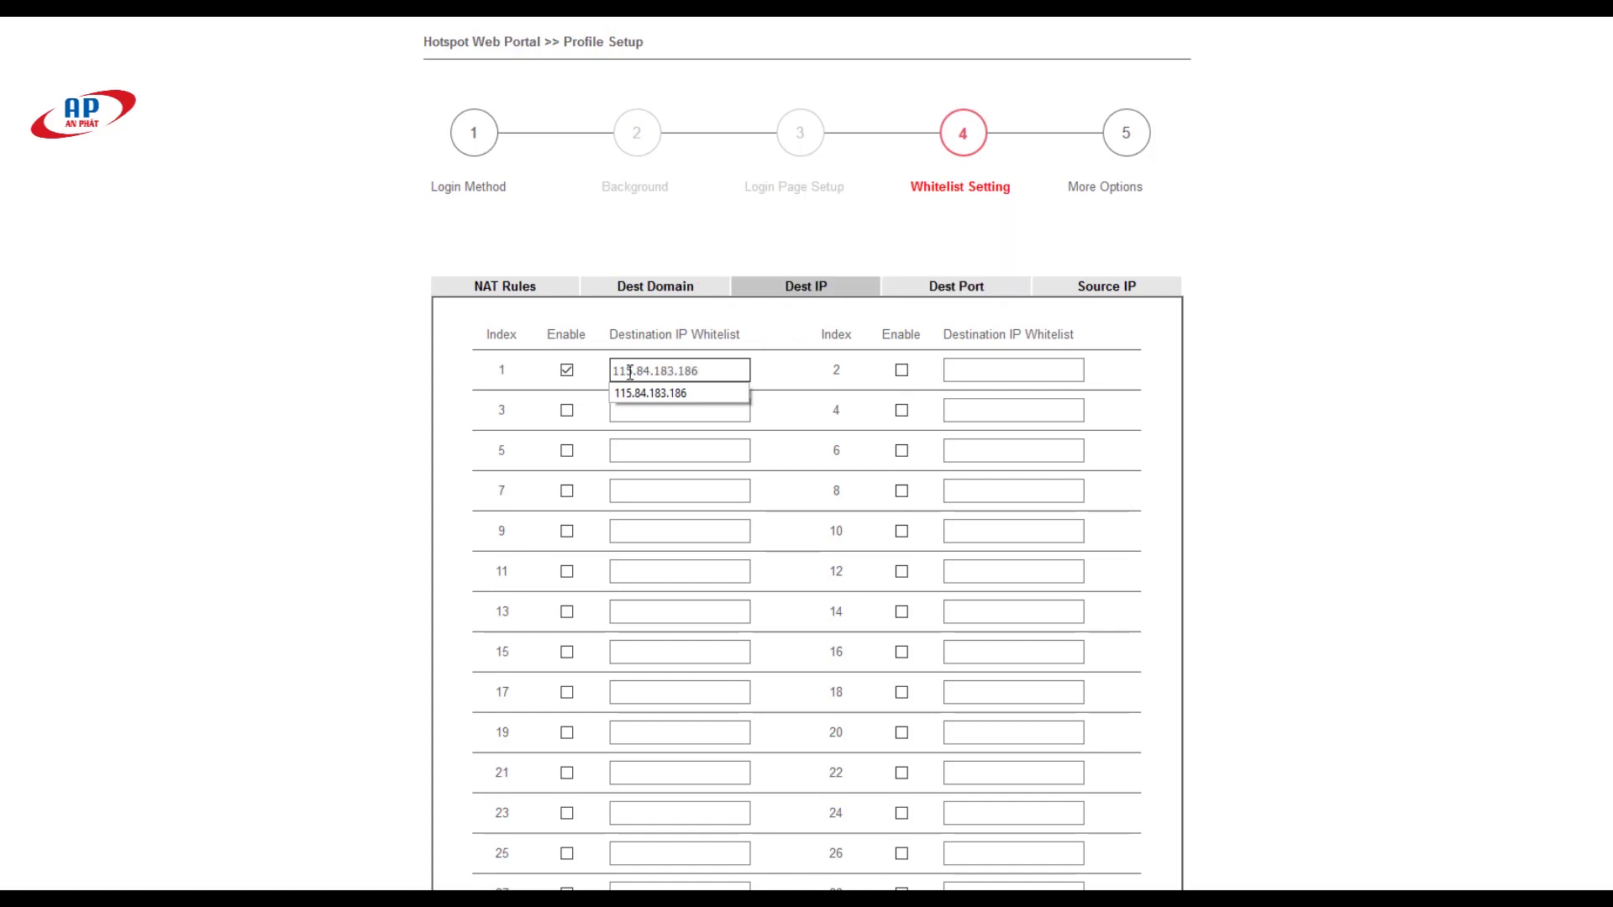
scroll(965, 263, "down", 2)
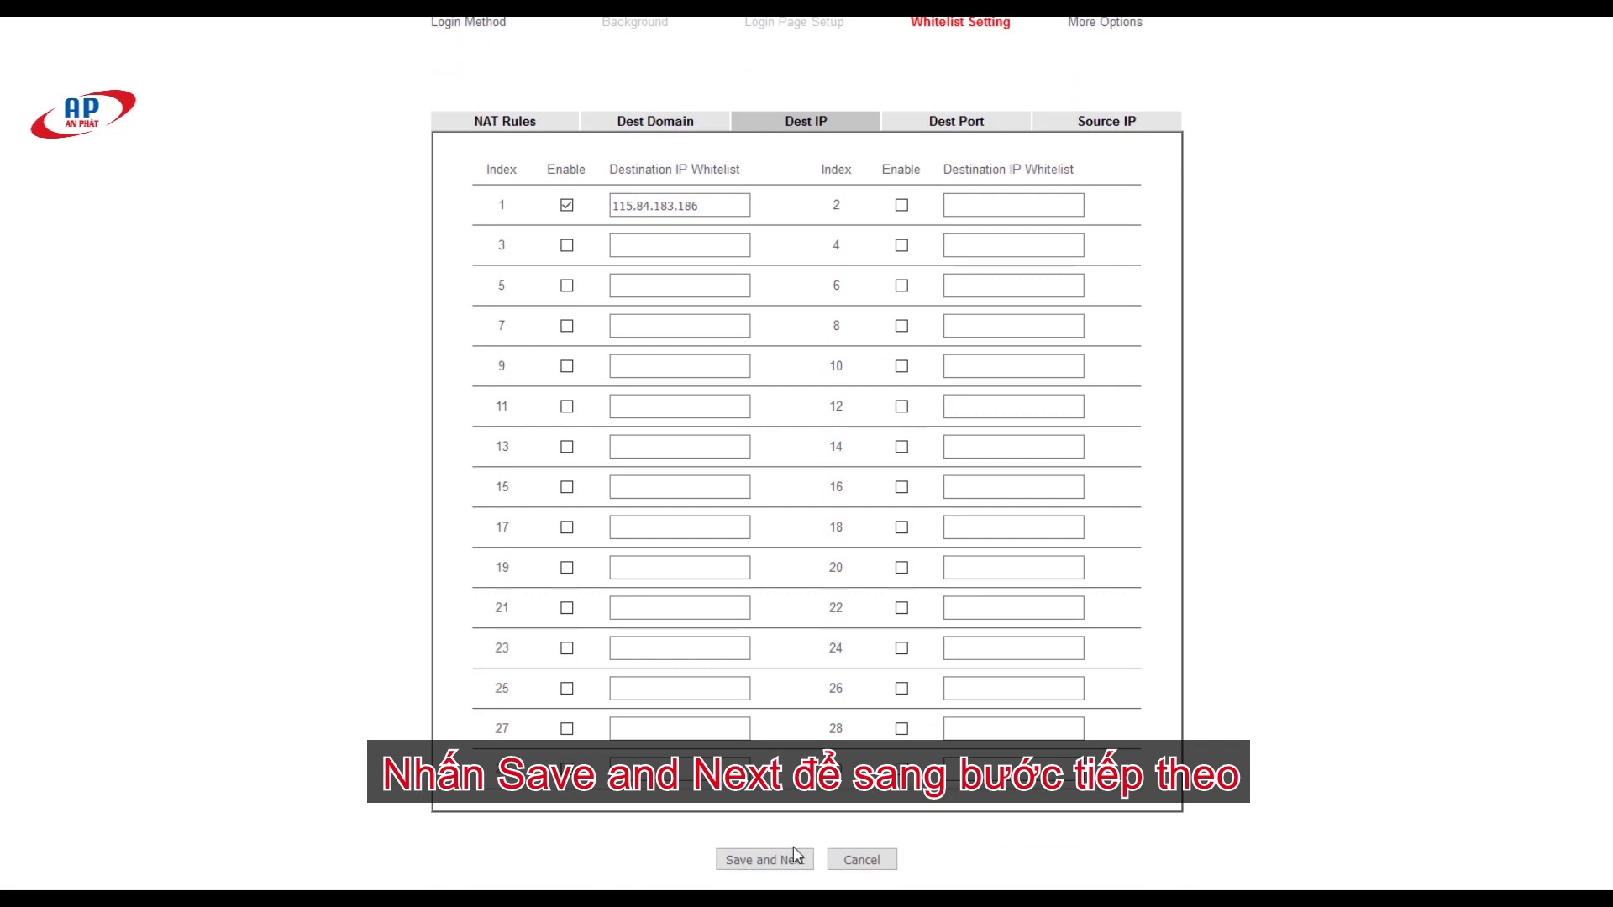
left_click(795, 857)
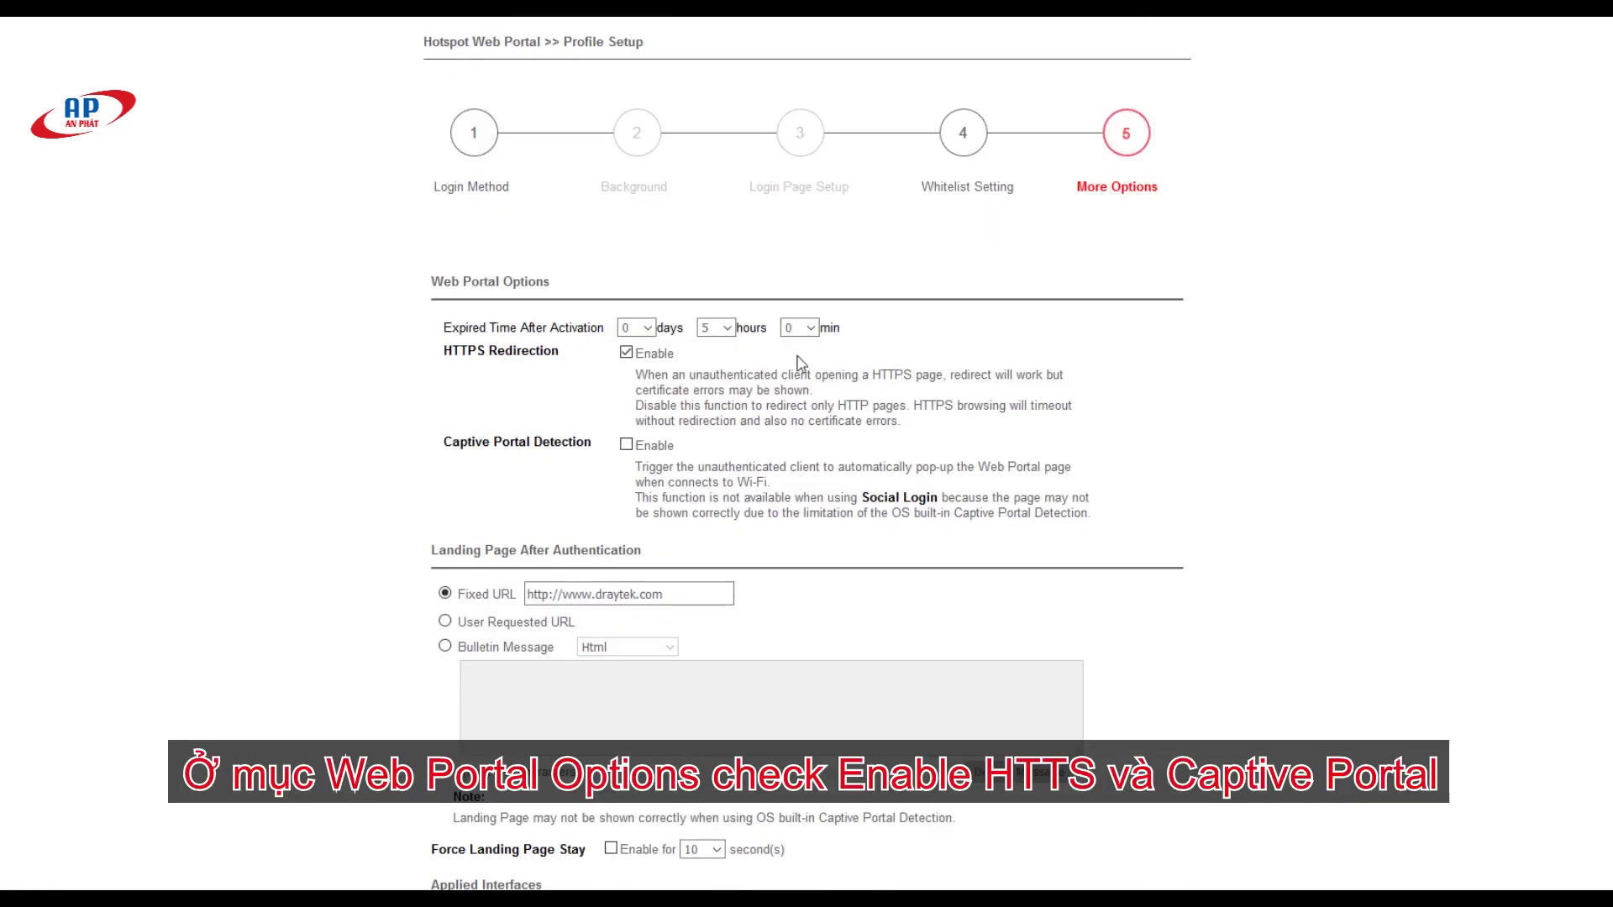
Step: Turn on captive portal detection and land users on their User Requested URL
left_click_drag(420, 288, 553, 285)
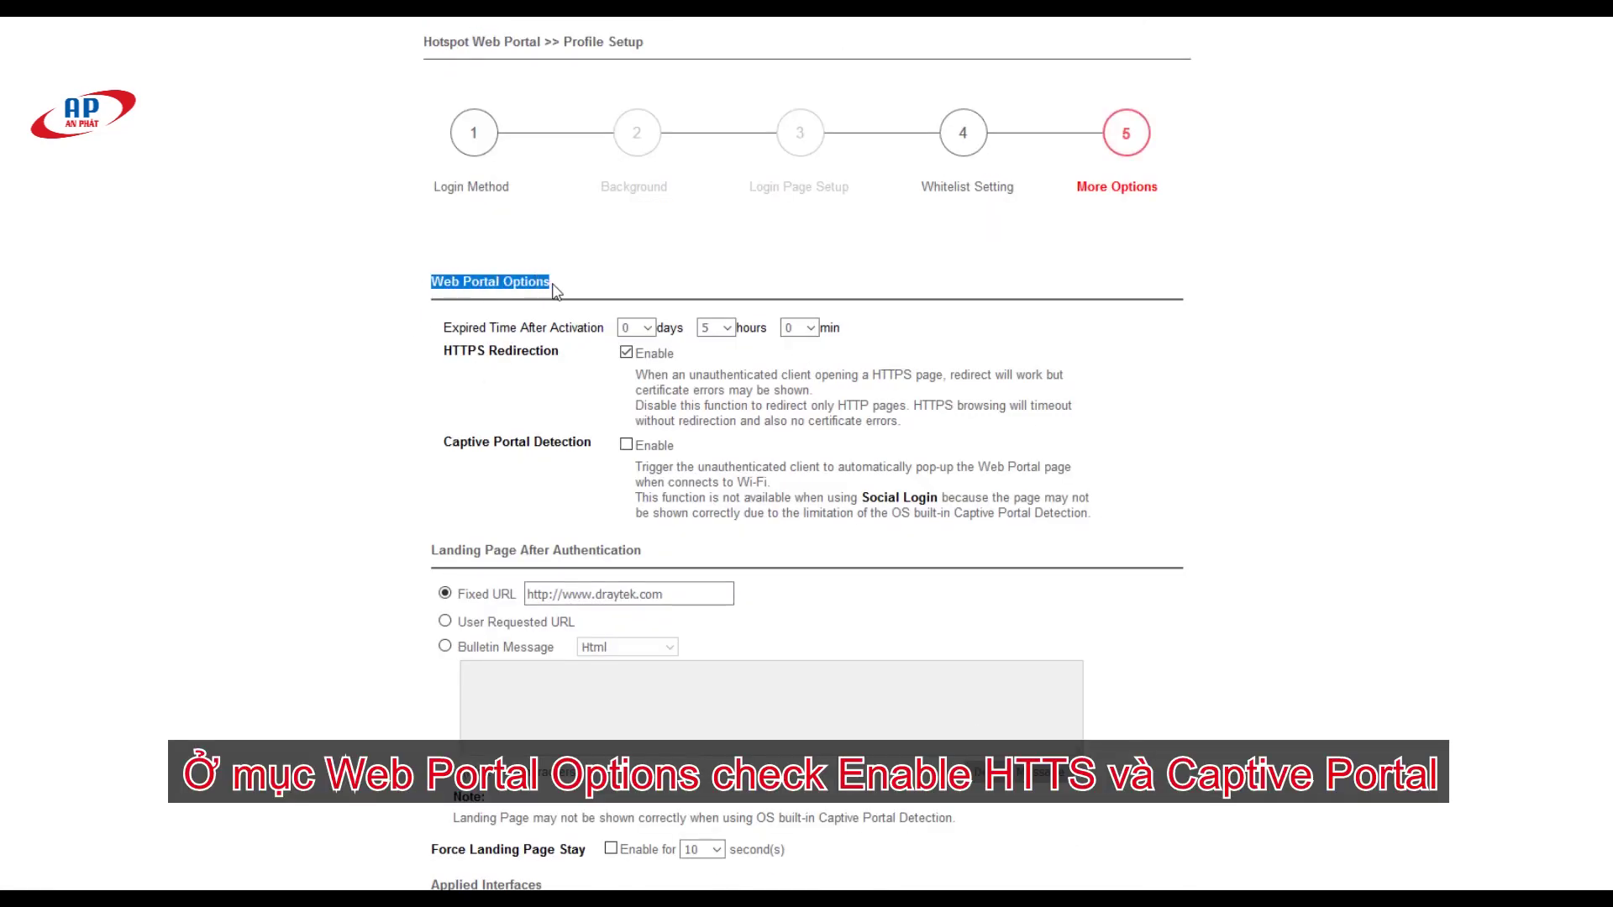
left_click_drag(445, 439, 602, 454)
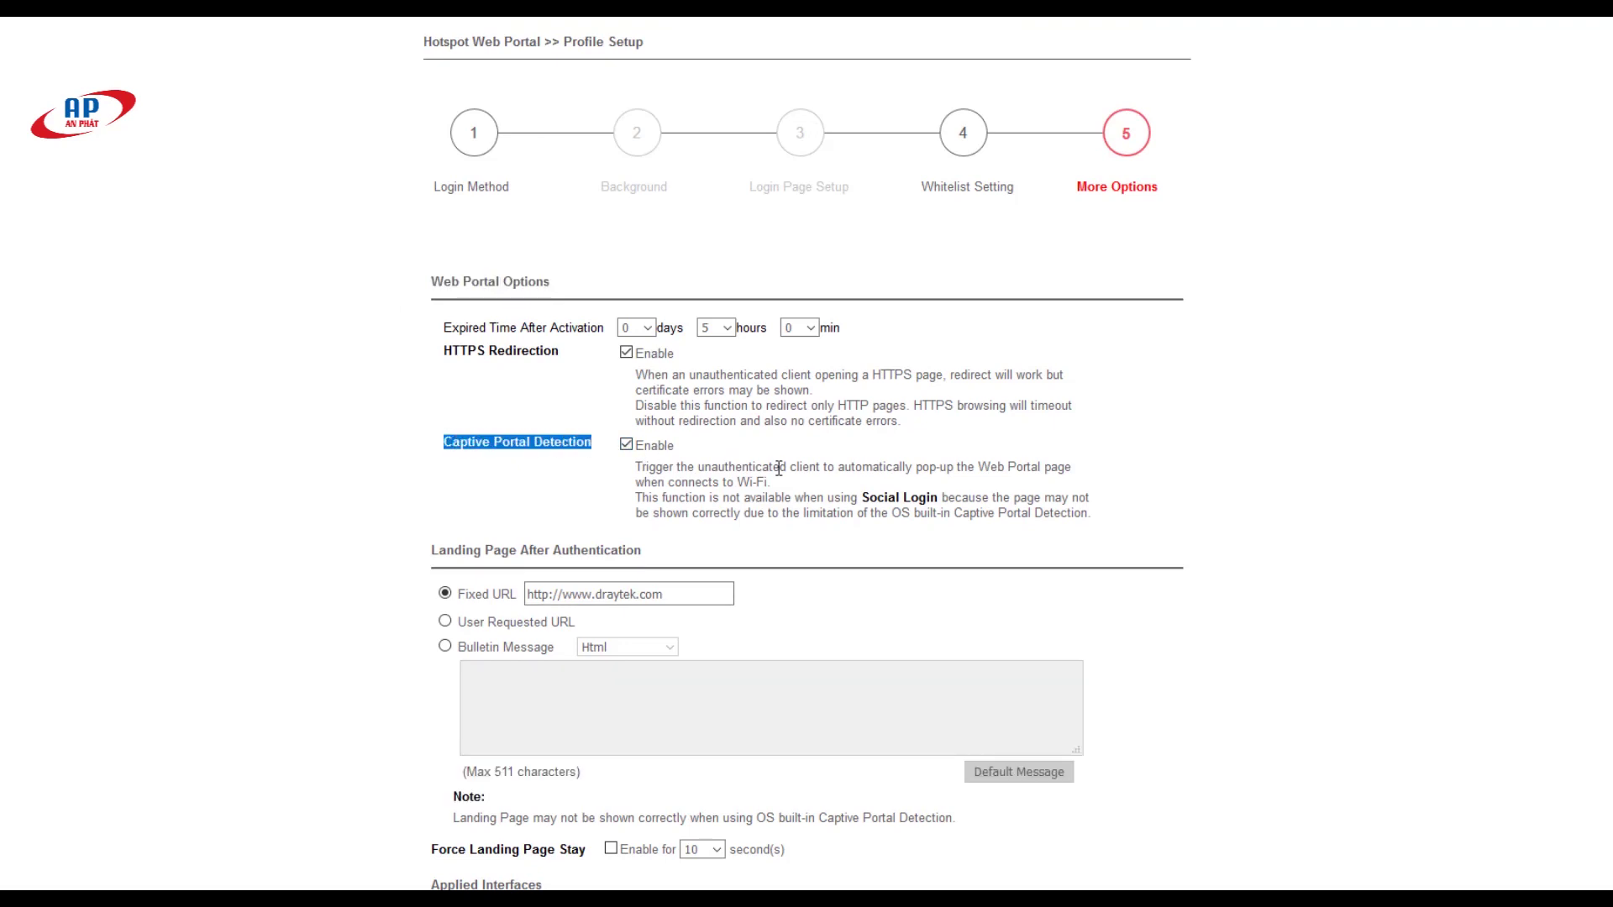
scroll(576, 595, "down", 2)
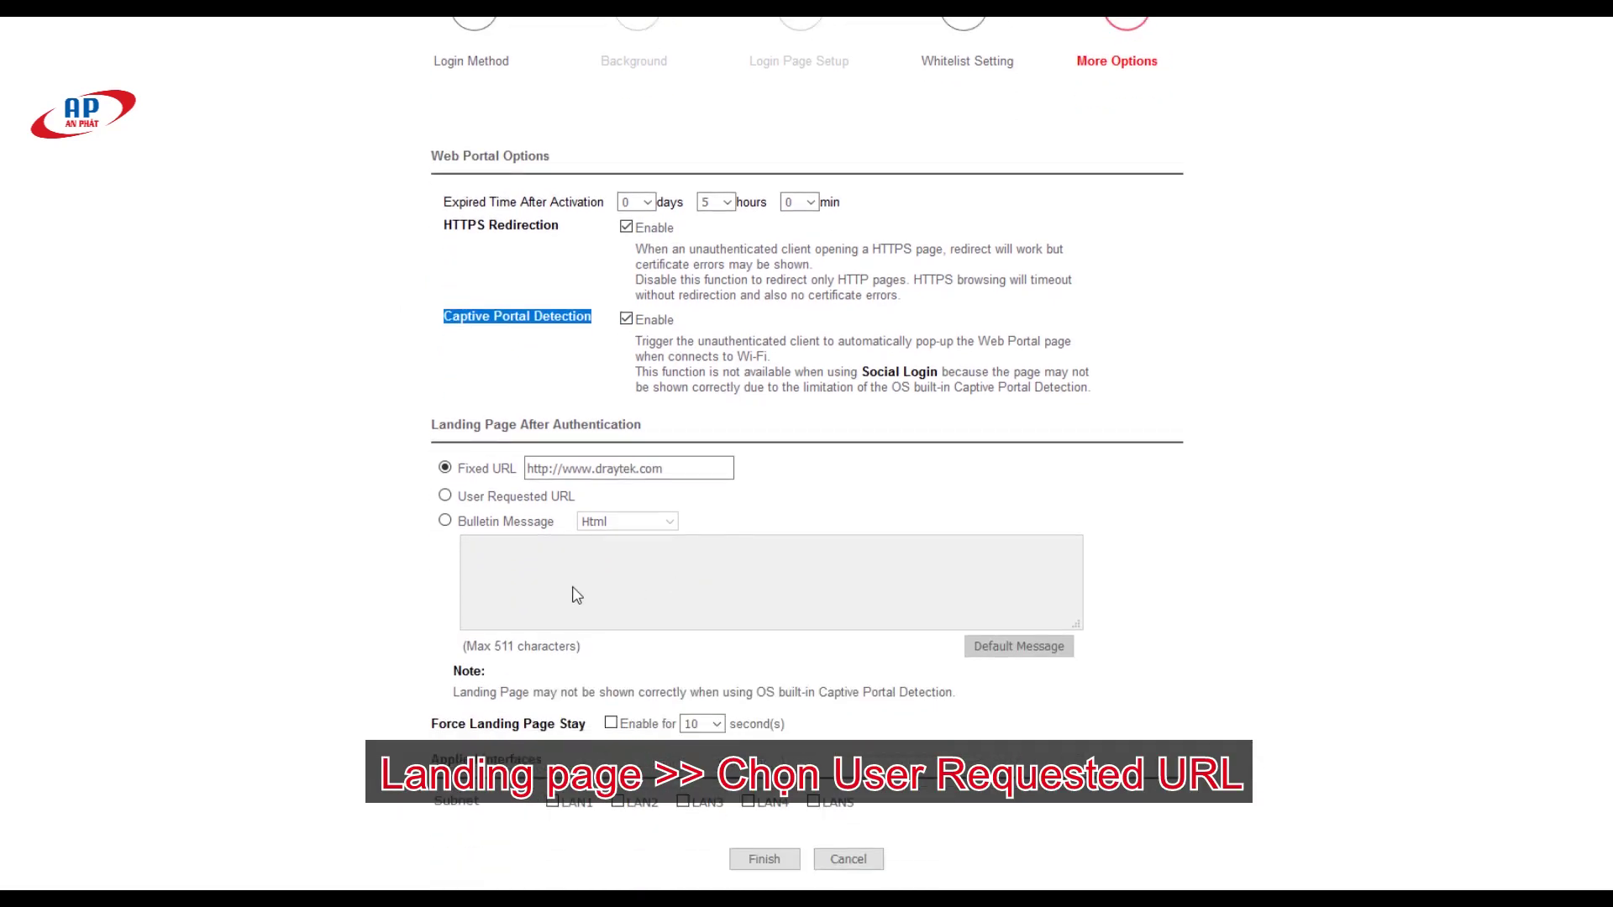
left_click_drag(435, 417, 629, 425)
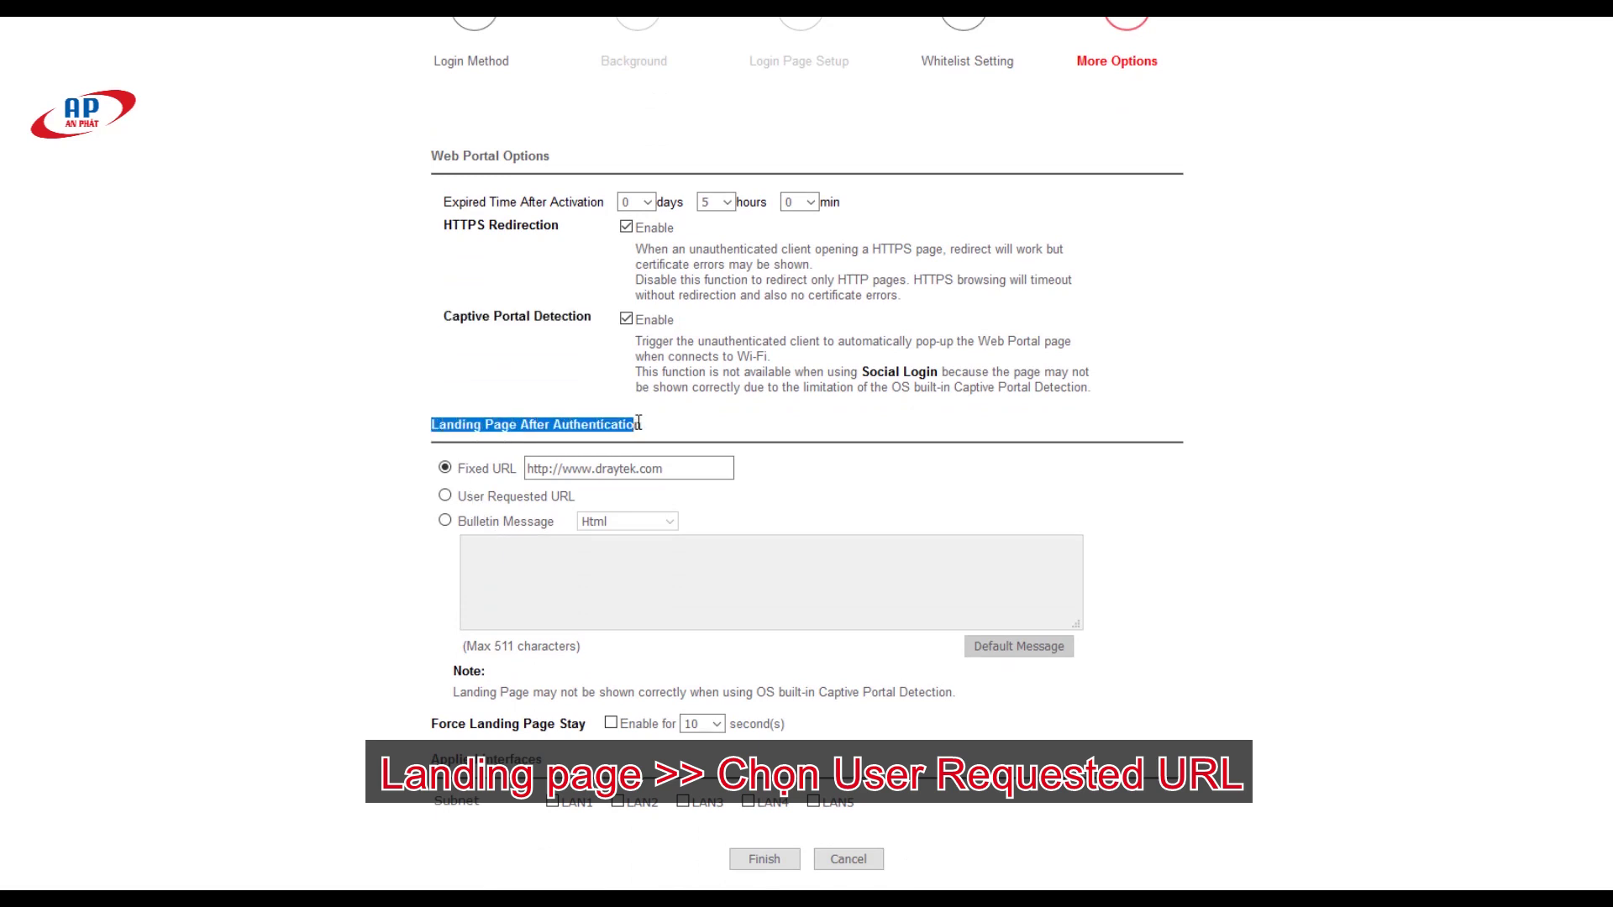
left_click(445, 496)
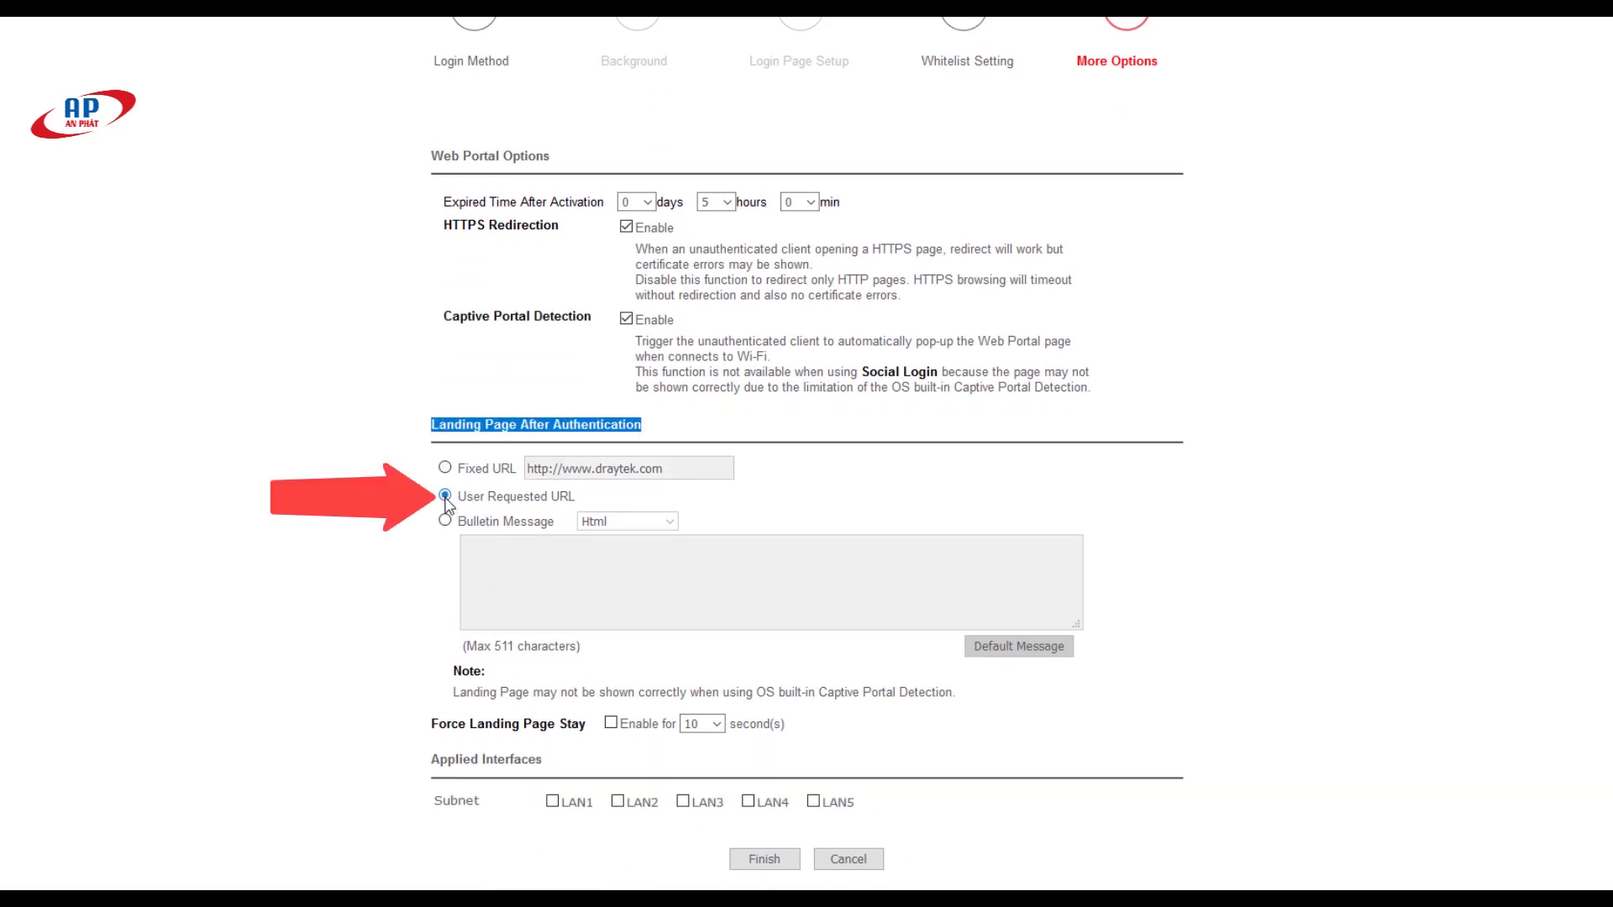
left_click_drag(463, 498, 605, 504)
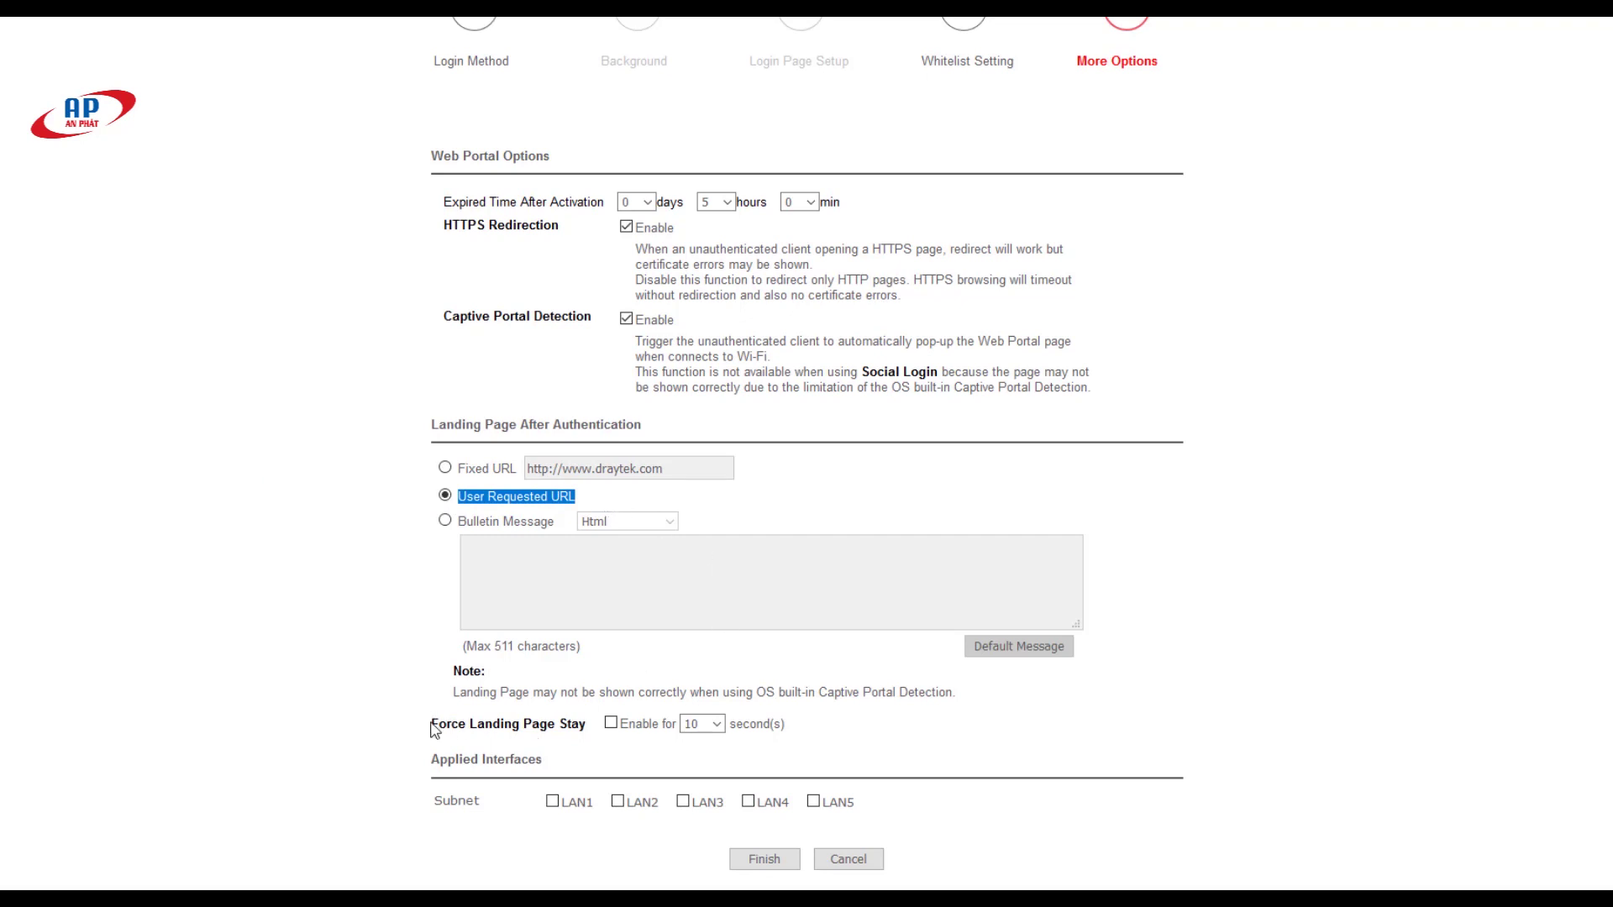
Step: Force the landing page to stay 8 seconds and apply the portal to LAN1
left_click_drag(433, 727, 607, 733)
left_click(611, 724)
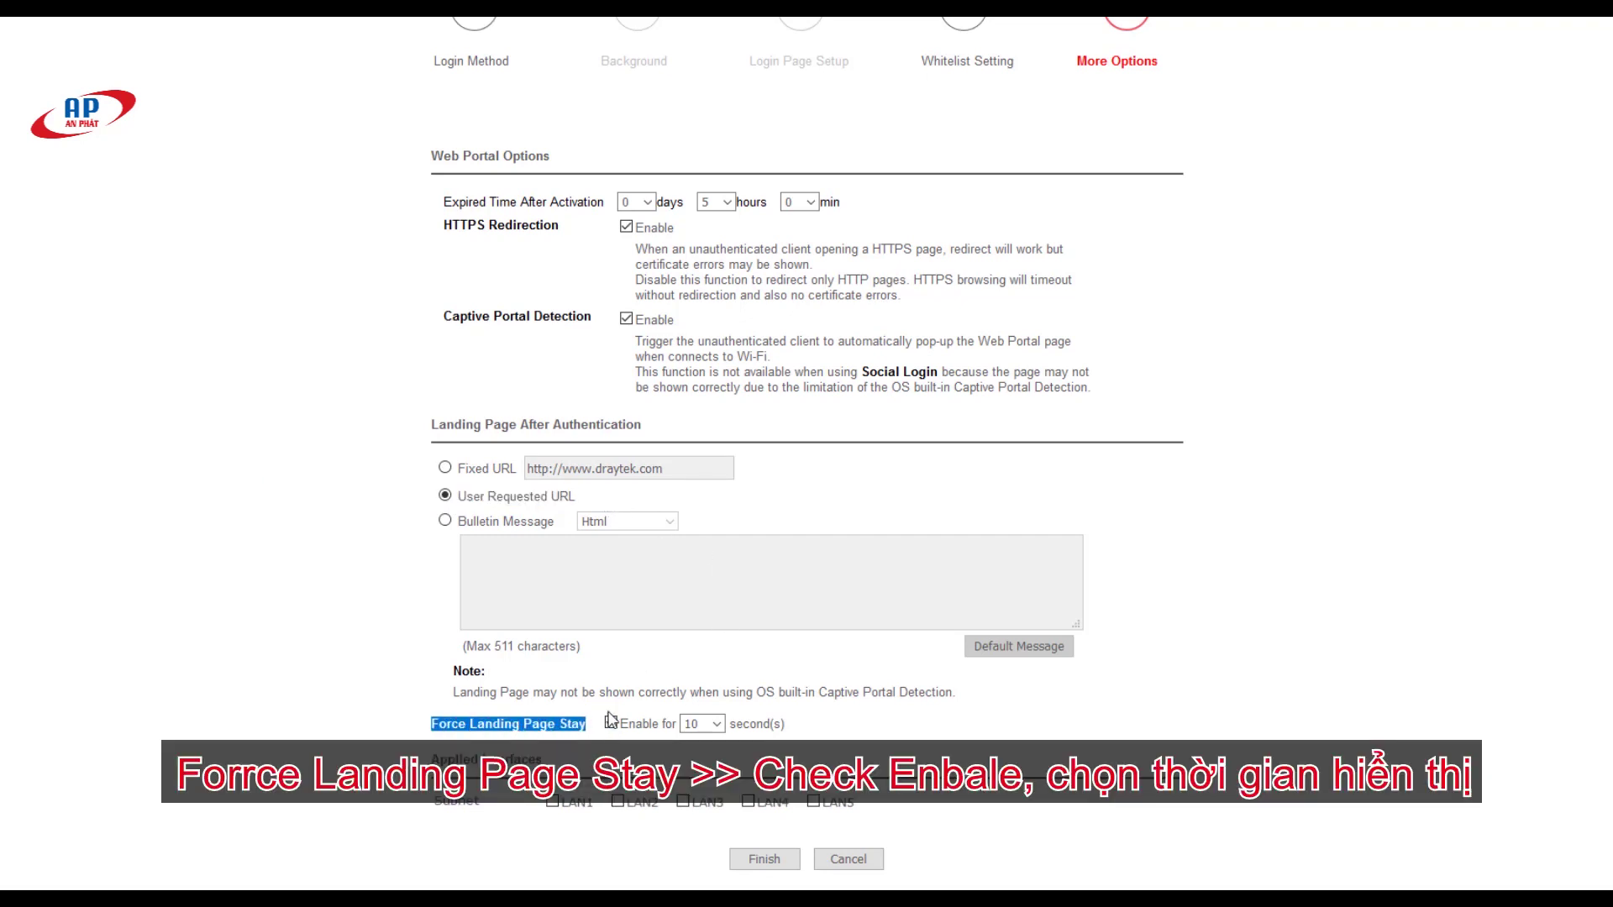
left_click(701, 724)
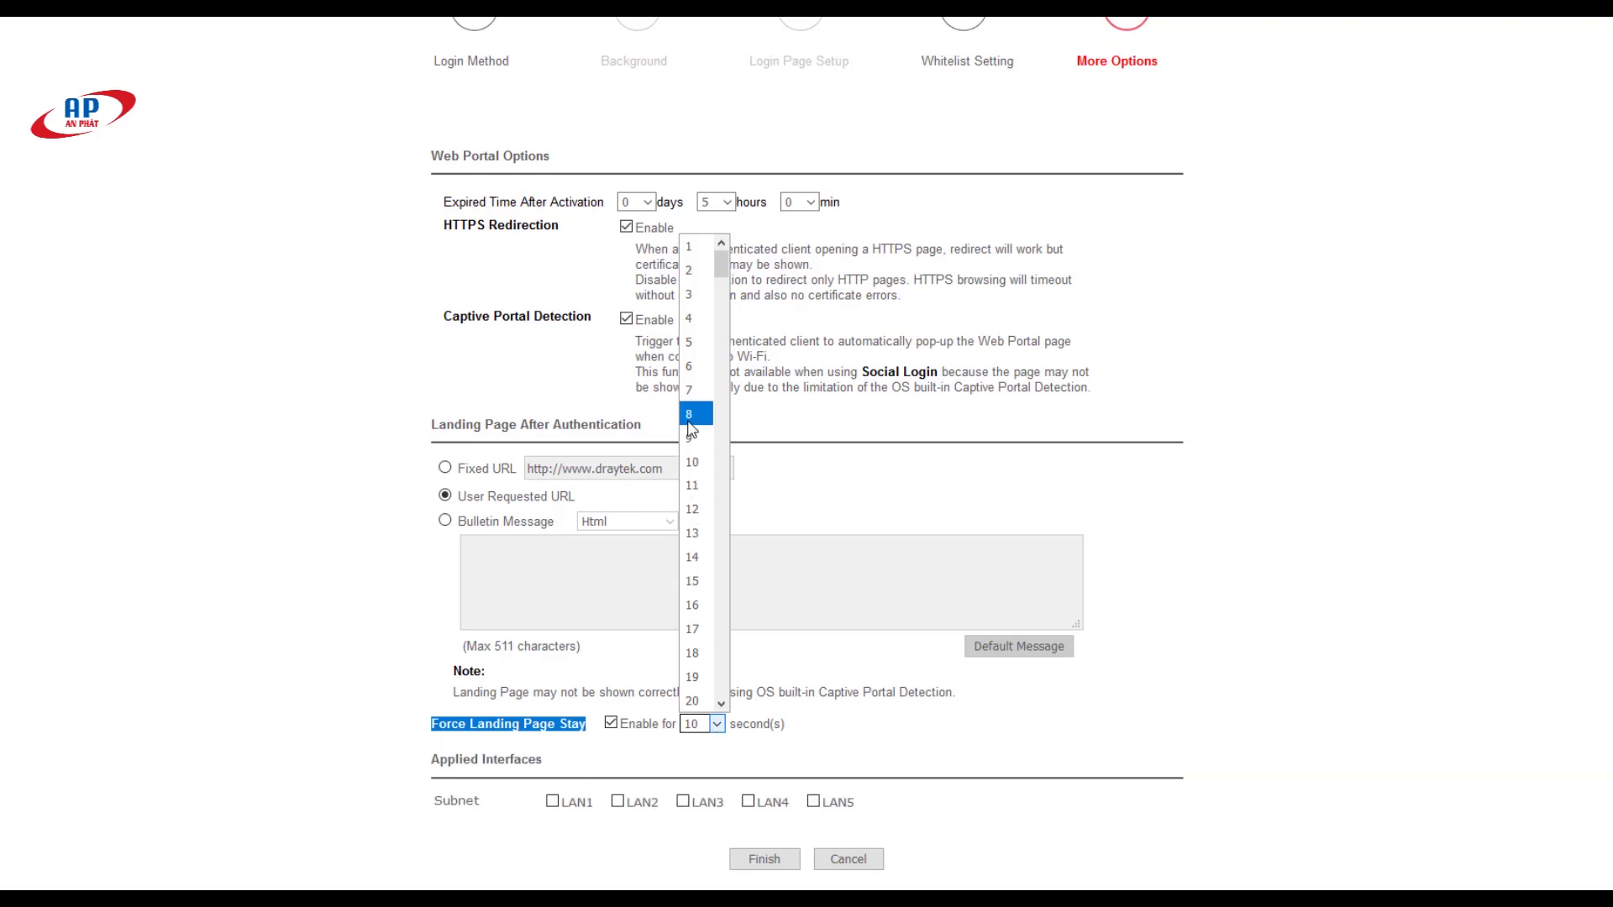
left_click(690, 413)
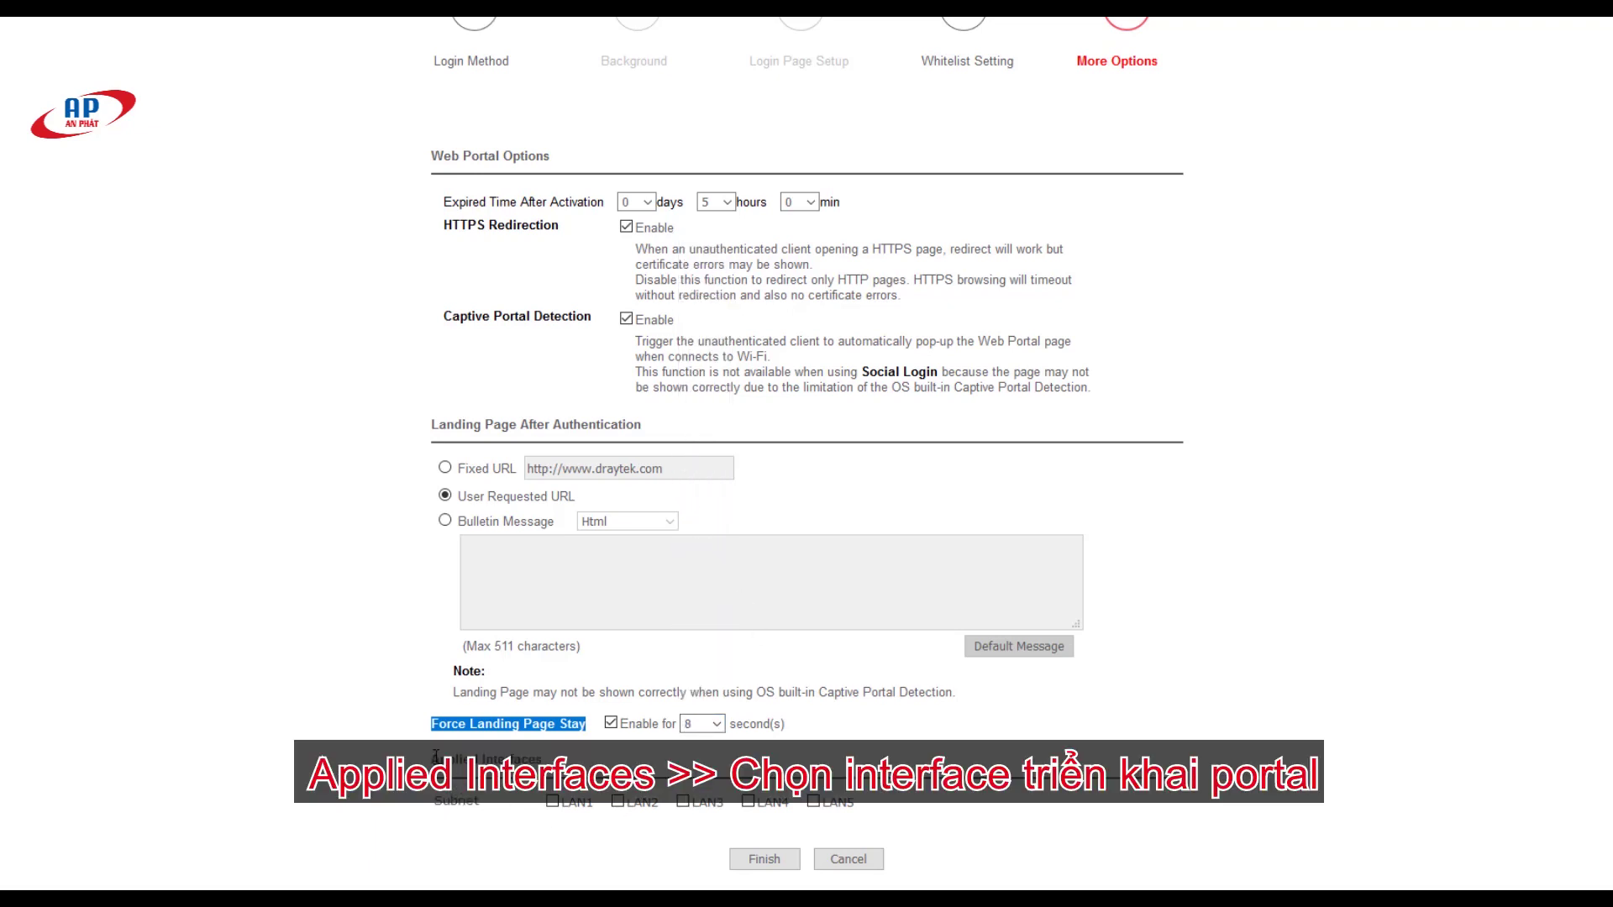
left_click_drag(436, 755, 514, 758)
left_click(554, 802)
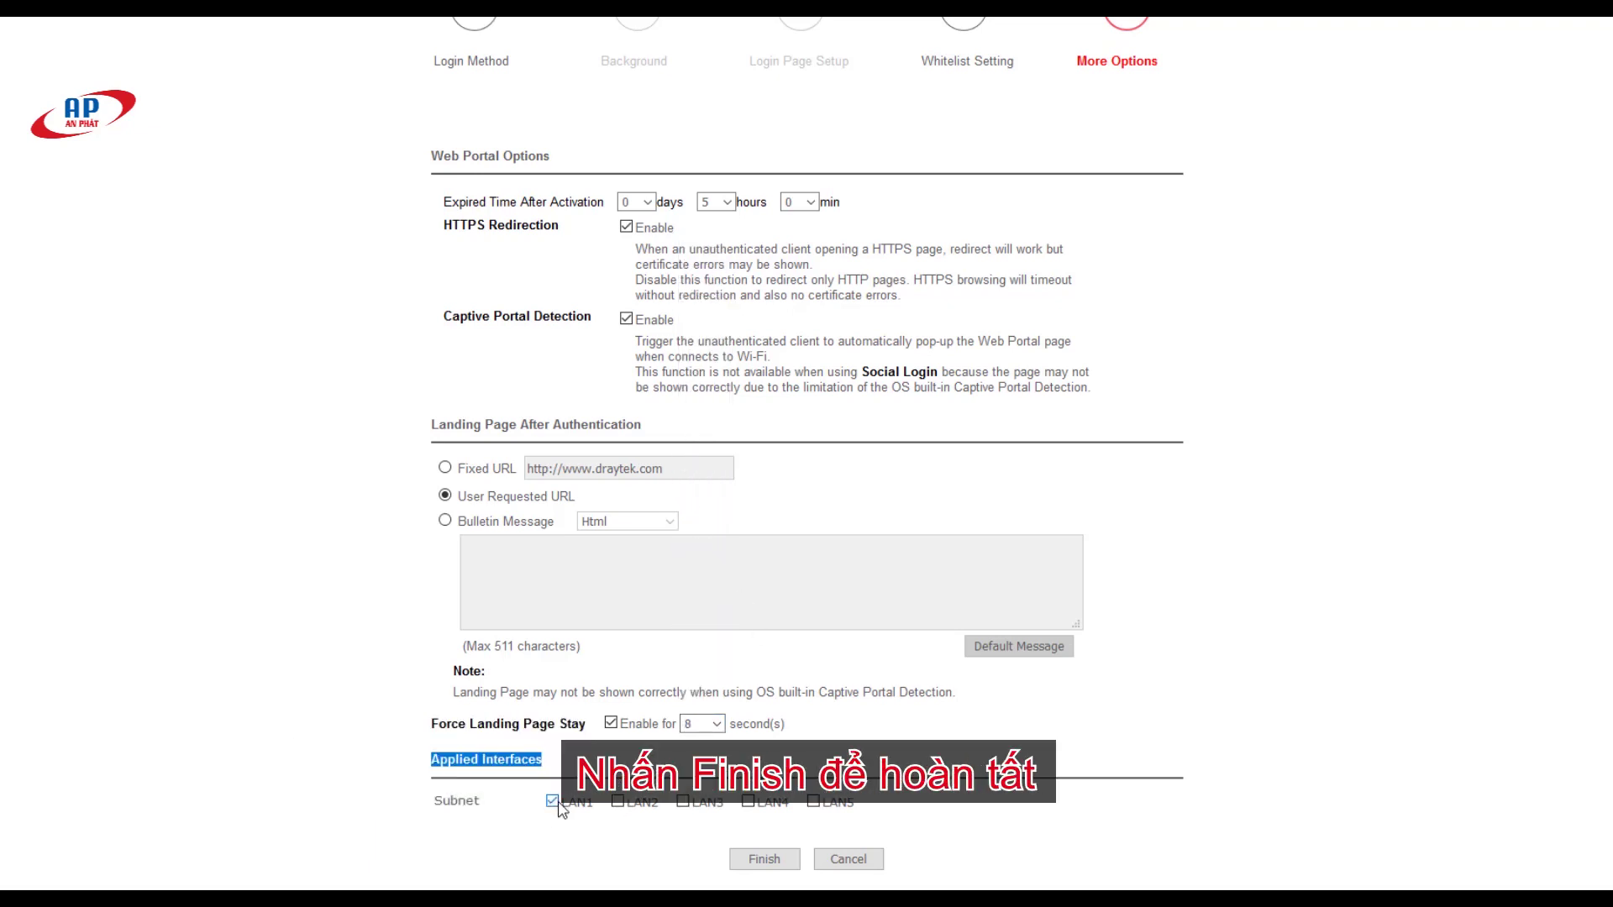
Step: Finish the Nextify profile and bring up options for its login link
left_click(760, 859)
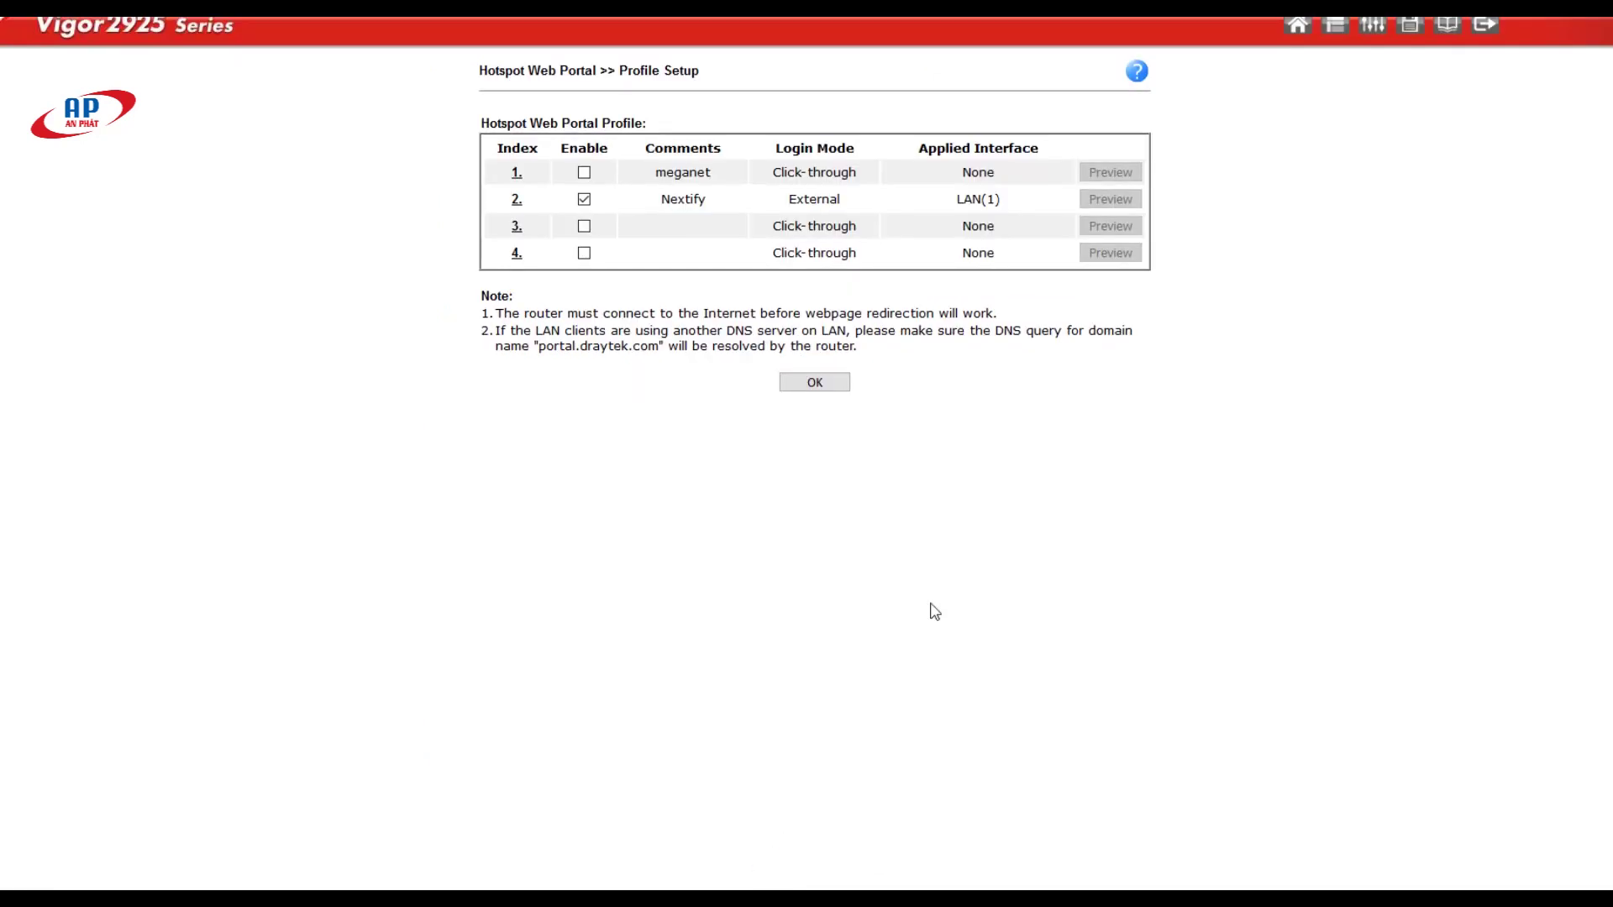
left_click_drag(659, 202, 884, 215)
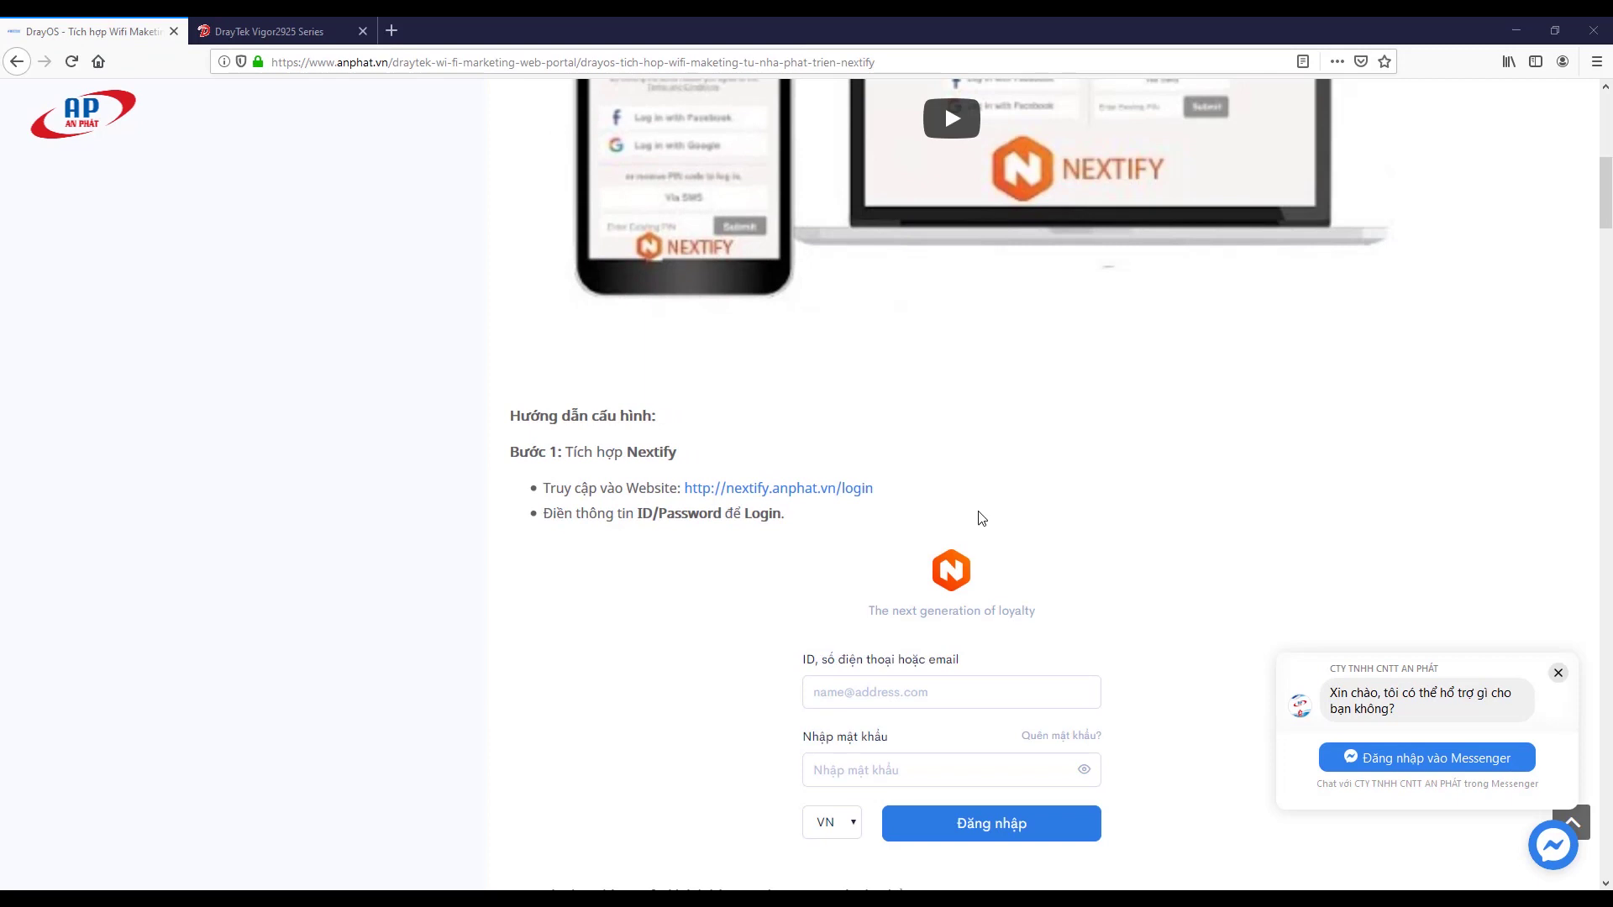
right_click(826, 492)
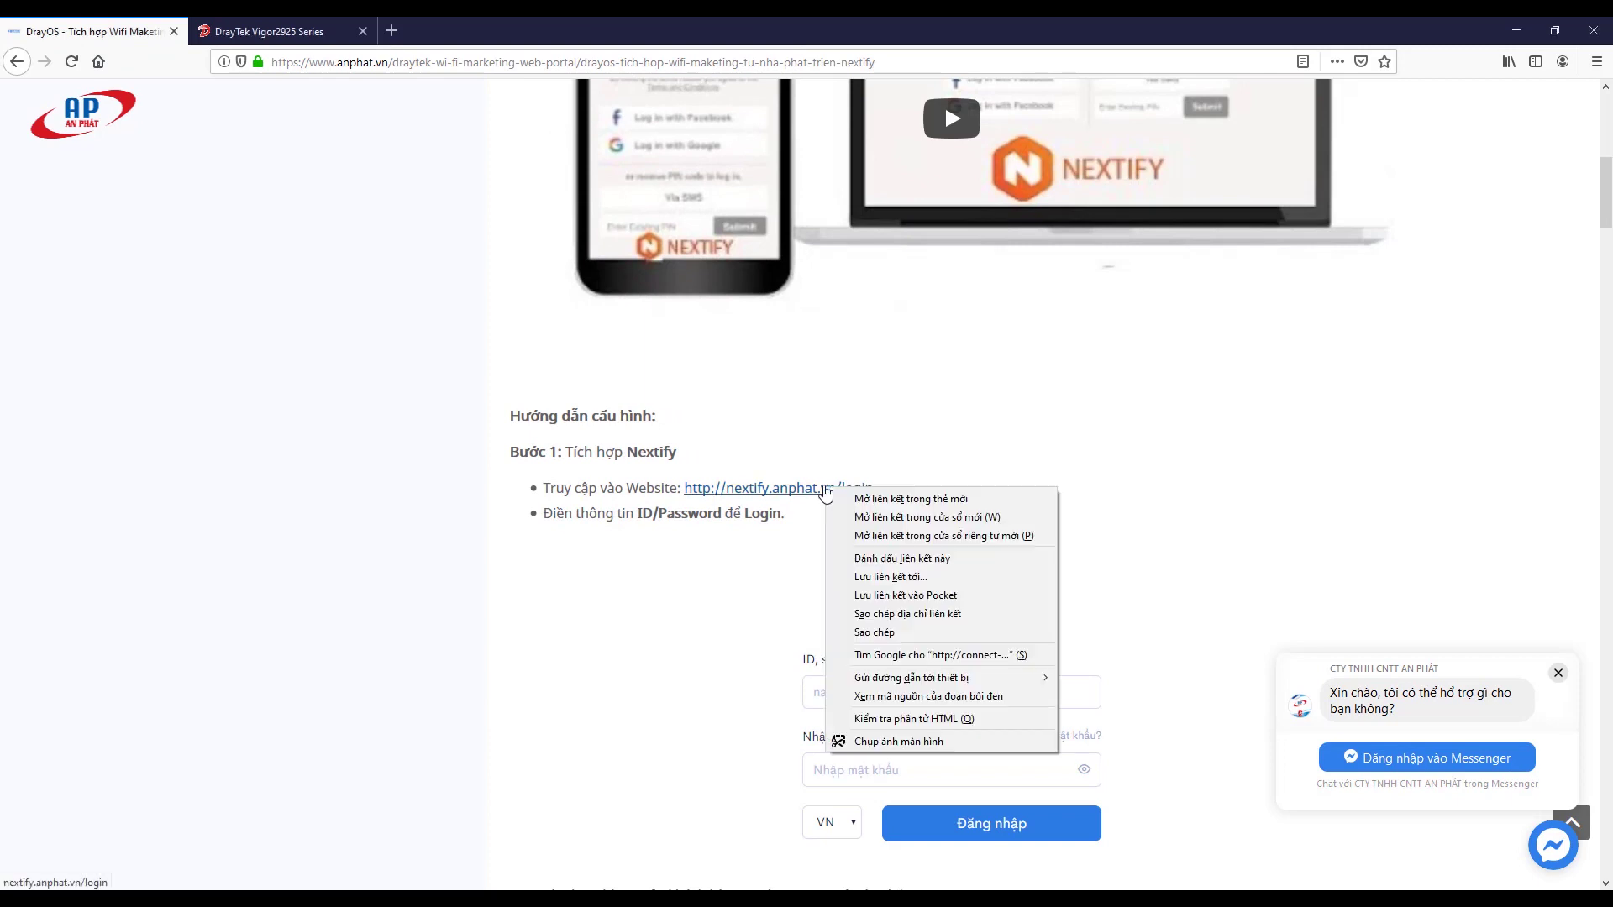
Step: Log in to Nextify in a new tab with the merchant ID and password, declining password saving
left_click(910, 499)
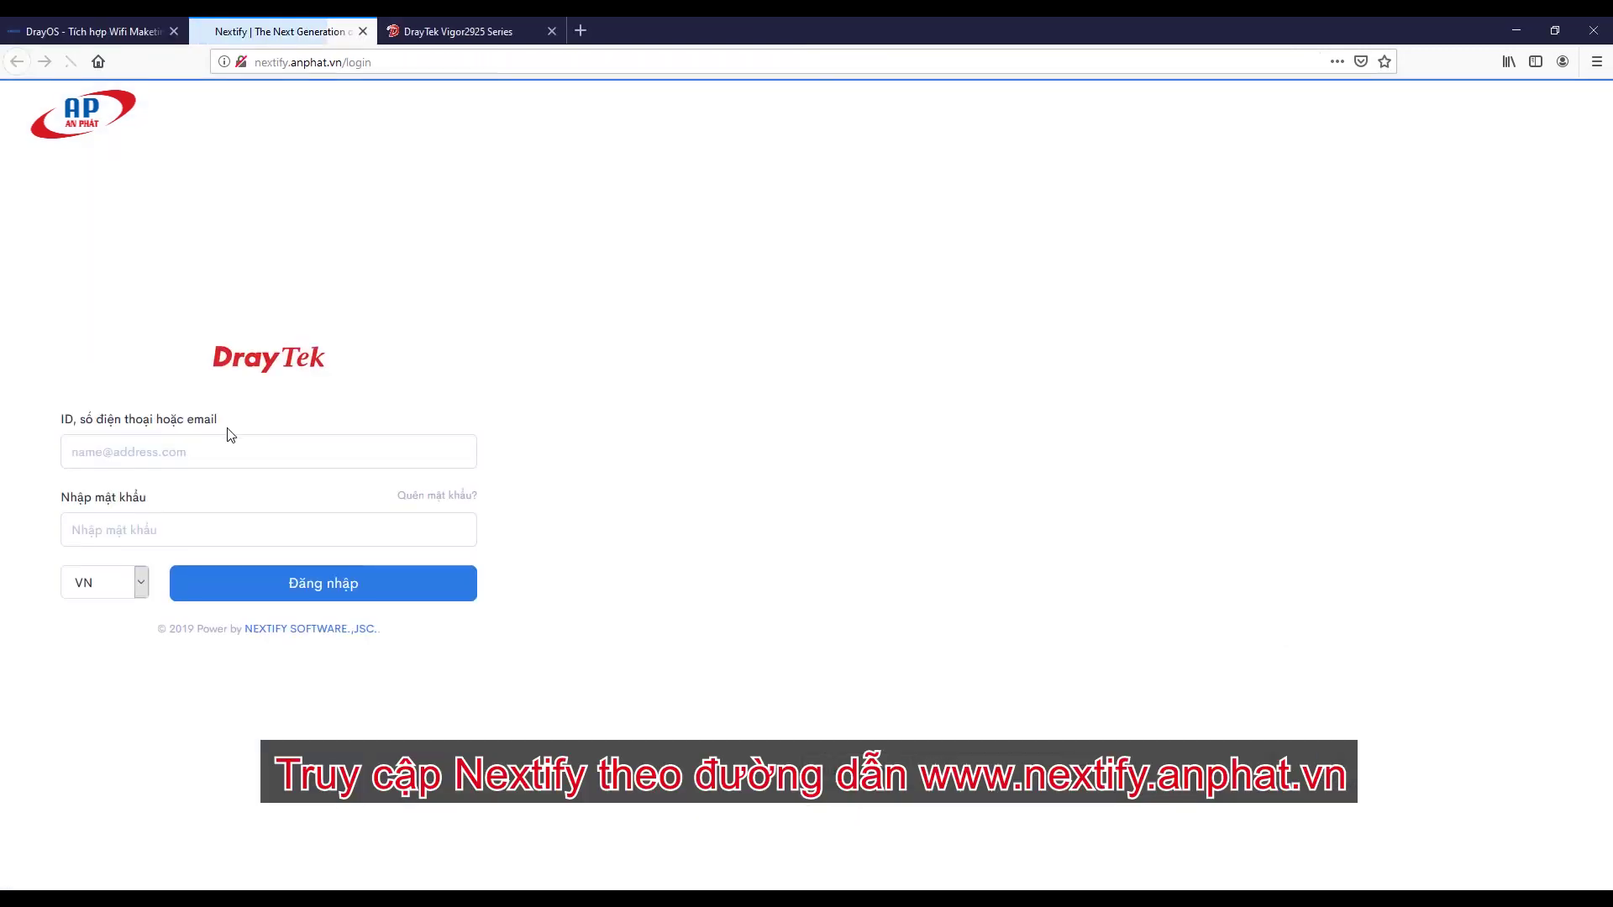
left_click(186, 452)
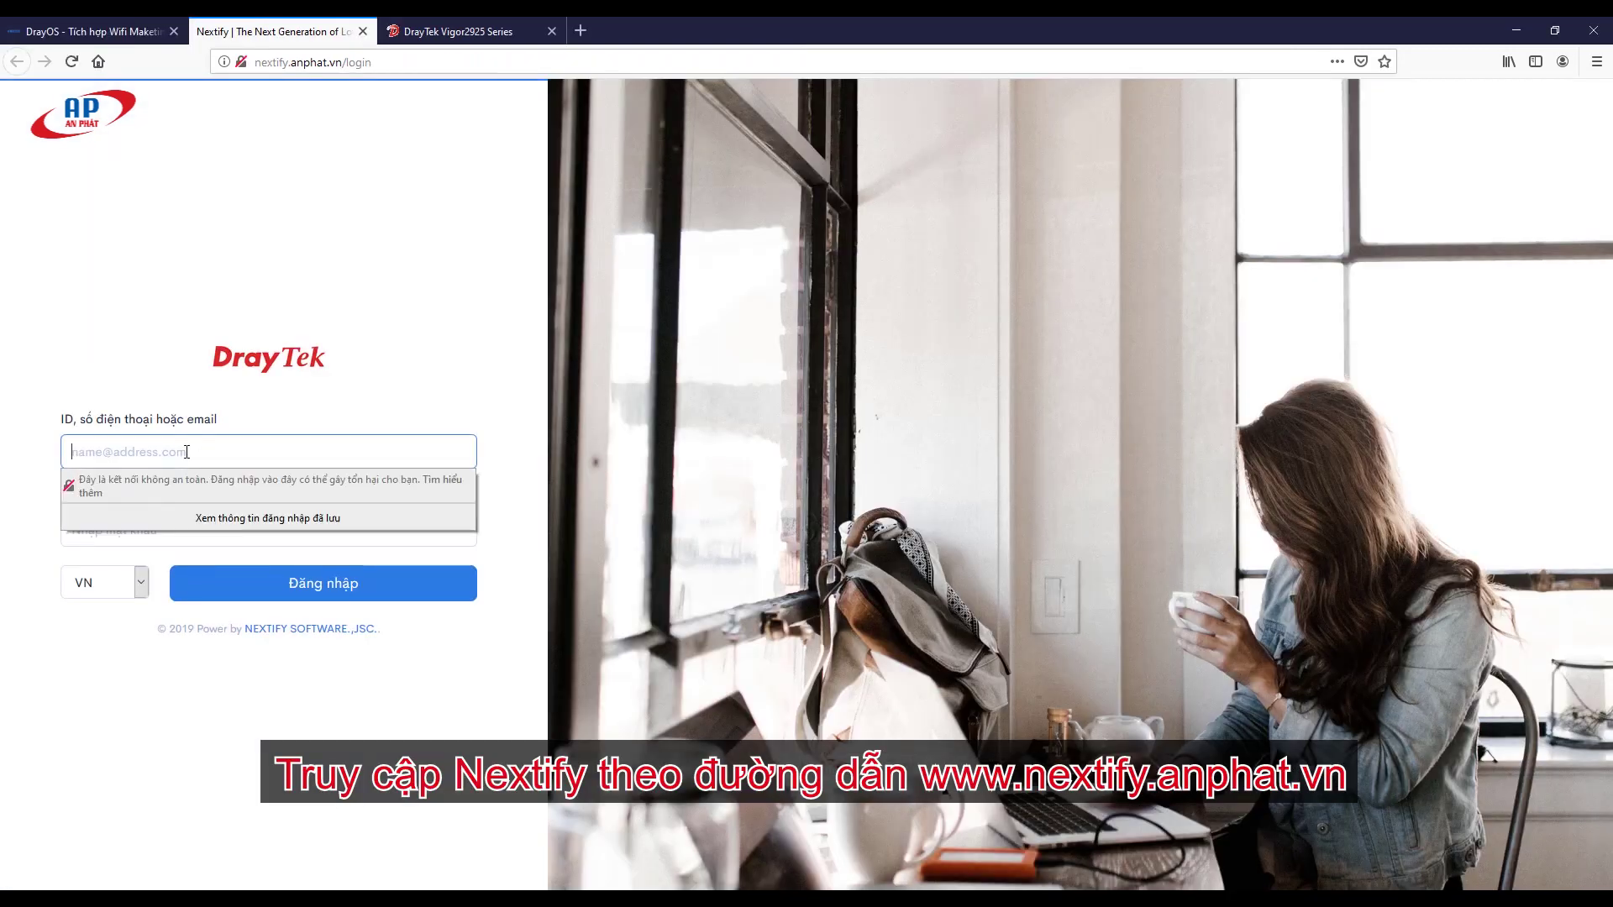
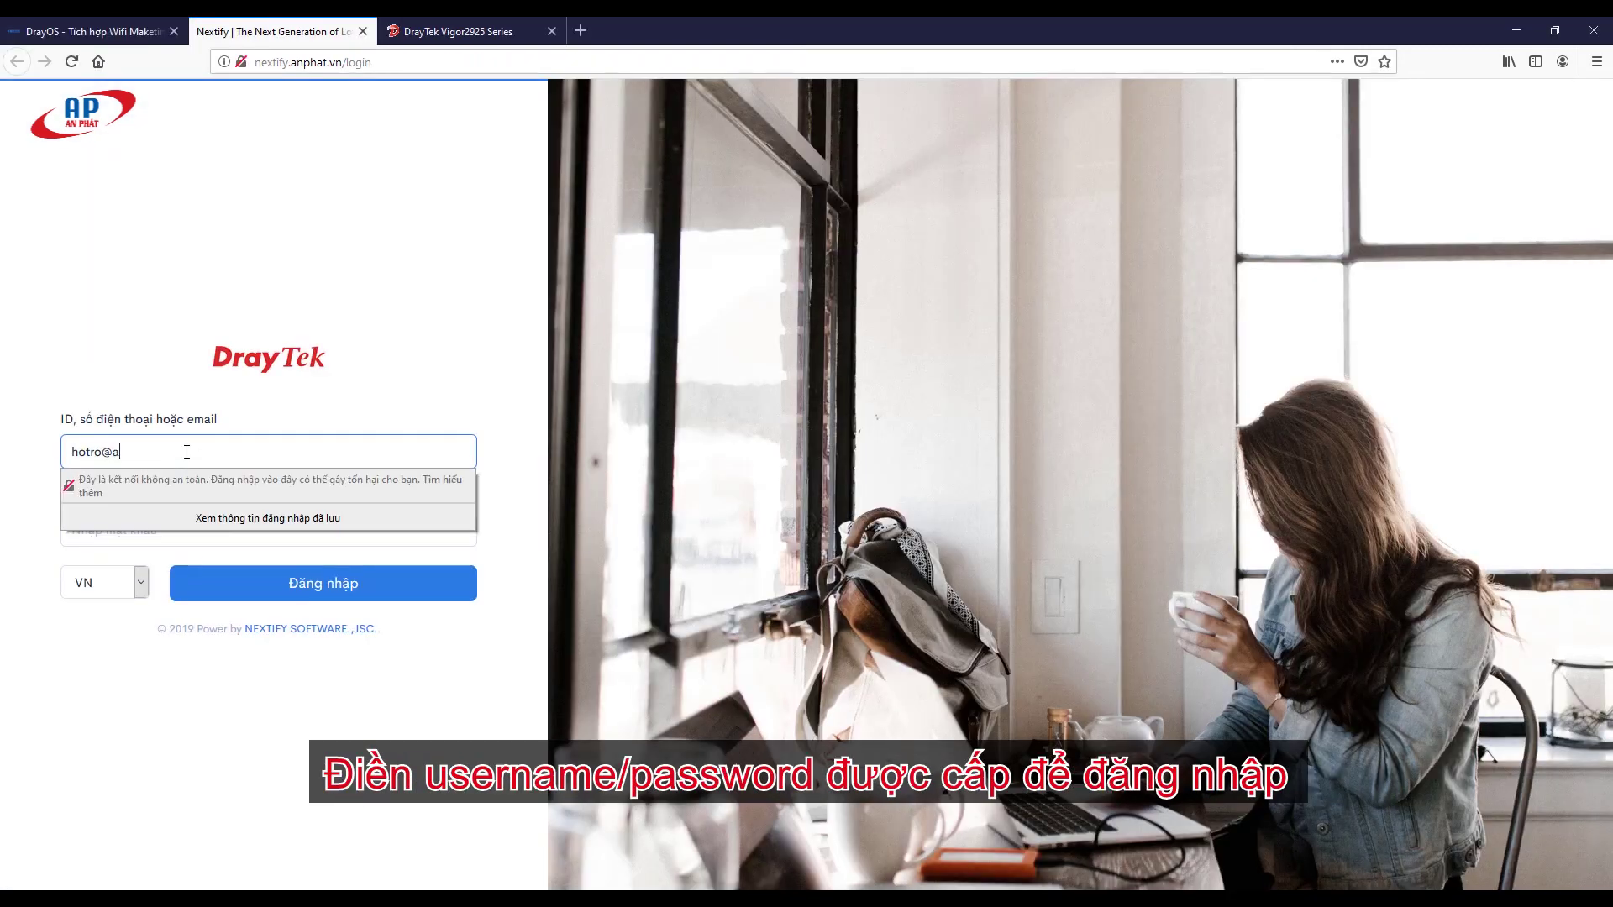
key("Tab")
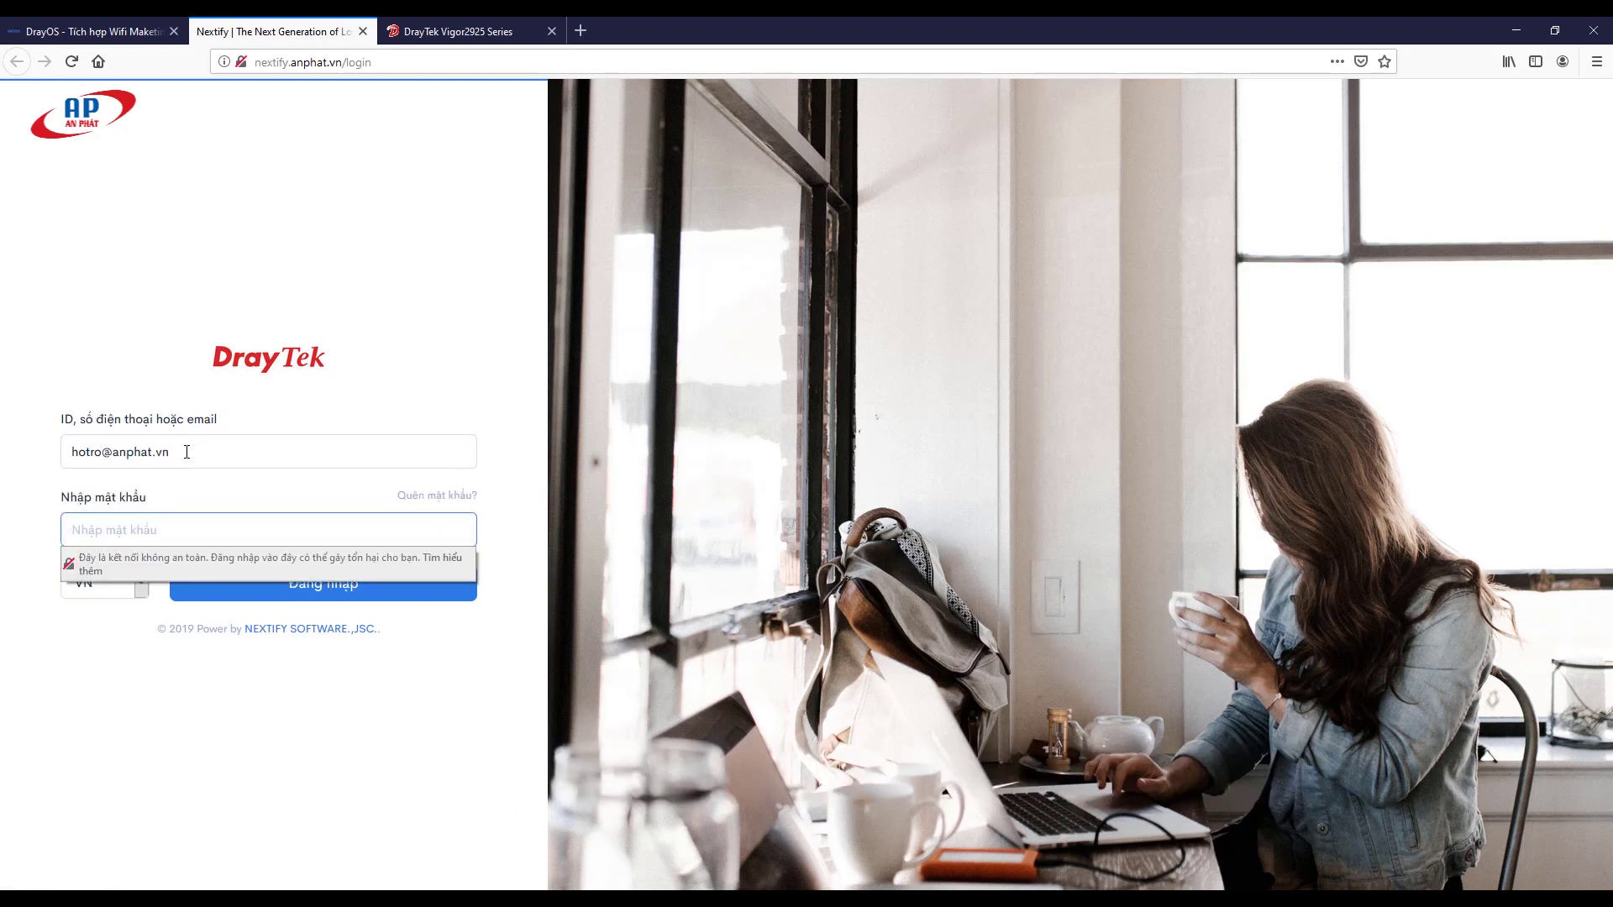
type("••")
key("Escape")
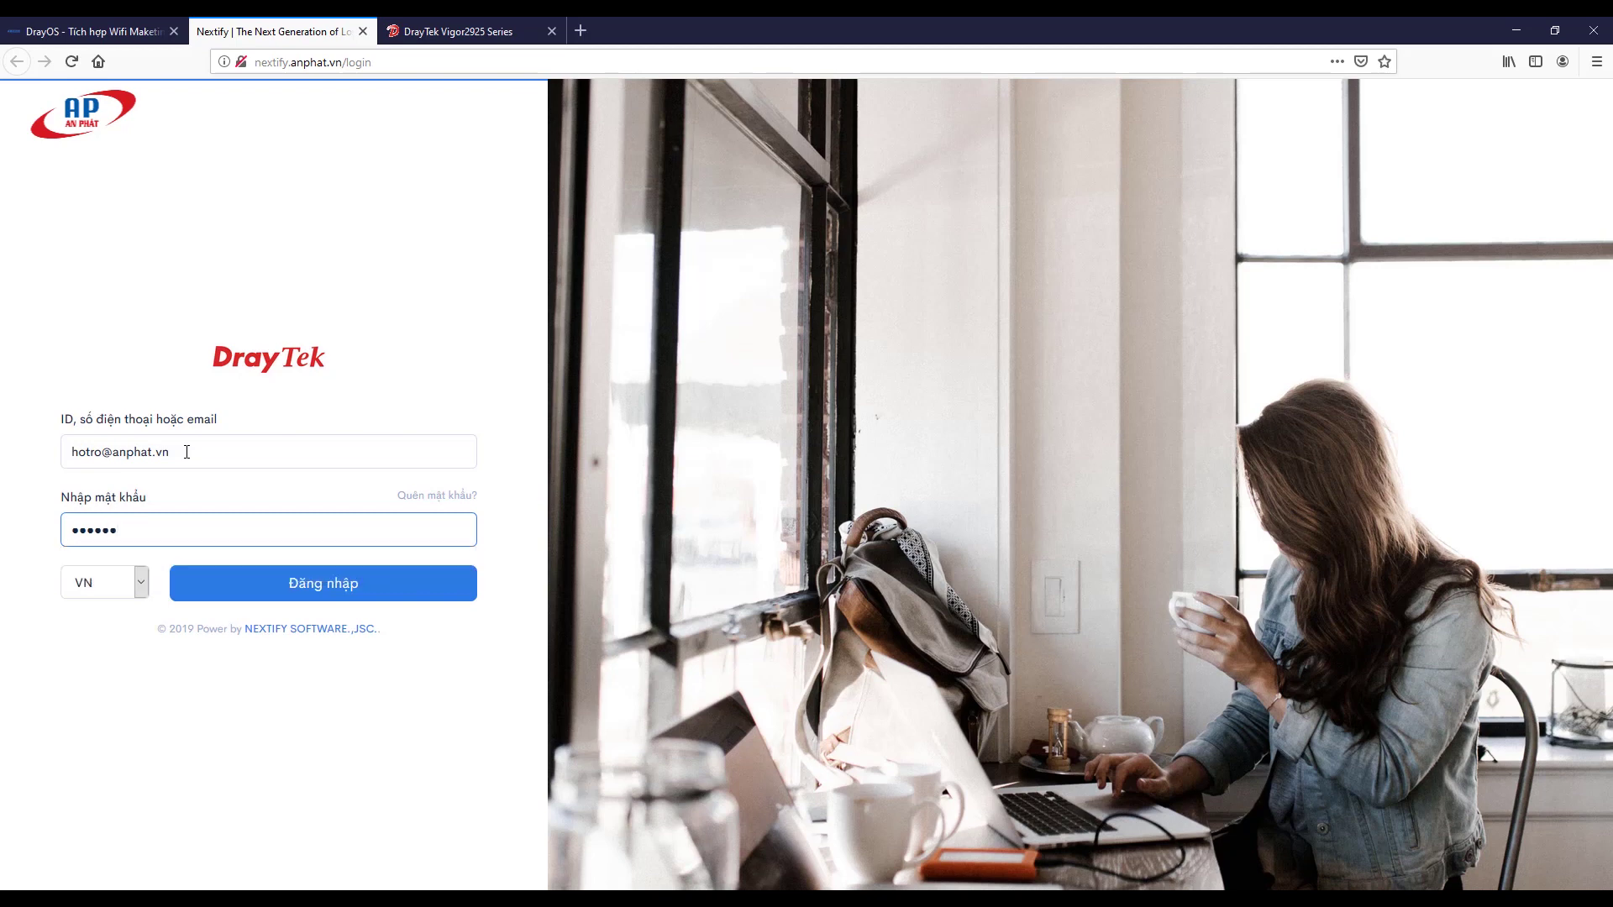
type("•••")
key("Return")
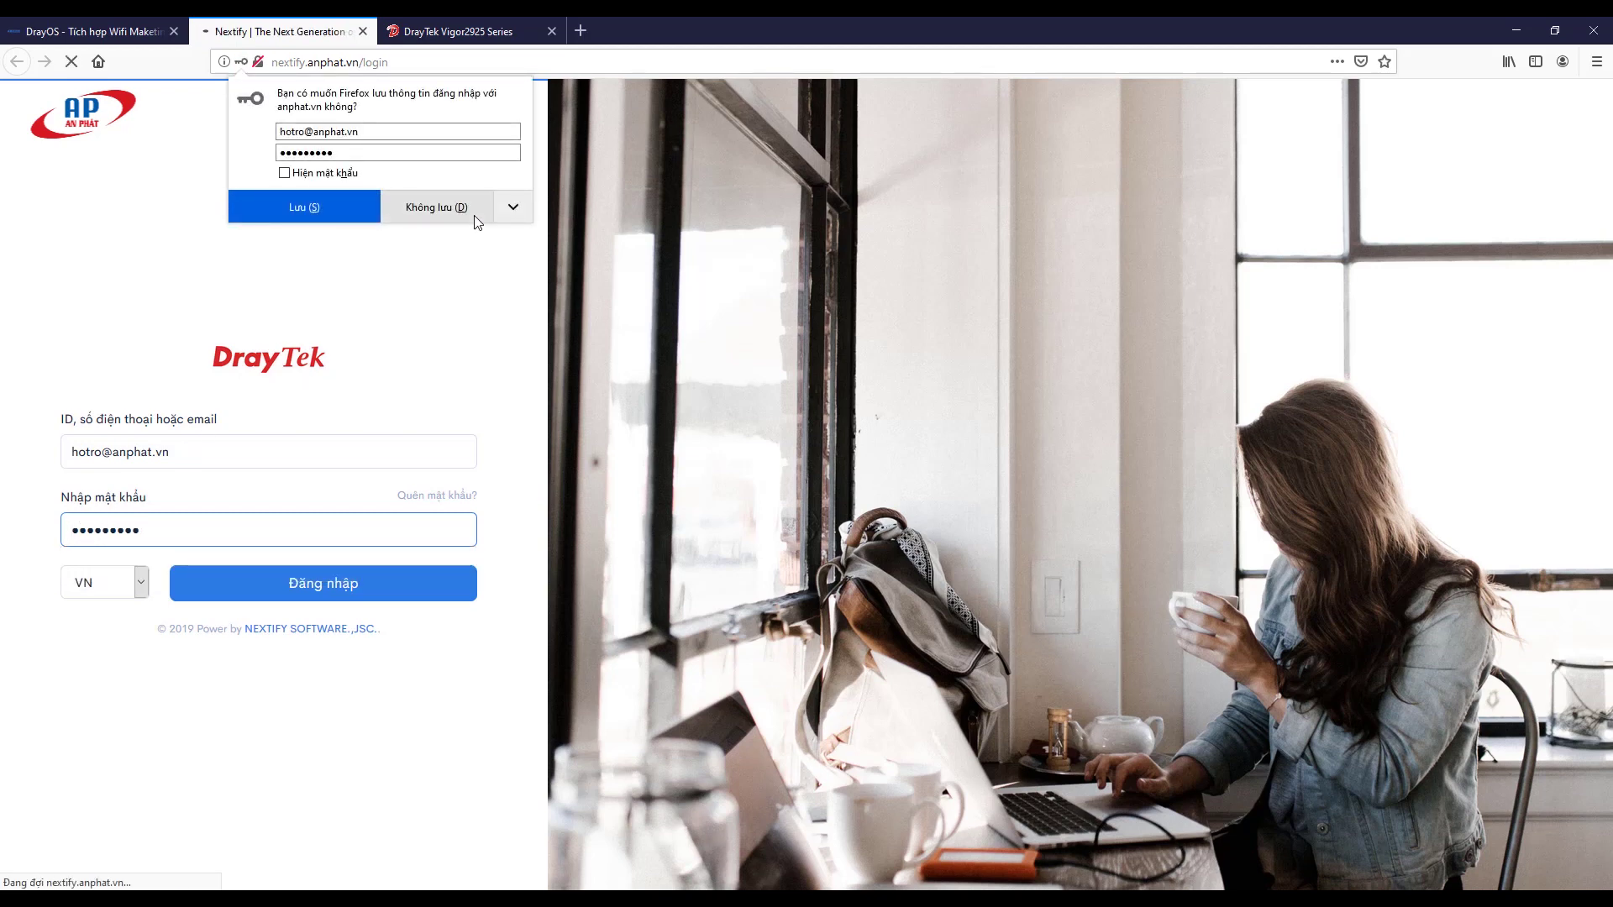
left_click(466, 214)
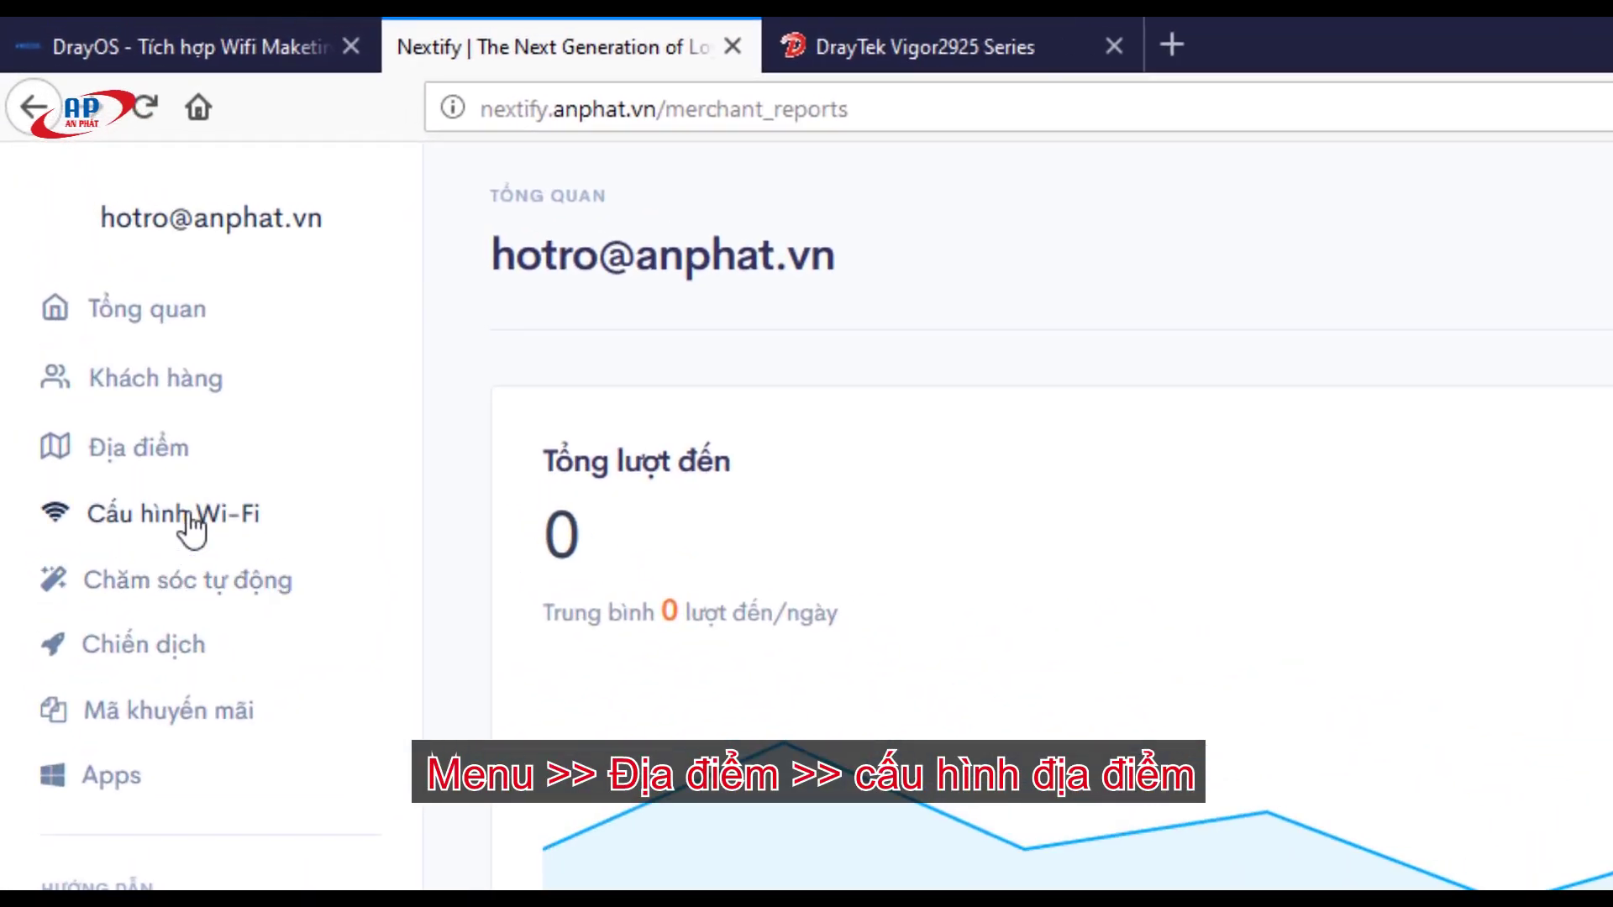
Step: Rename the second ANPHATHTKT location's store name to Midori Cafe
left_click(151, 457)
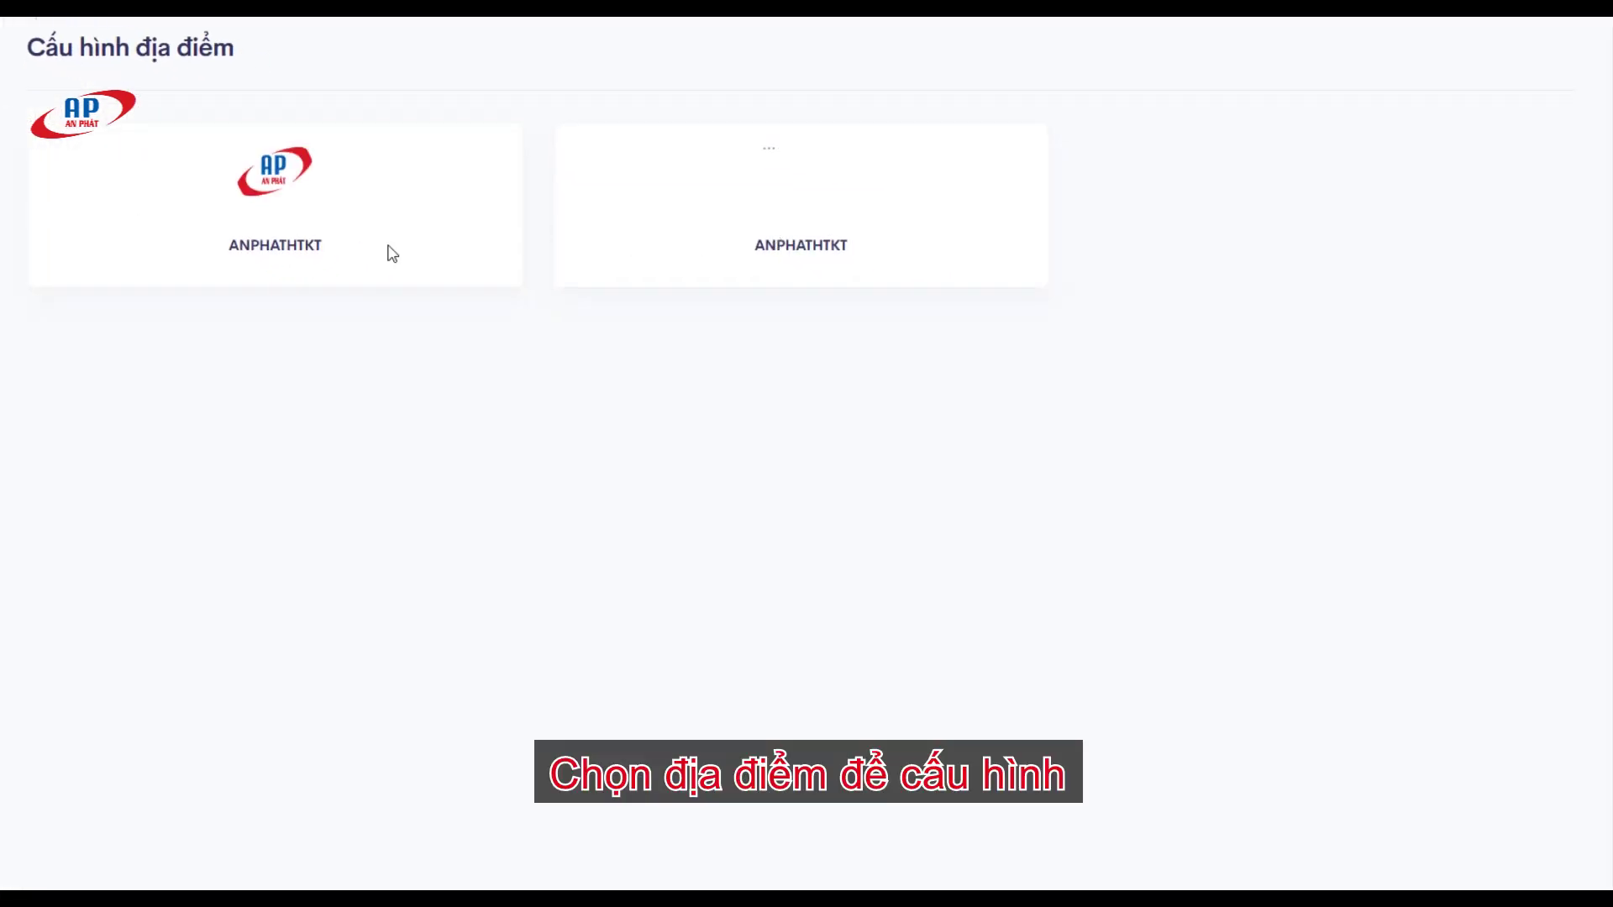
left_click(852, 277)
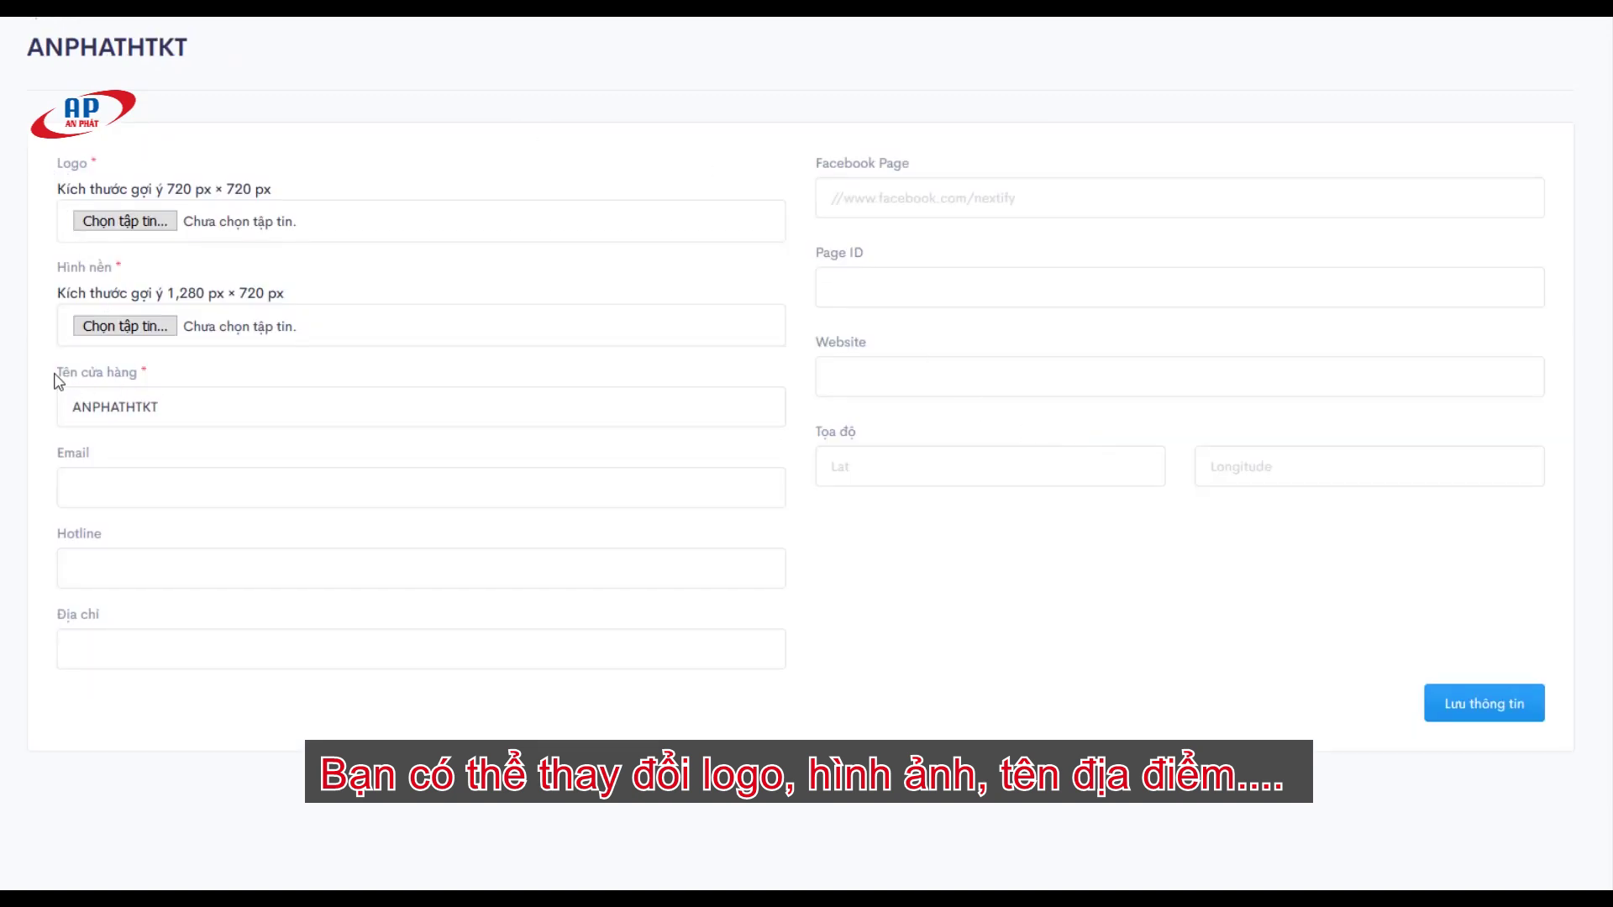
left_click_drag(58, 382, 47, 419)
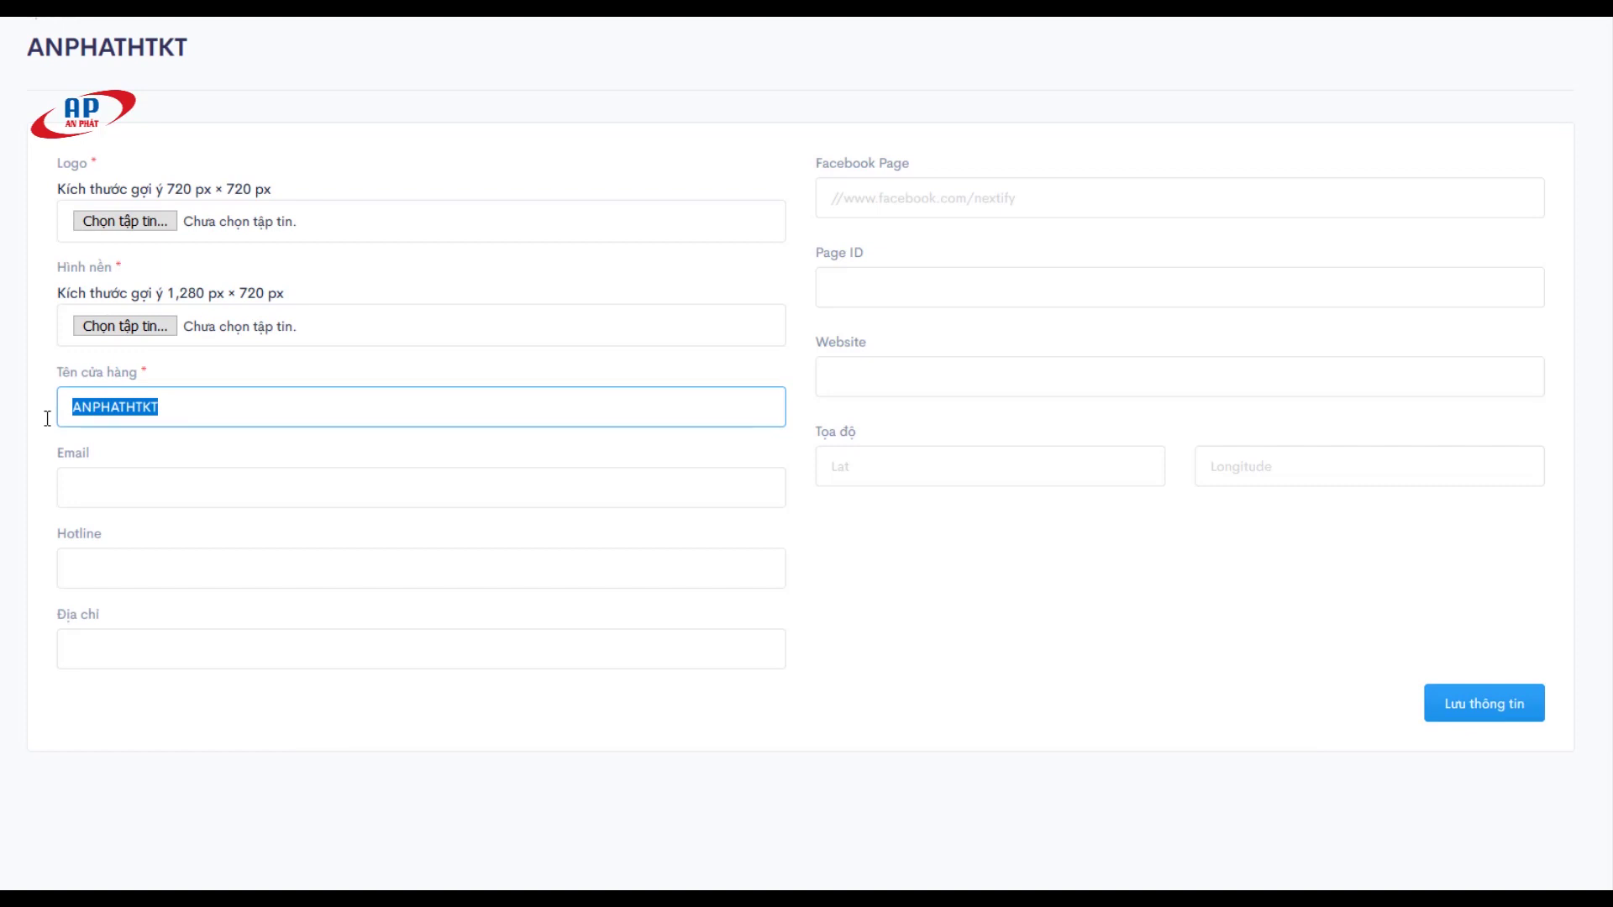
type("Midori Cafe")
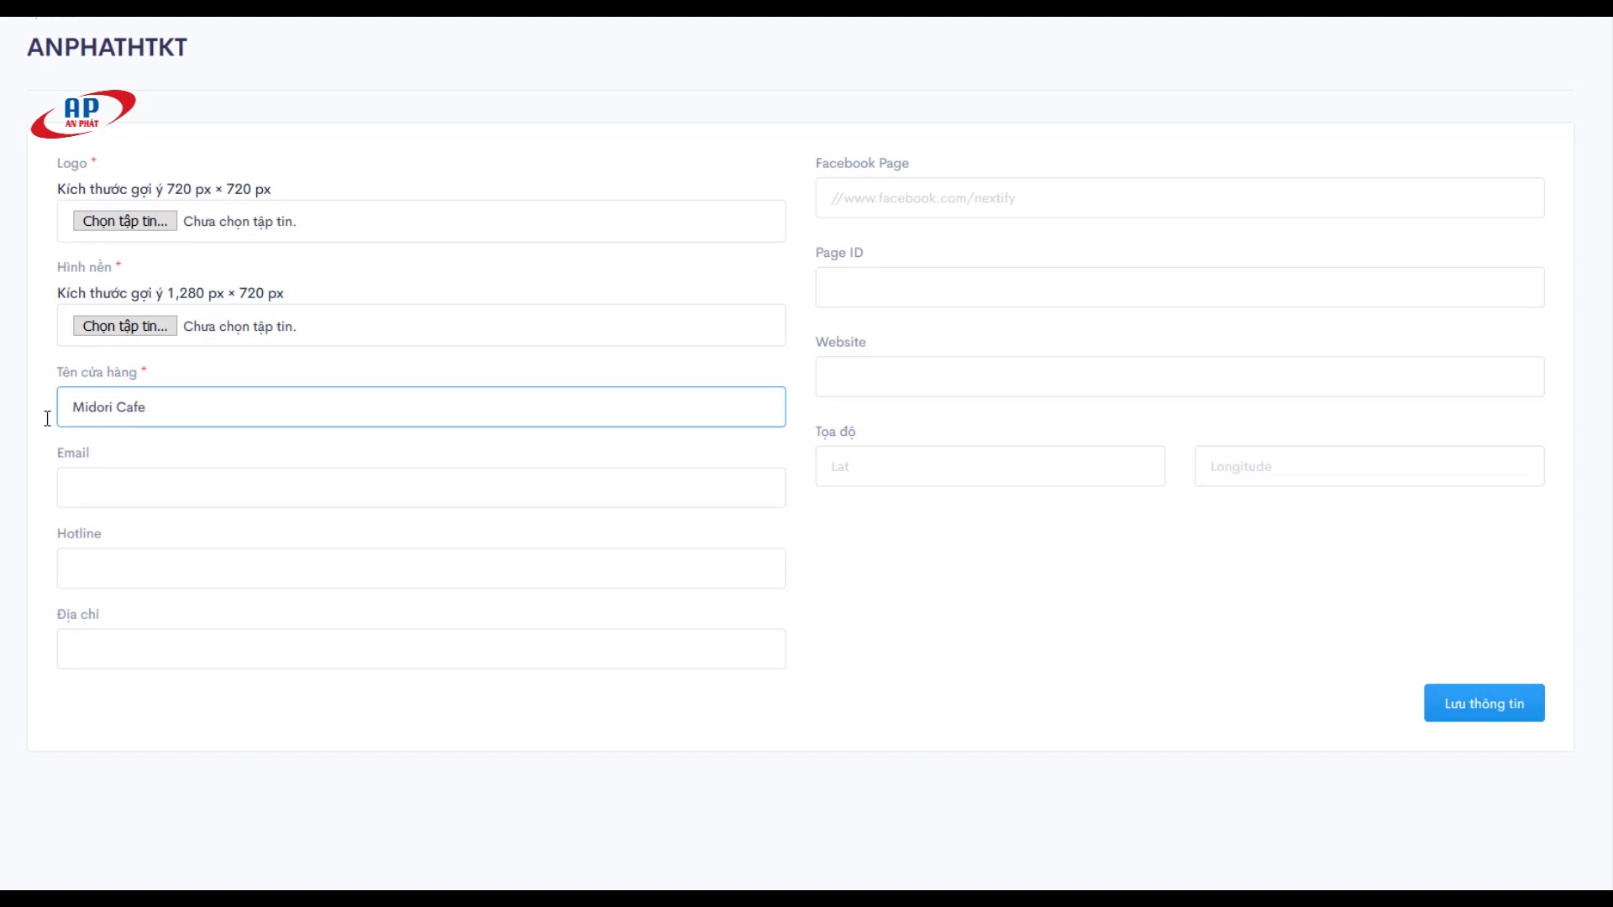
Step: Upload 320.png from the cafe images folder as the store logo
left_click_drag(60, 193, 267, 202)
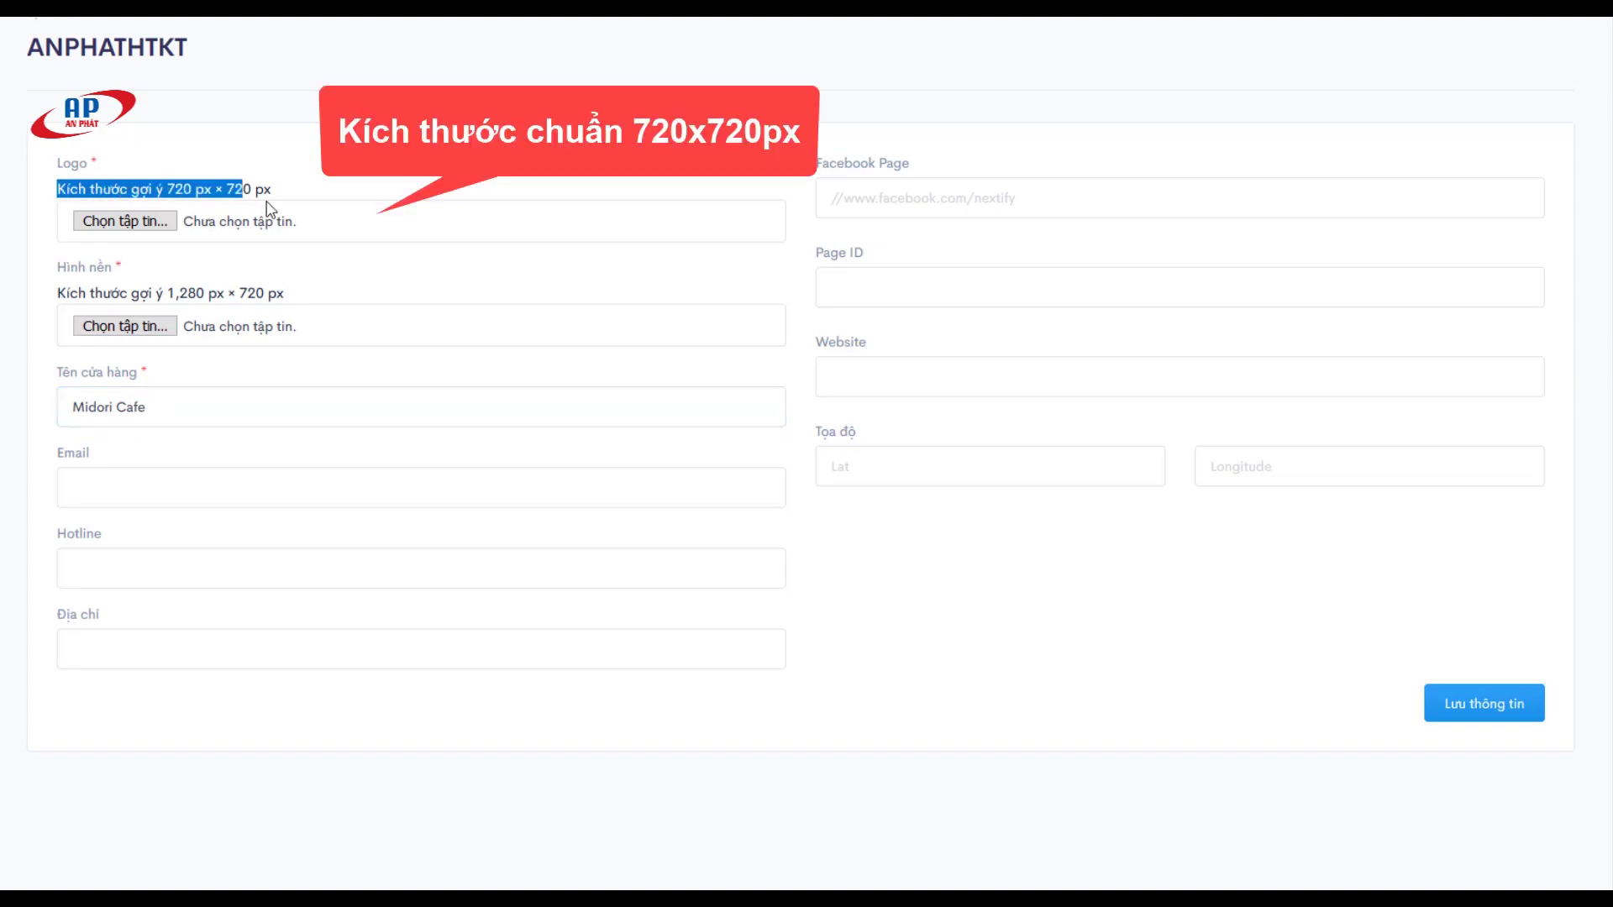
left_click(158, 223)
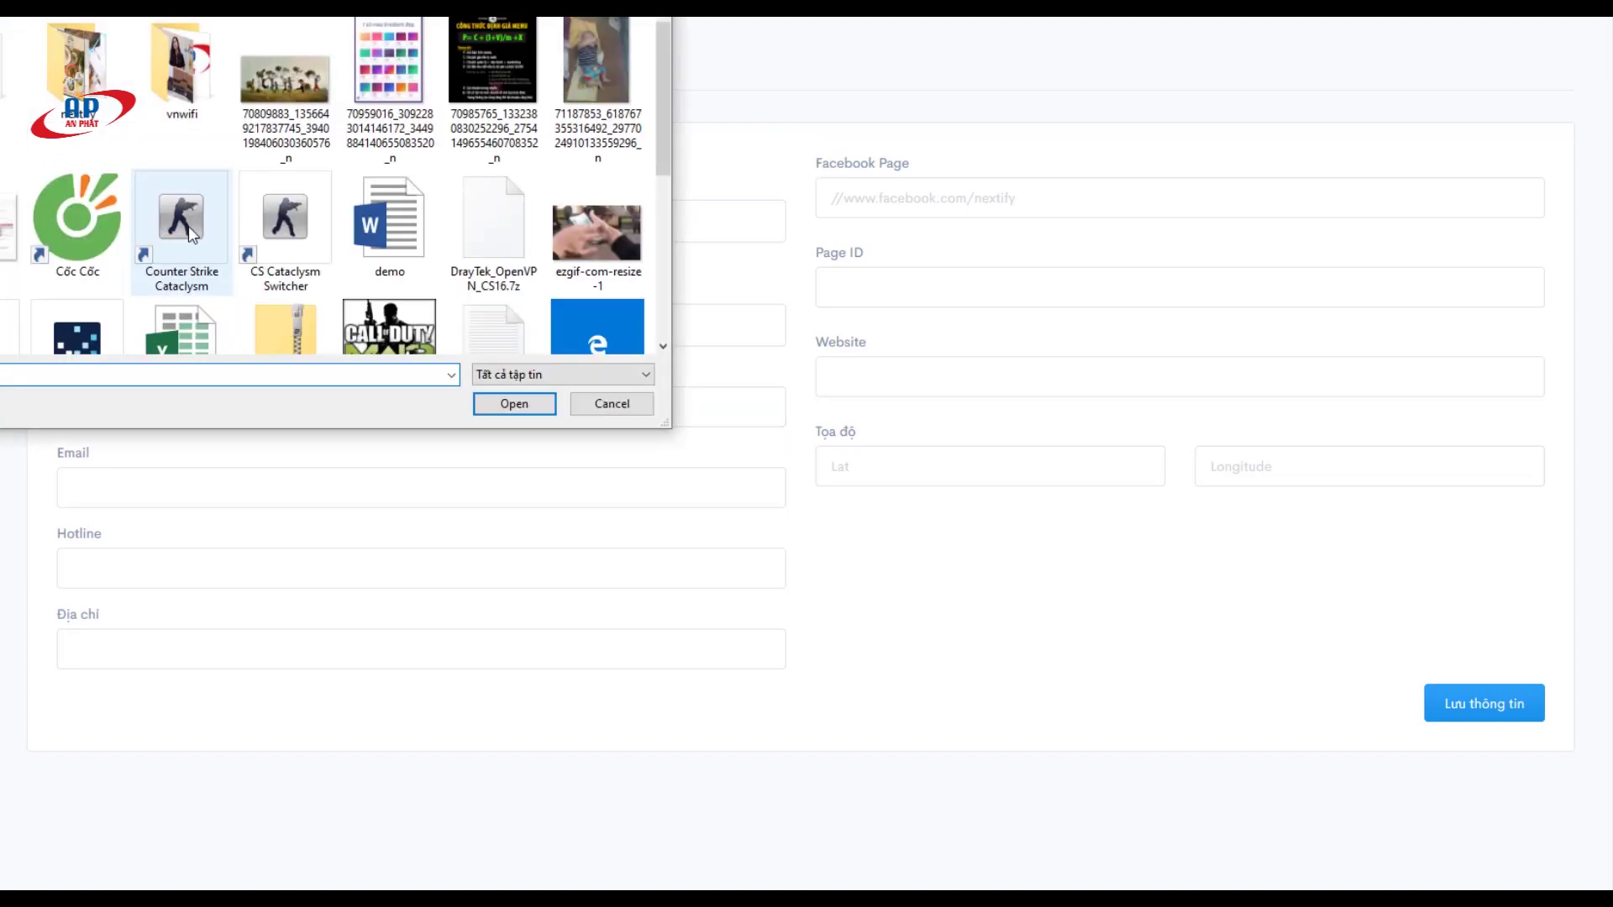
double_click(58, 71)
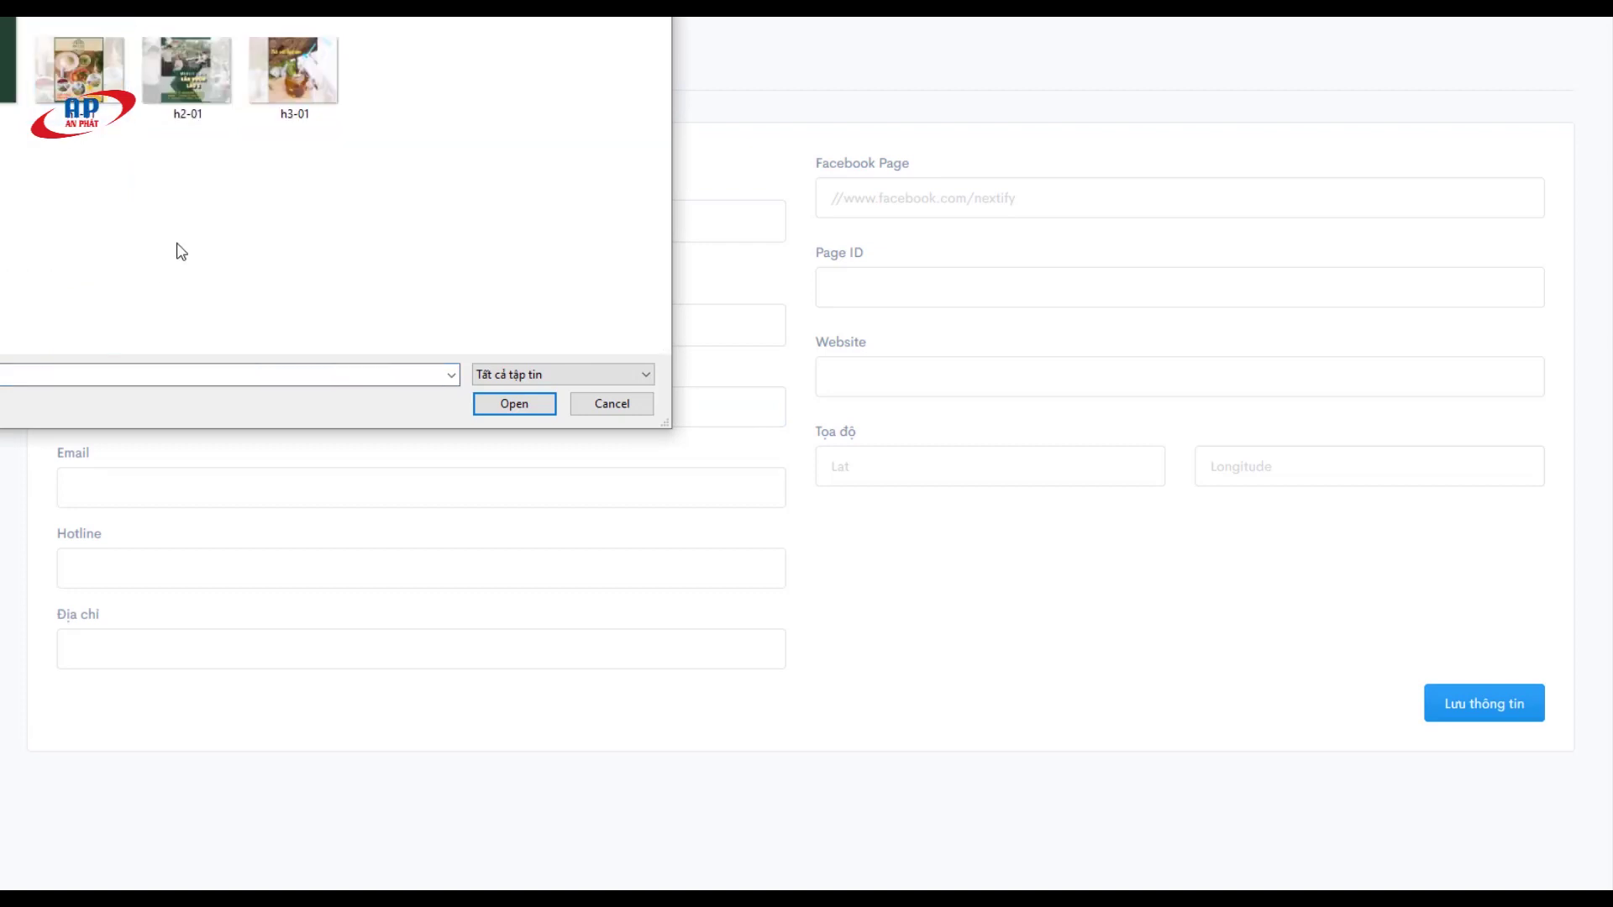
left_click(514, 403)
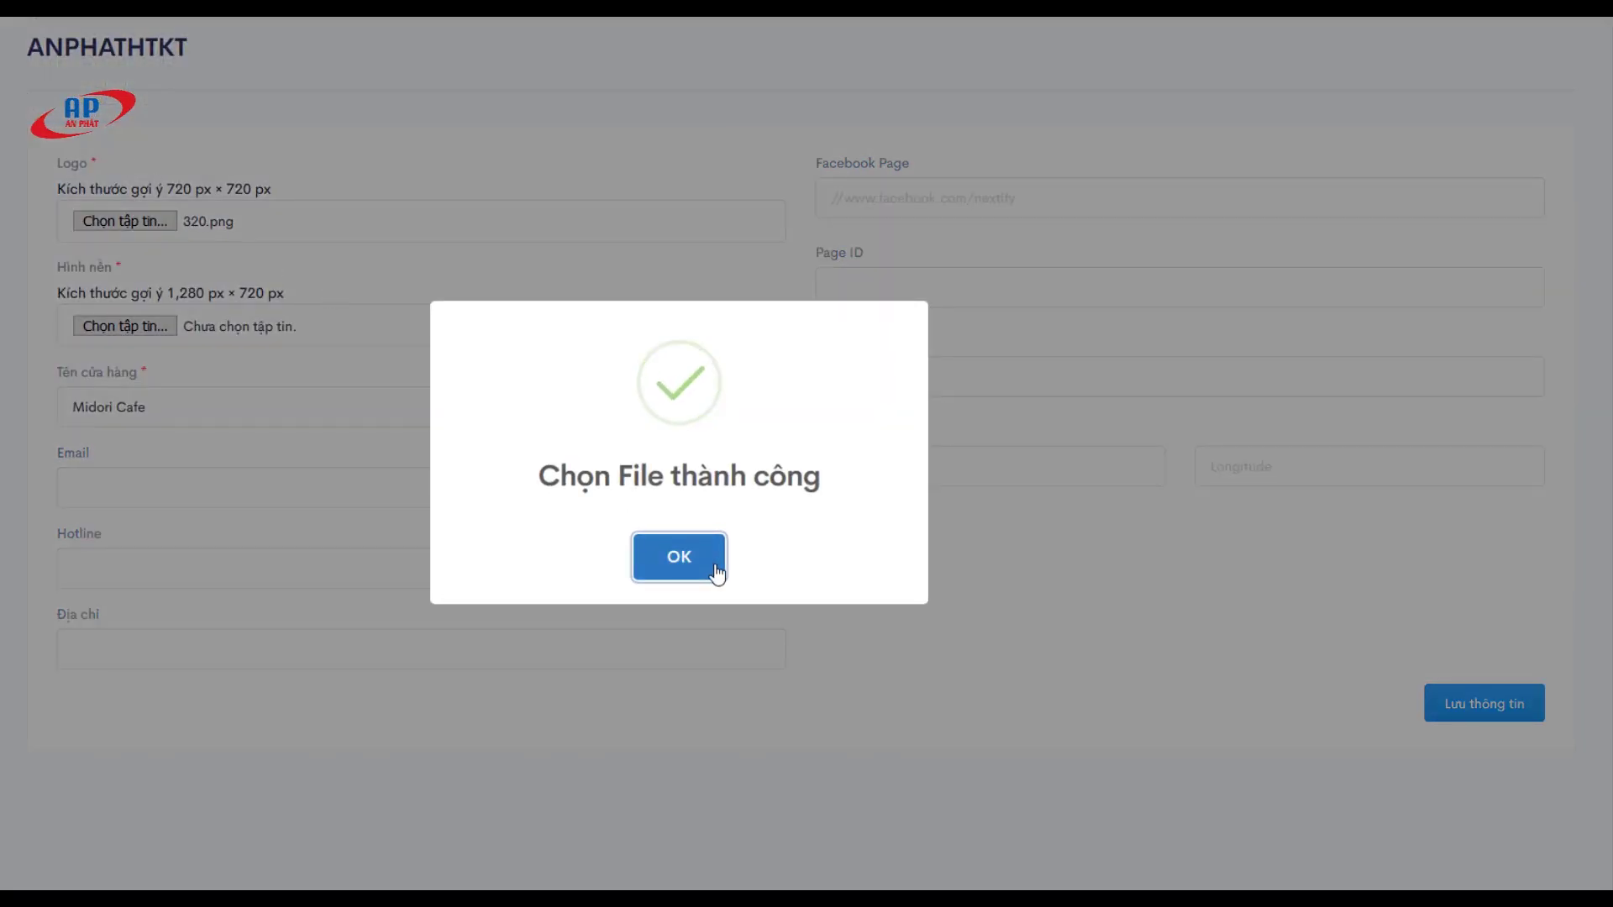
left_click(718, 566)
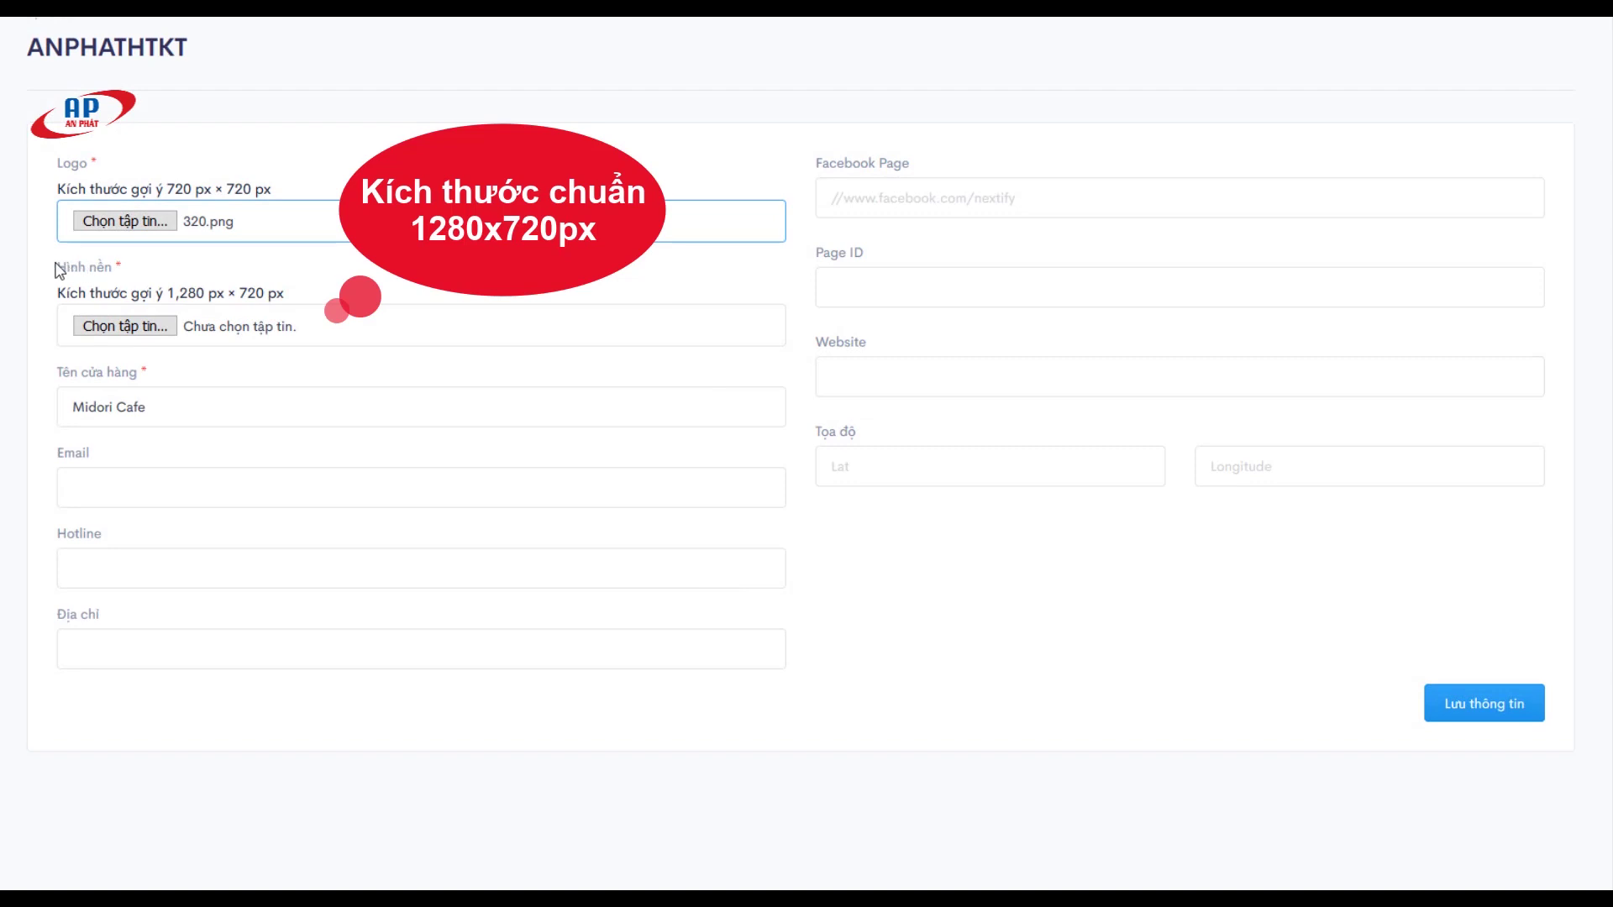
Step: Set h1-01.jpg as the background image and save the location details
left_click_drag(57, 267, 137, 268)
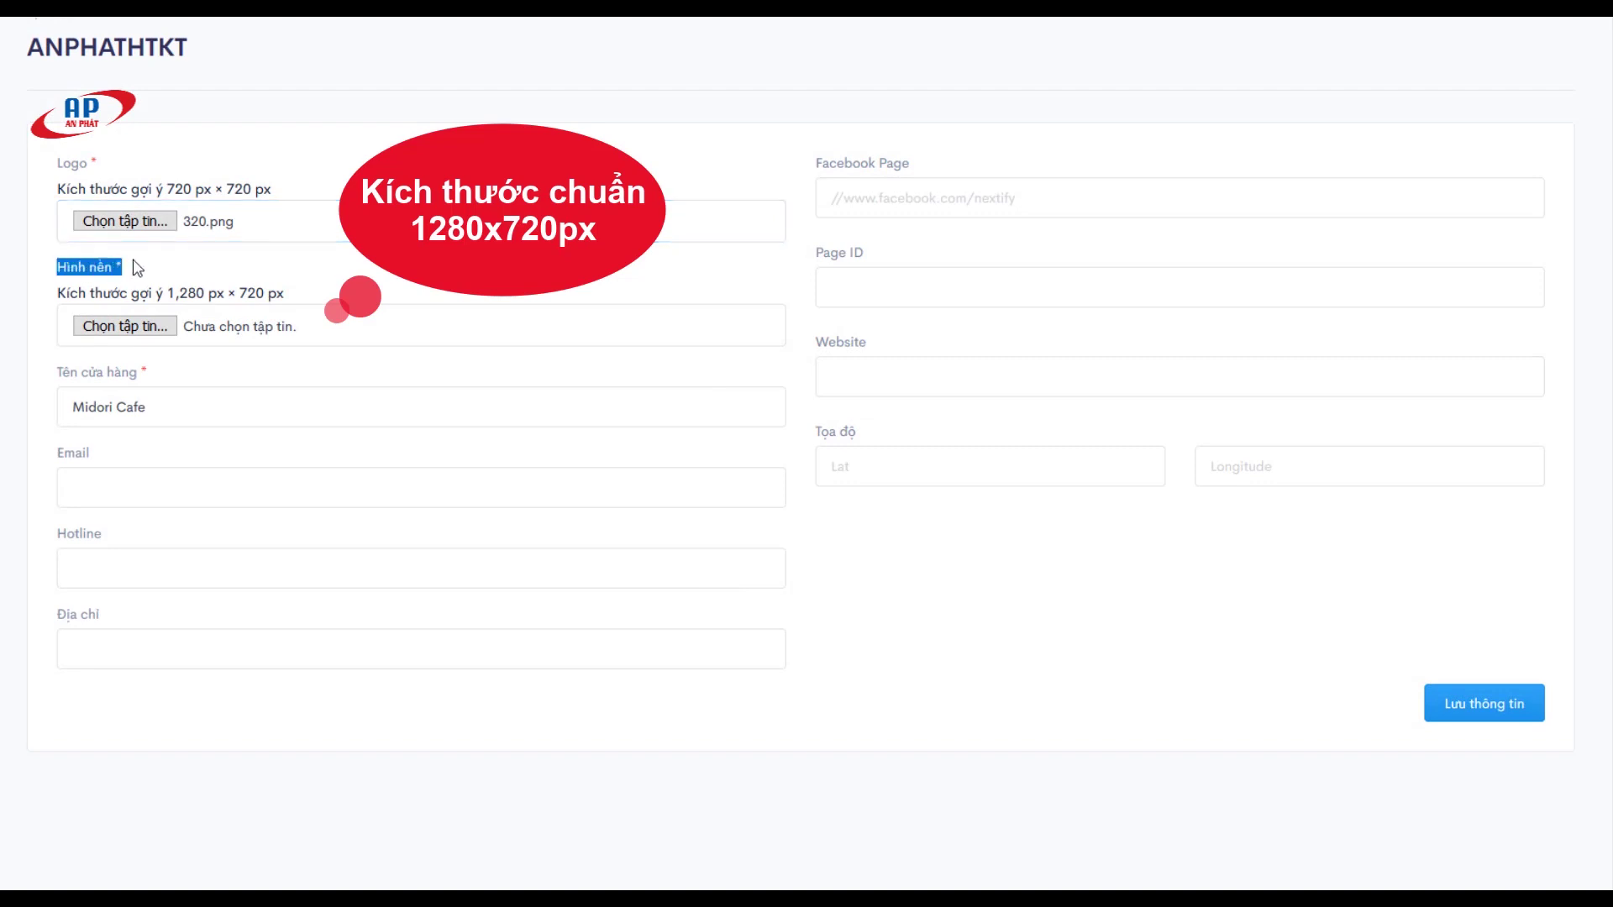
left_click(170, 334)
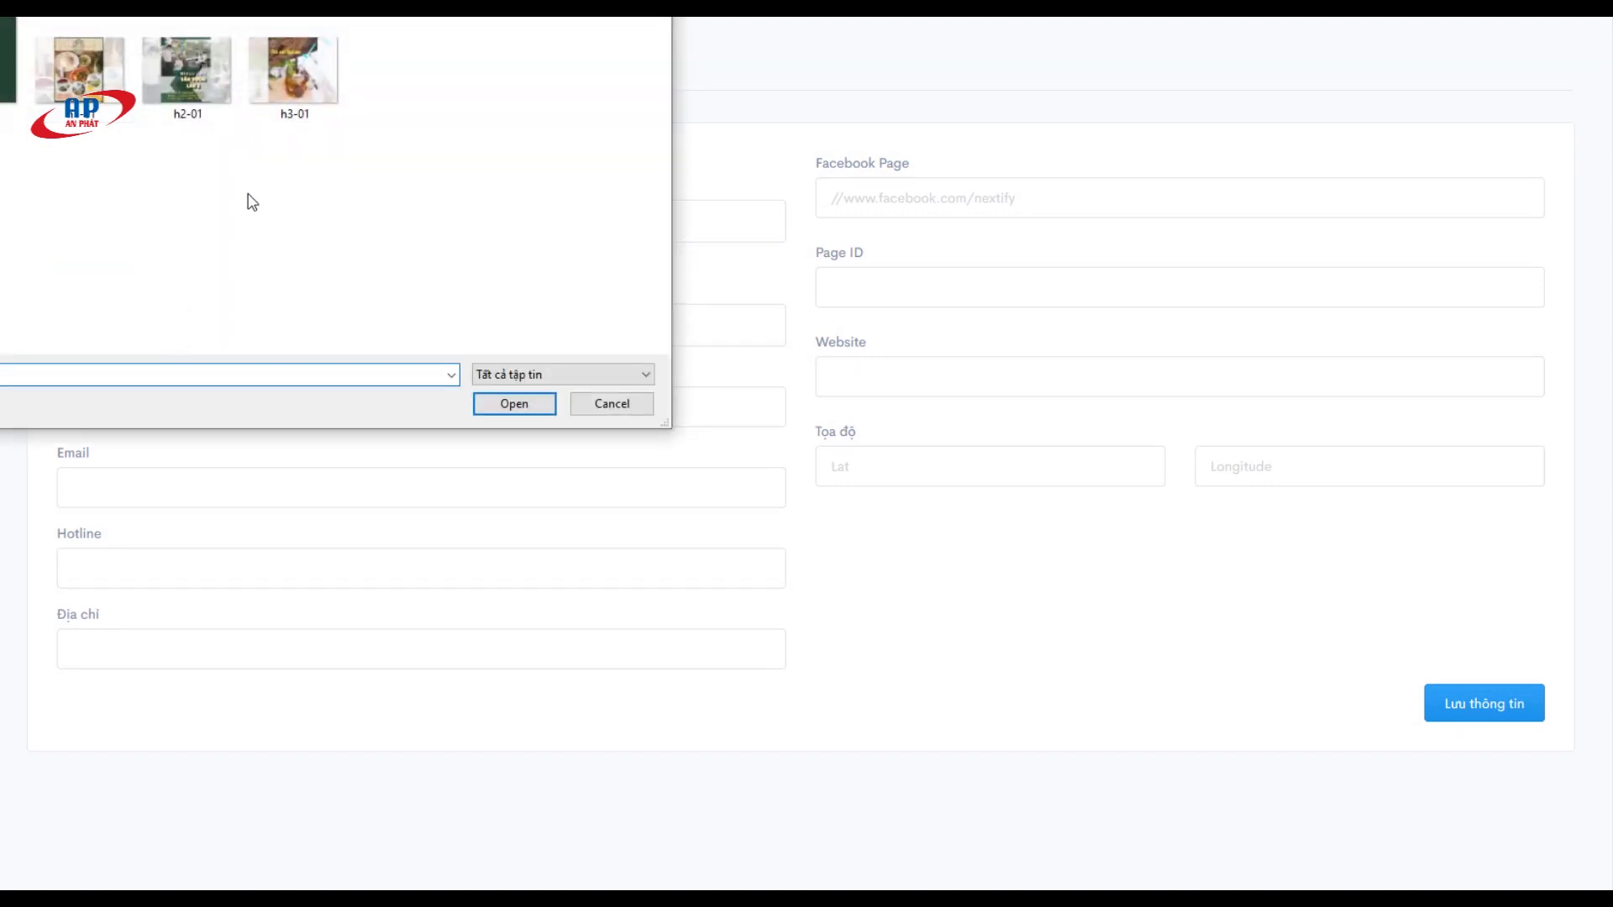
double_click(117, 109)
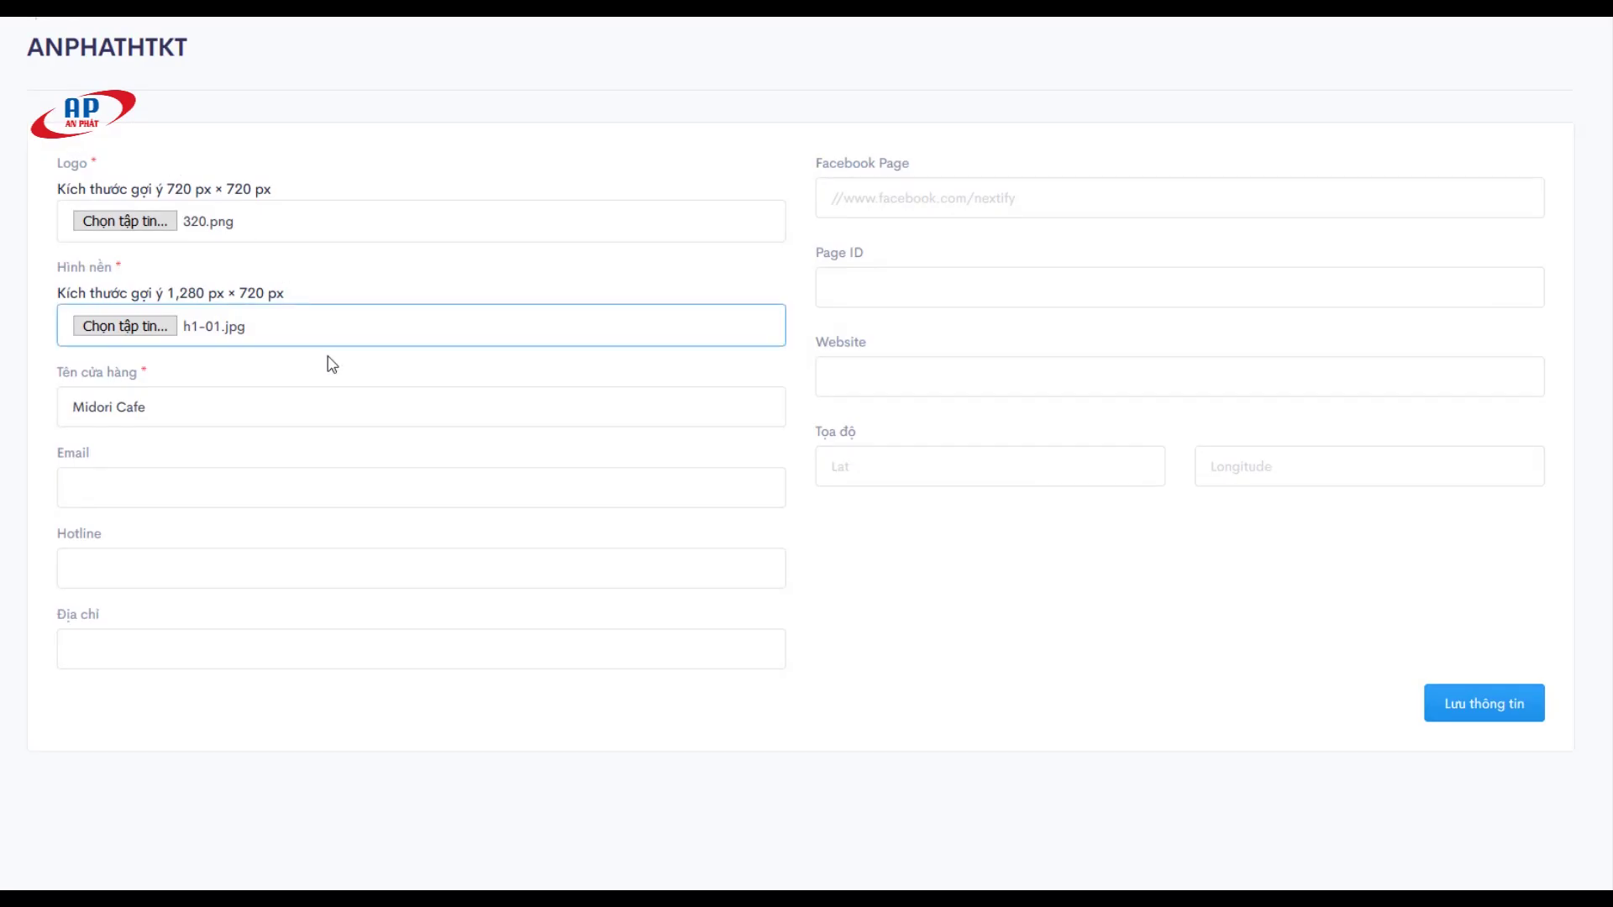
left_click(1463, 716)
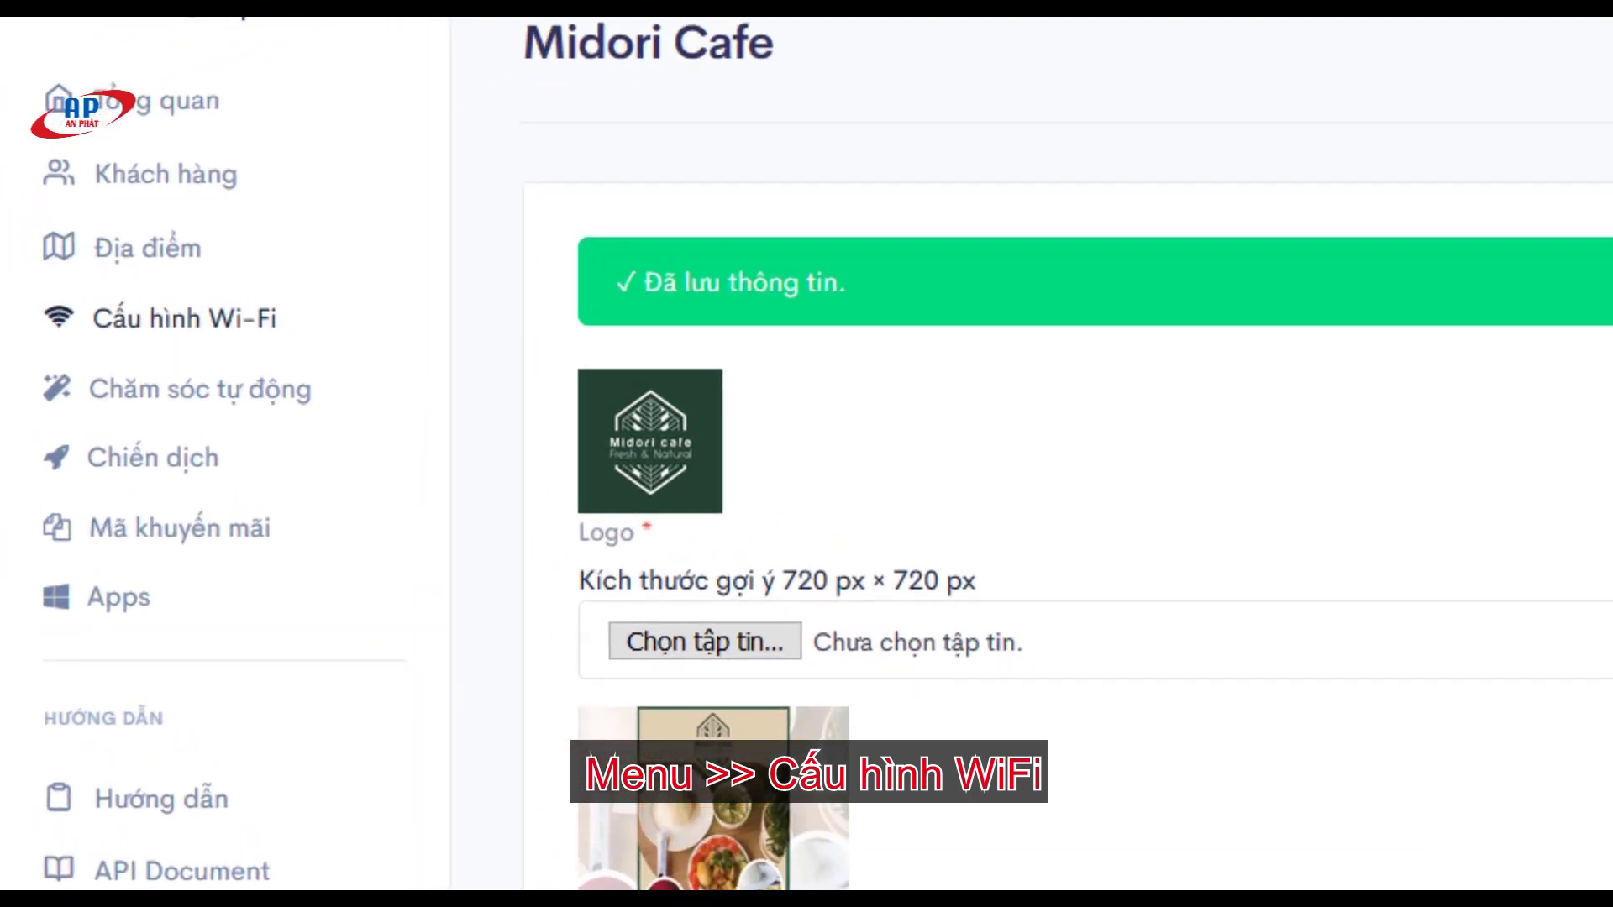
Step: Add a new Wi-Fi device located at Midori Cafe and focus the Mã thiết bị field
left_click(176, 316)
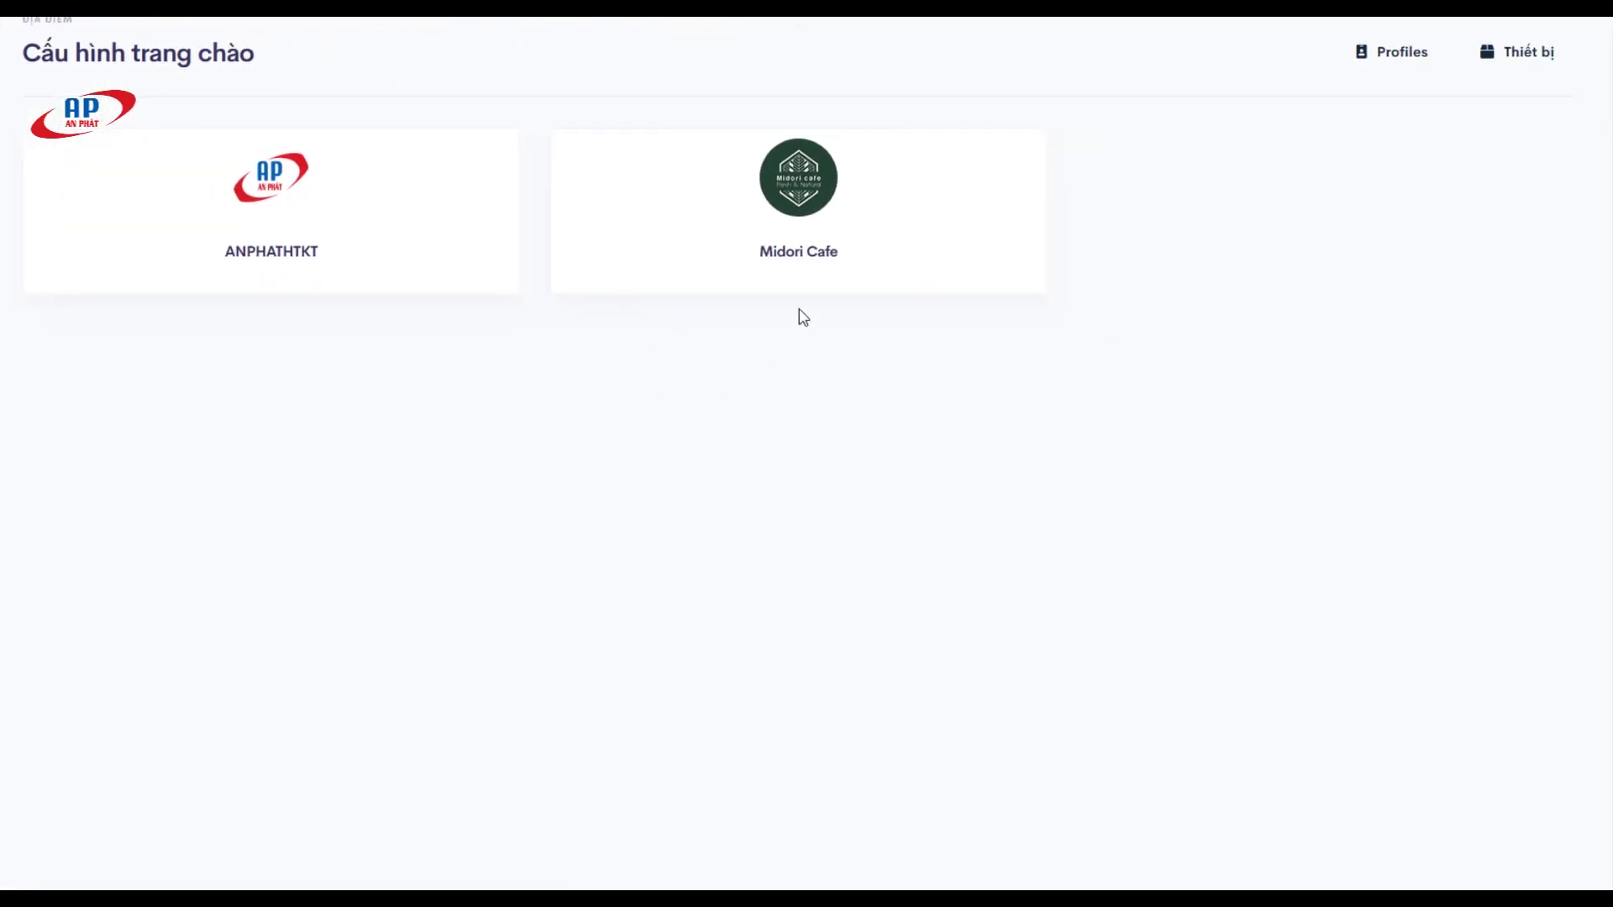
left_click_drag(760, 252, 871, 256)
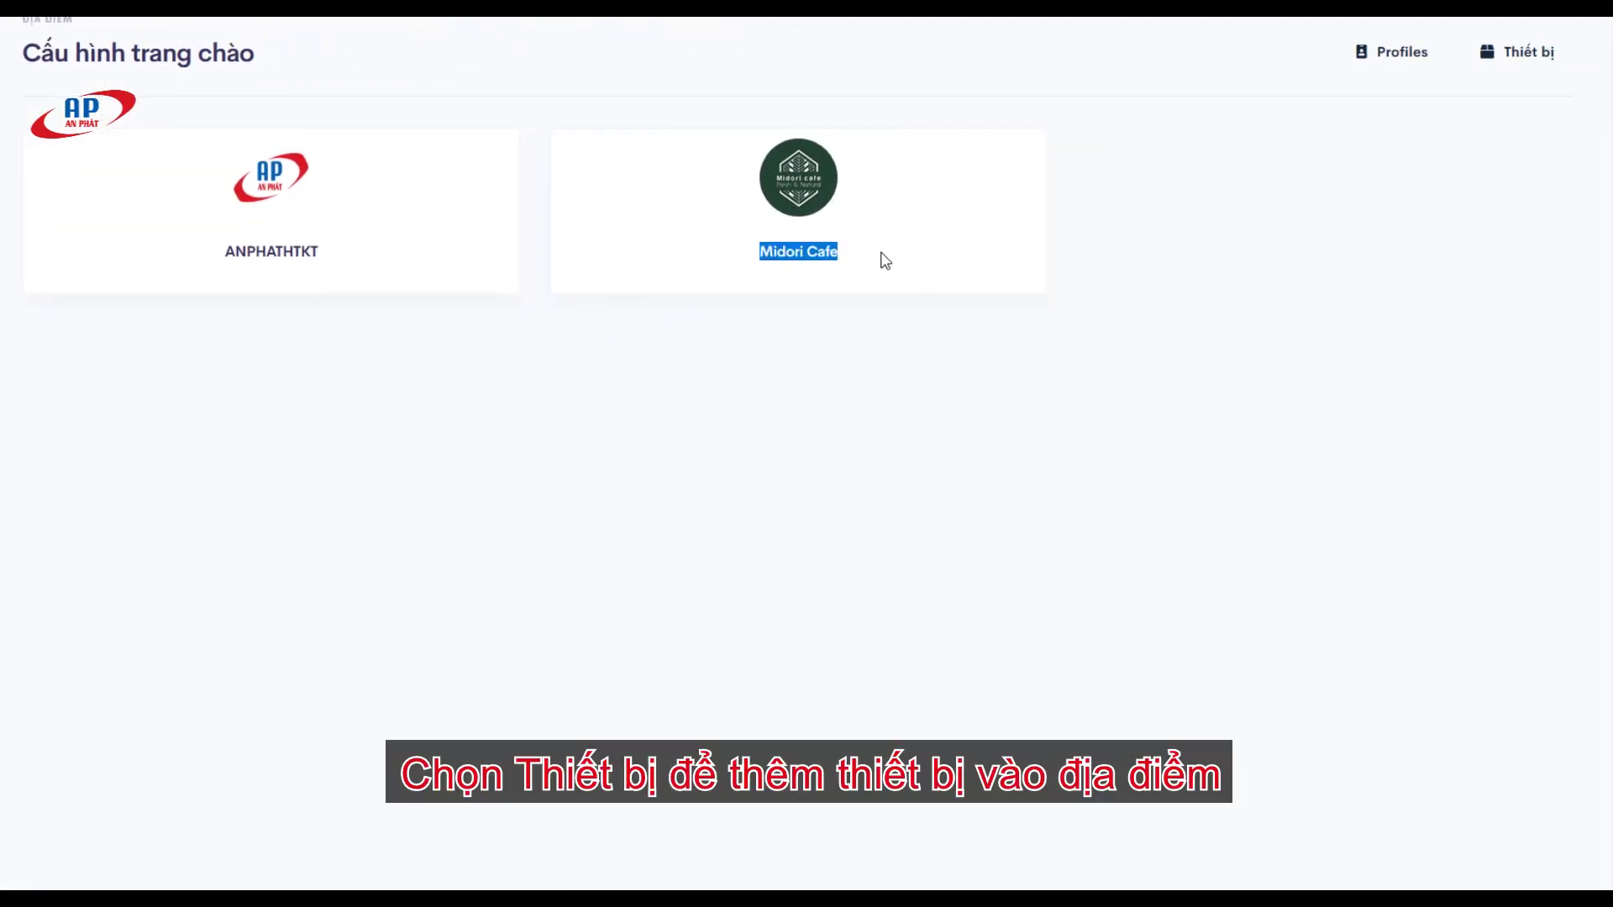
left_click(905, 358)
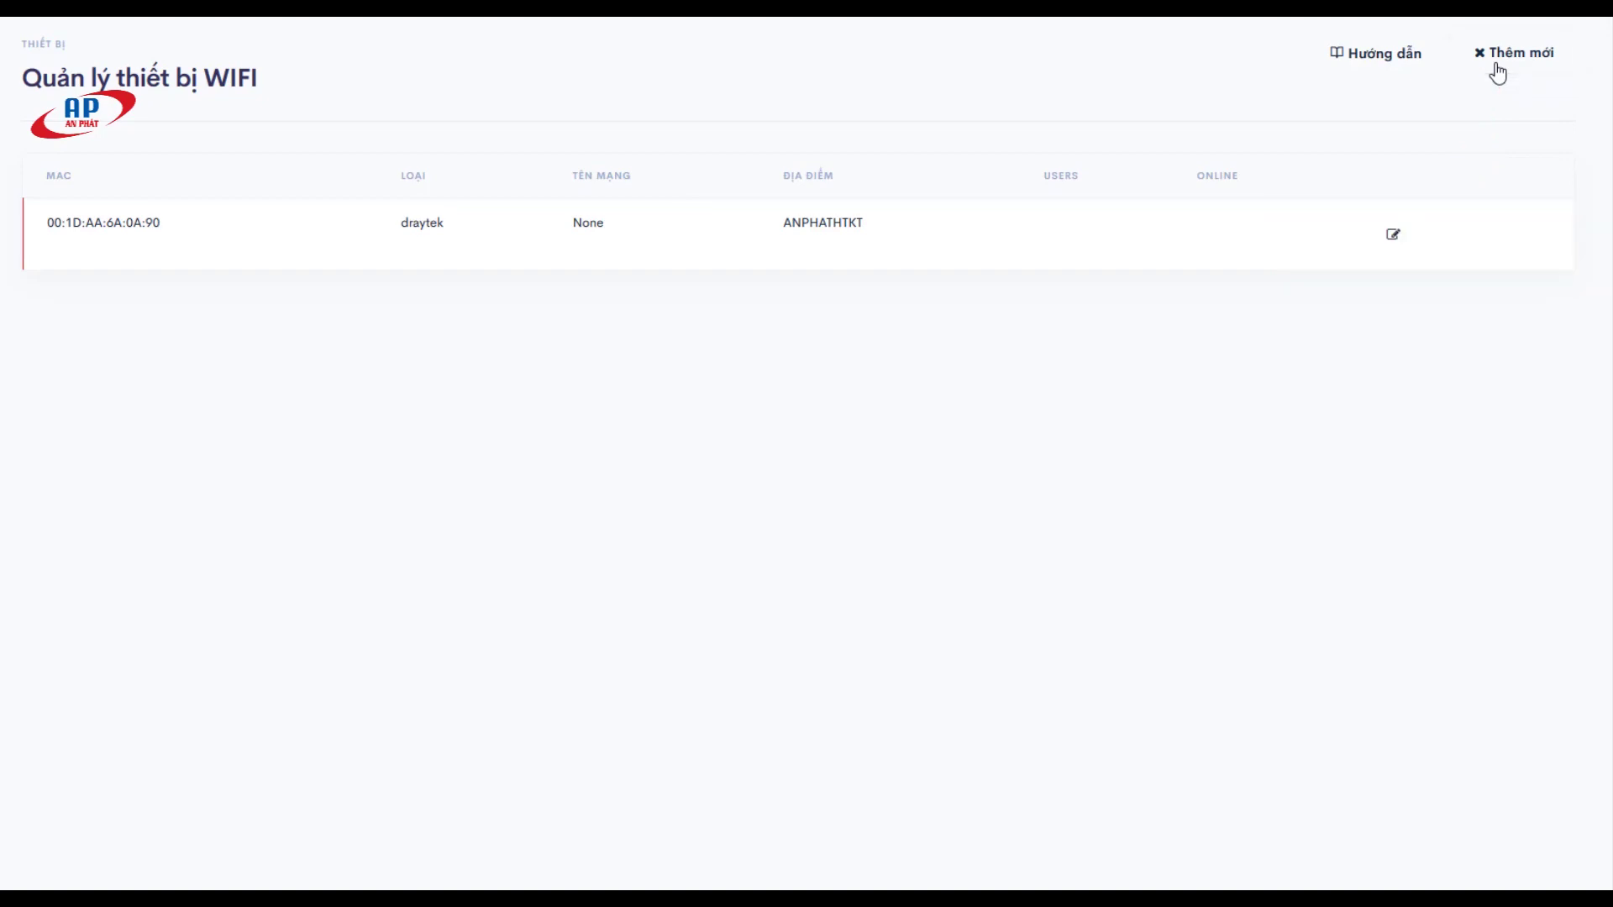
left_click(1496, 66)
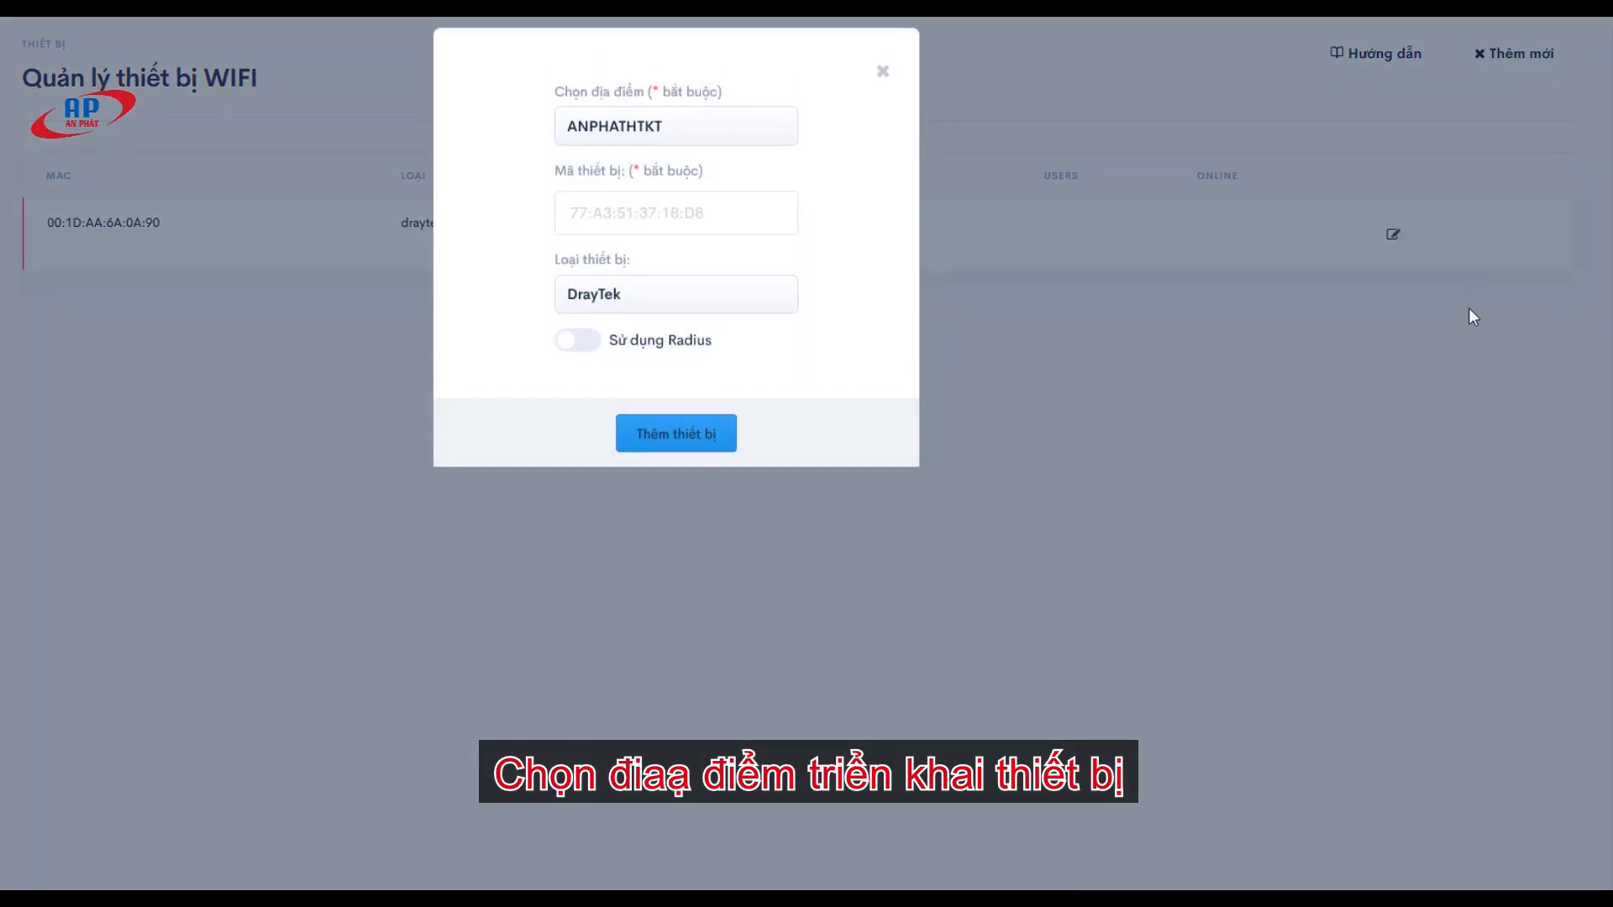
left_click(684, 149)
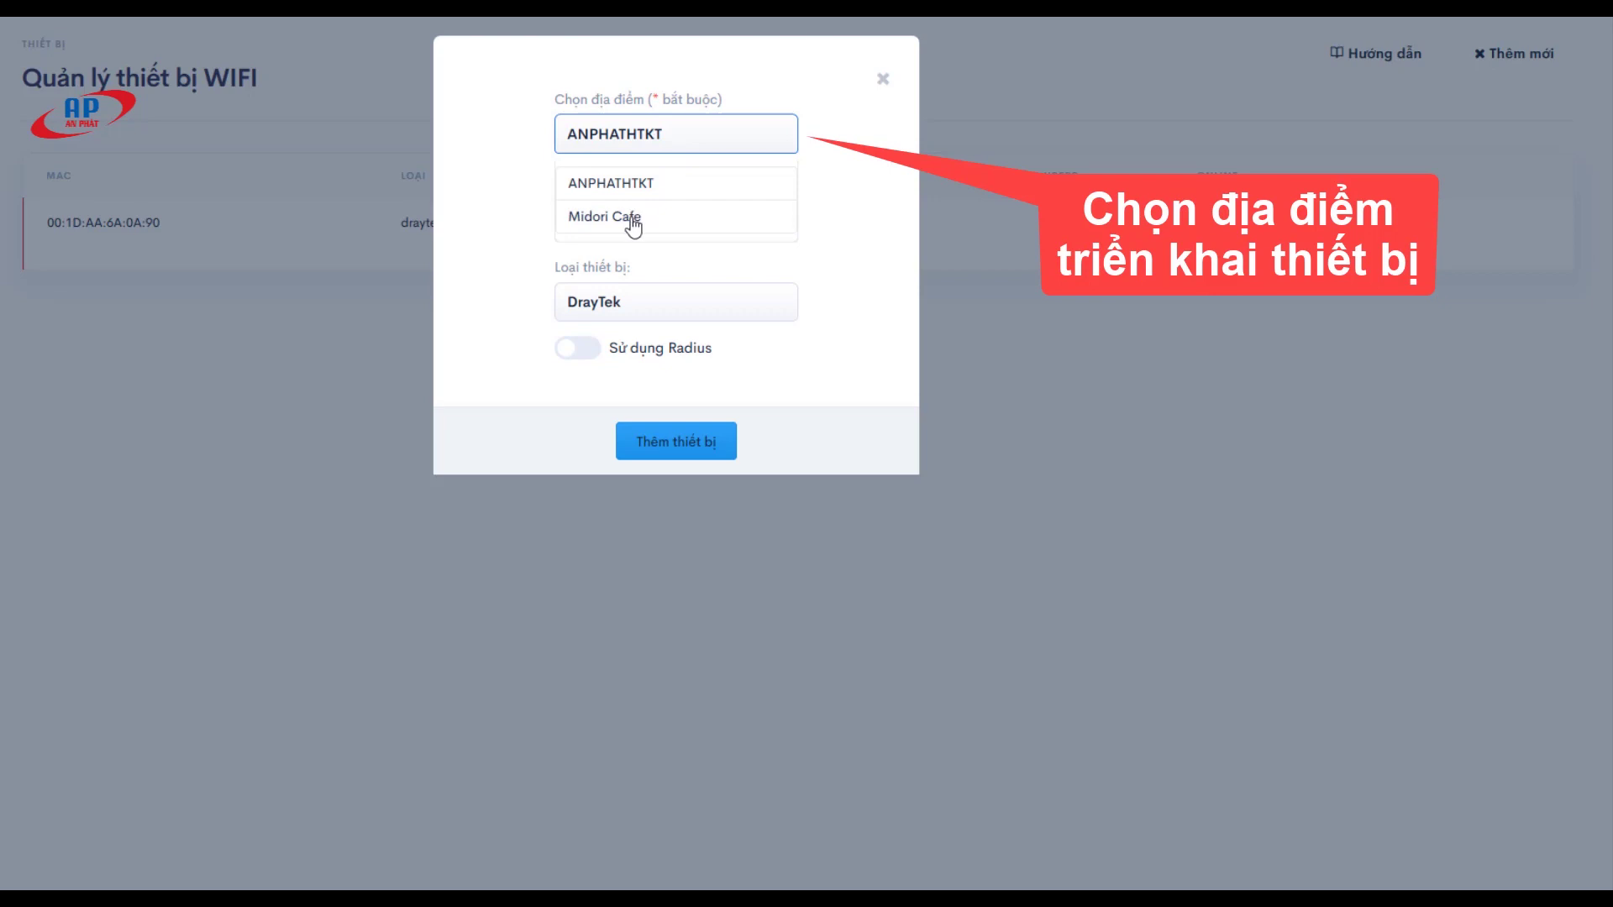
left_click(637, 219)
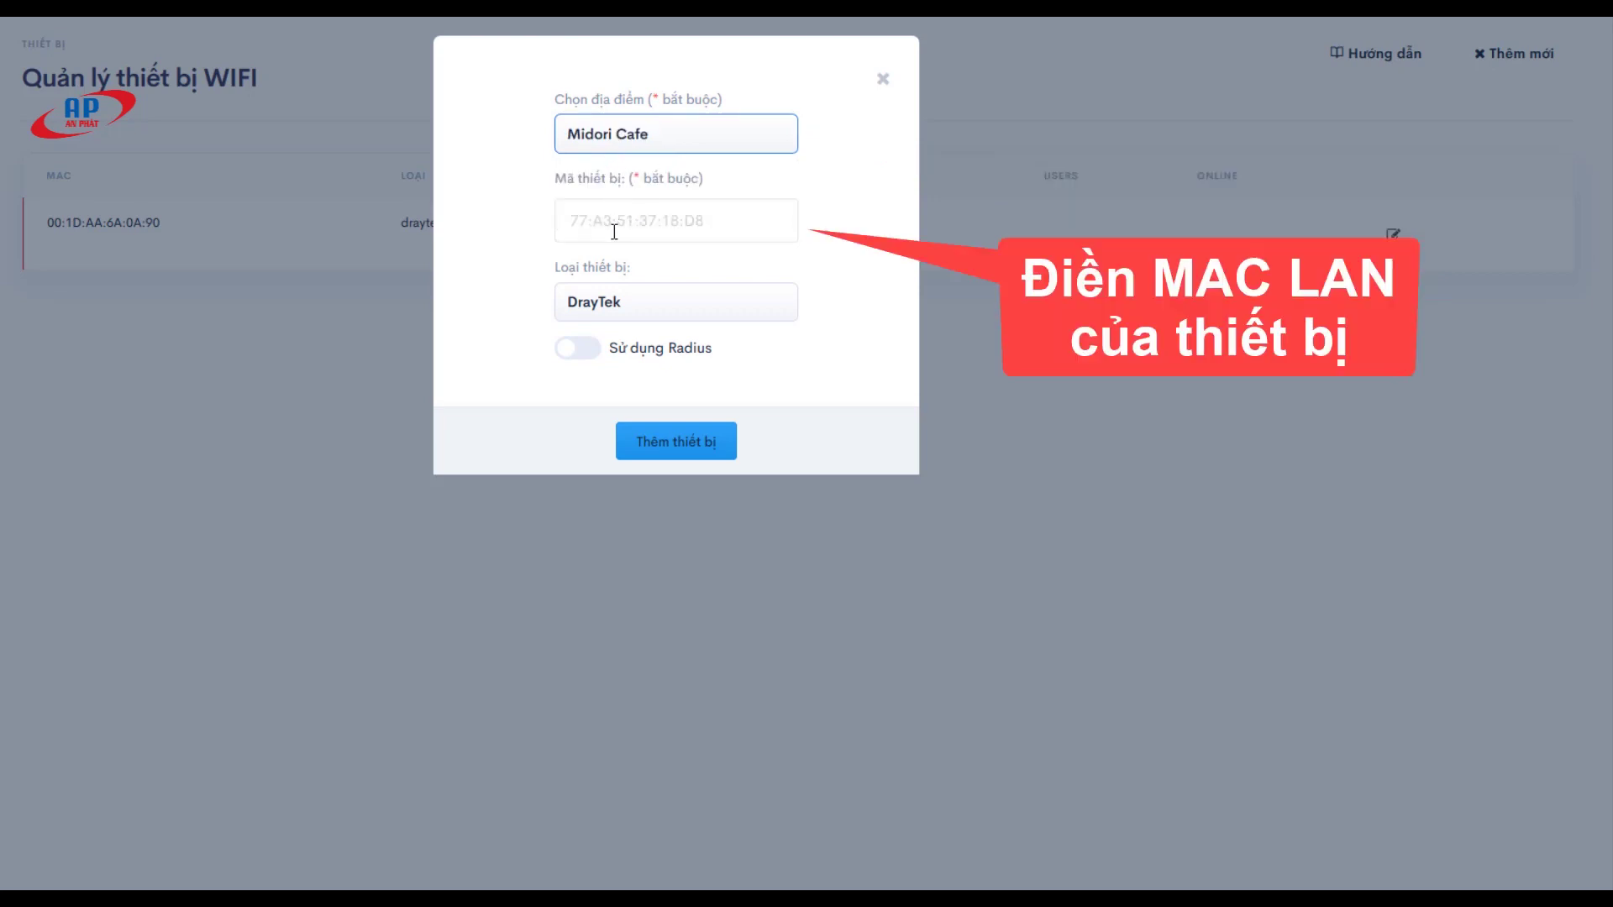
left_click(613, 222)
left_click_drag(568, 185, 702, 197)
left_click(647, 224)
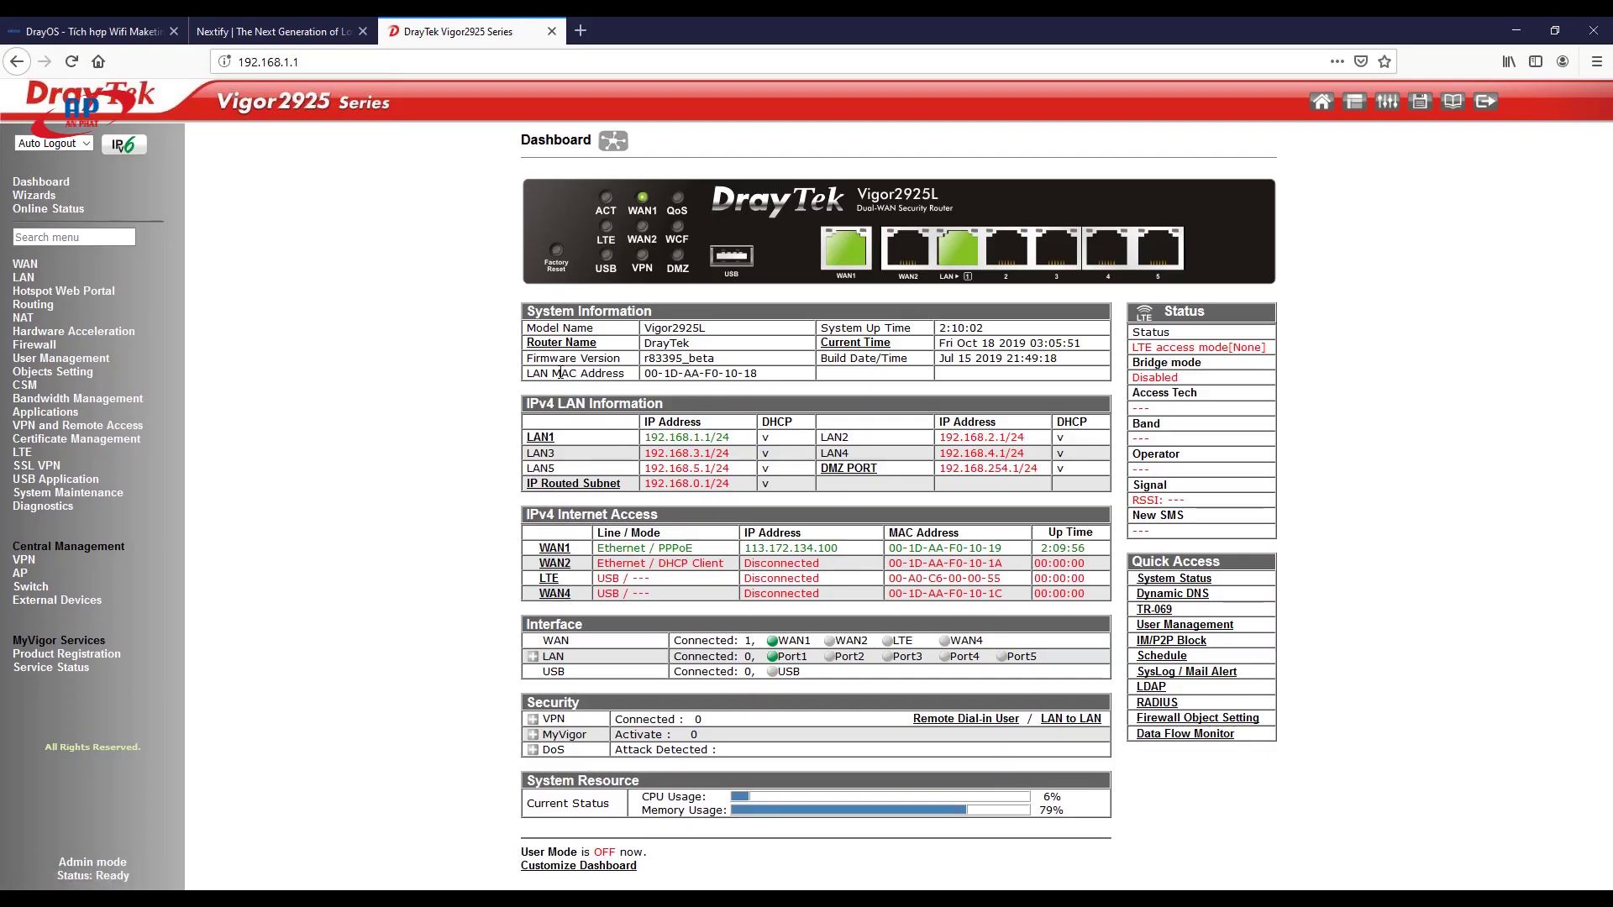
Step: Copy the DrayTek Dashboard LAN MAC 00-1D-AA-F0-10-18 and return to the Nextify tab
left_click_drag(528, 370, 589, 373)
double_click(602, 372)
left_click_drag(758, 373, 646, 373)
key("ctrl+c")
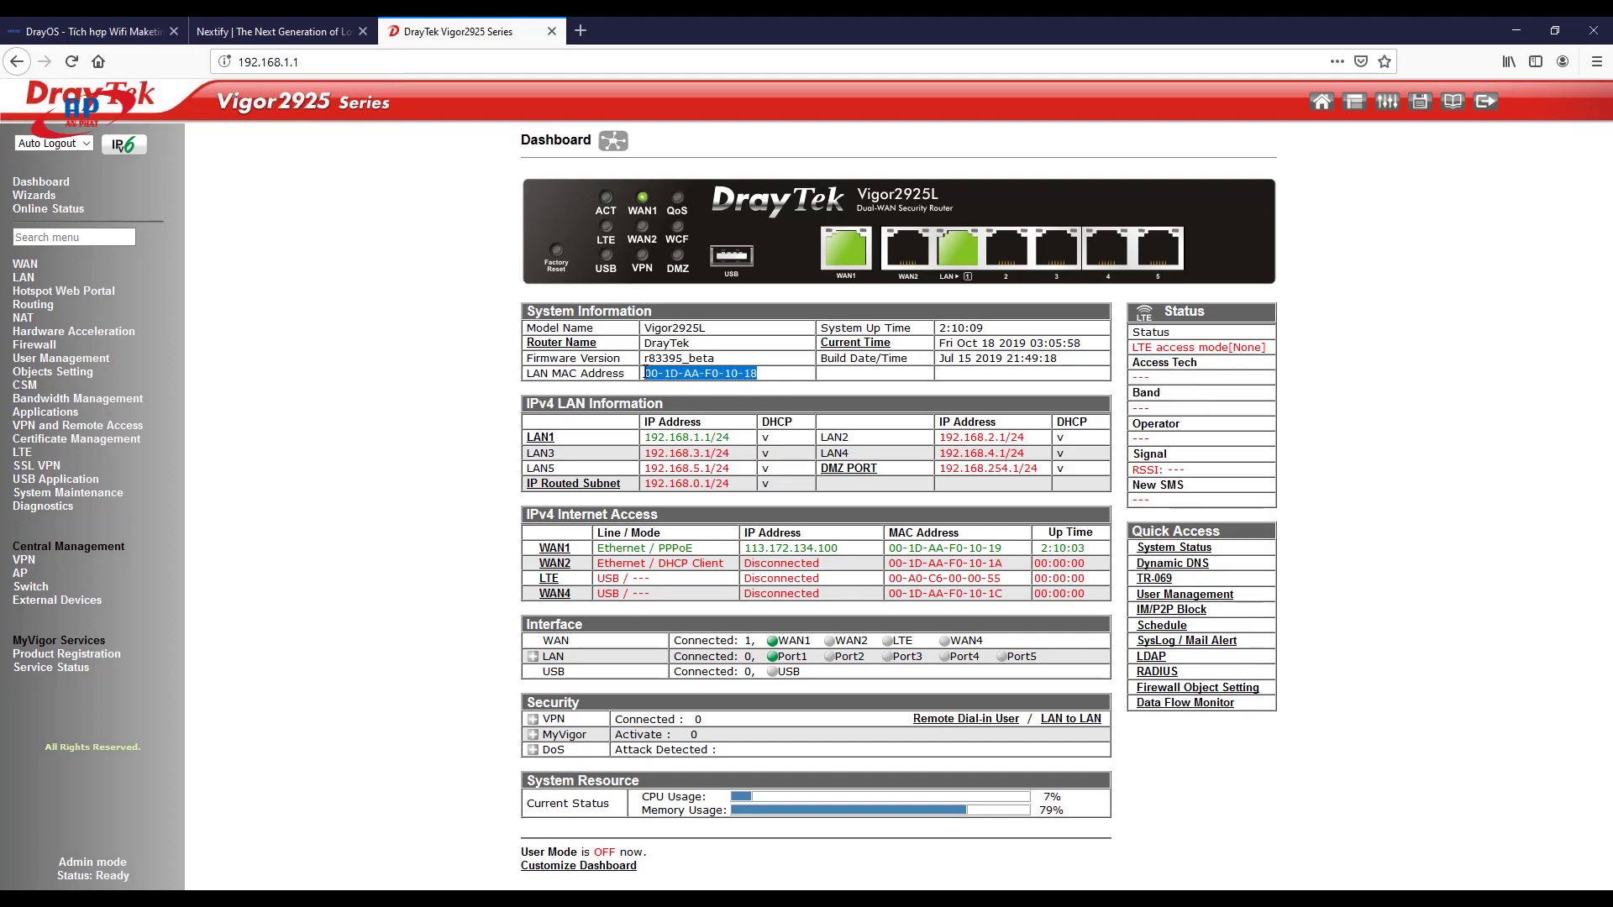
left_click(277, 32)
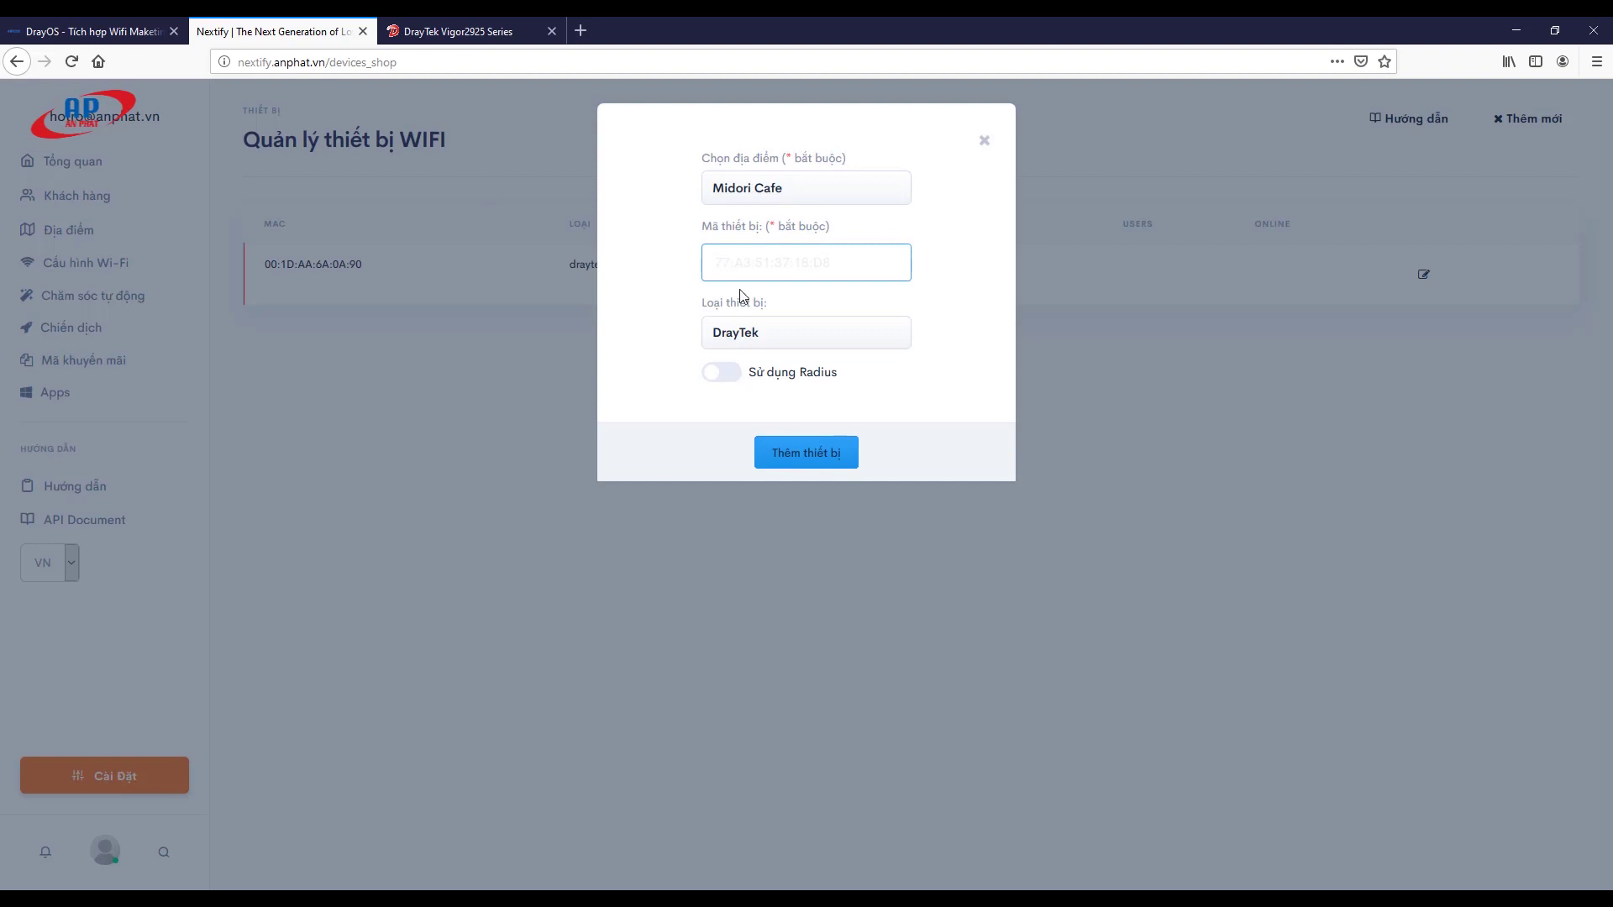
Step: Paste MAC 00-1D-AA-F0-10-18, choose device type DrayTek, enable Radius, and add the device
key("ctrl+v")
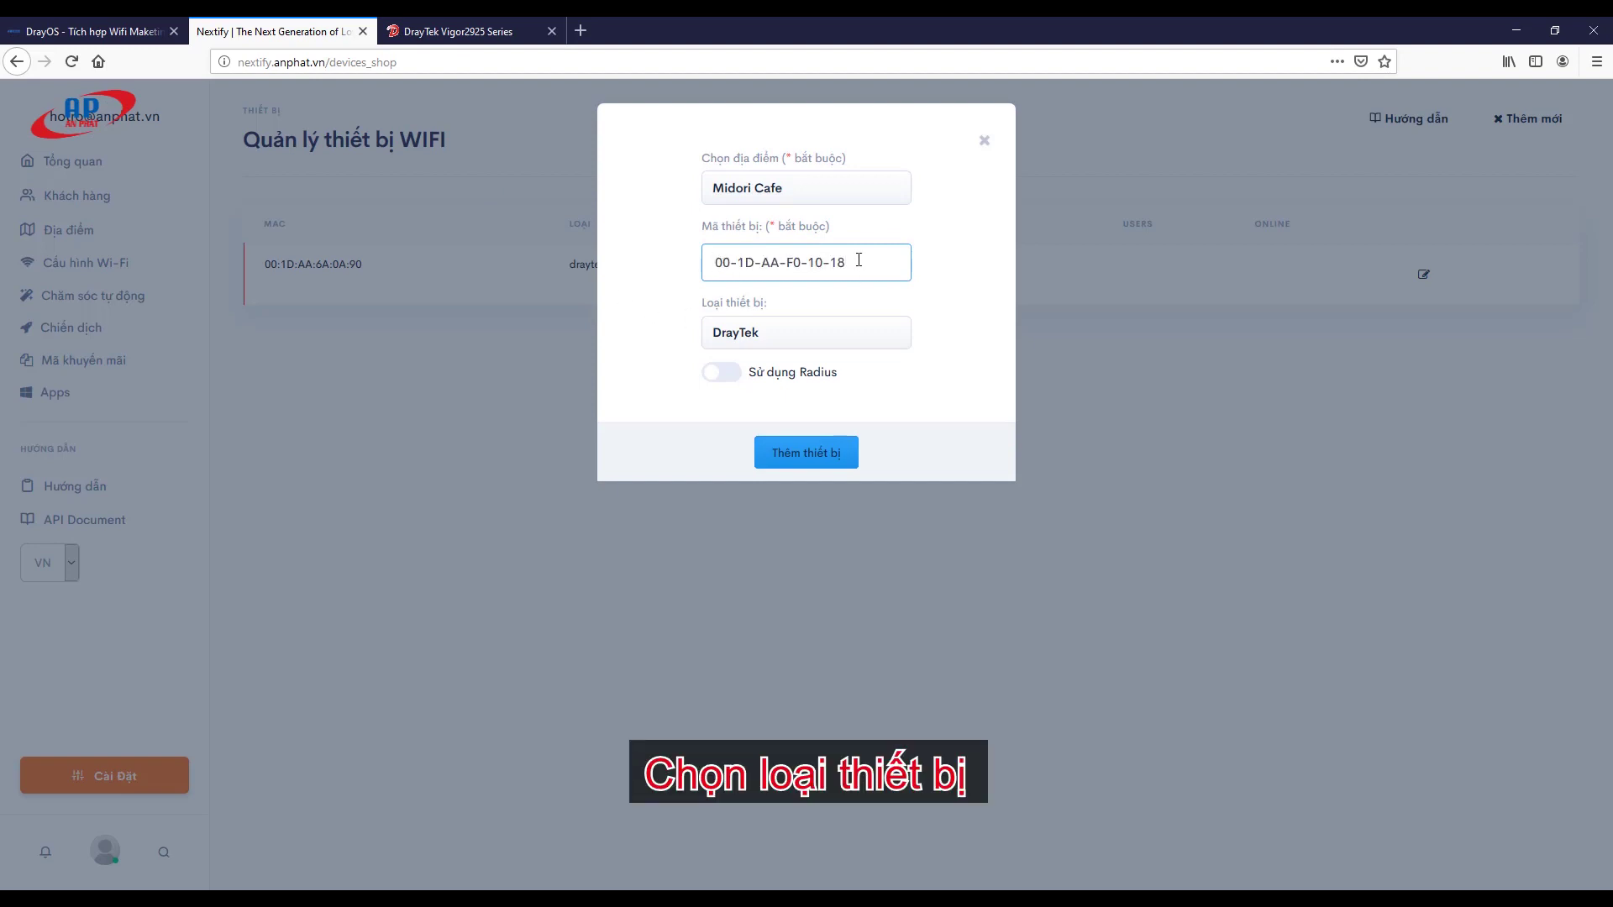
left_click(750, 340)
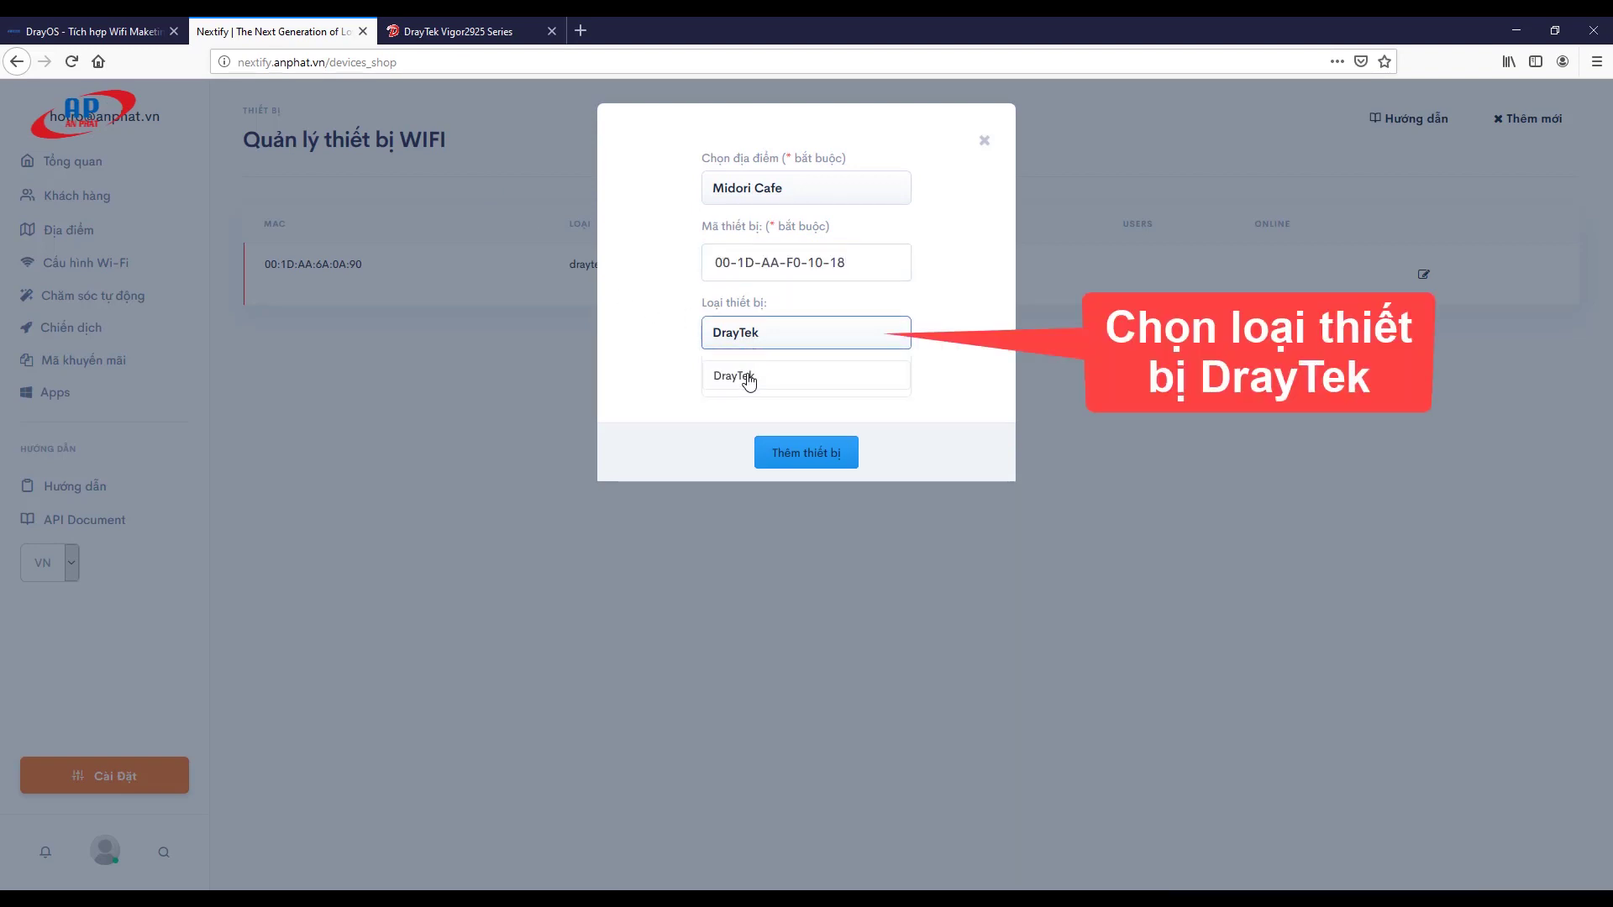
left_click(748, 375)
left_click_drag(846, 376, 756, 374)
left_click(735, 374)
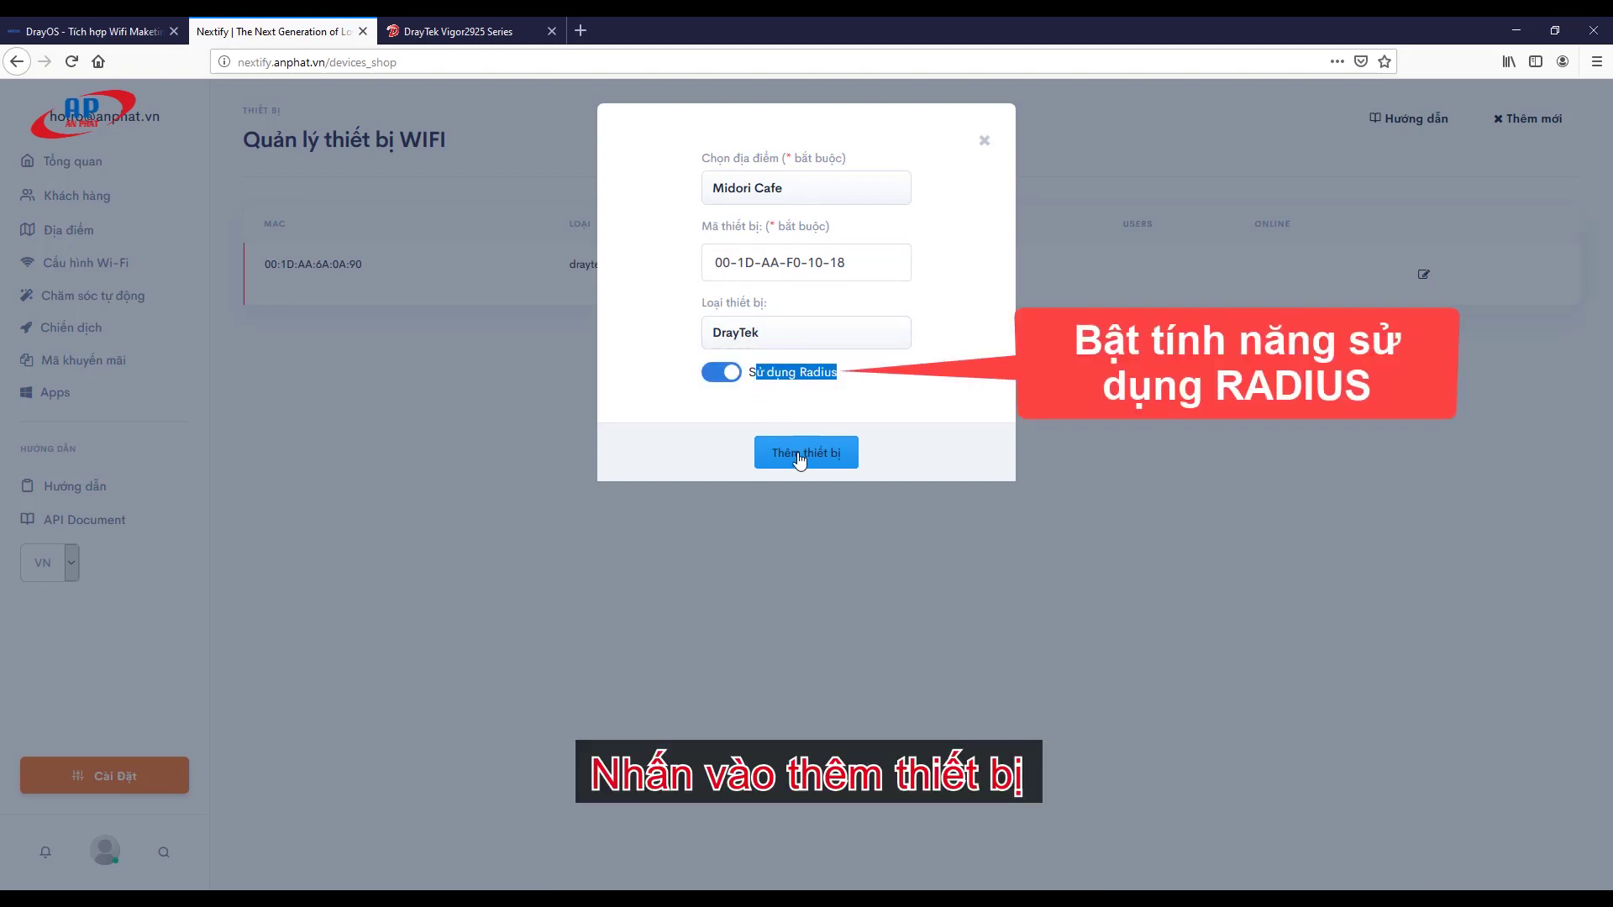
key("Return")
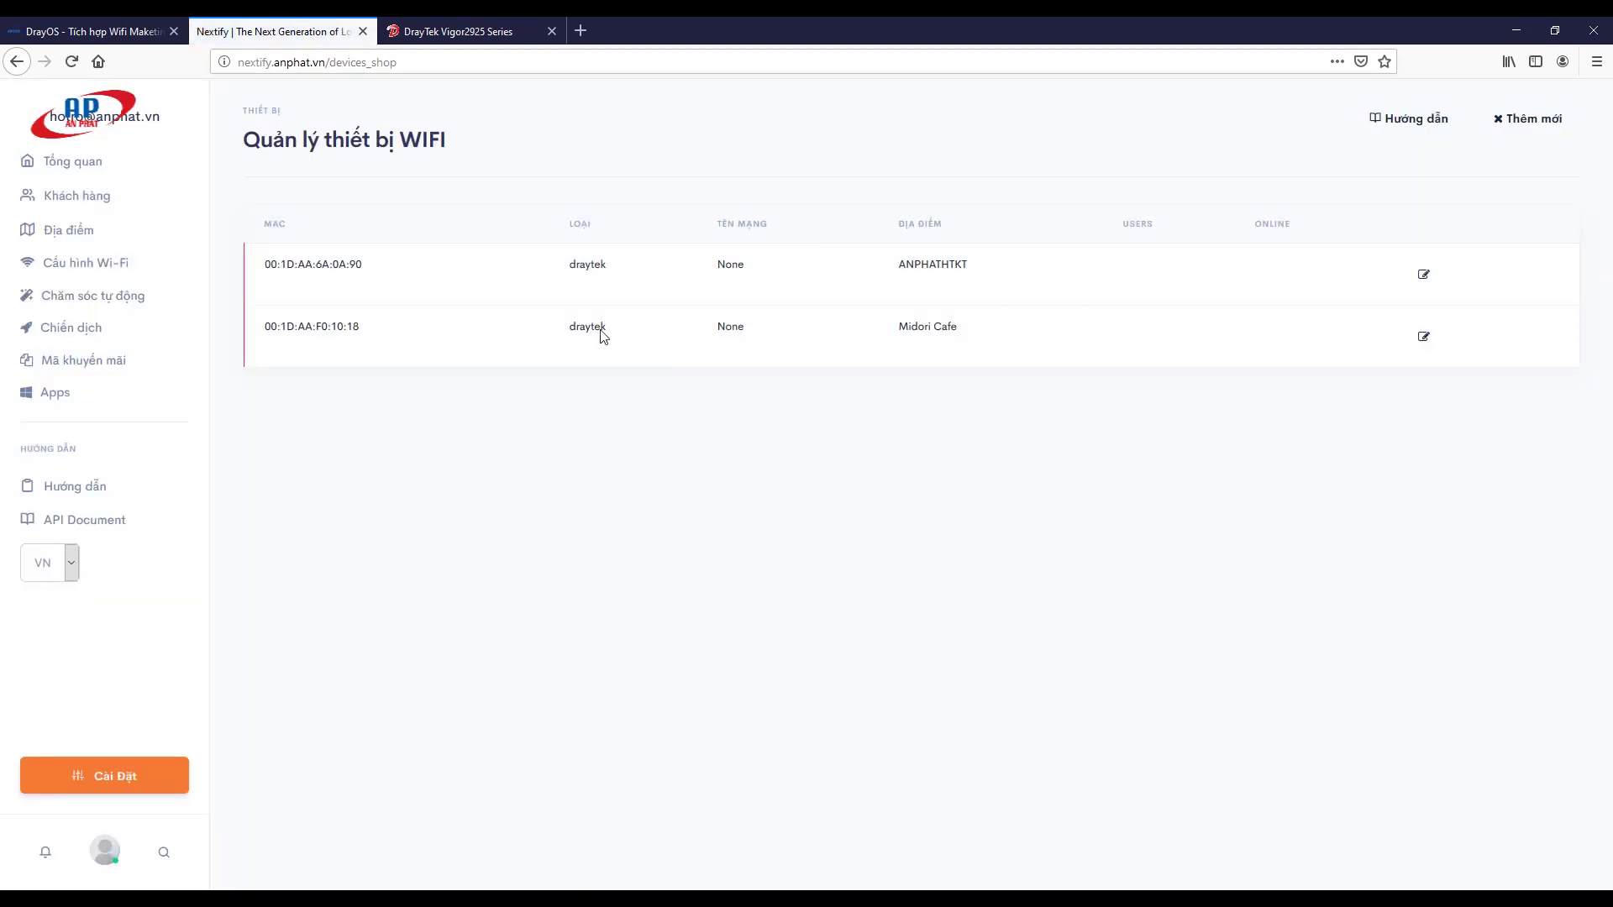
Step: Select the Midori Cafe card in Wi-Fi settings and open its Trang đăng ký registration page
left_click_drag(263, 331, 983, 351)
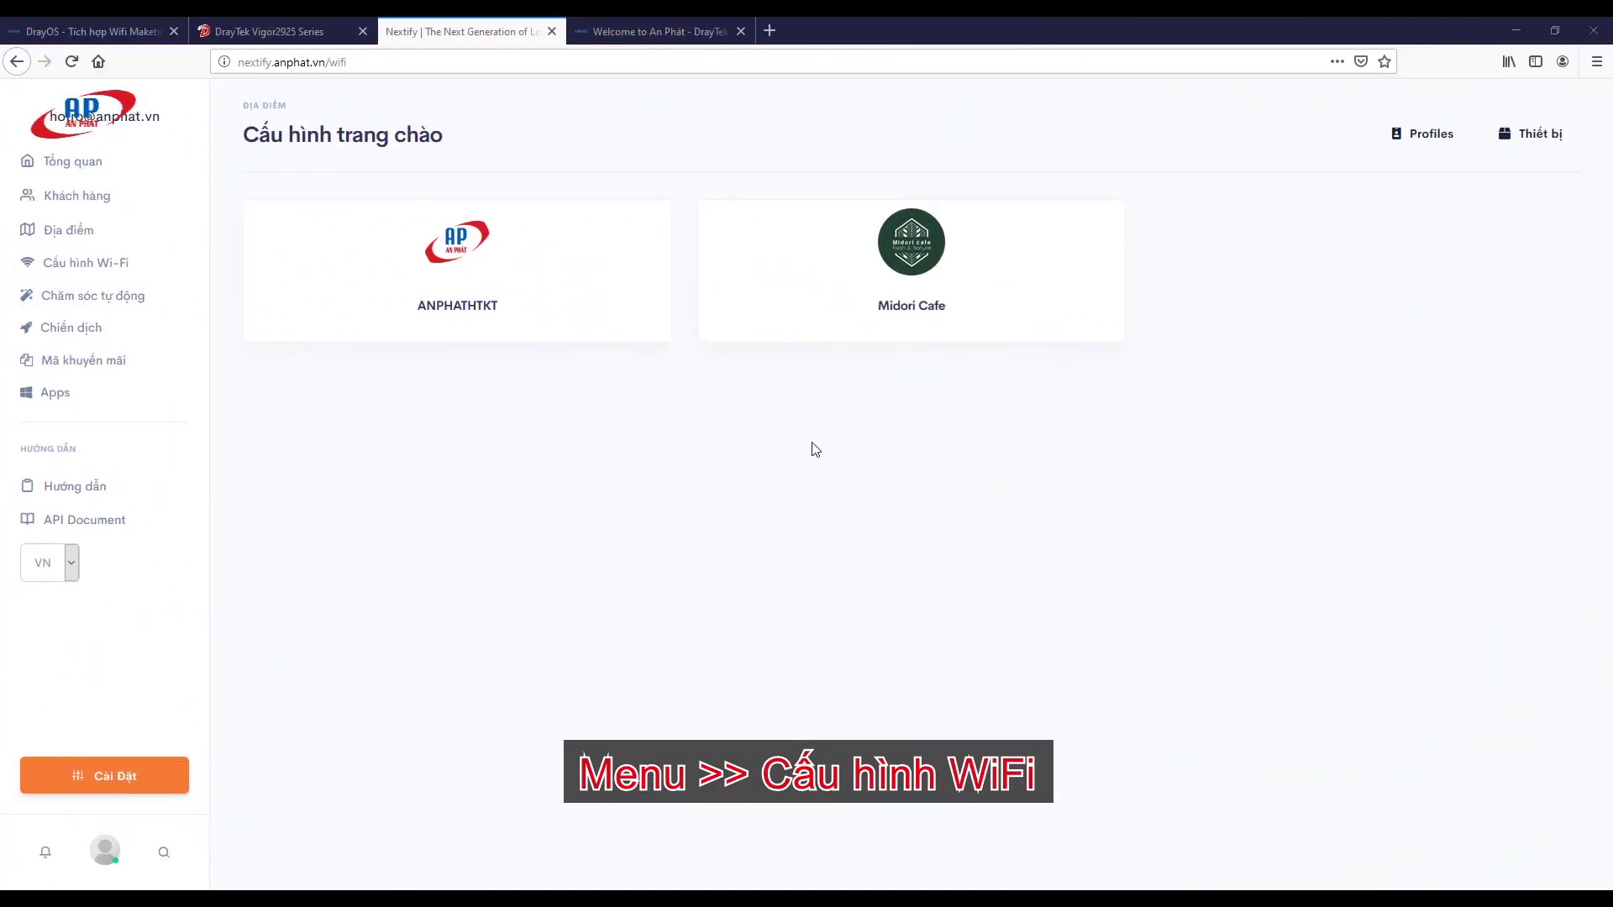
left_click(918, 267)
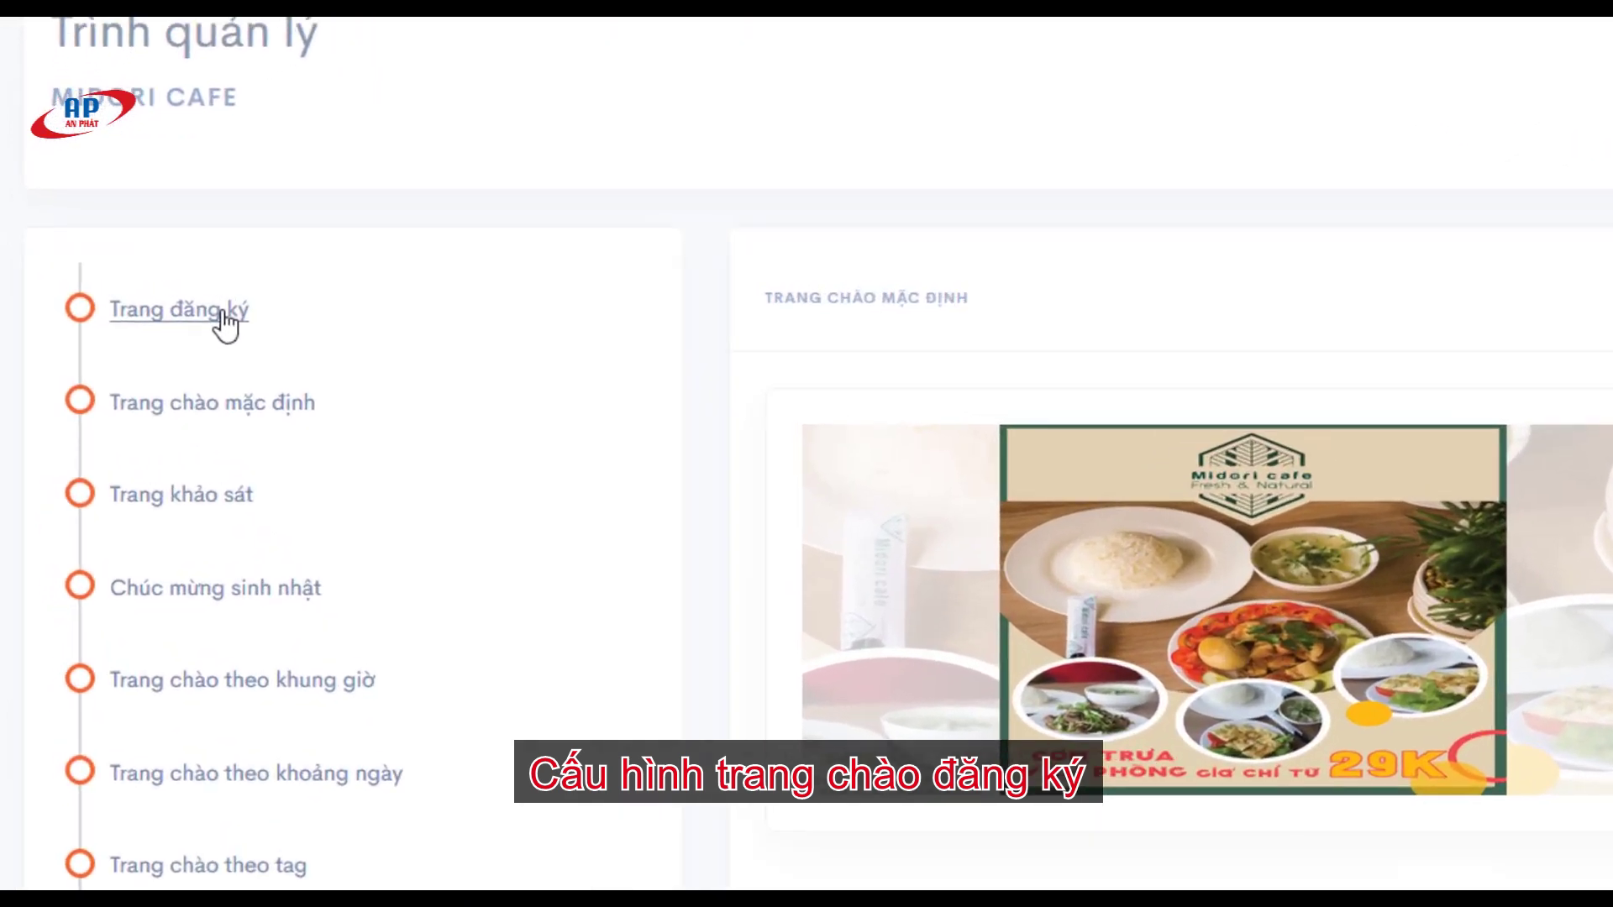
left_click(244, 322)
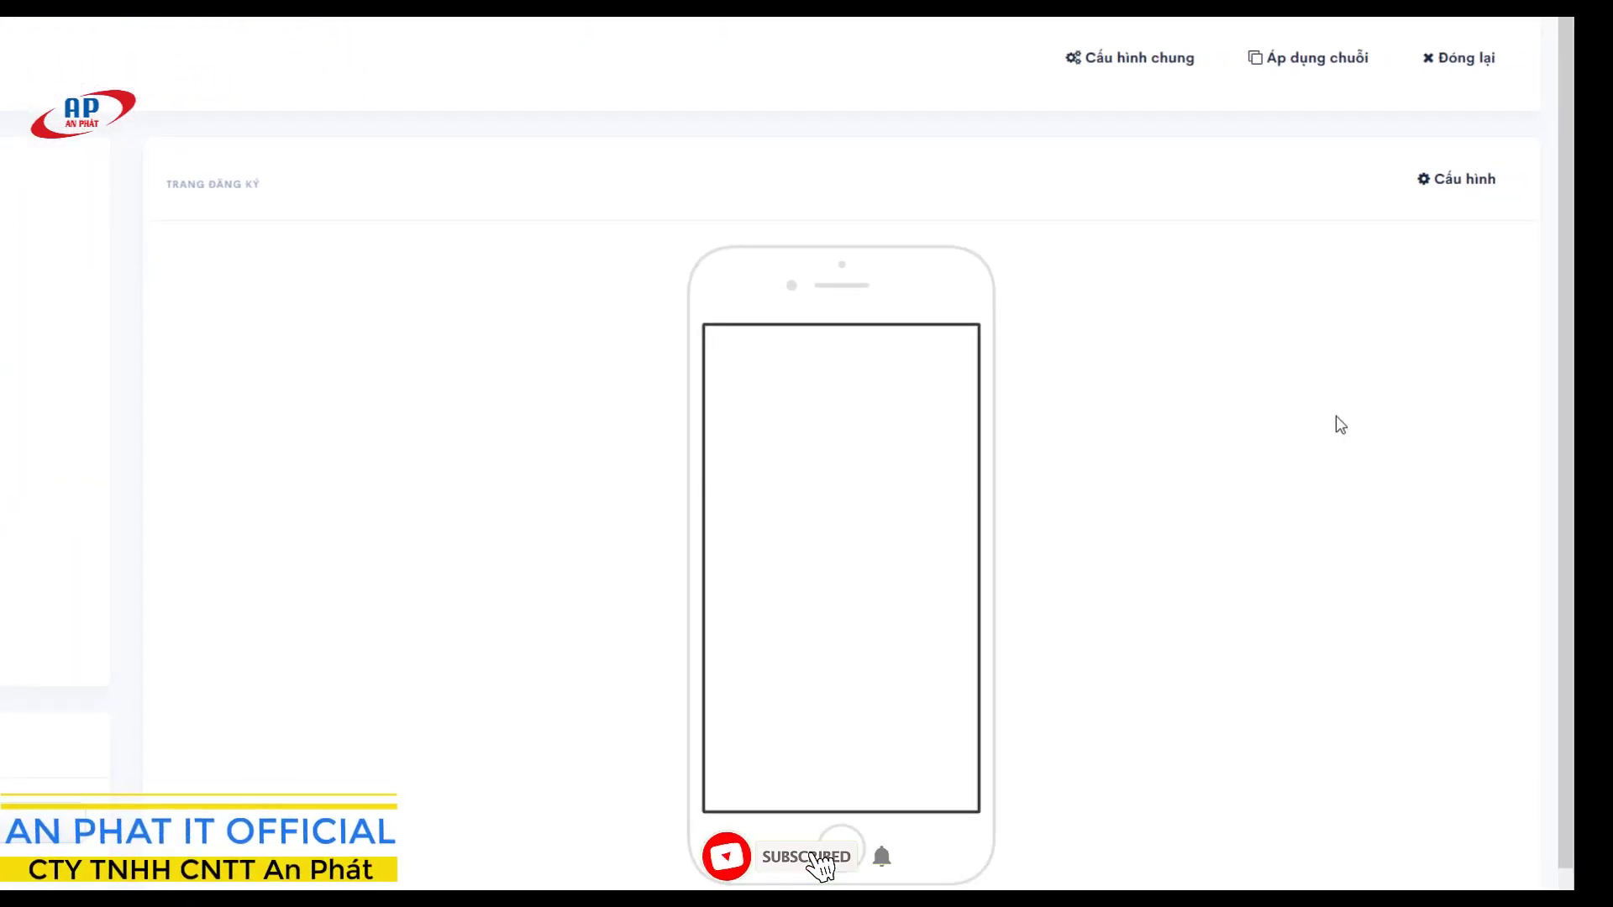
Step: Remove the Email field and rewrite the greeting to begin 'Hay đăng ký để trở'
left_click(1454, 202)
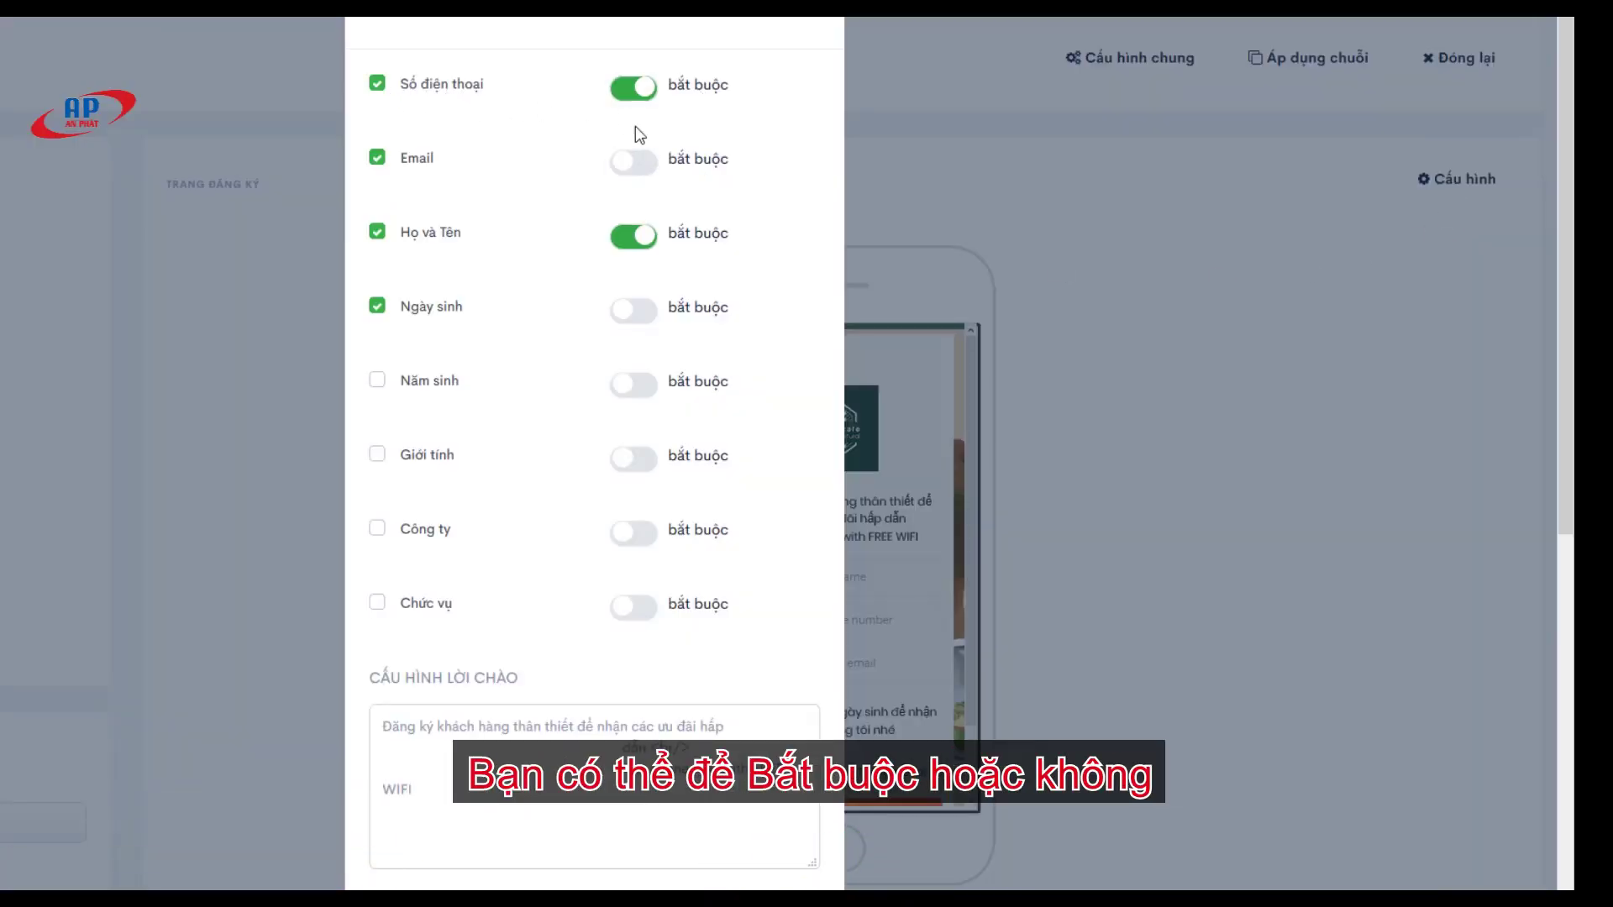
left_click(377, 158)
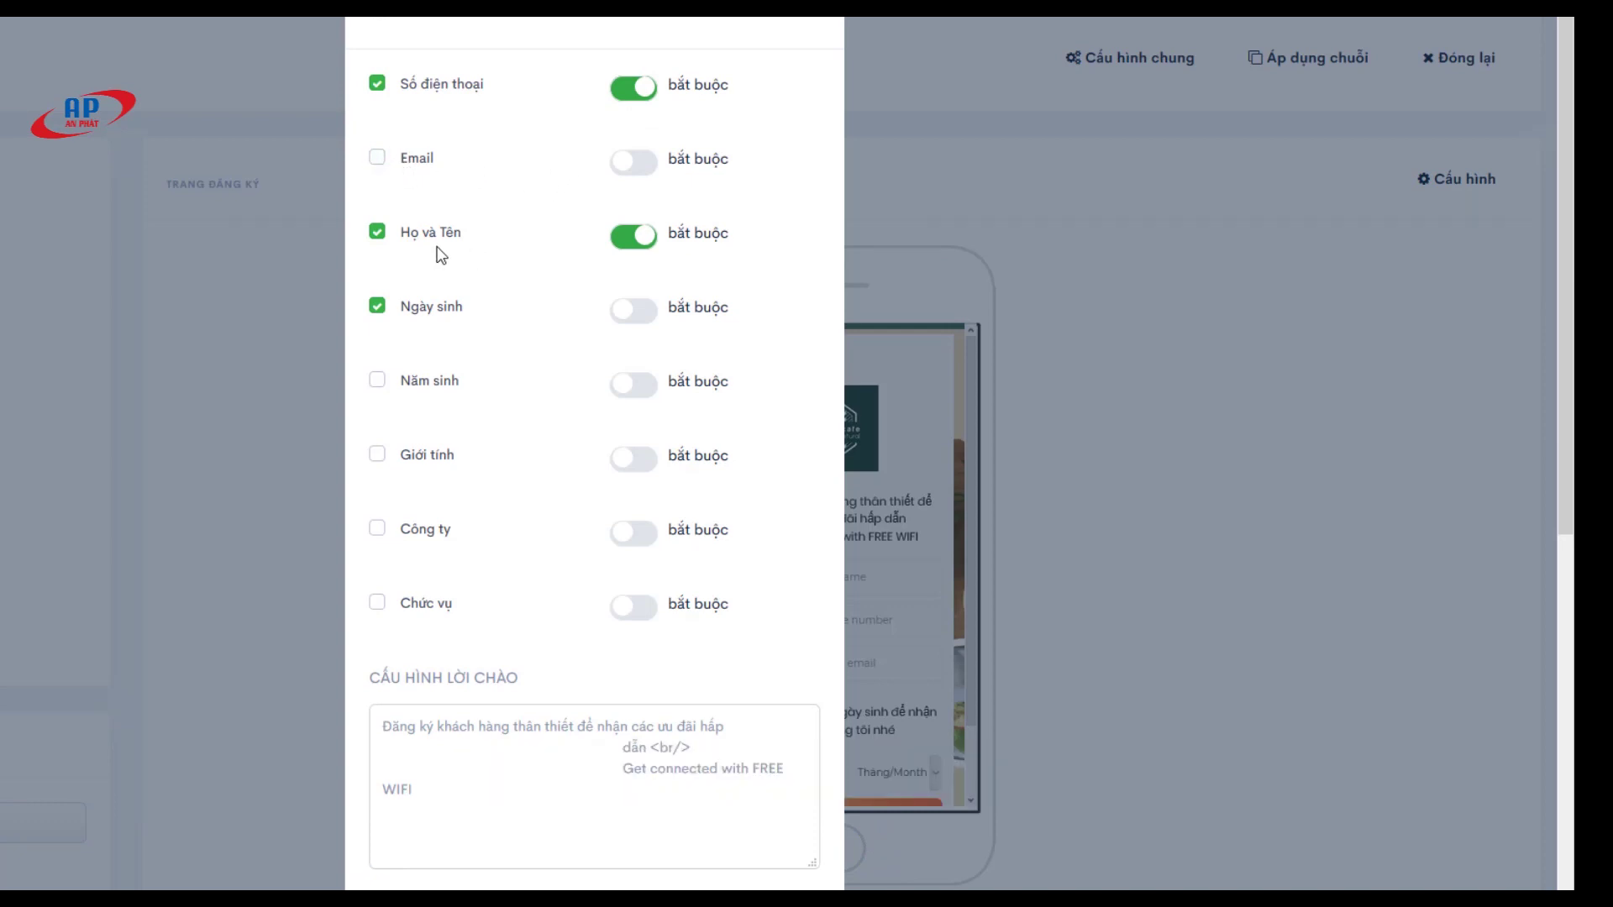
scroll(495, 336, "down", 1)
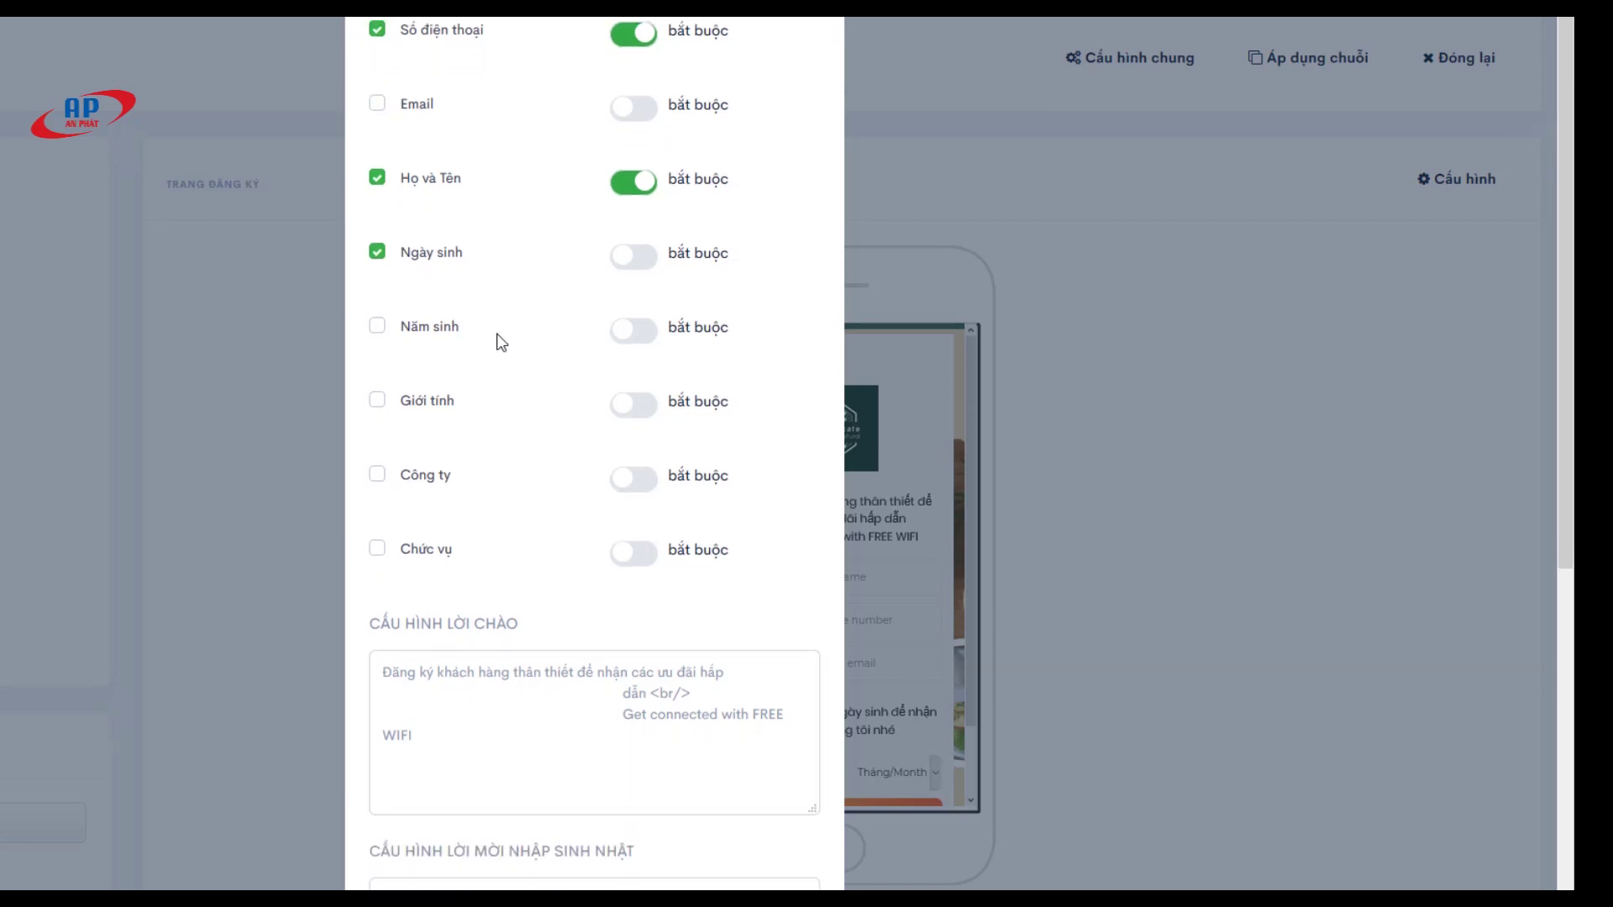
scroll(501, 341, "down", 2)
mouse_move(382, 501)
left_mouse_down()
mouse_move(666, 508)
mouse_move(379, 507)
left_mouse_up()
type("Ha")
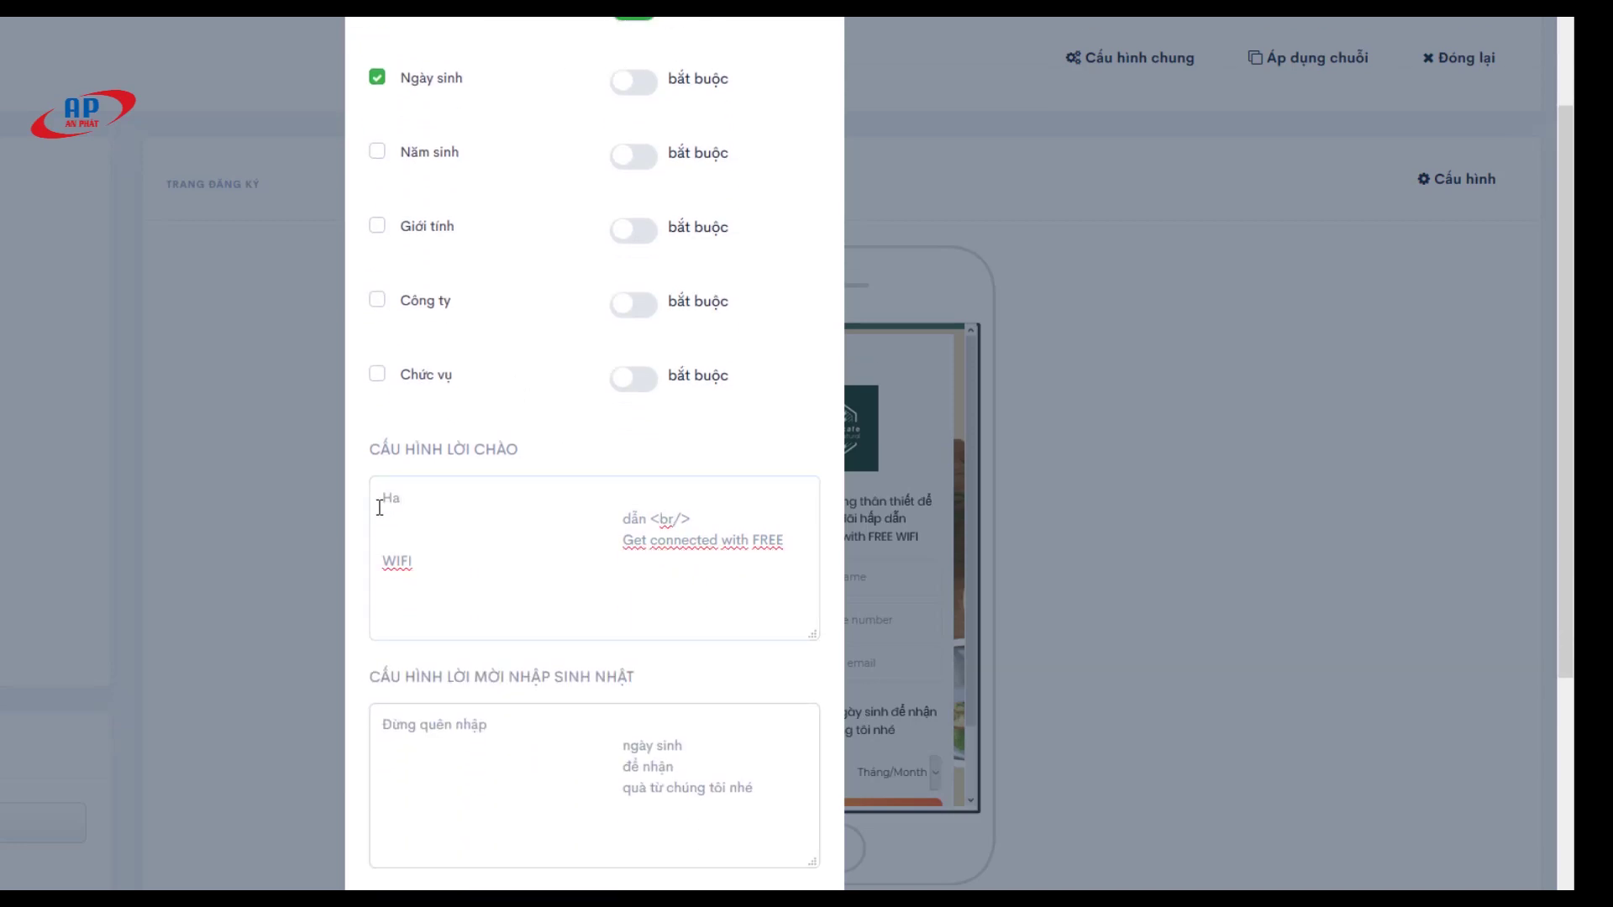
type("y đăng ký ")
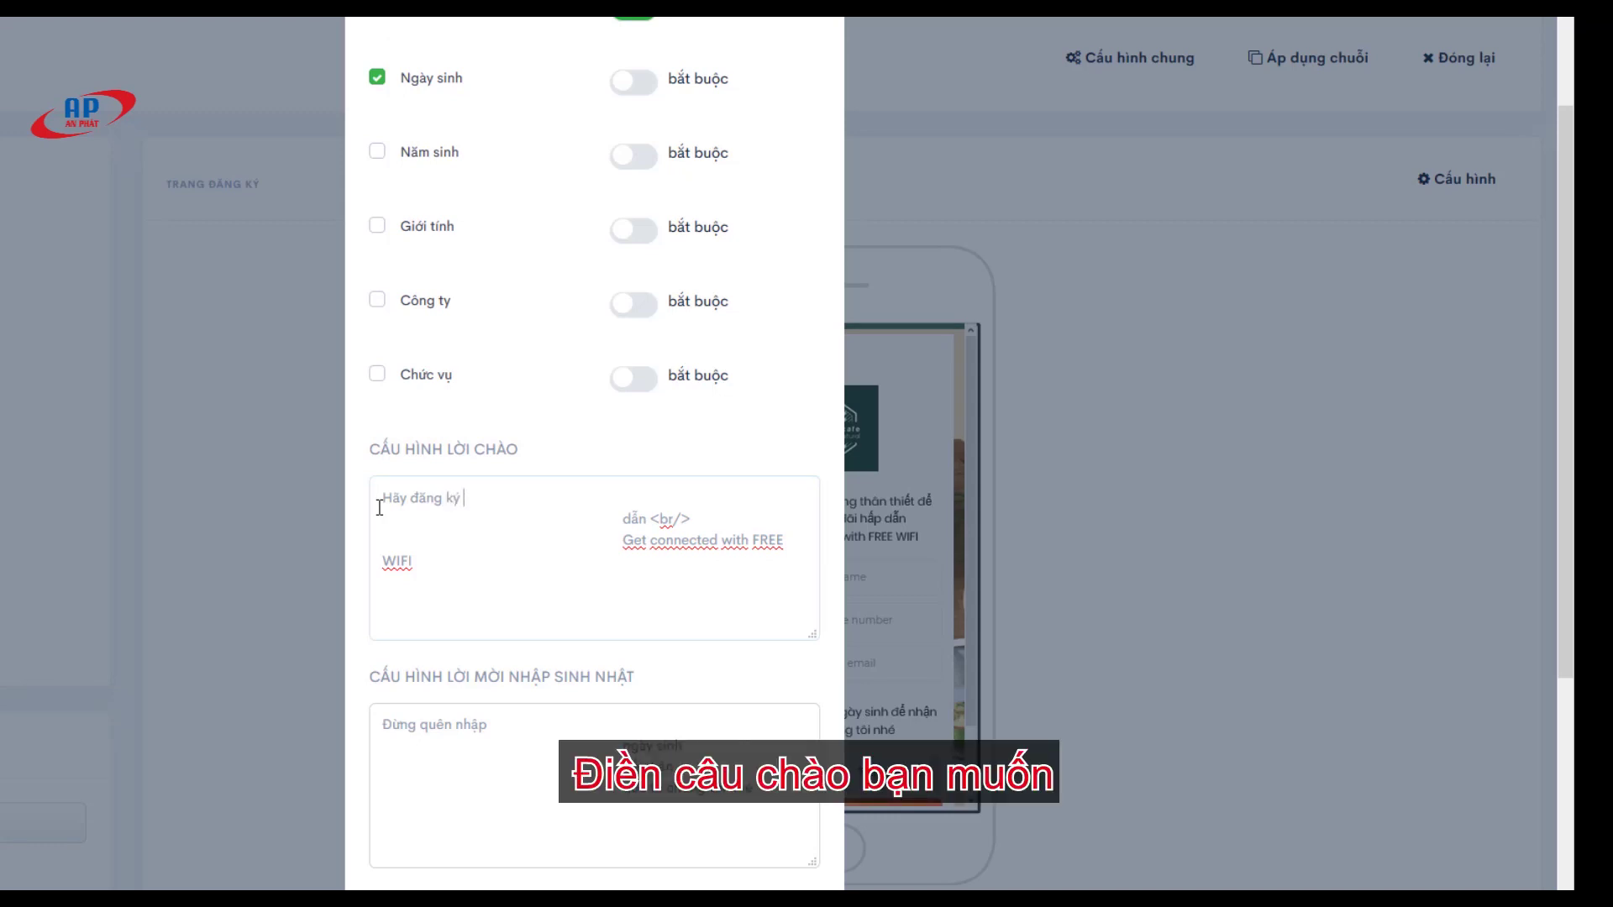
type("để trở thành thành viên thân thiết")
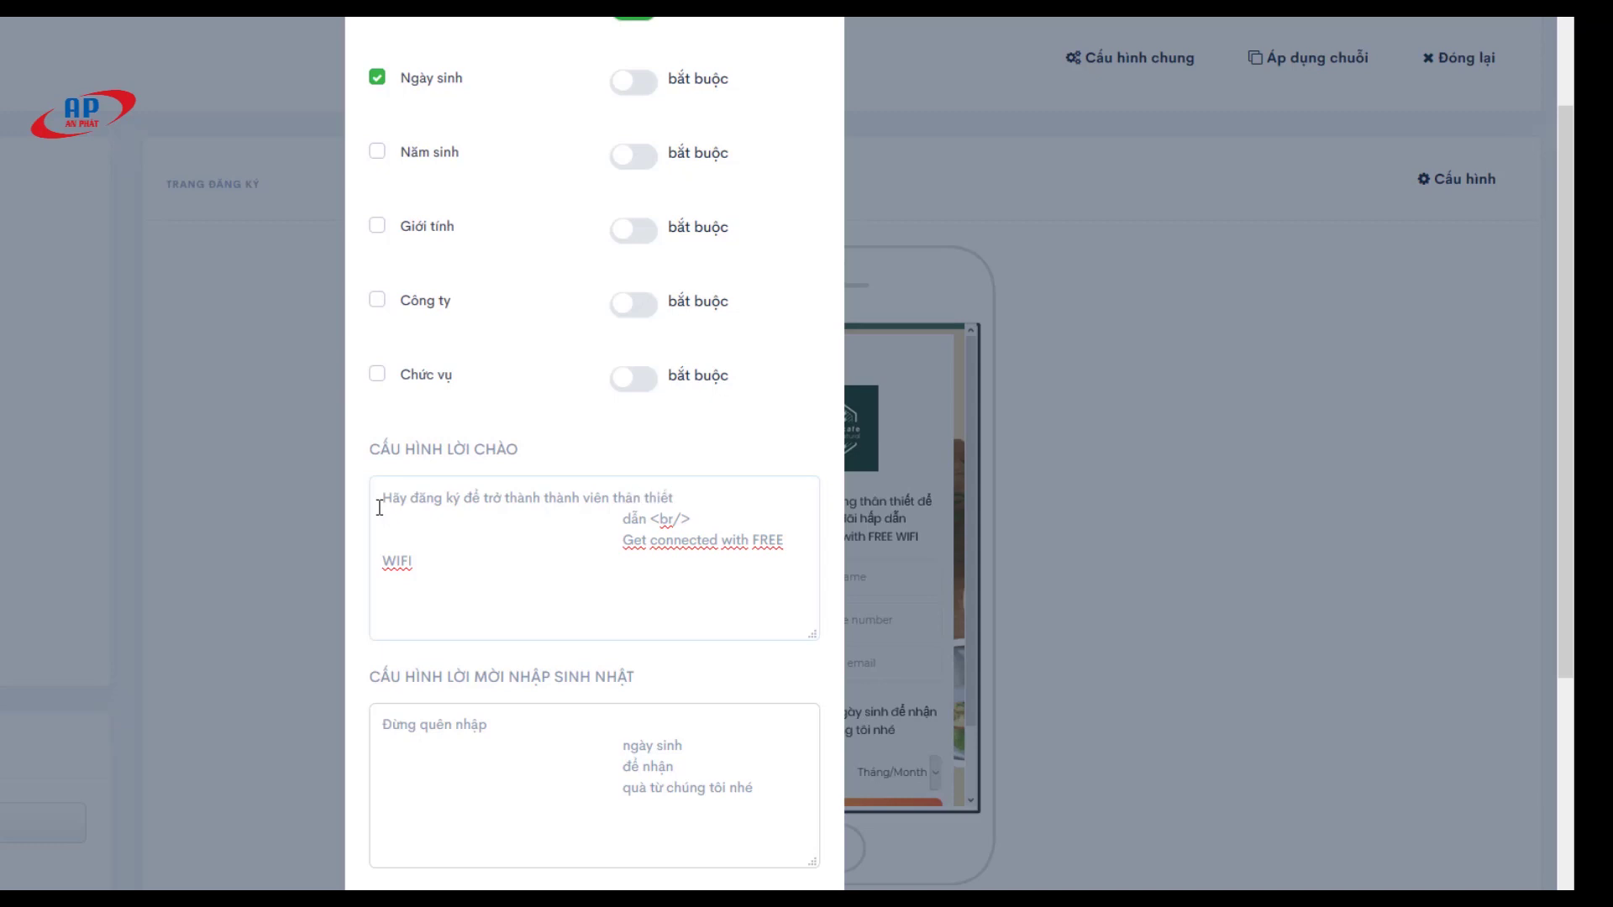
key("ctrl+Delete")
key("ctrl+Delete")
Step: Leave the connect button label unchanged and save the registration page with Cập nhật
scroll(522, 633, "down", 4)
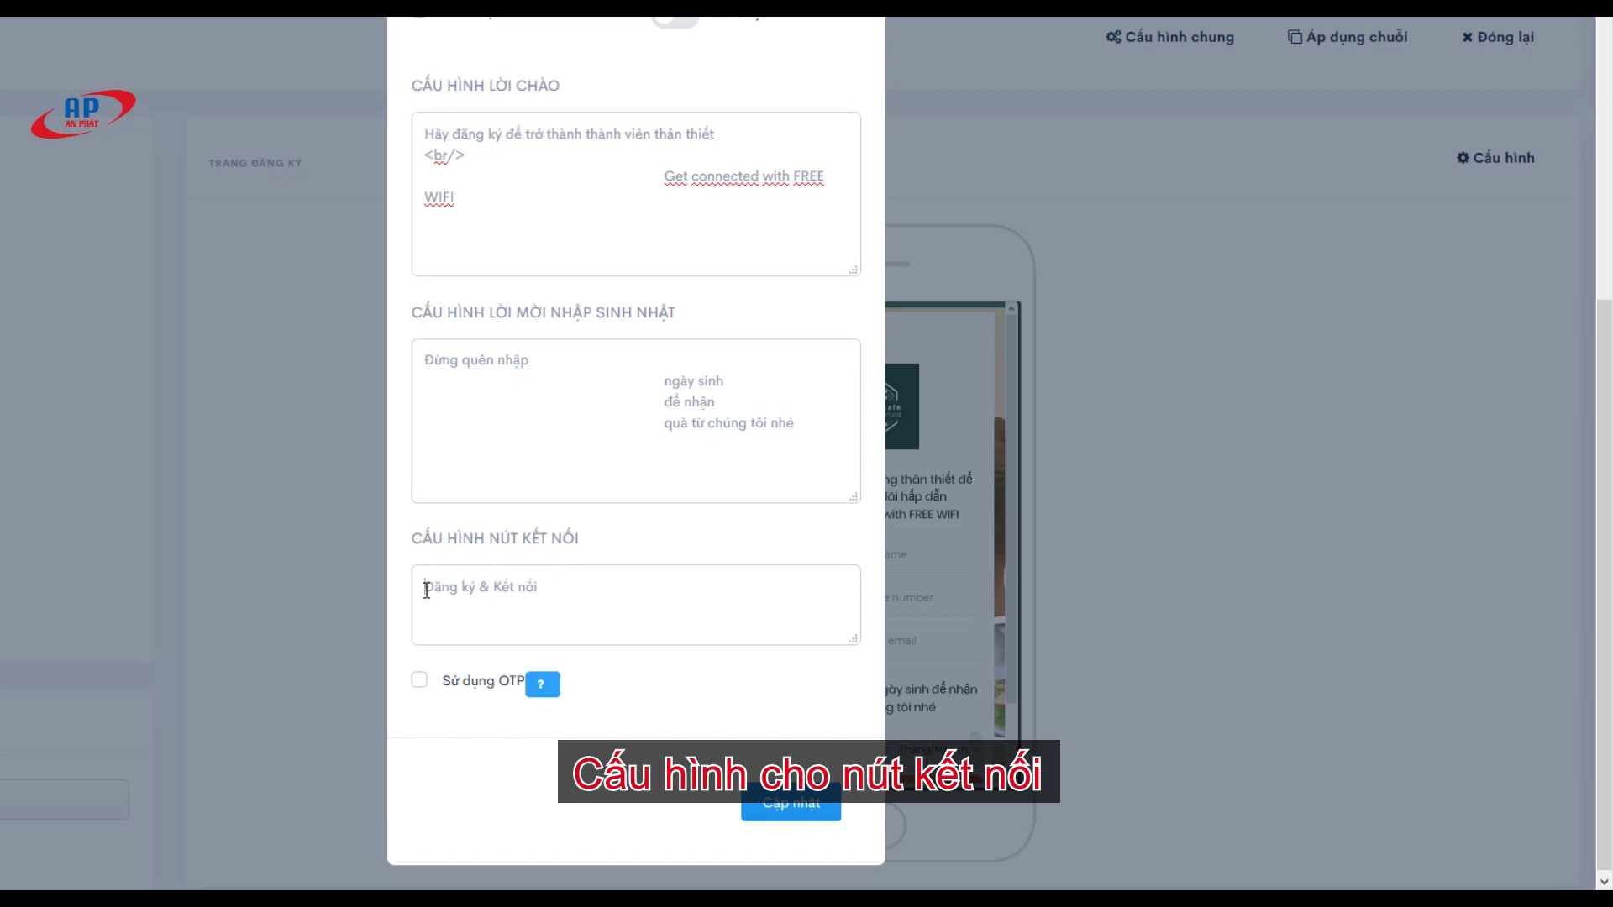
left_click_drag(426, 590, 552, 586)
left_click(603, 614)
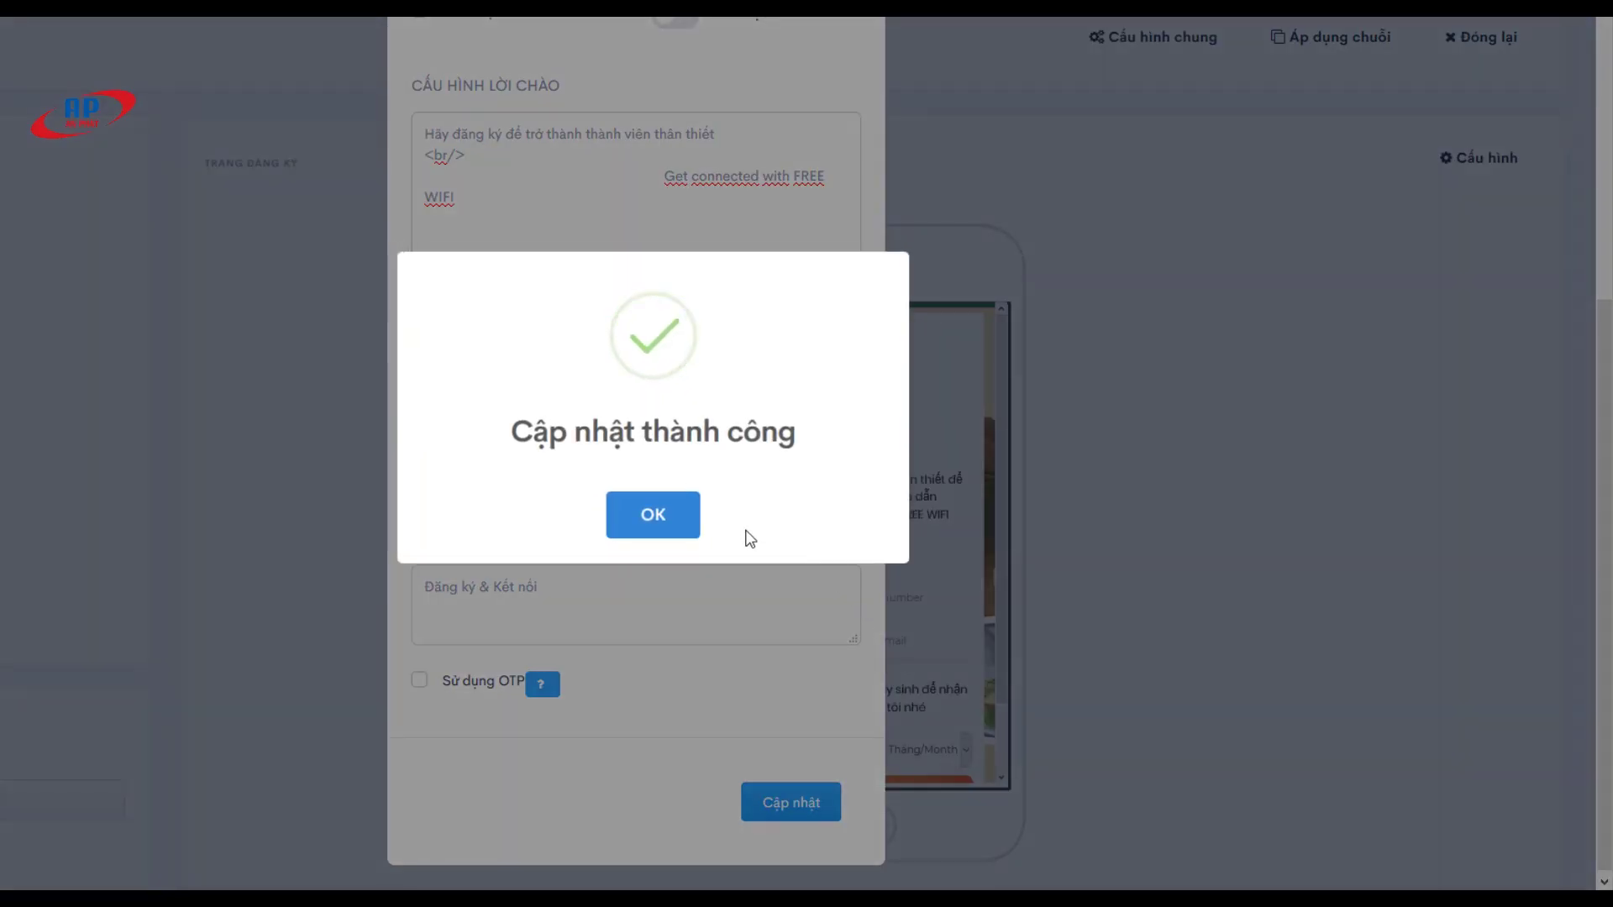
left_click(660, 516)
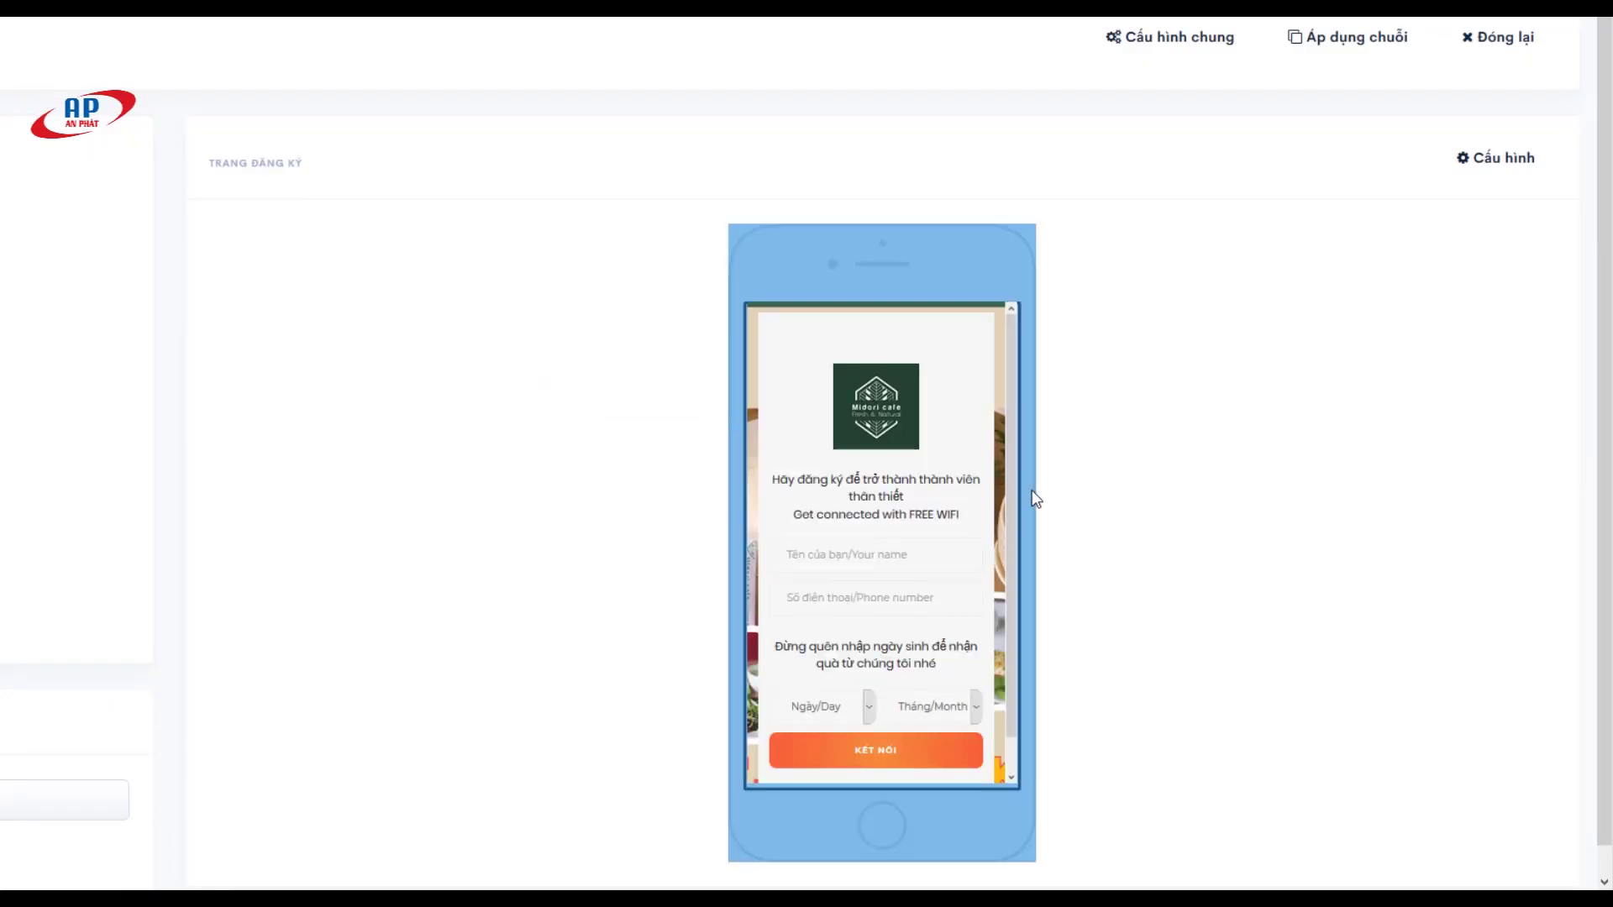
scroll(900, 468, "down", 2)
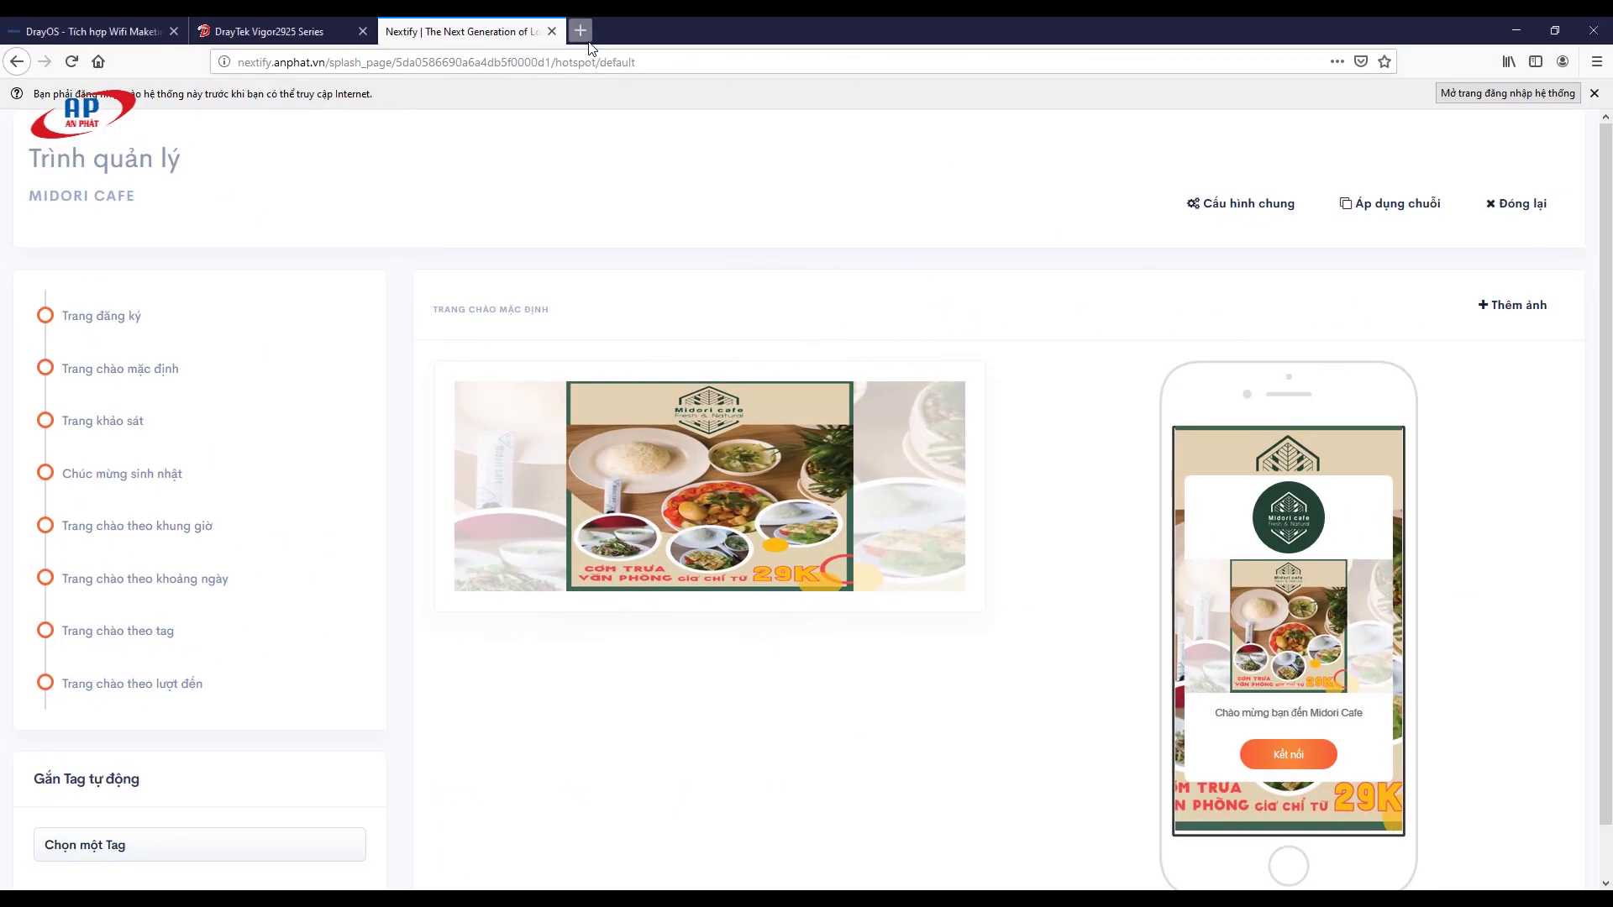
Step: Load genk.vn in a new tab to trigger the hotspot portal and continue to registration
left_click(580, 31)
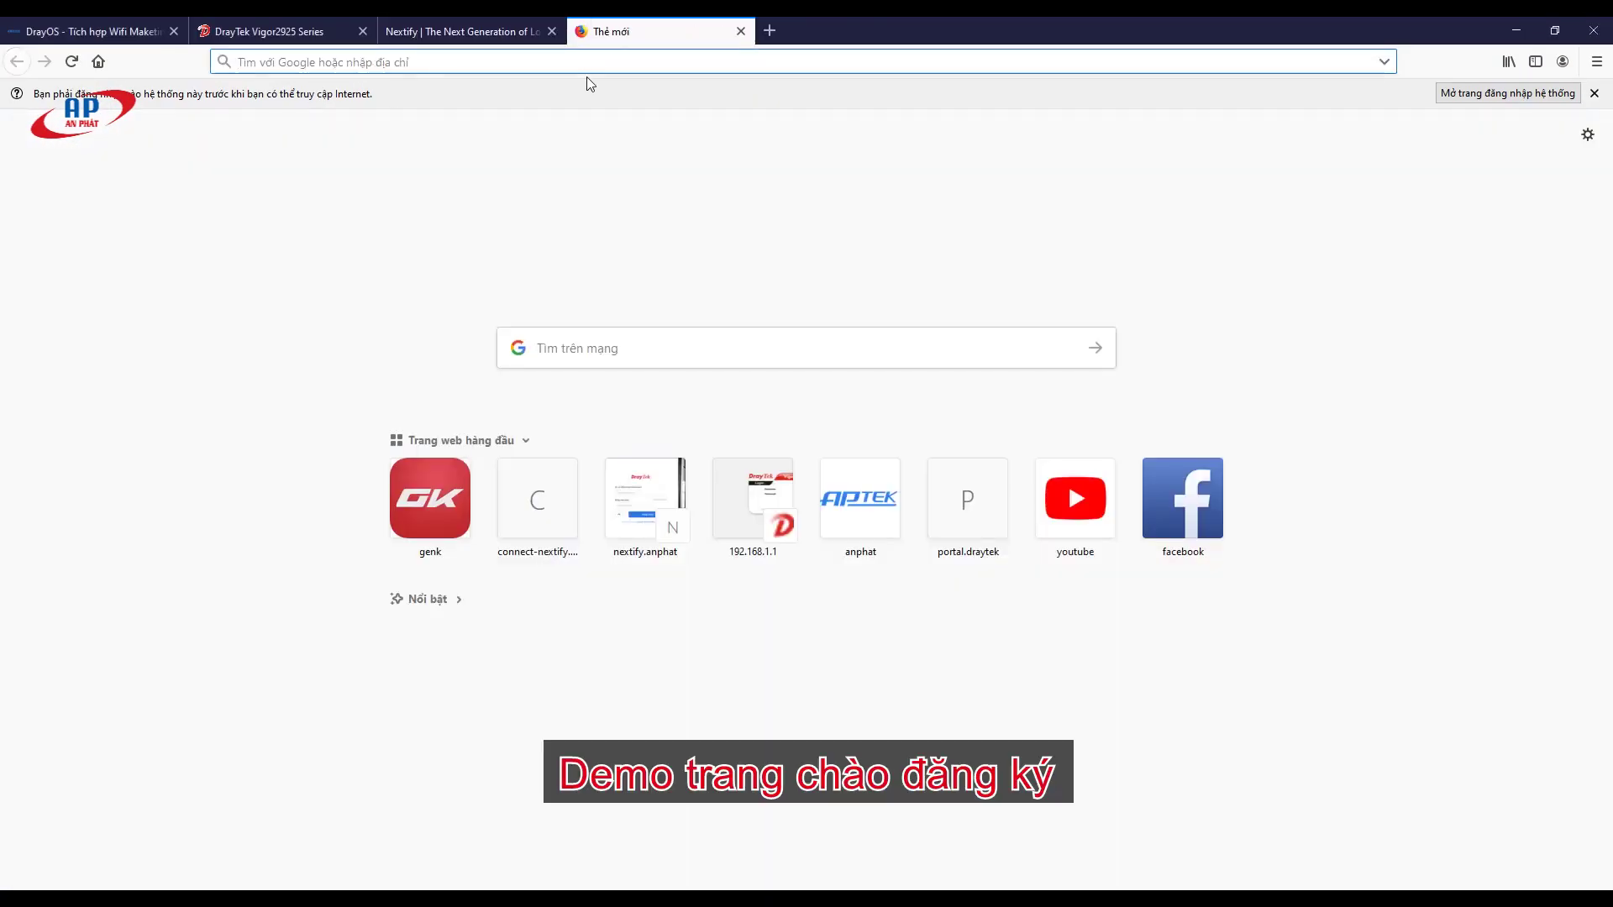
type("genk.vn/")
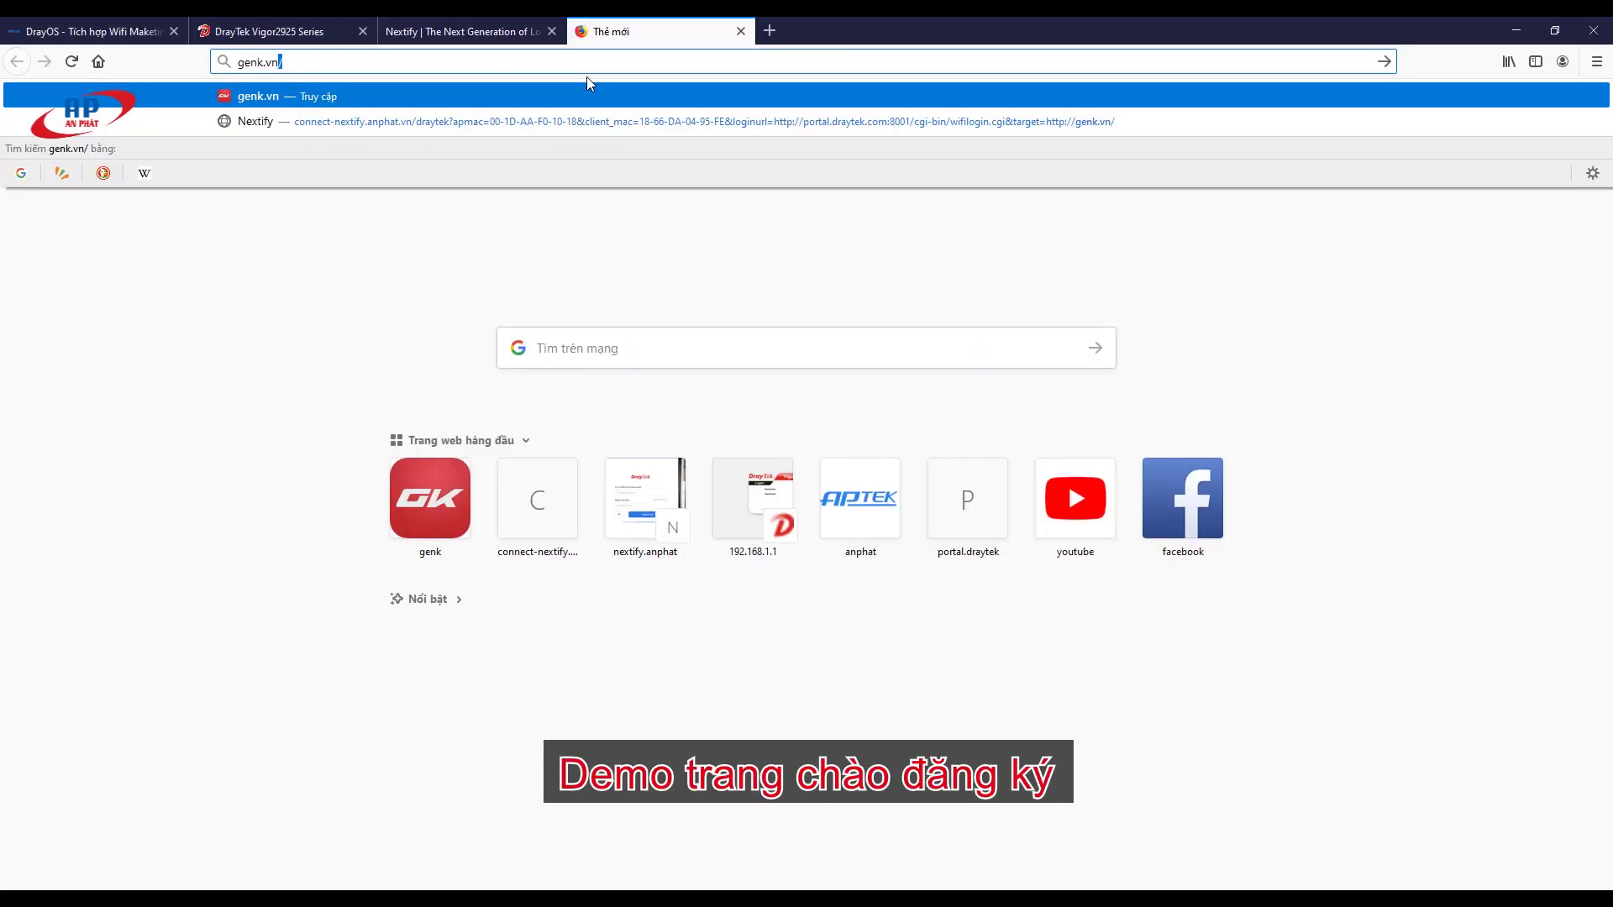
key("Return")
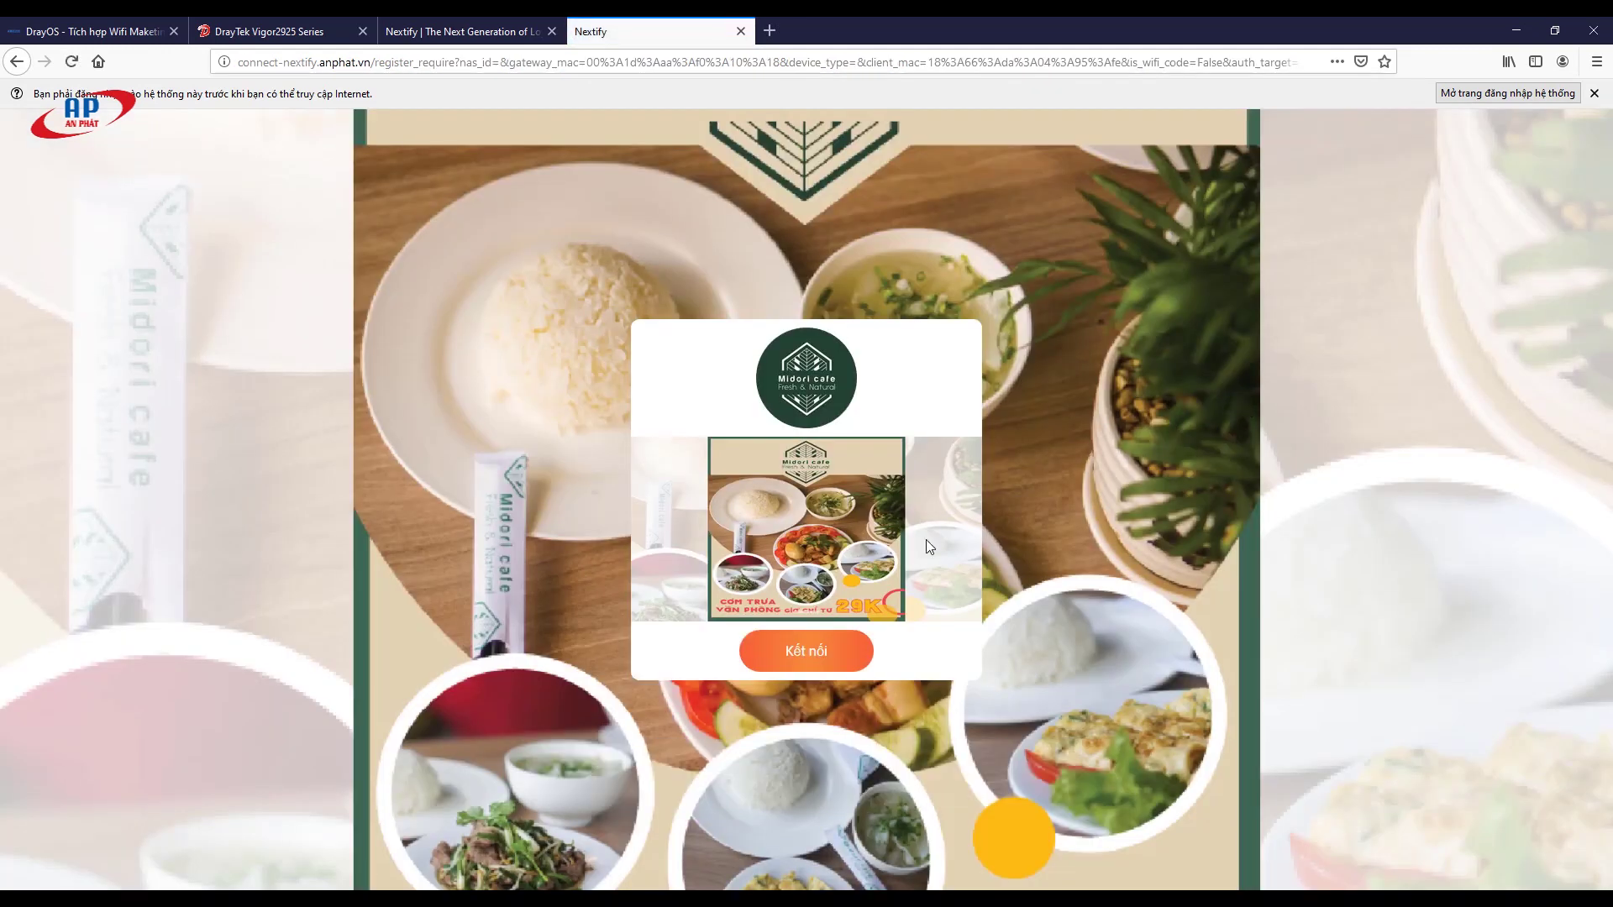
left_click(808, 652)
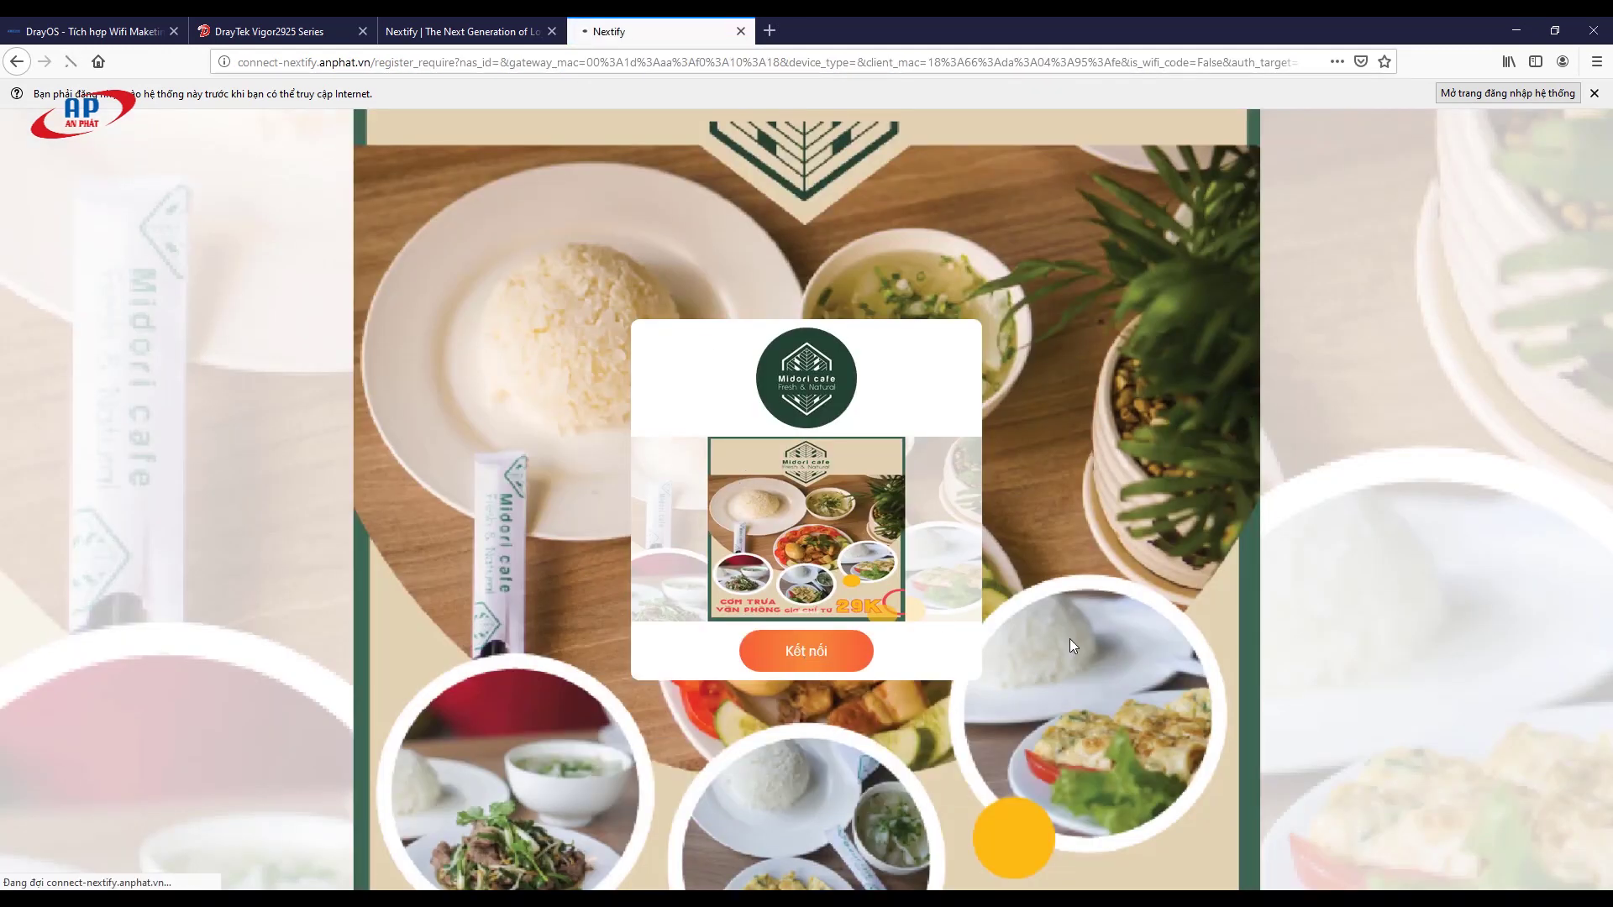
triple_click(713, 380)
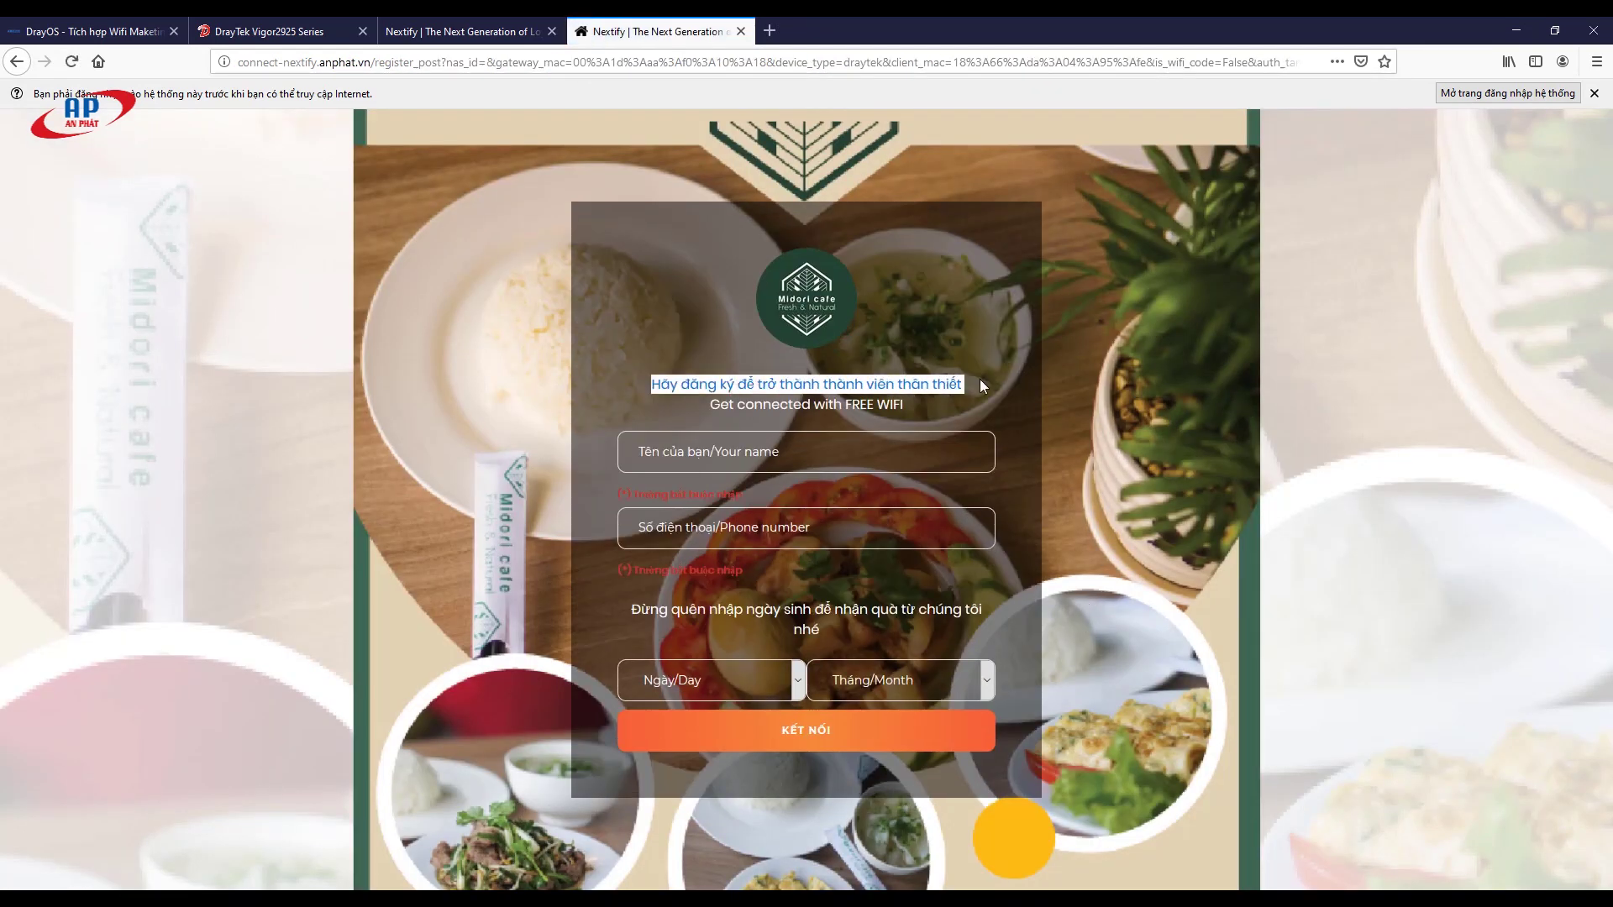
Step: Register with the guest's name, phone number and birthday 8/8, then connect to the internet
left_click(668, 451)
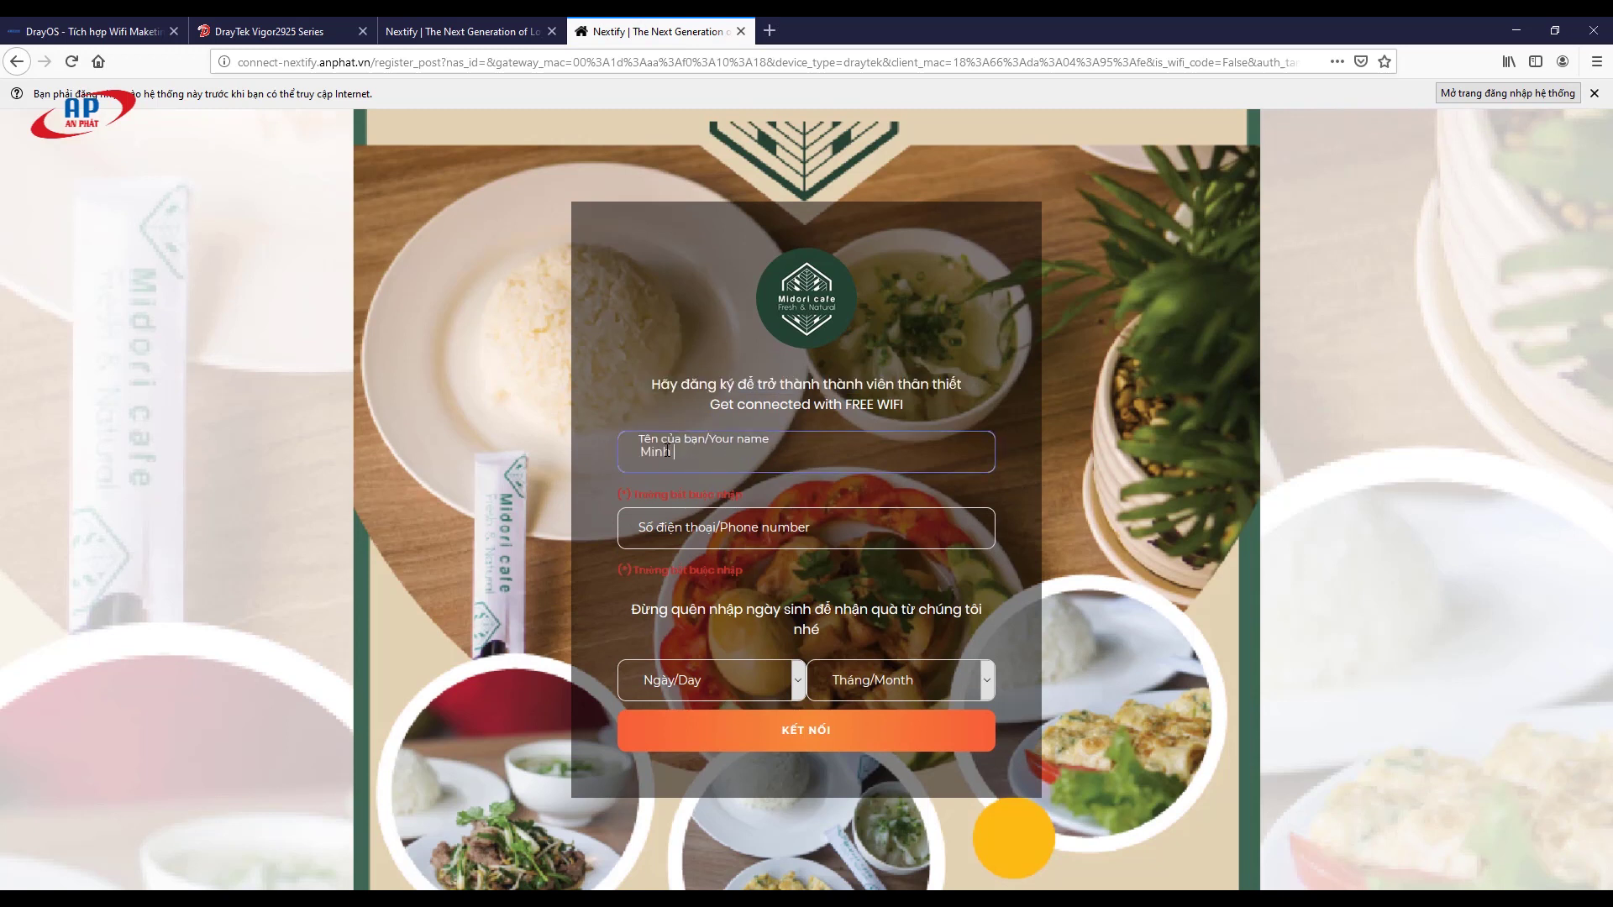
key("Tab")
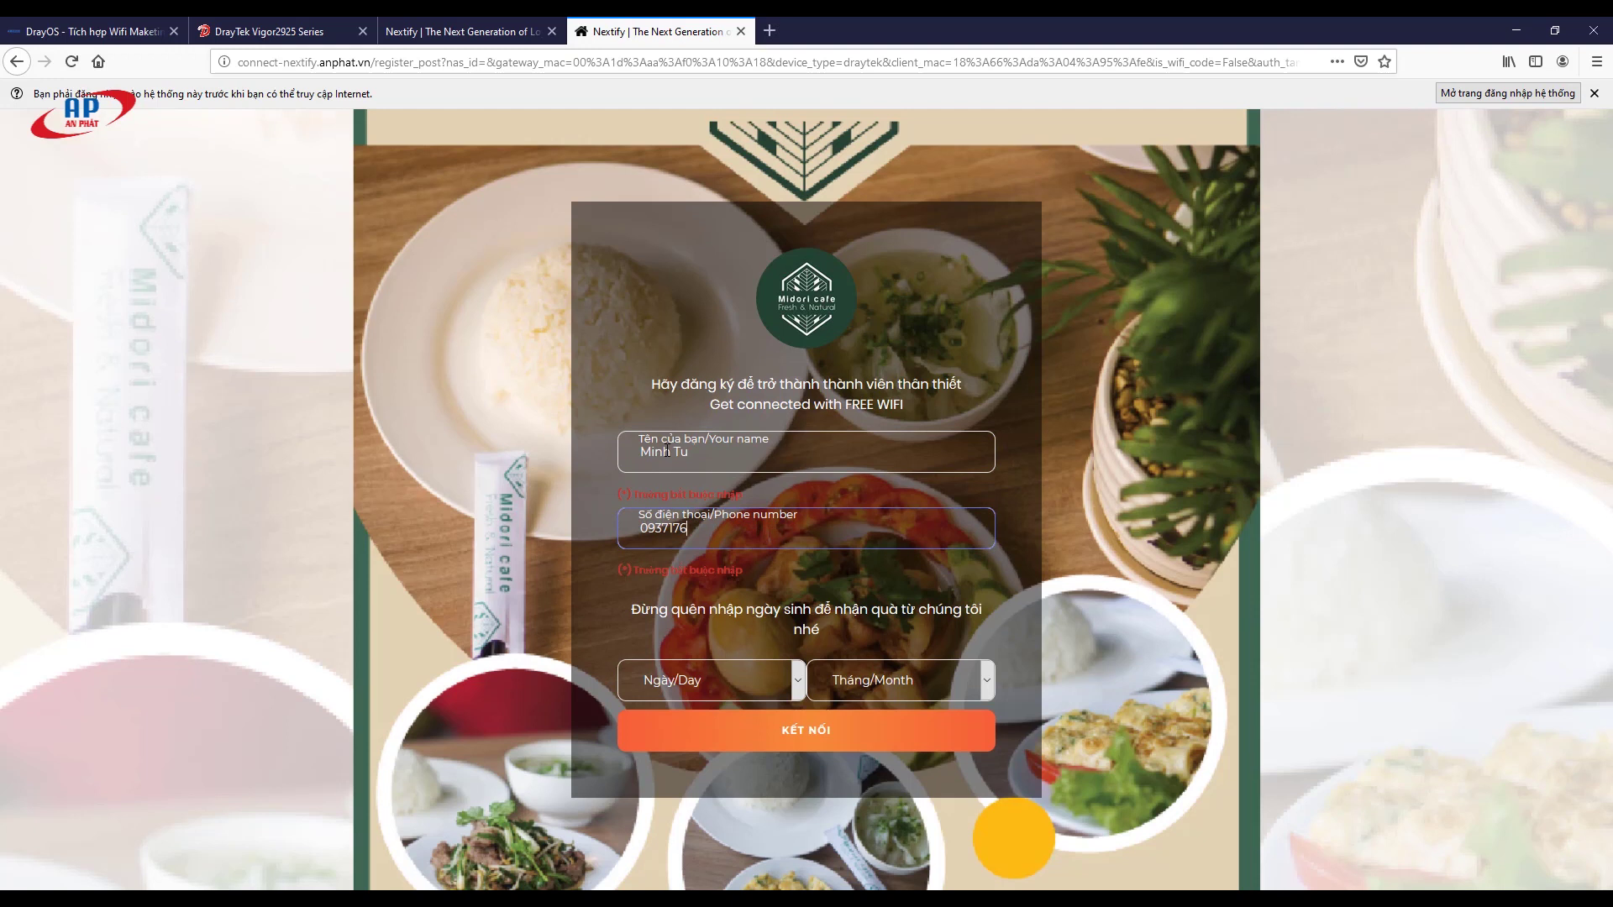
left_click(747, 679)
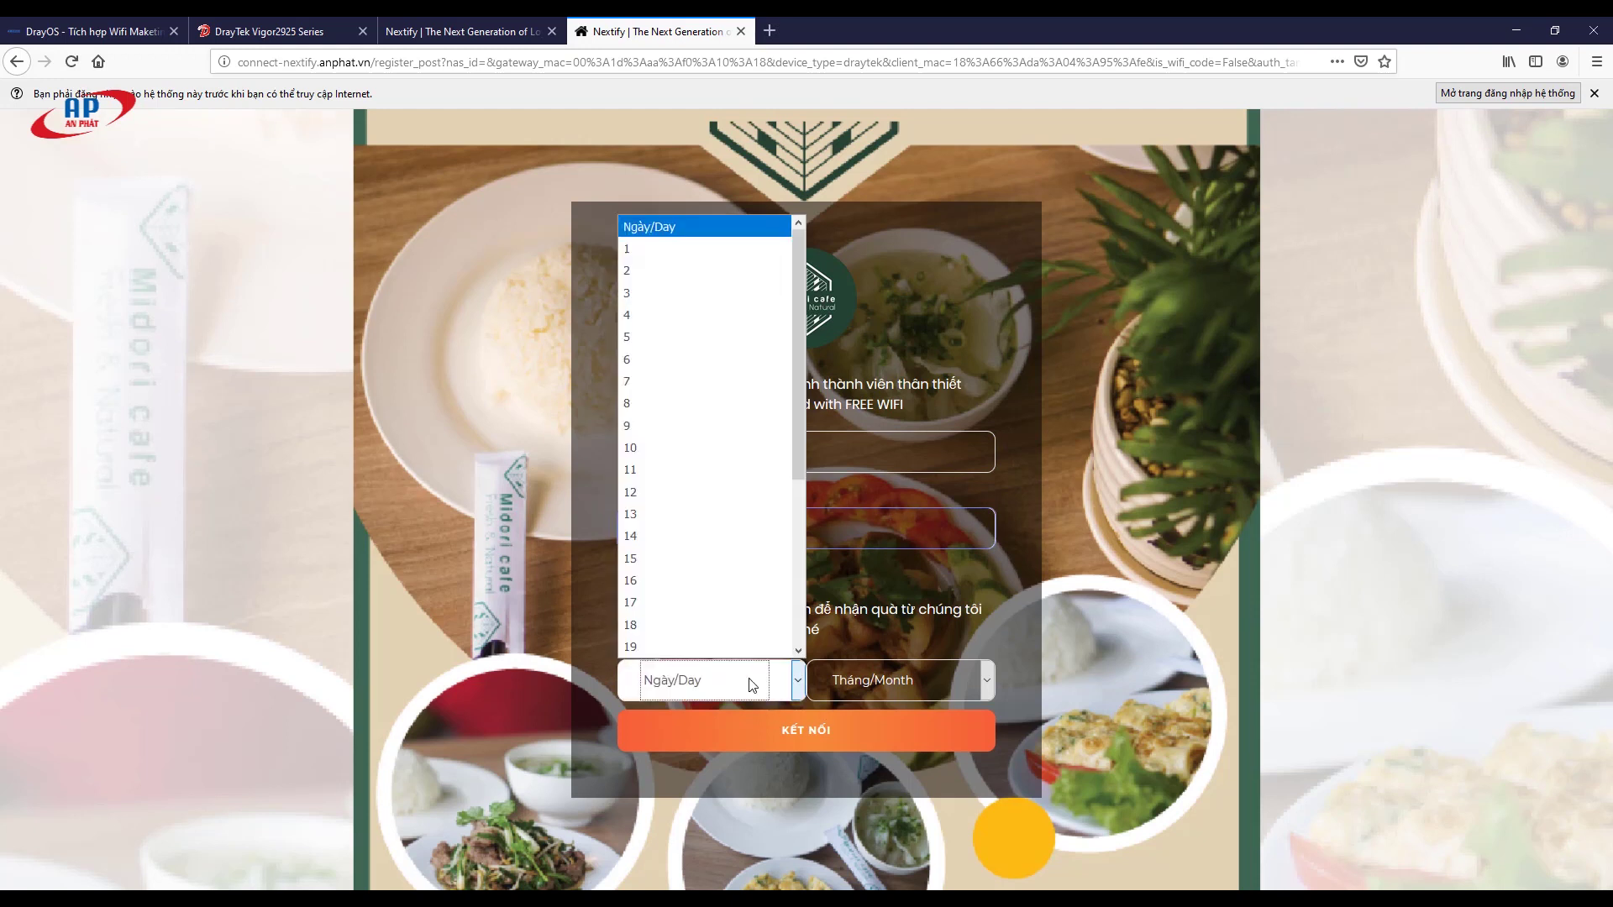
left_click(743, 404)
left_click(895, 672)
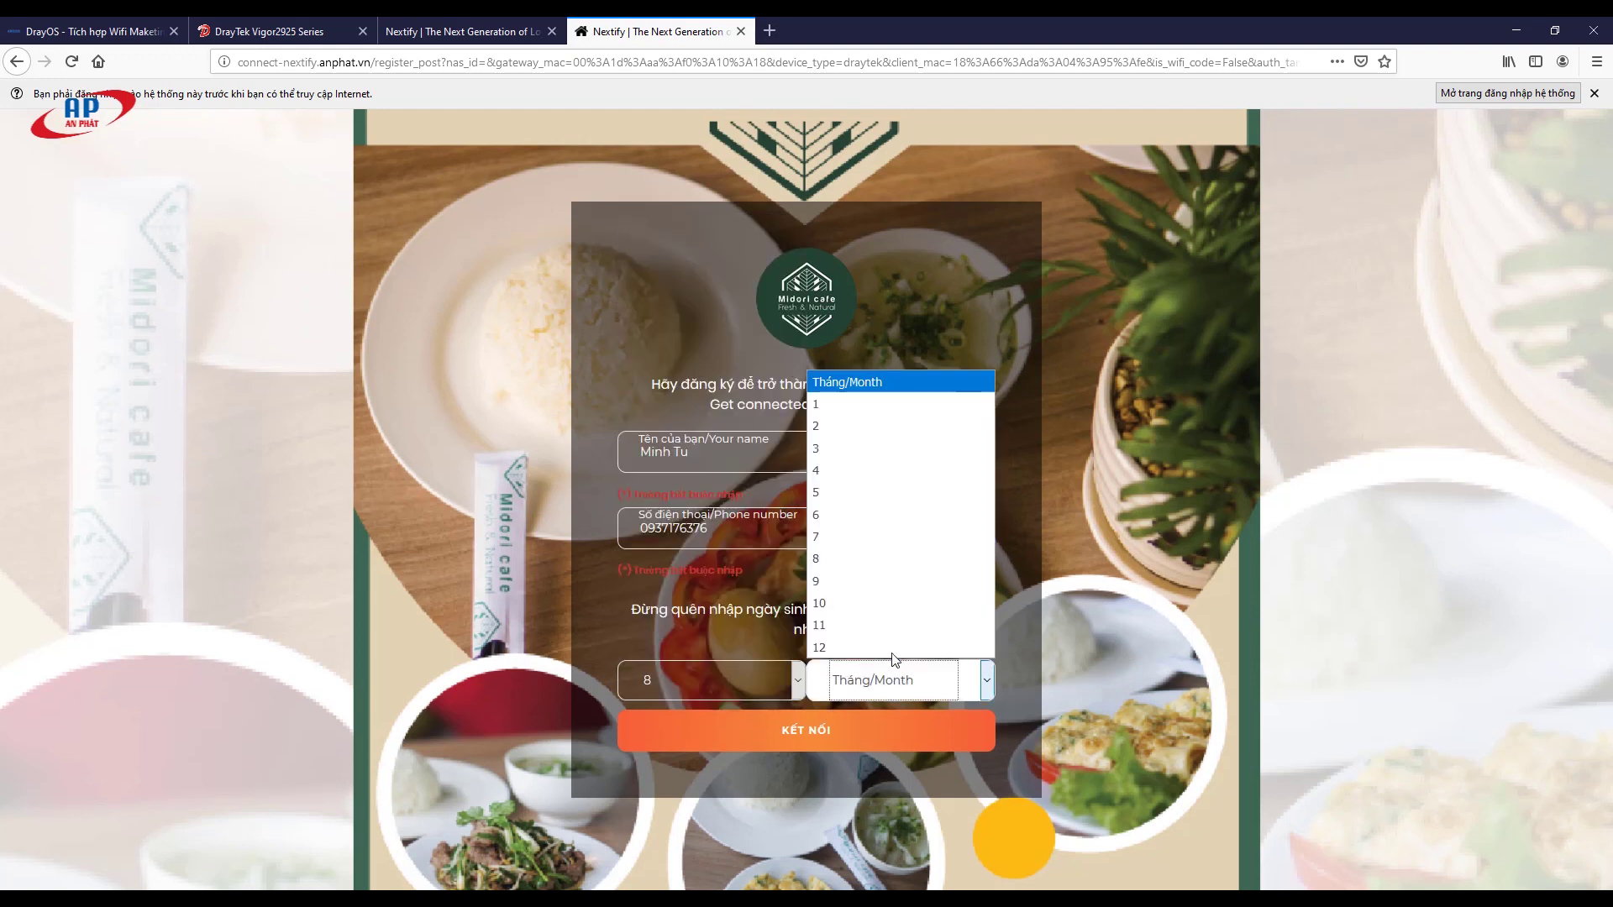
left_click(874, 561)
left_click(810, 742)
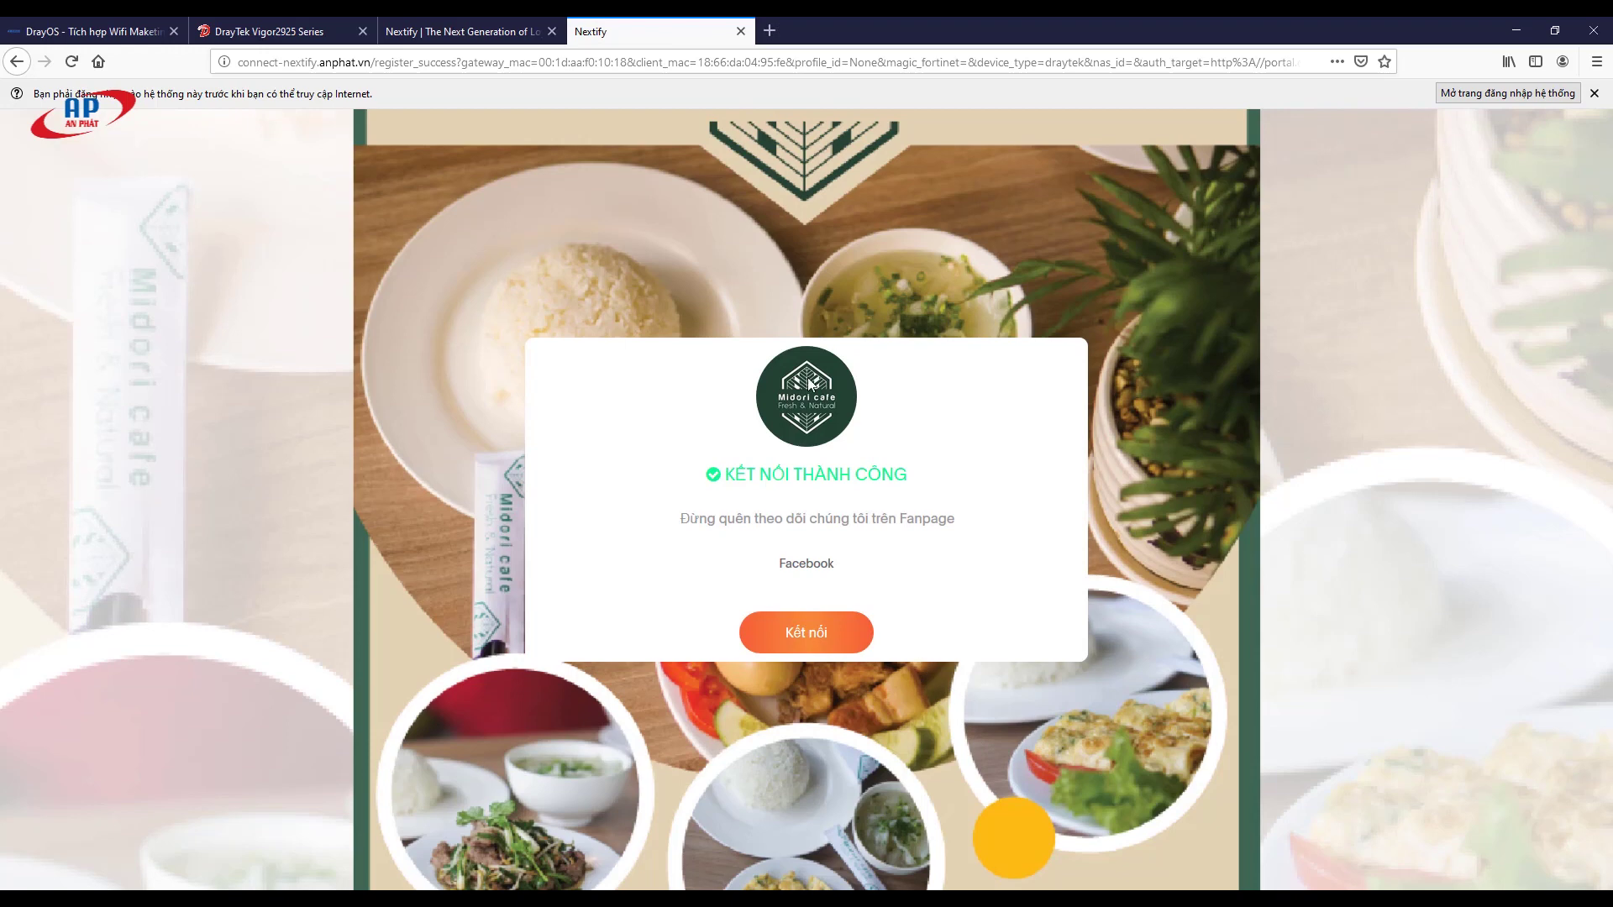
left_click(847, 636)
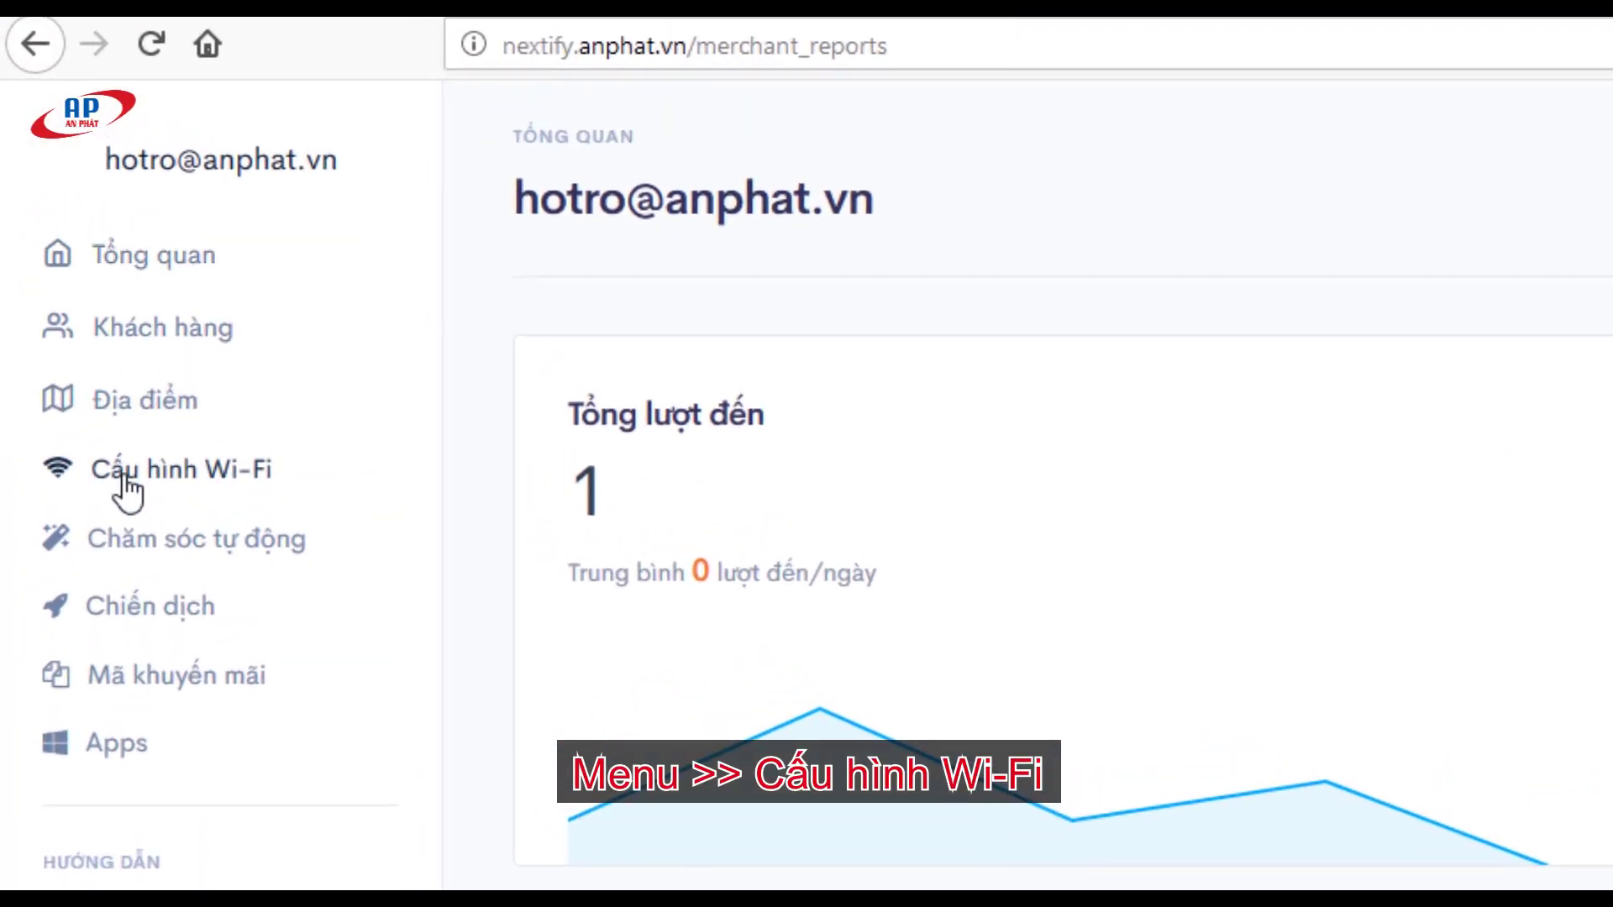
Step: Upload h2-01.jpg as a garden-floor slide in the Midori Cafe welcome slideshow and save
left_click(124, 477)
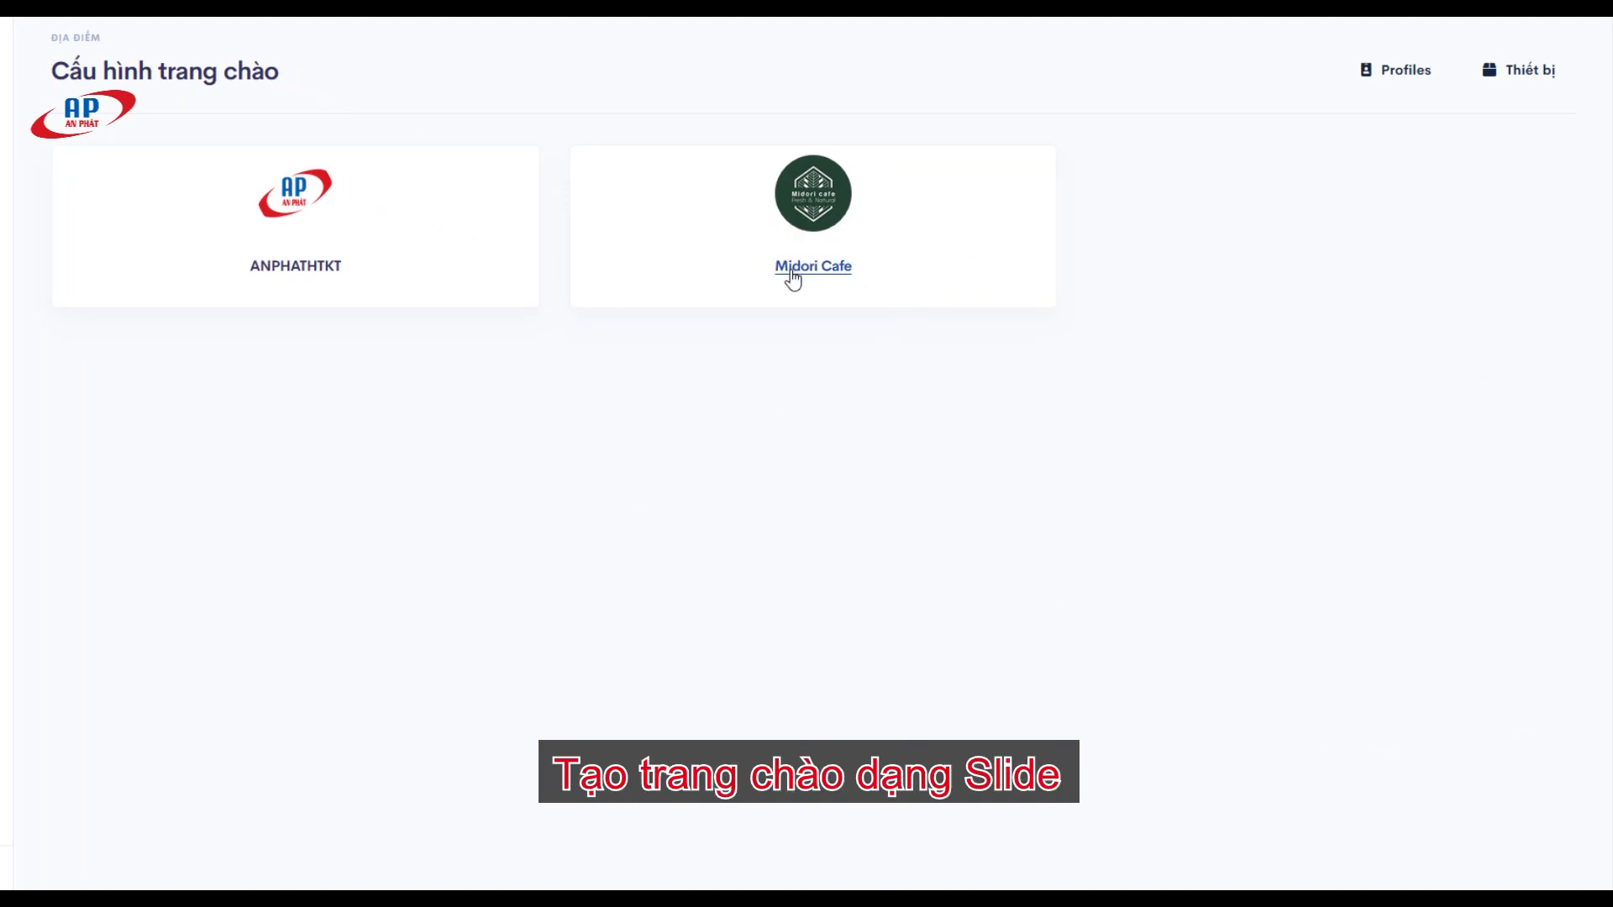
left_click(790, 267)
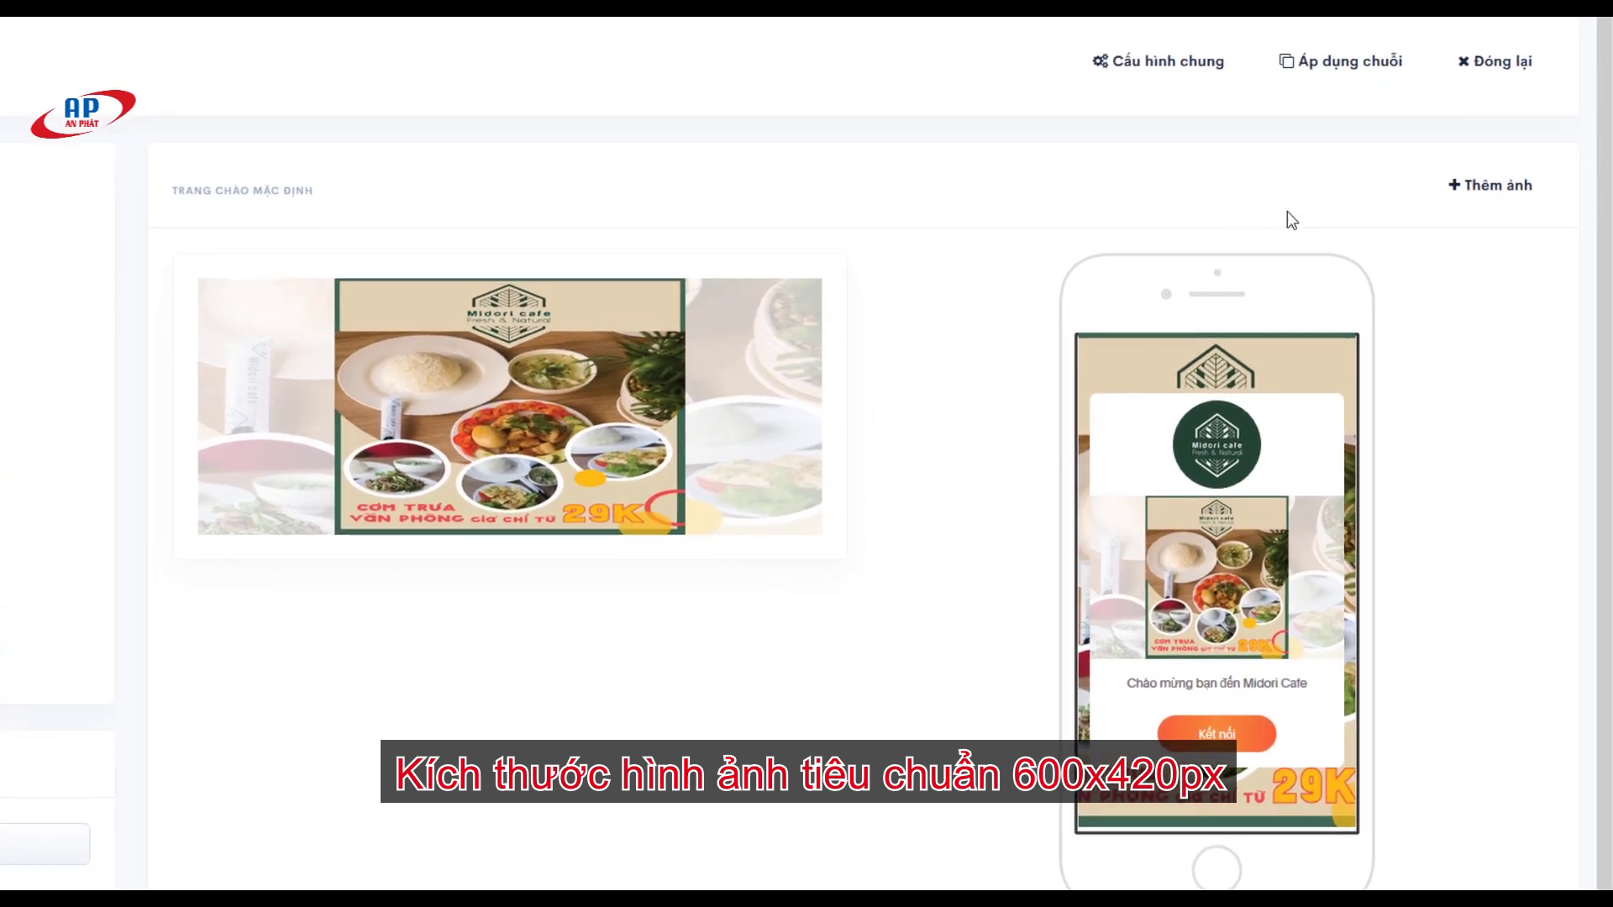
left_click(1474, 198)
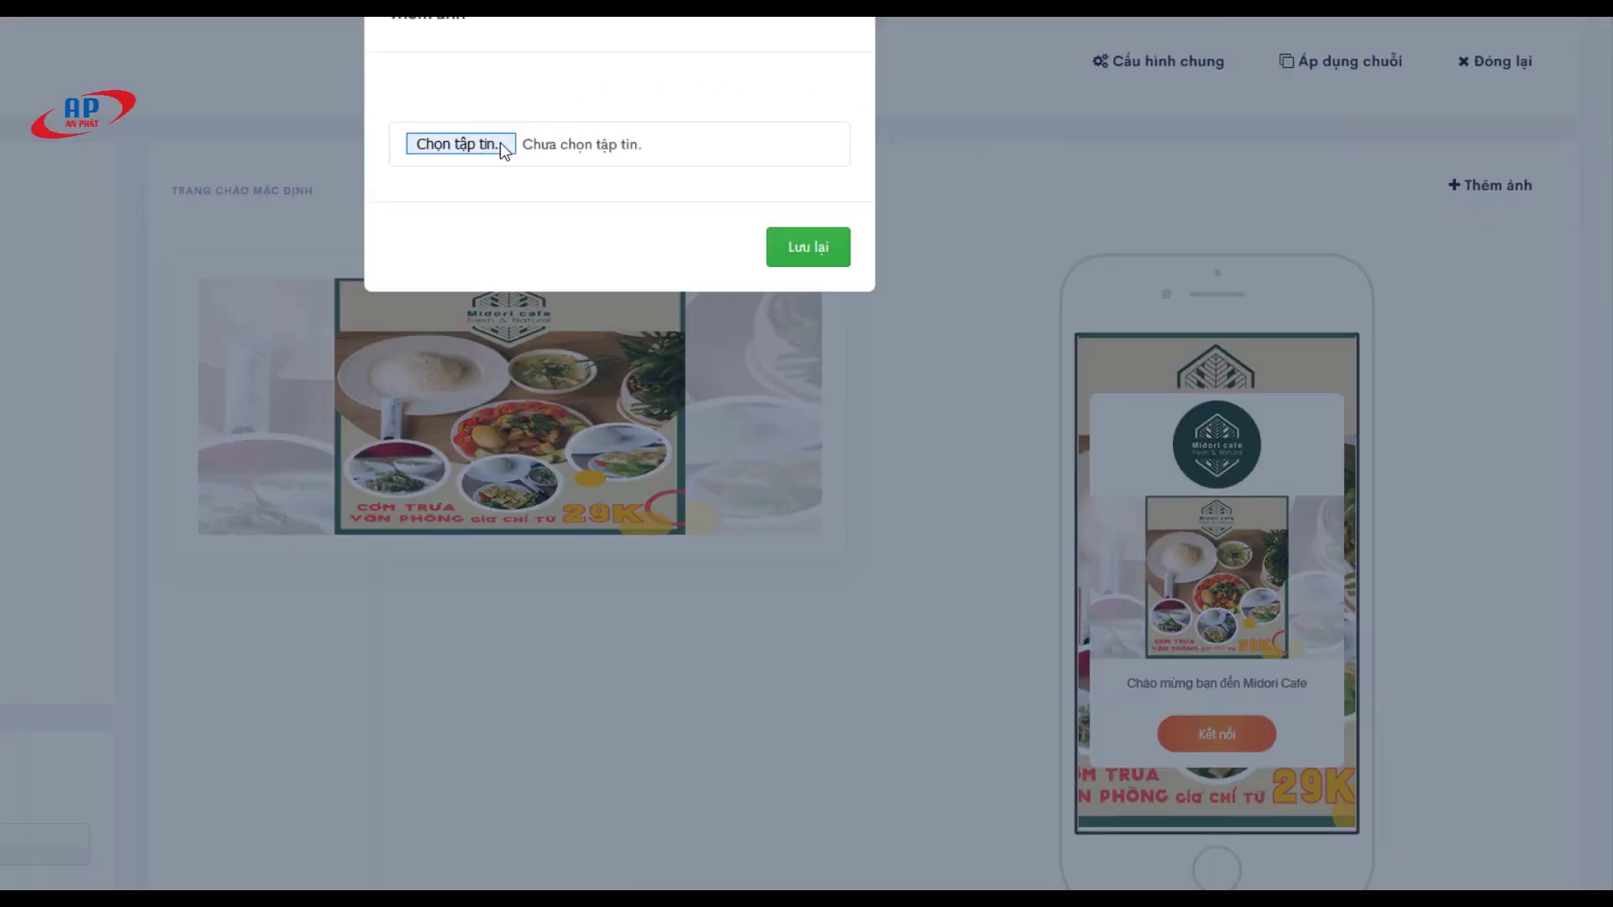
left_click(501, 143)
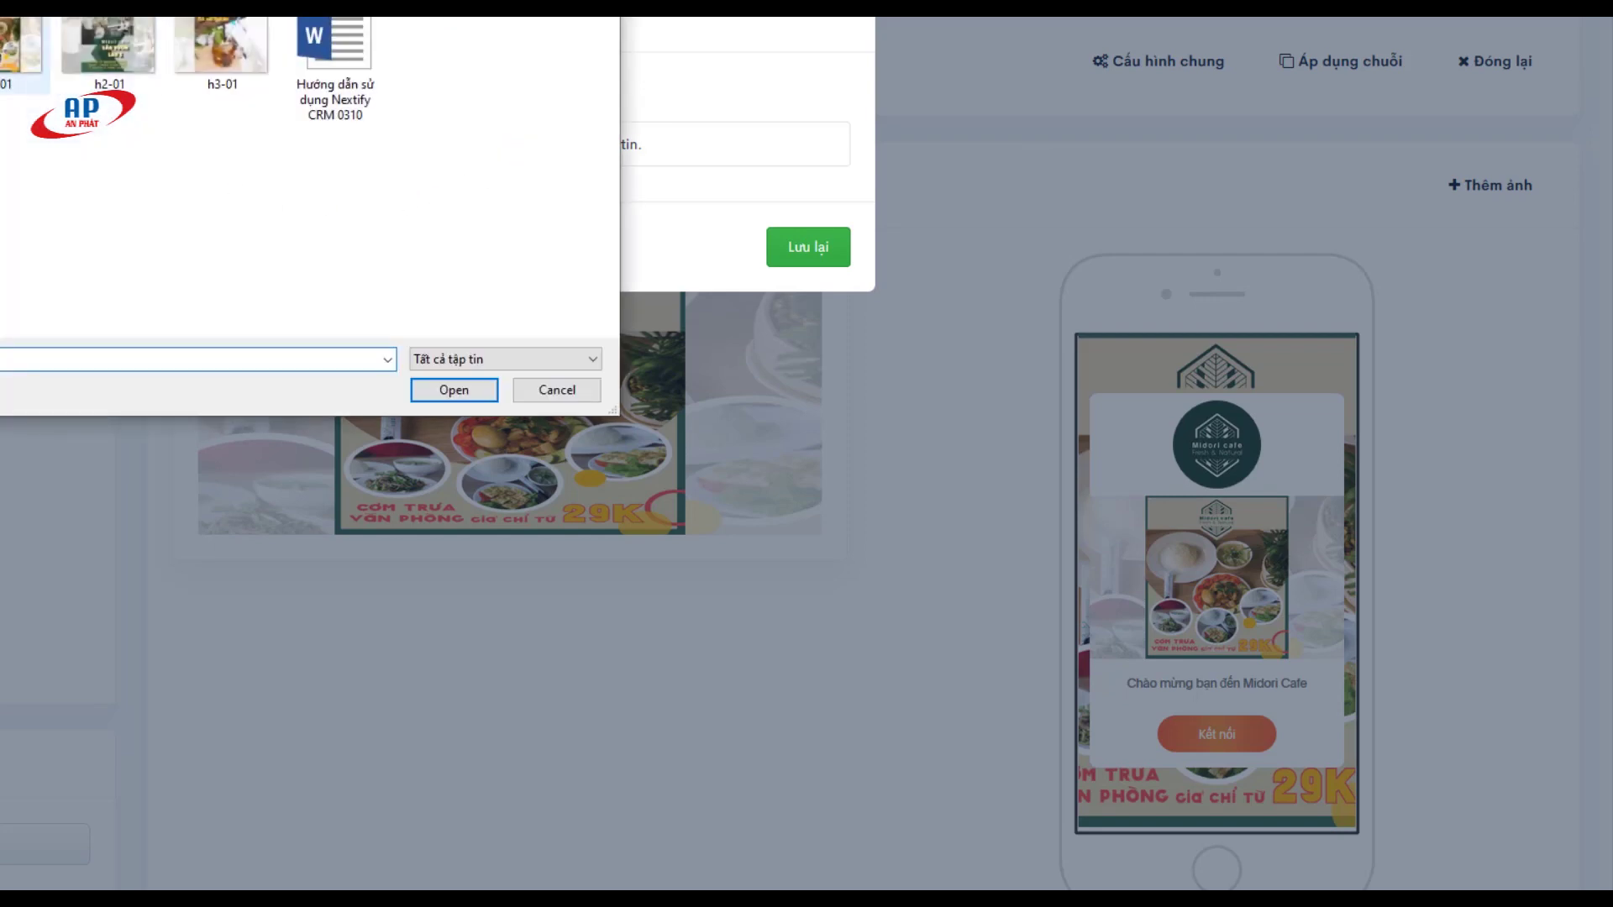
left_click(108, 52)
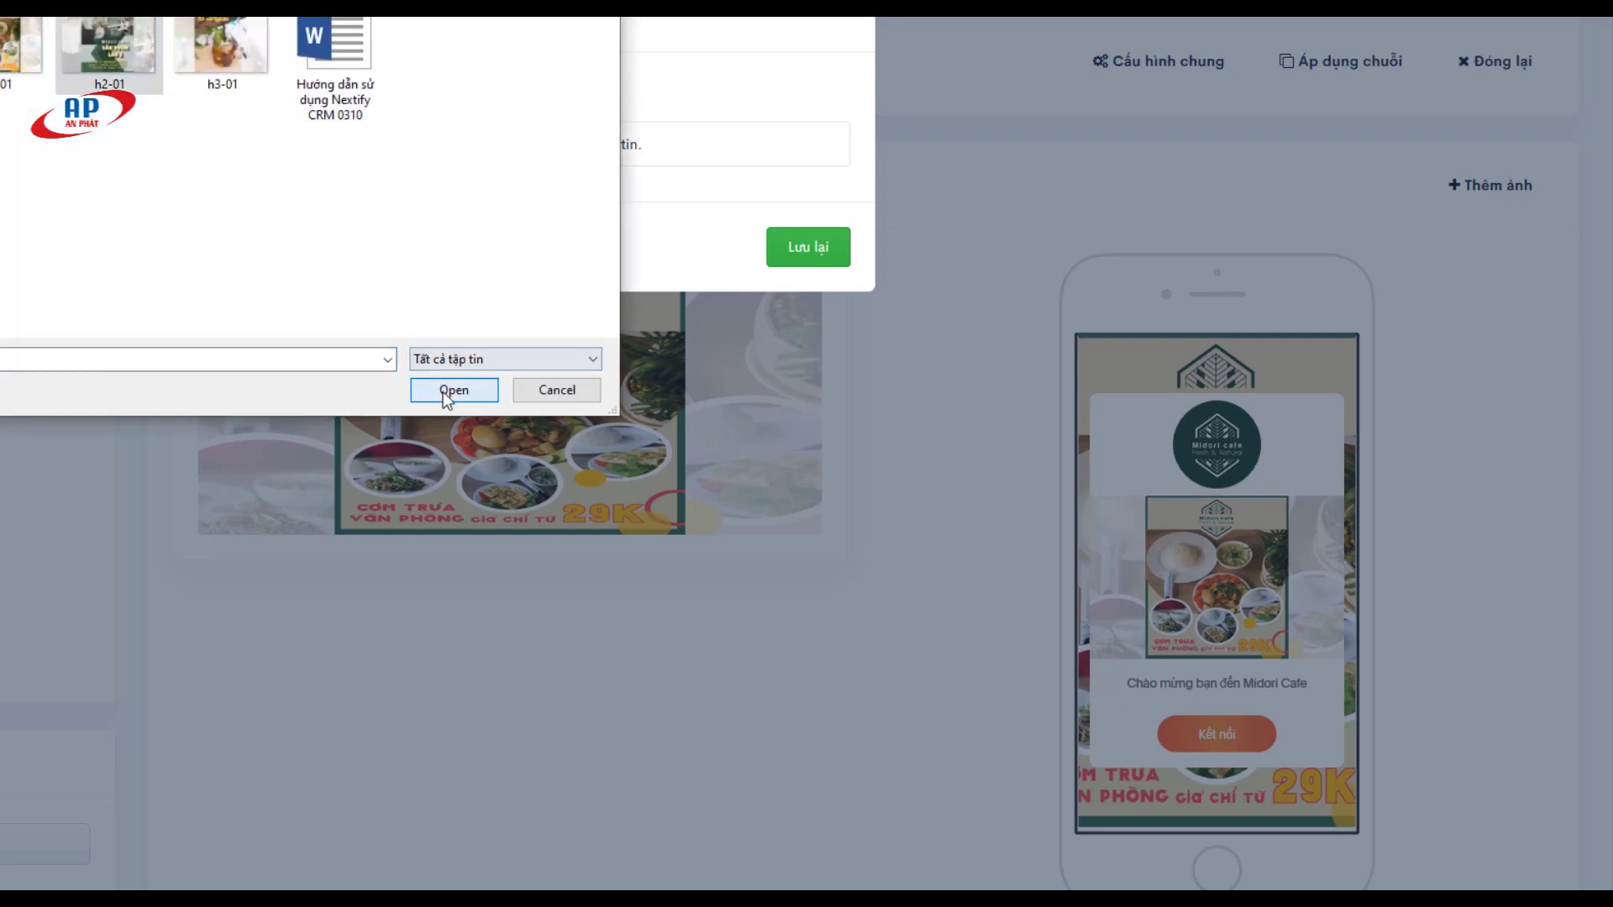
left_click(443, 391)
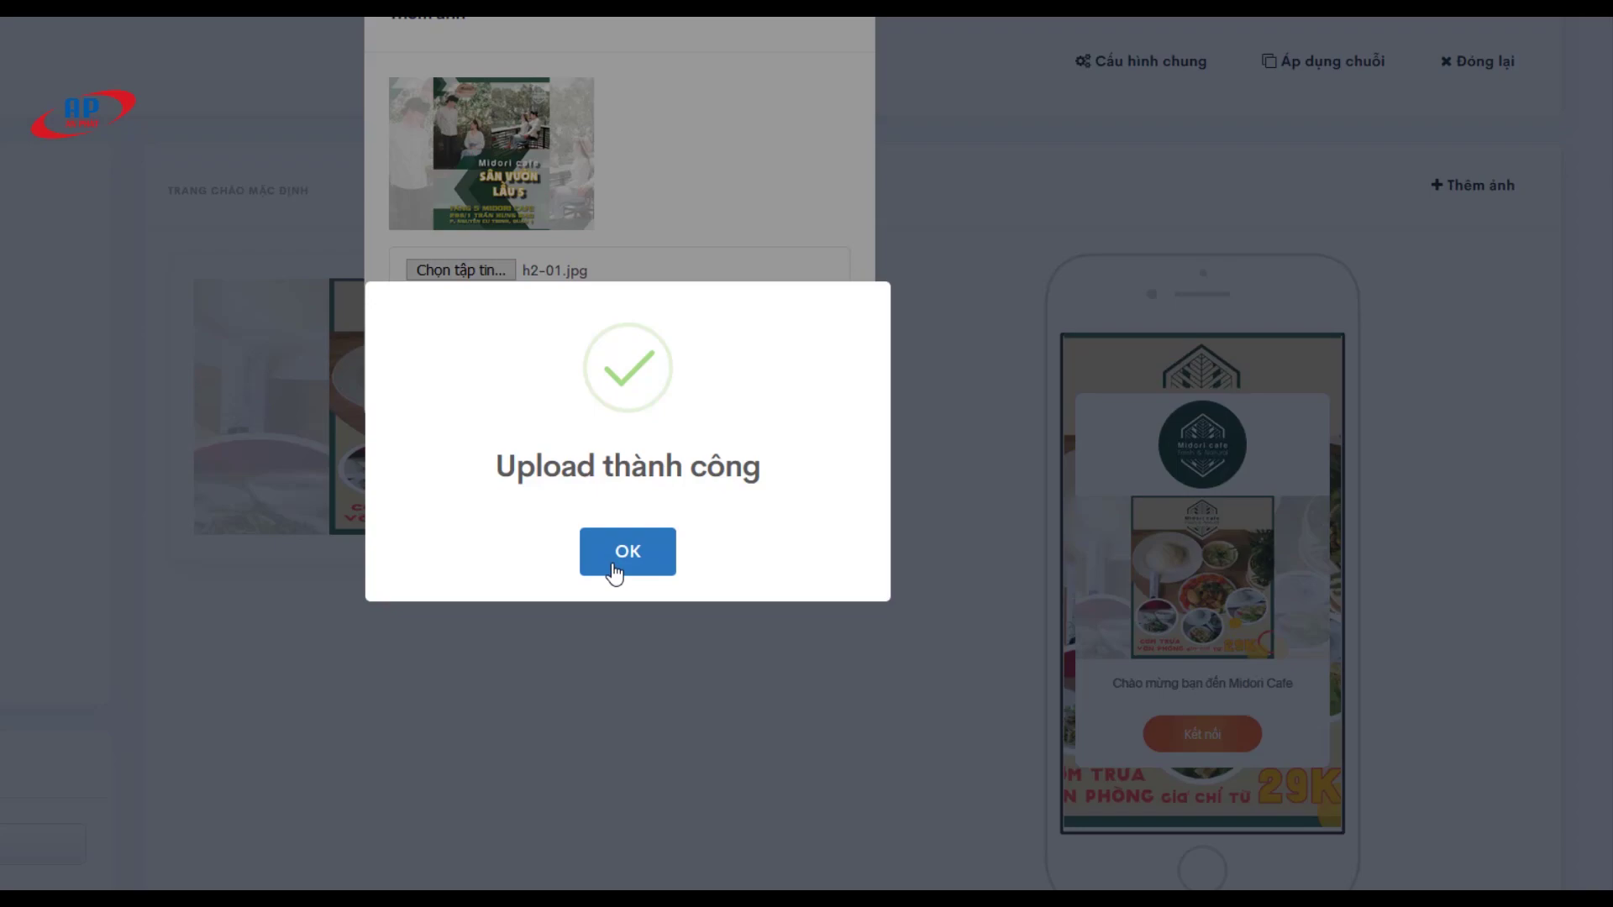
left_click(616, 572)
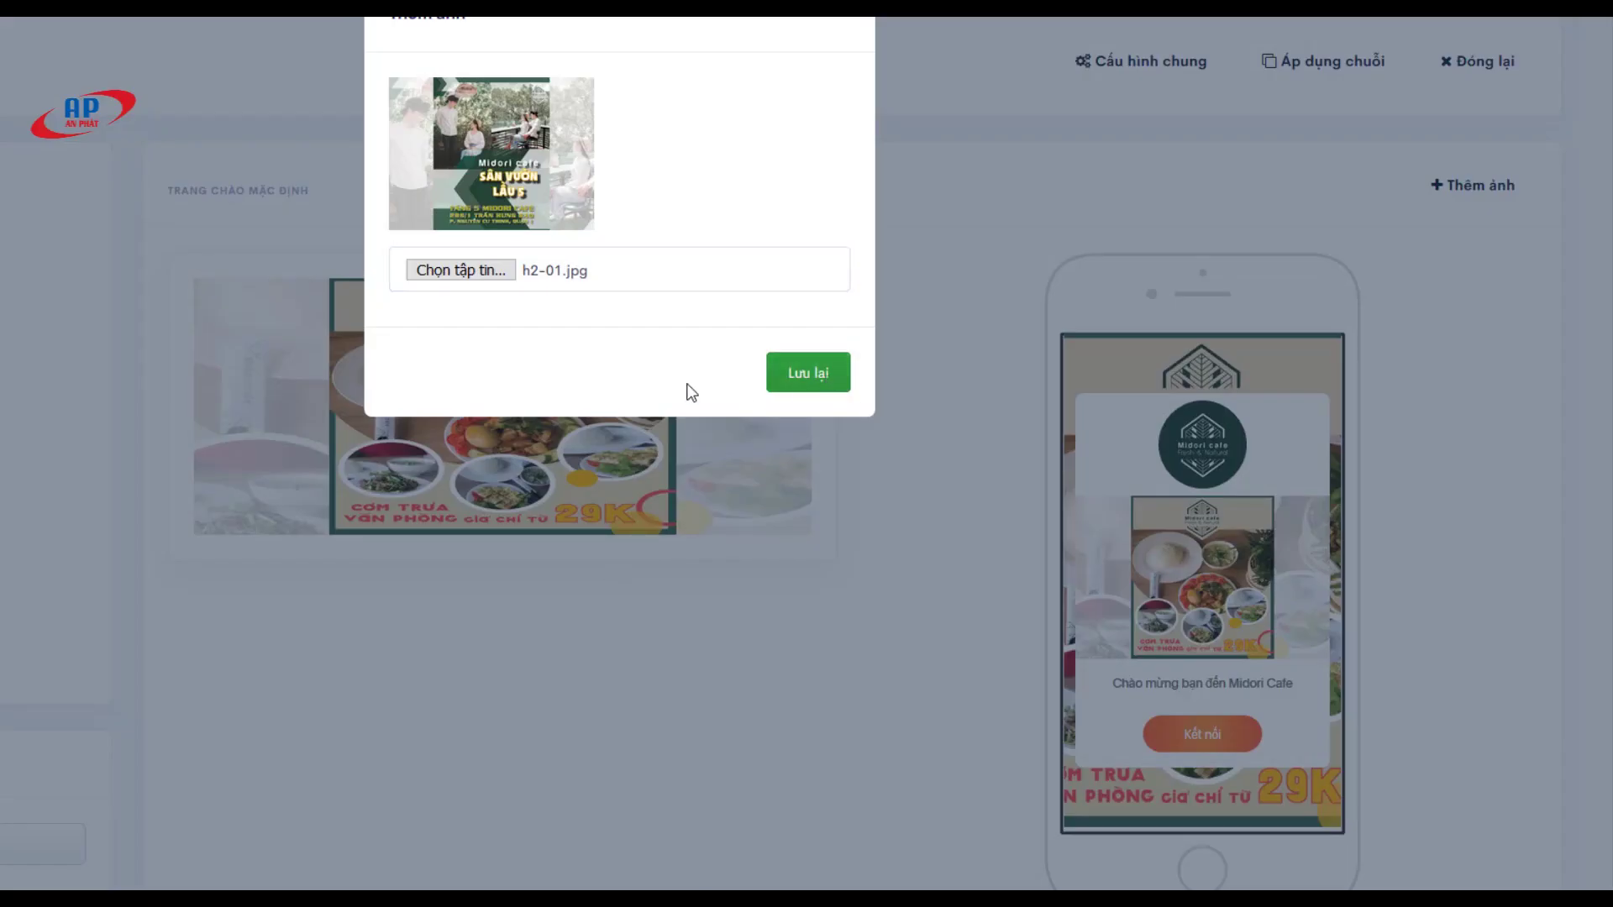
key("Return")
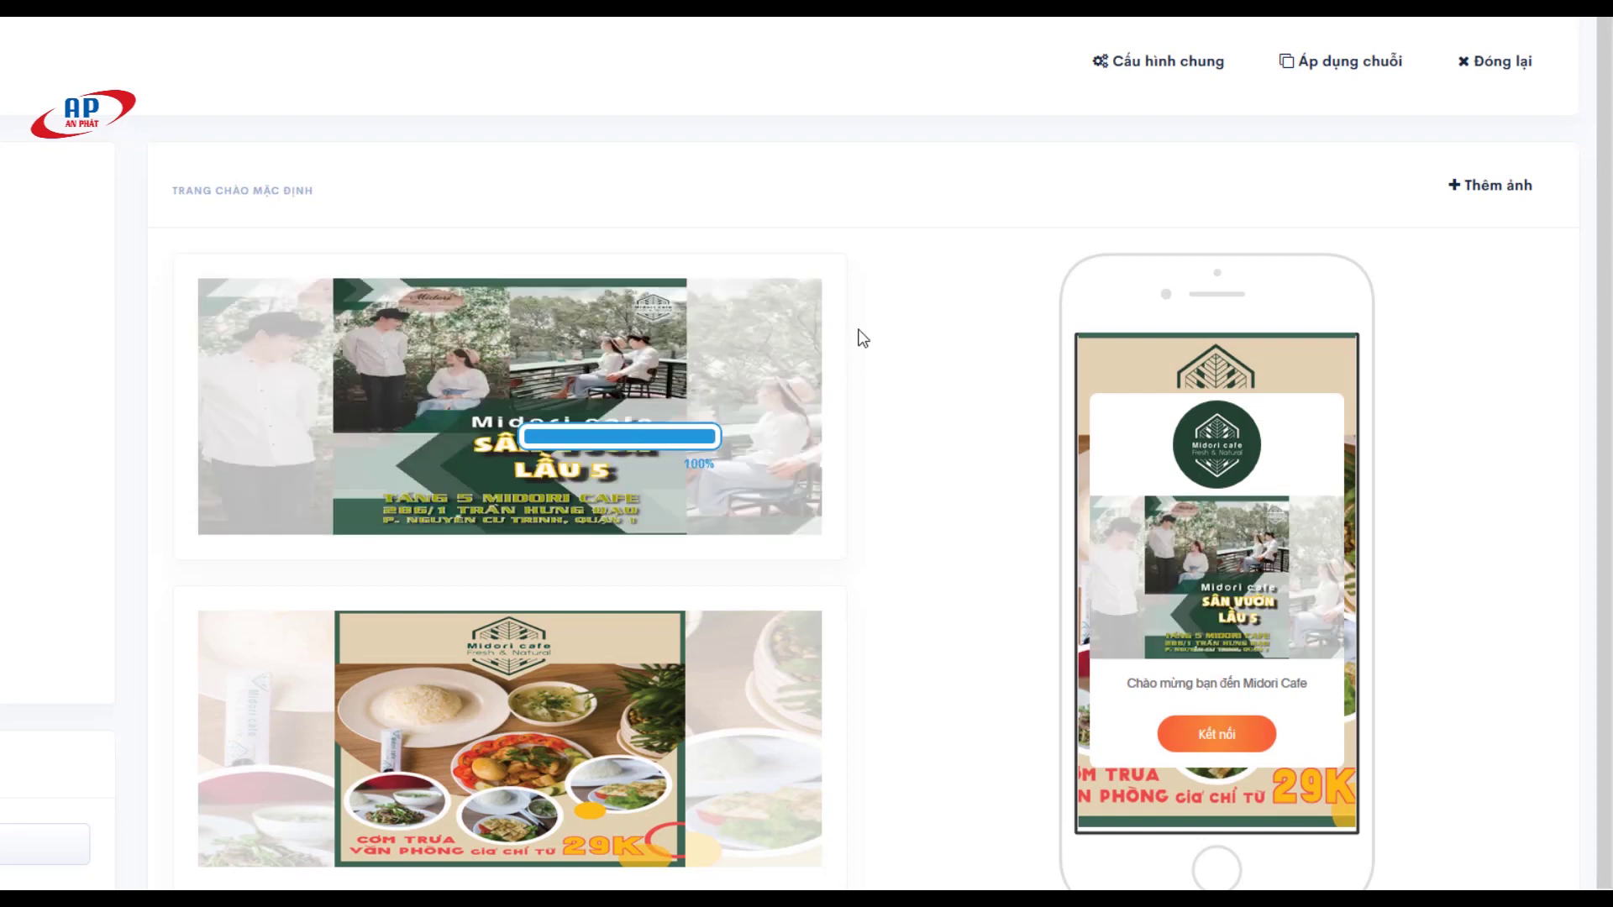
scroll(861, 335, "down", 1)
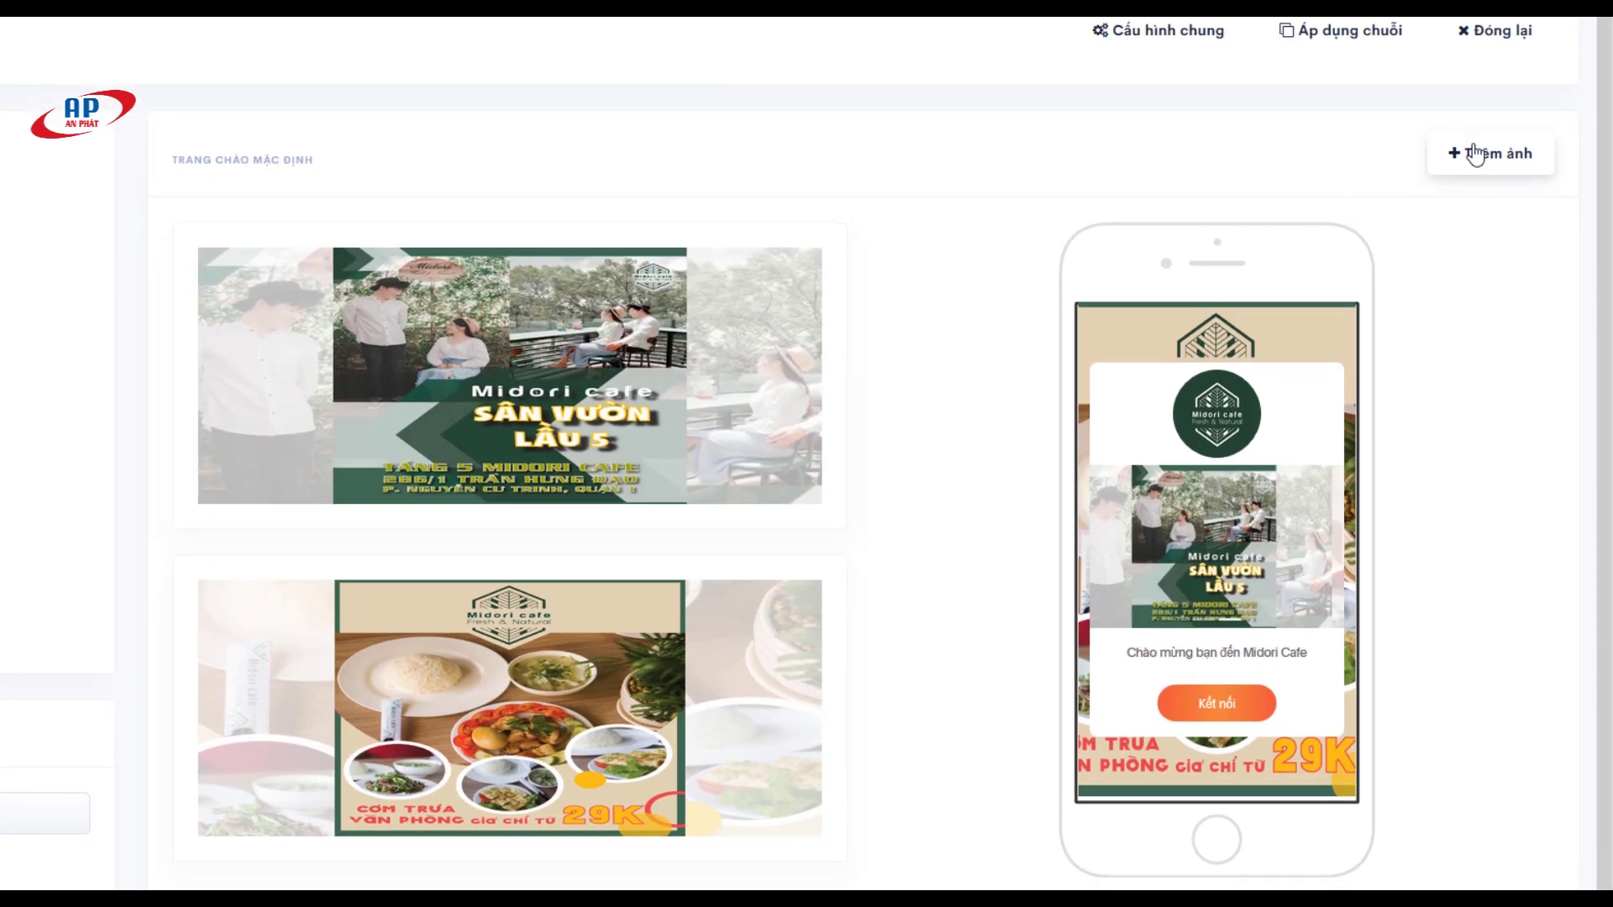
Step: Add h3-01.jpg, the Trà vải hạt sen image, as another slide and save
left_click(1476, 154)
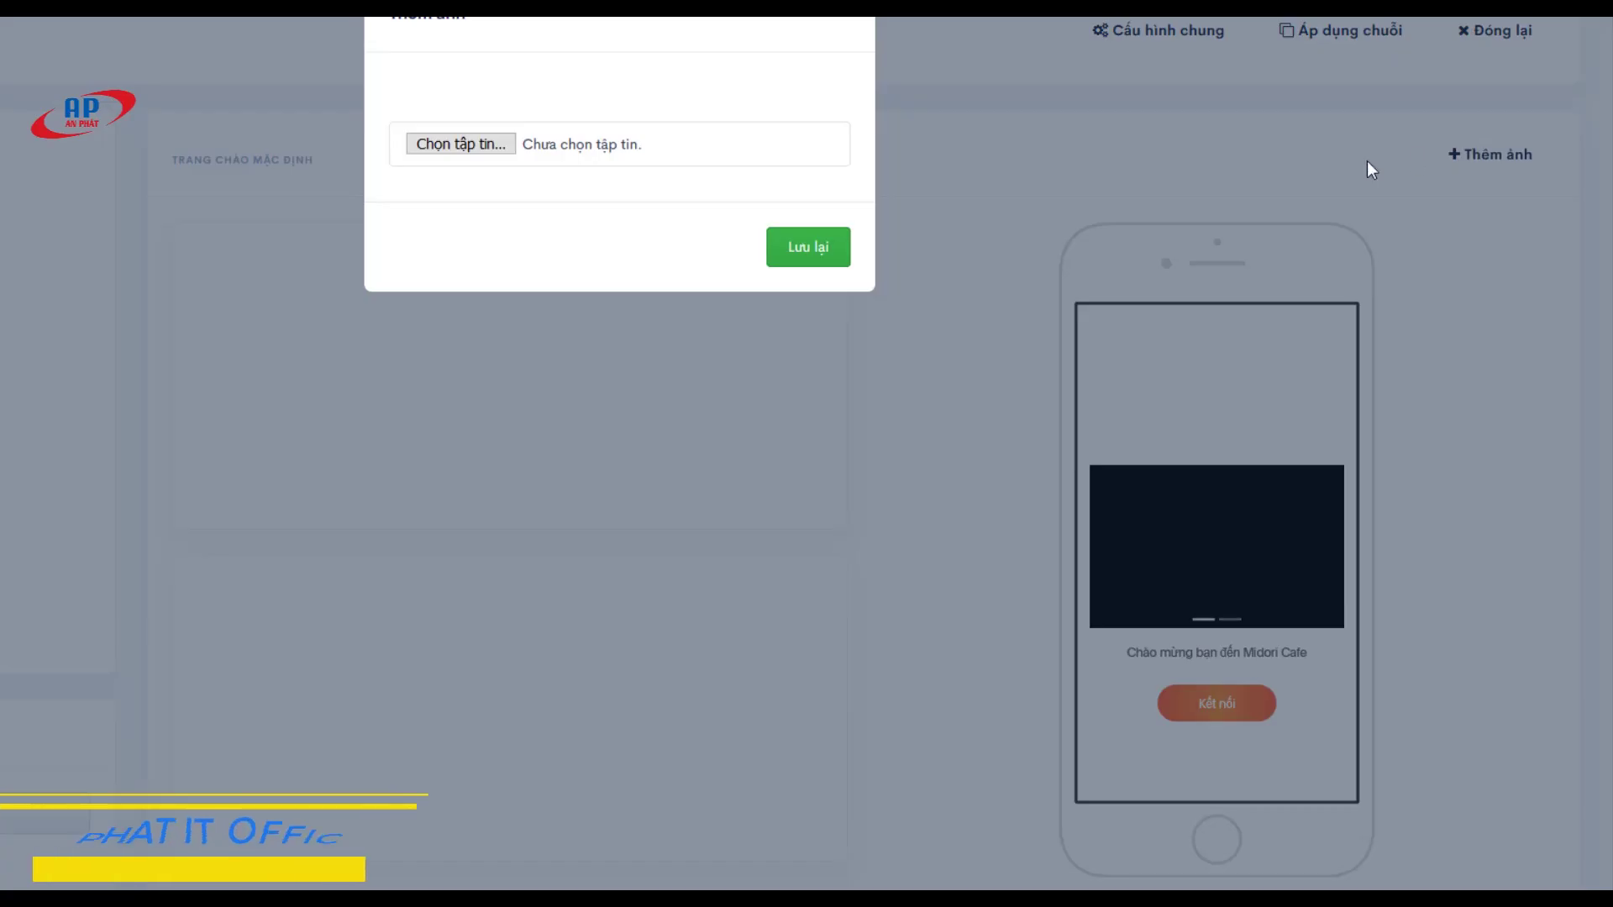
left_click(458, 145)
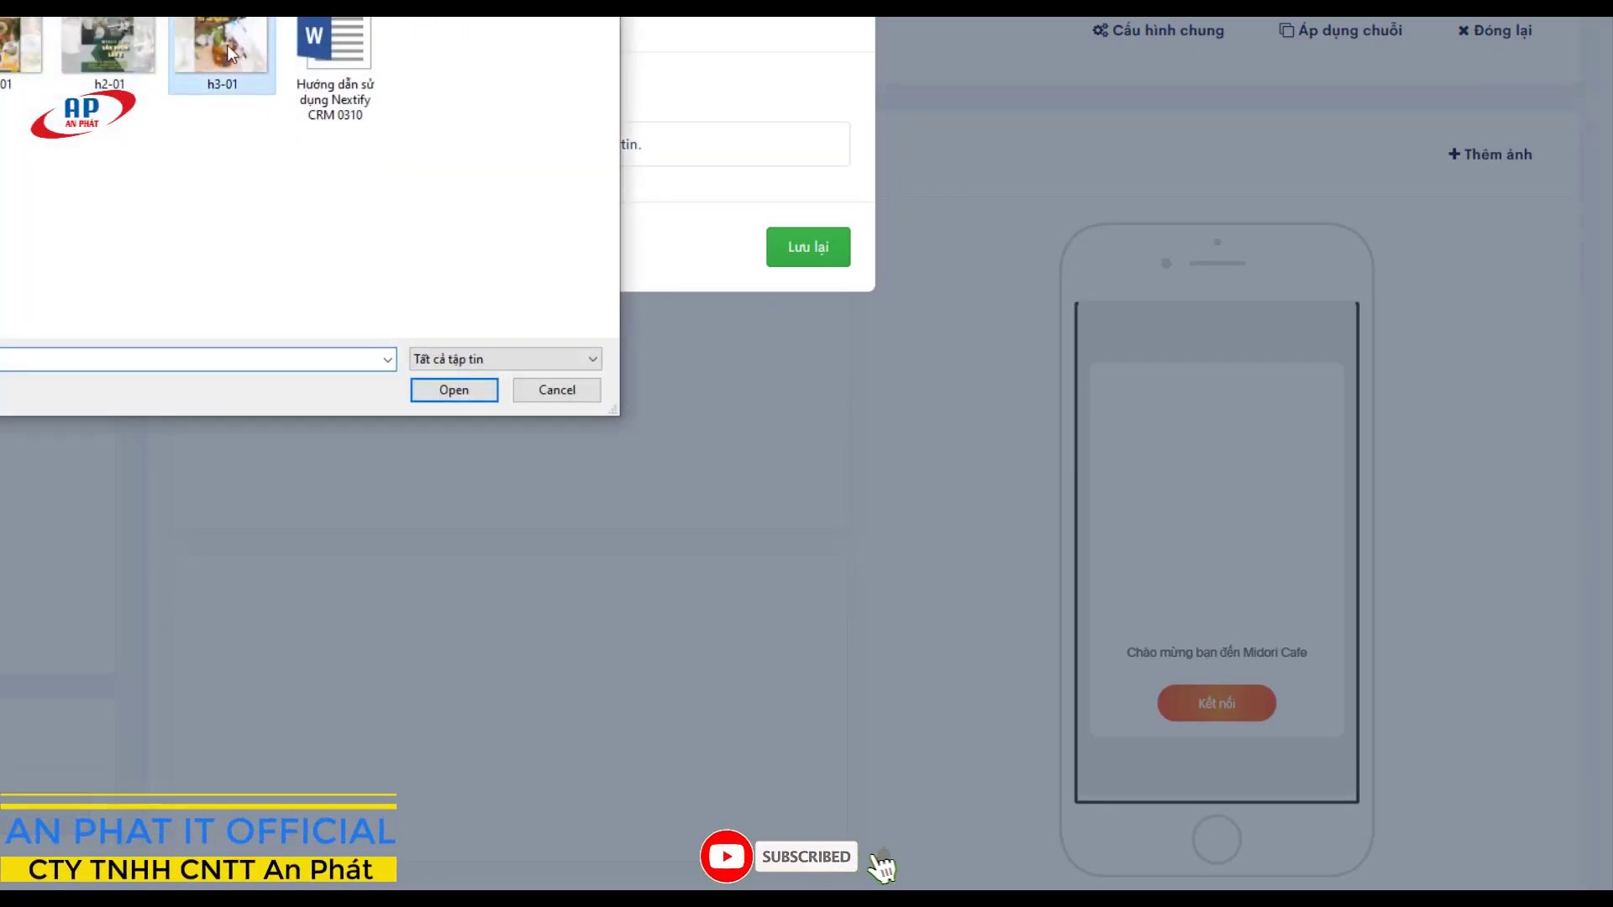
double_click(222, 46)
left_click(628, 554)
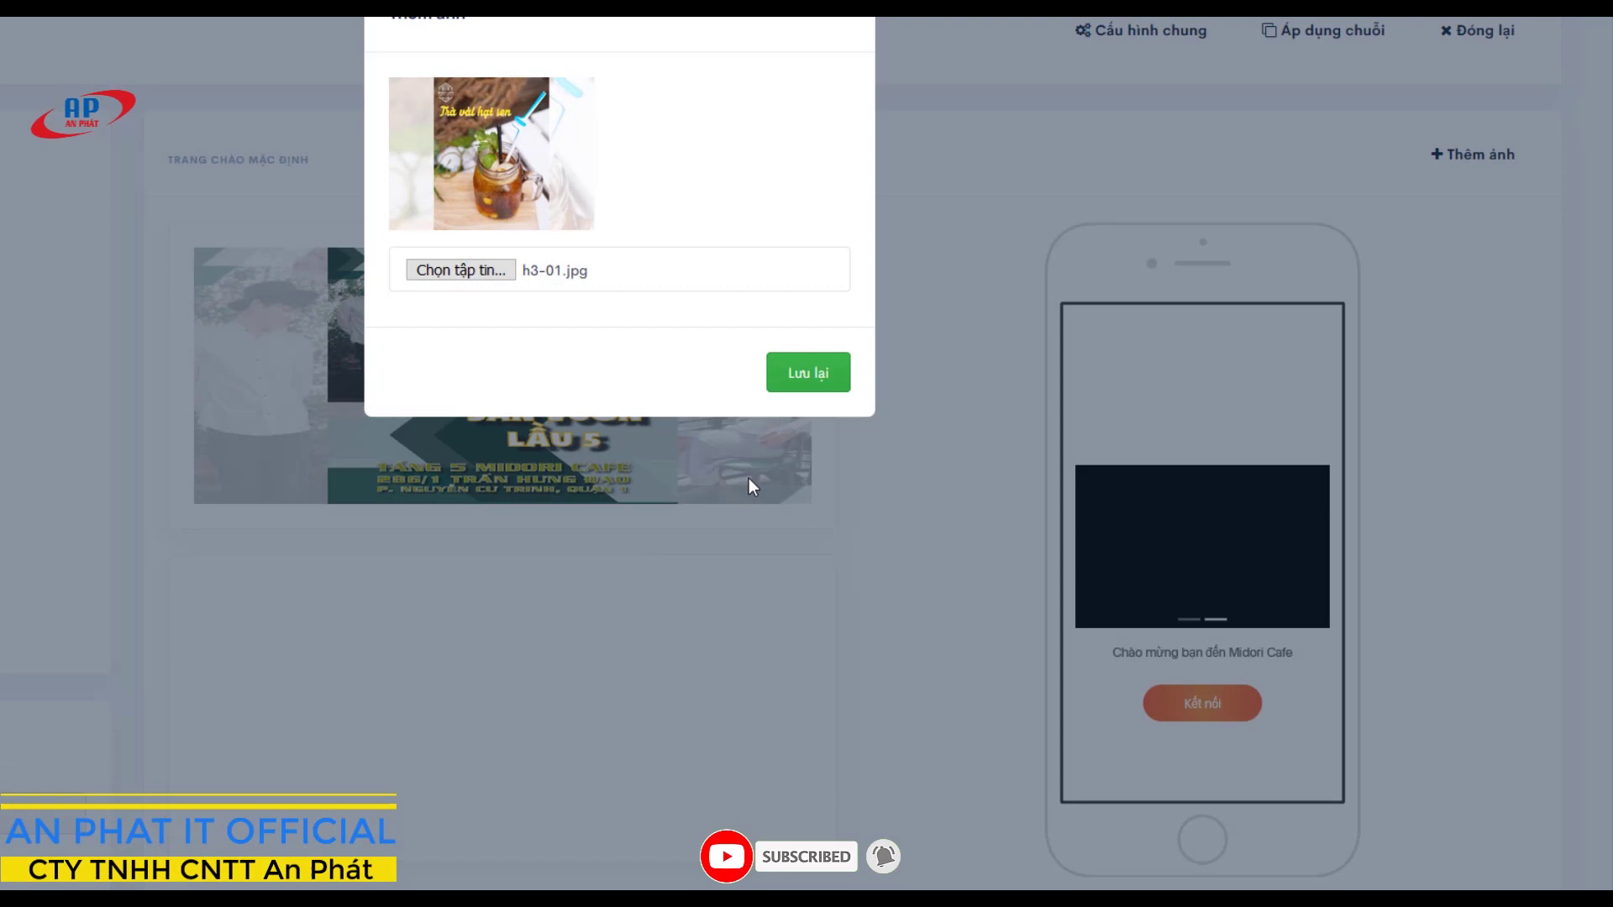
left_click(794, 373)
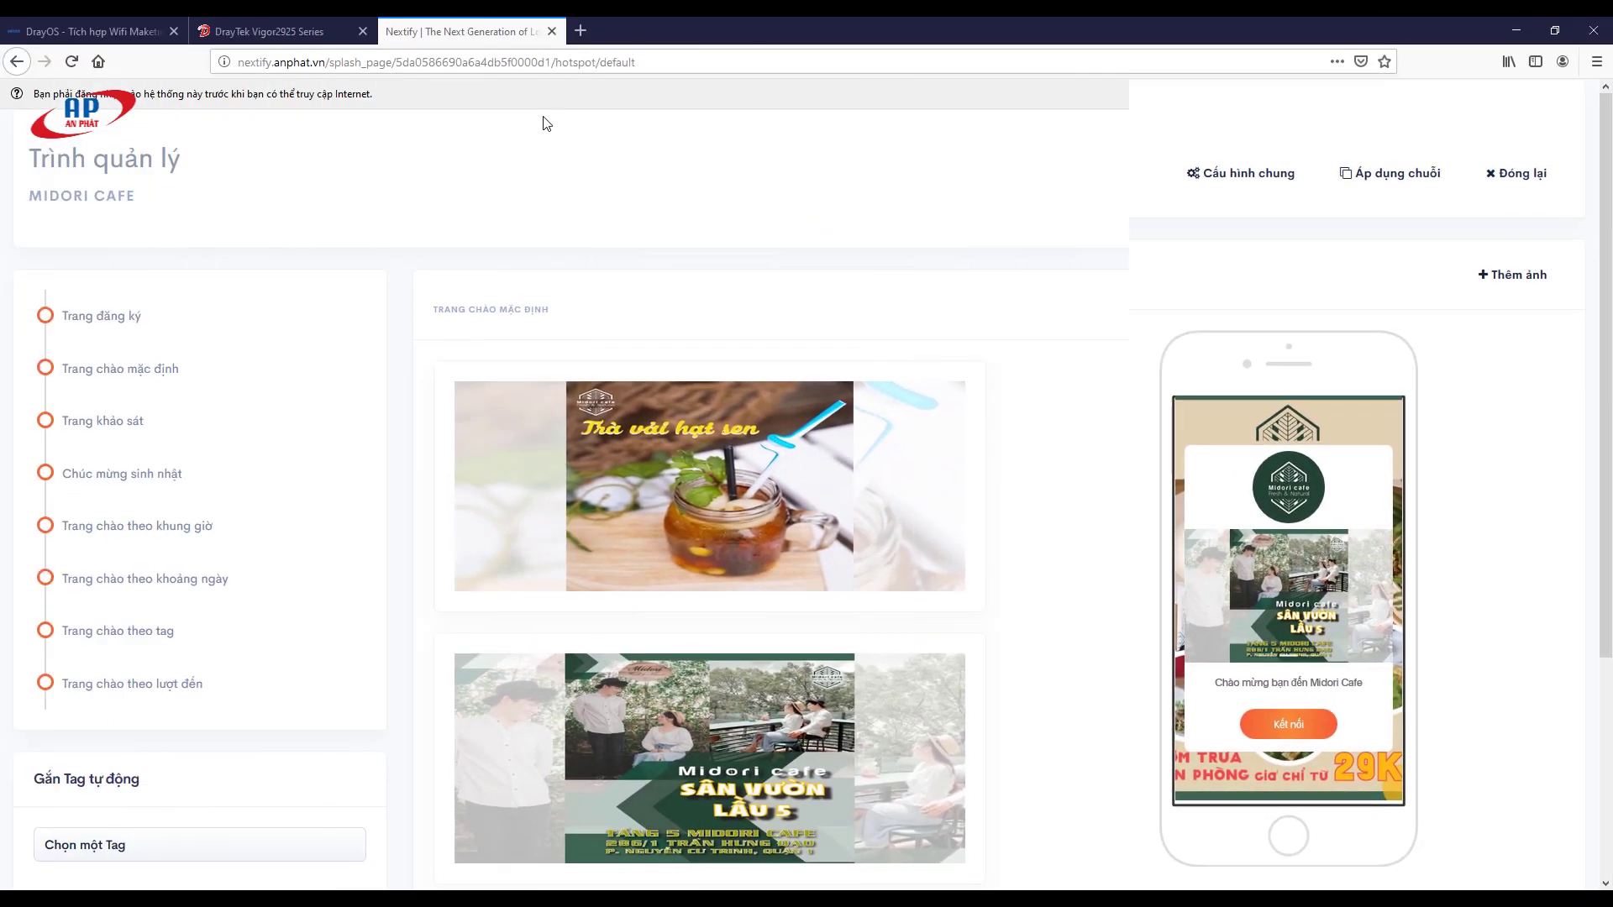
Step: Visit genk in a new tab and connect through the Midori Cafe welcome portal
left_click(580, 31)
type("genk.vn/")
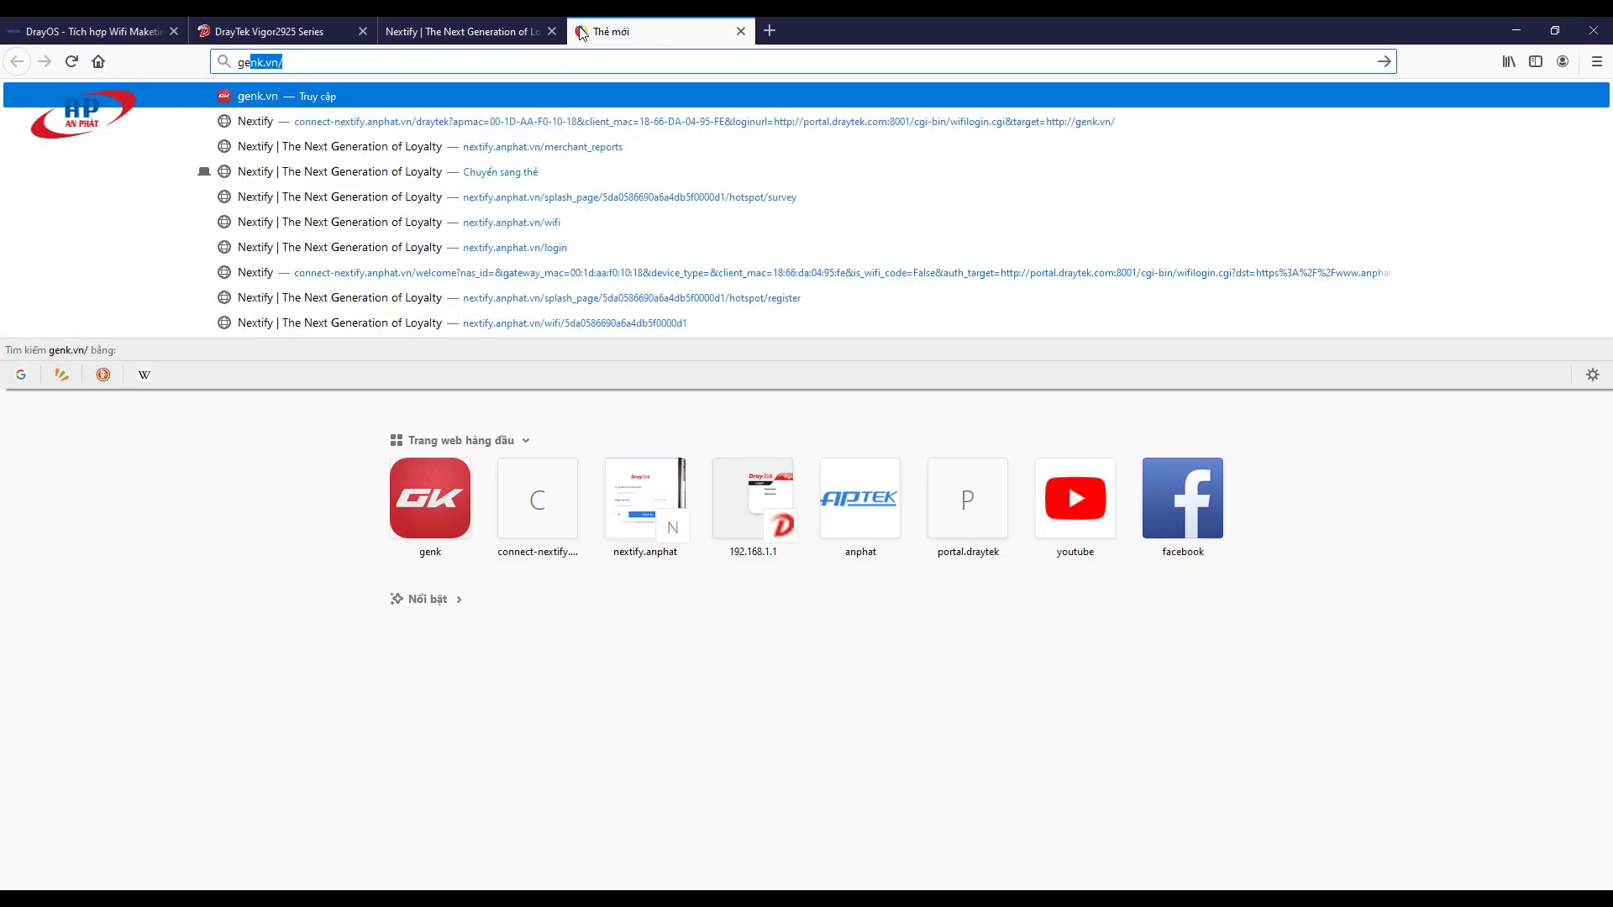
key("Return")
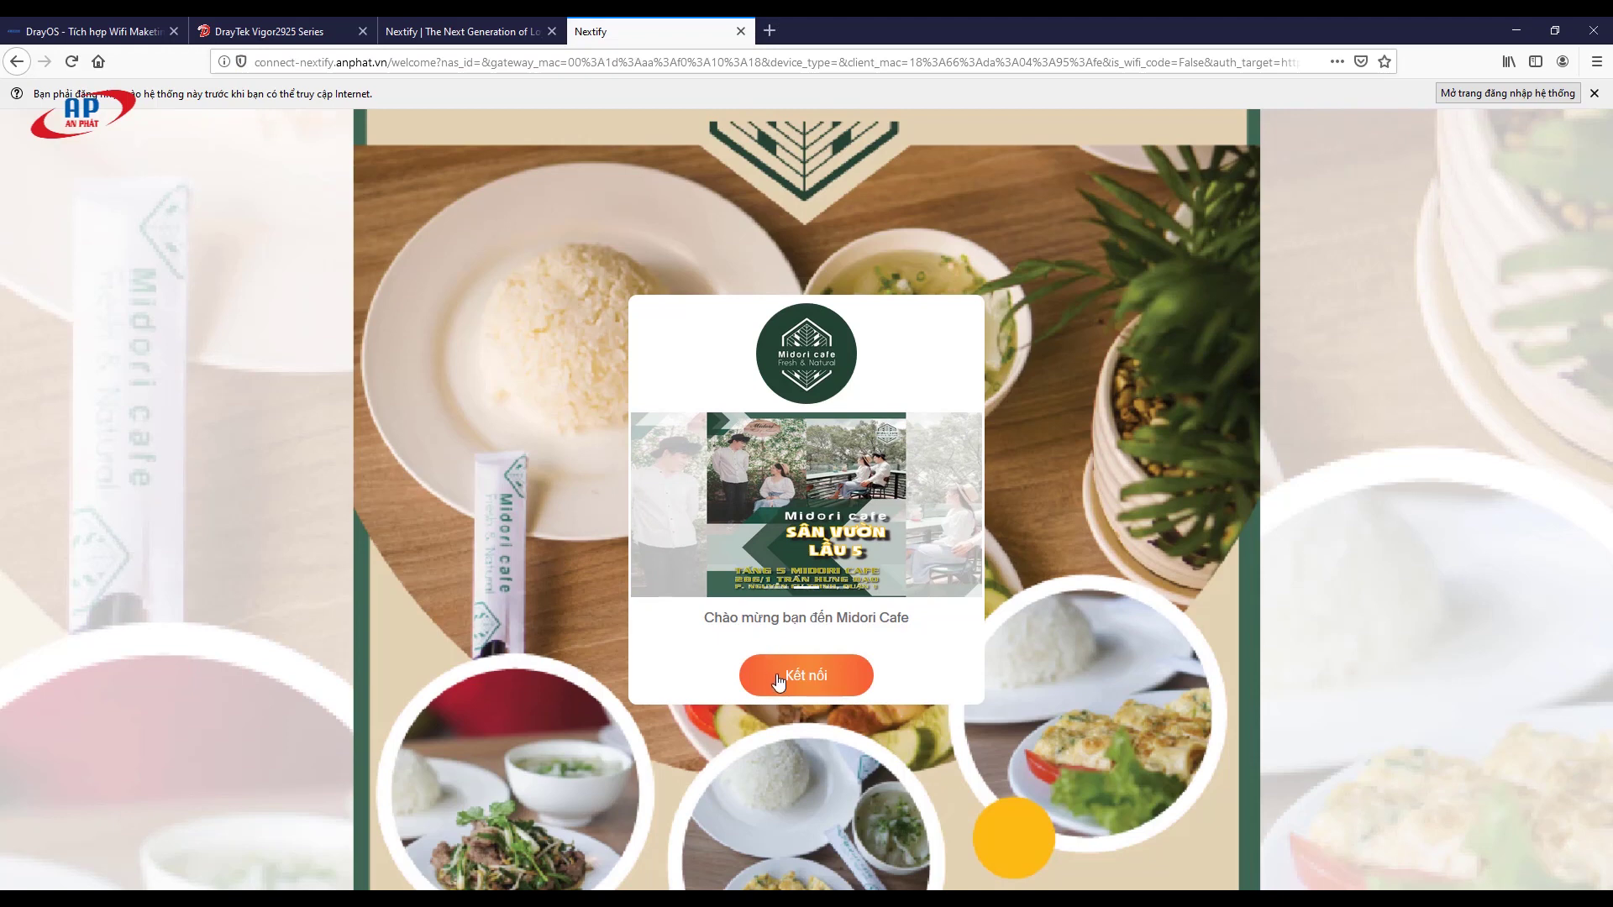
left_click(780, 676)
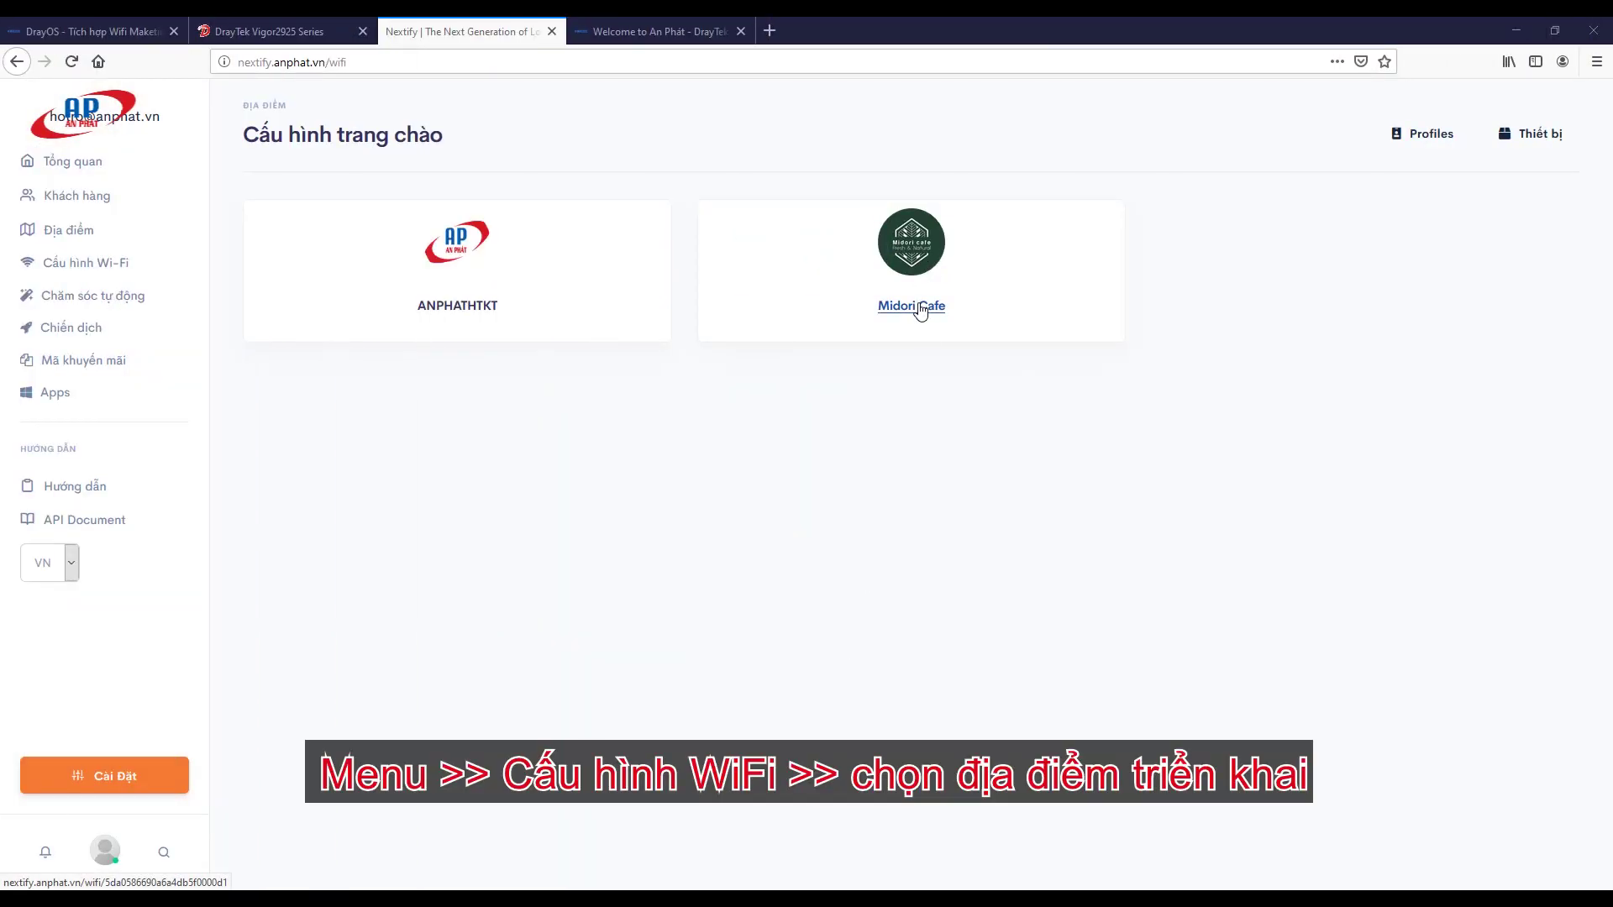
Step: Open the Midori Cafe profile's Trang khảo sát section, which is still empty
left_click(920, 307)
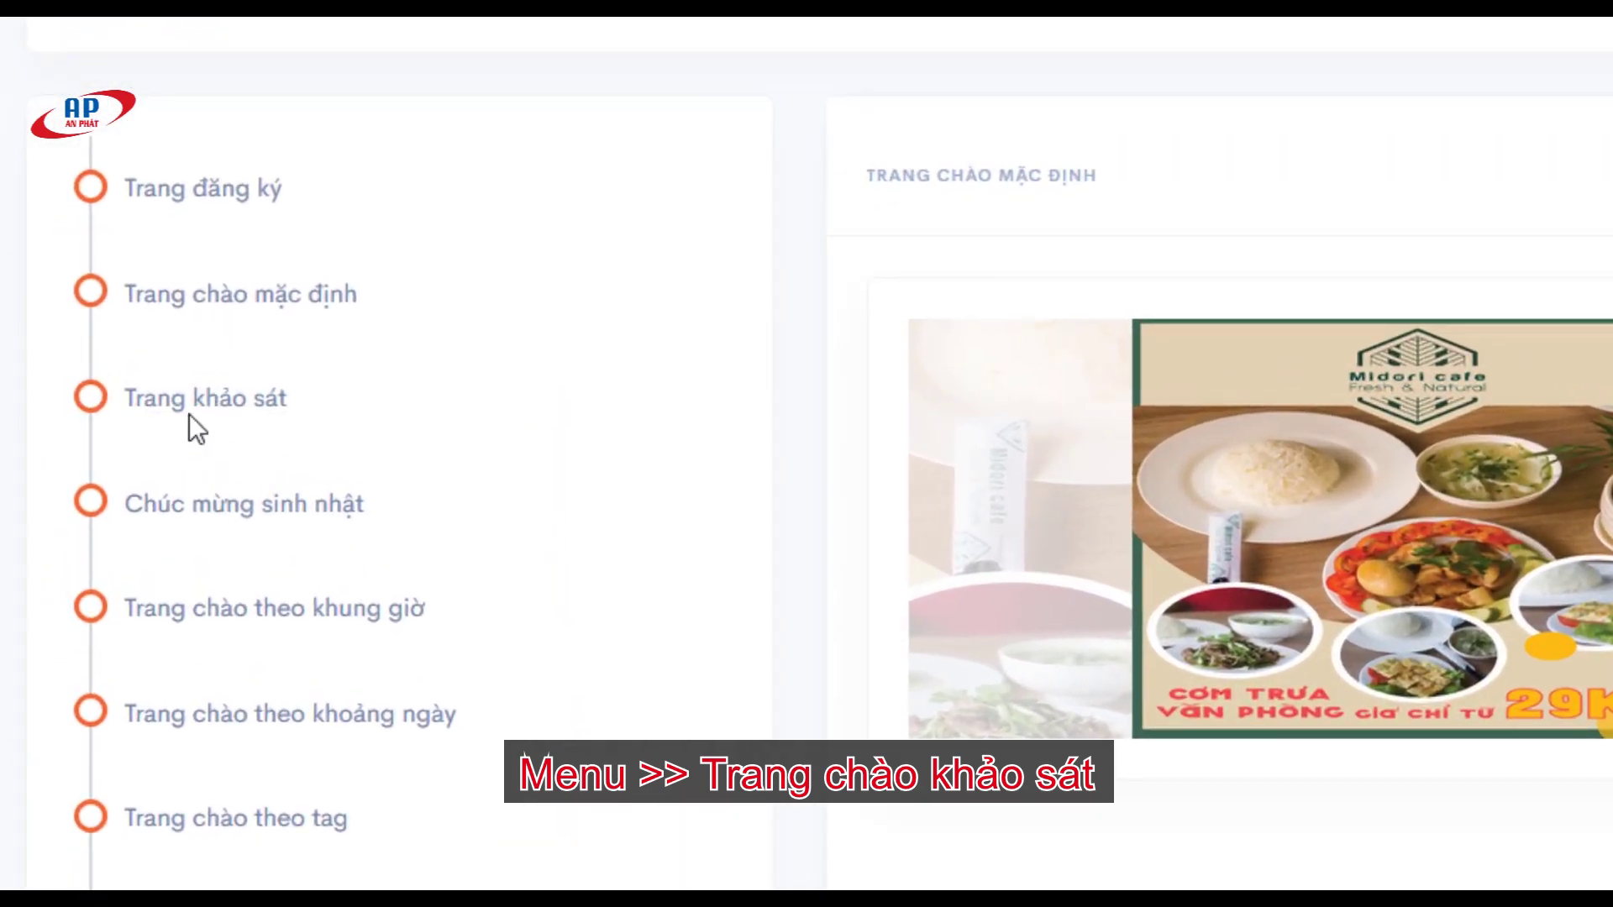
left_click(193, 410)
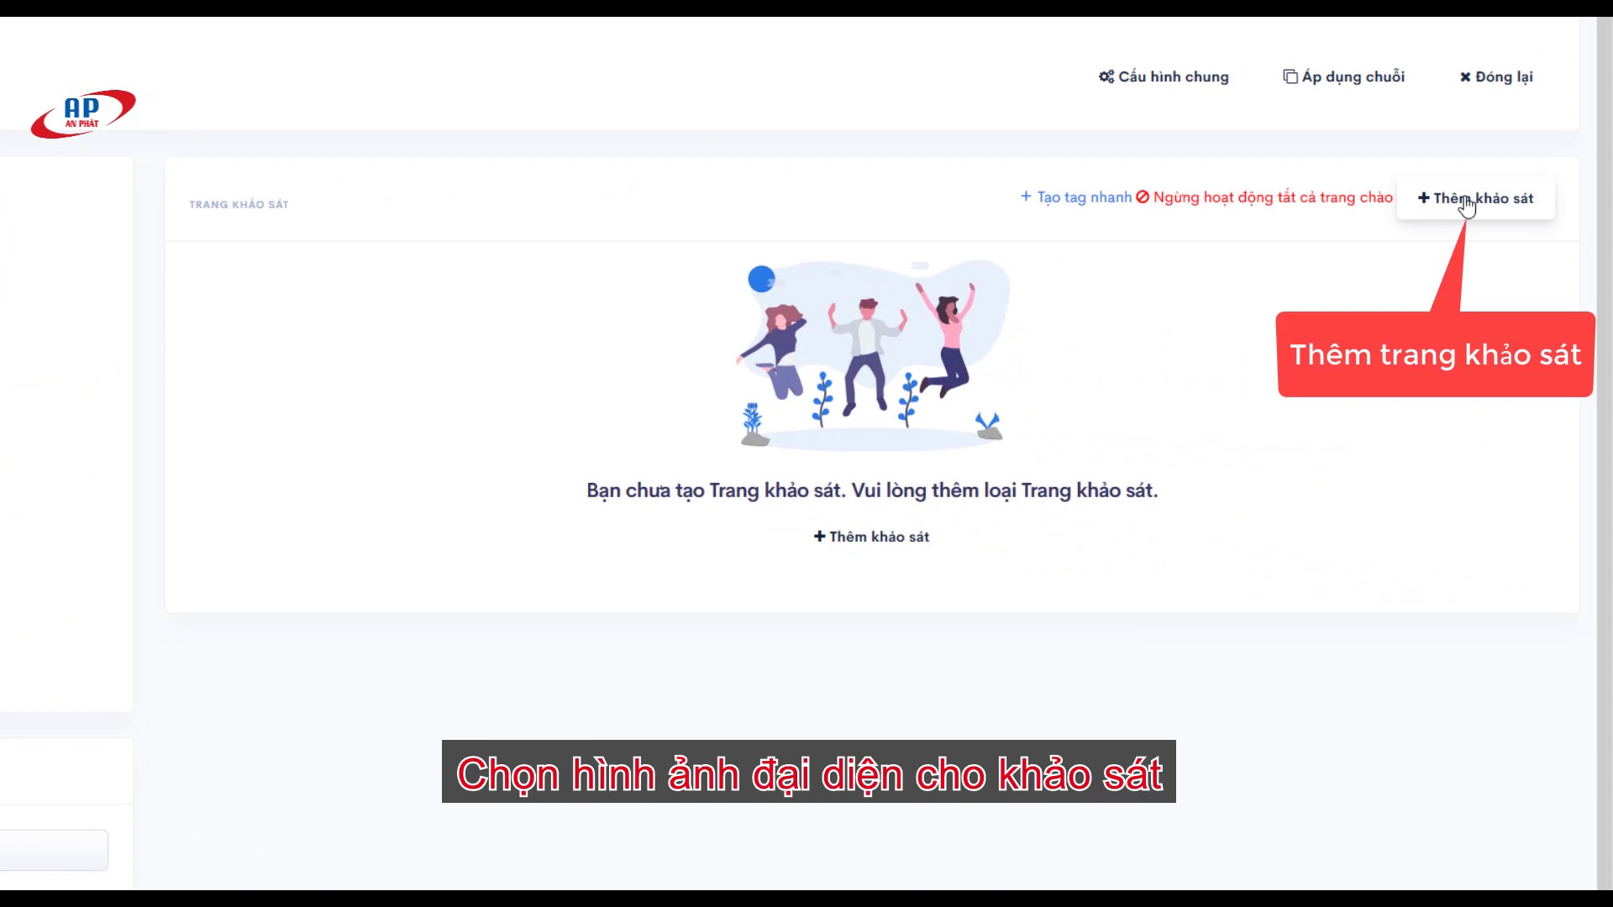
Step: Create a new survey and upload h3-01.jpg as its image
left_click(1460, 200)
left_click(389, 196)
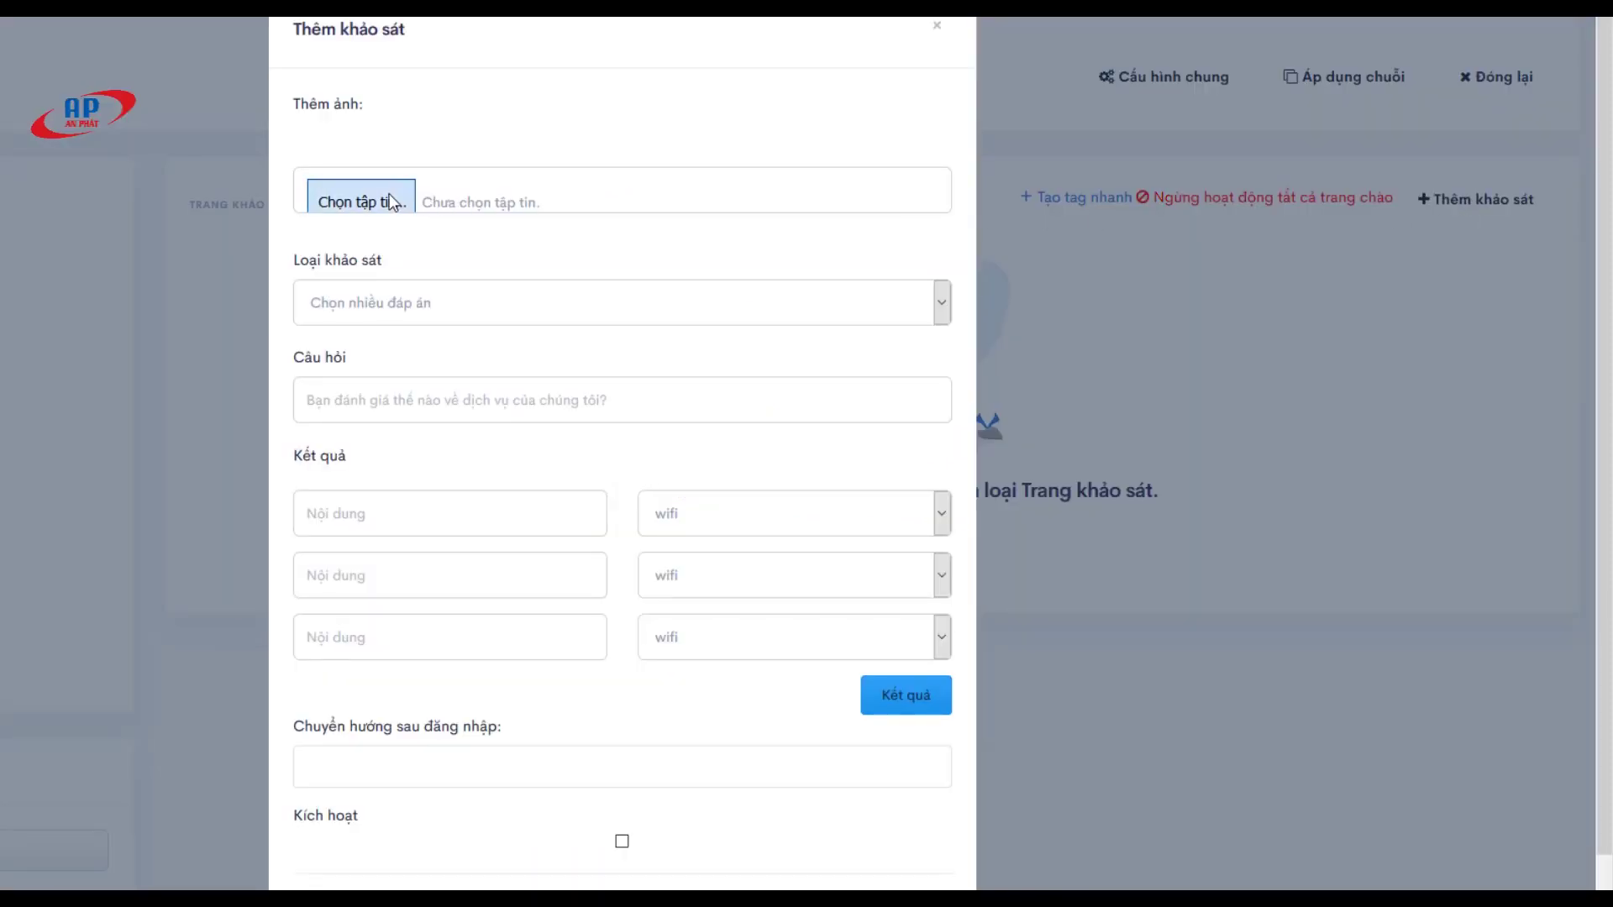
left_click(259, 53)
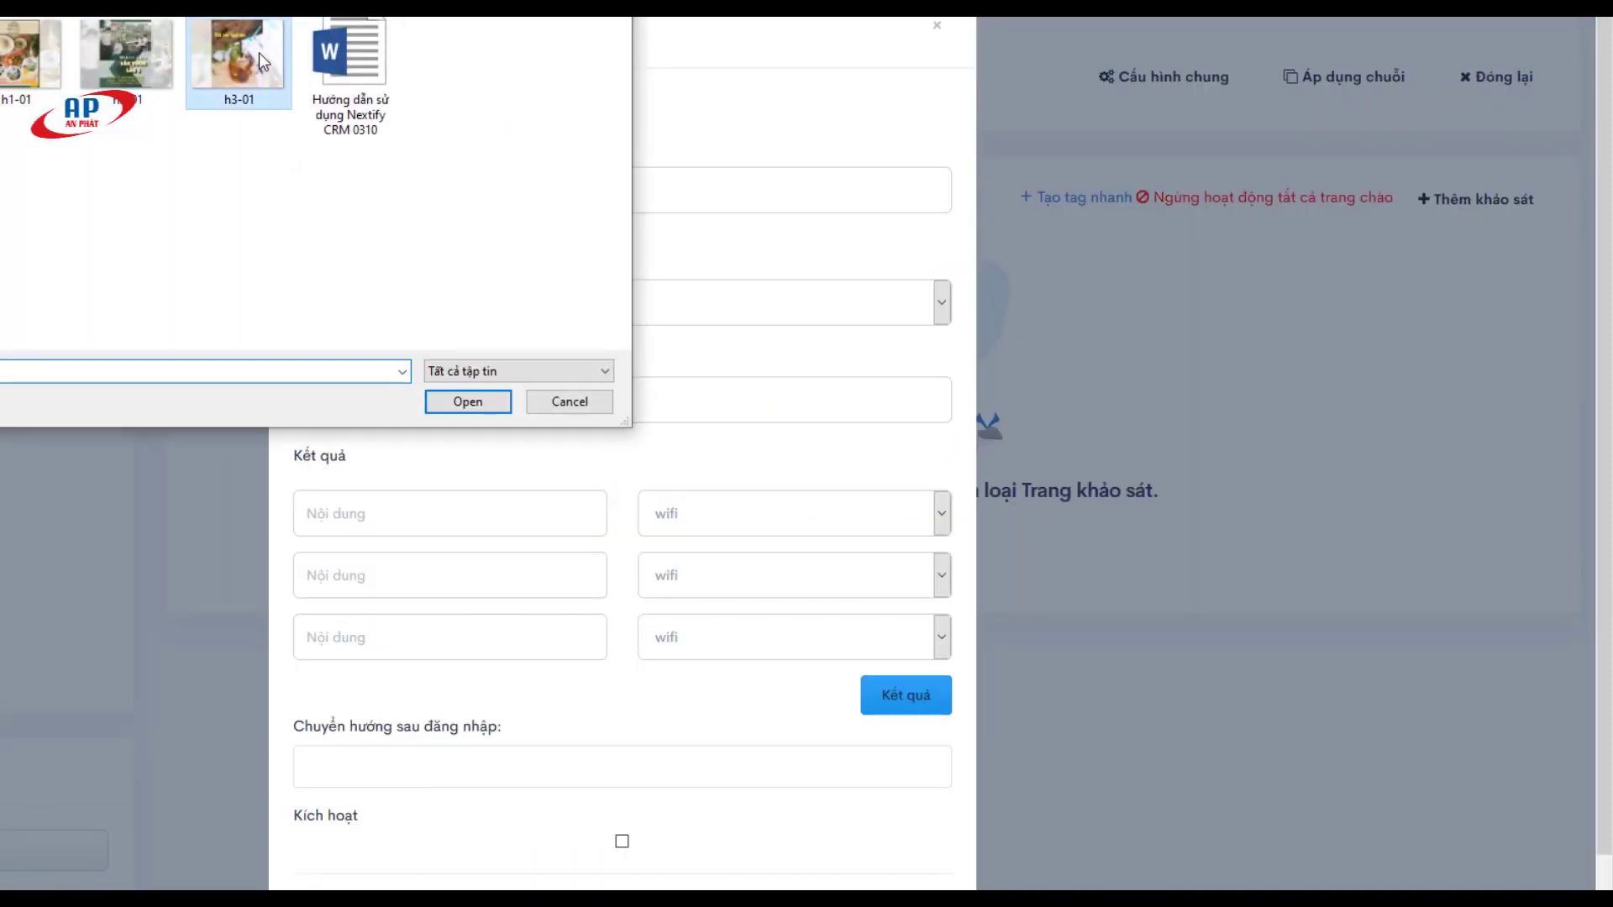
left_click(467, 402)
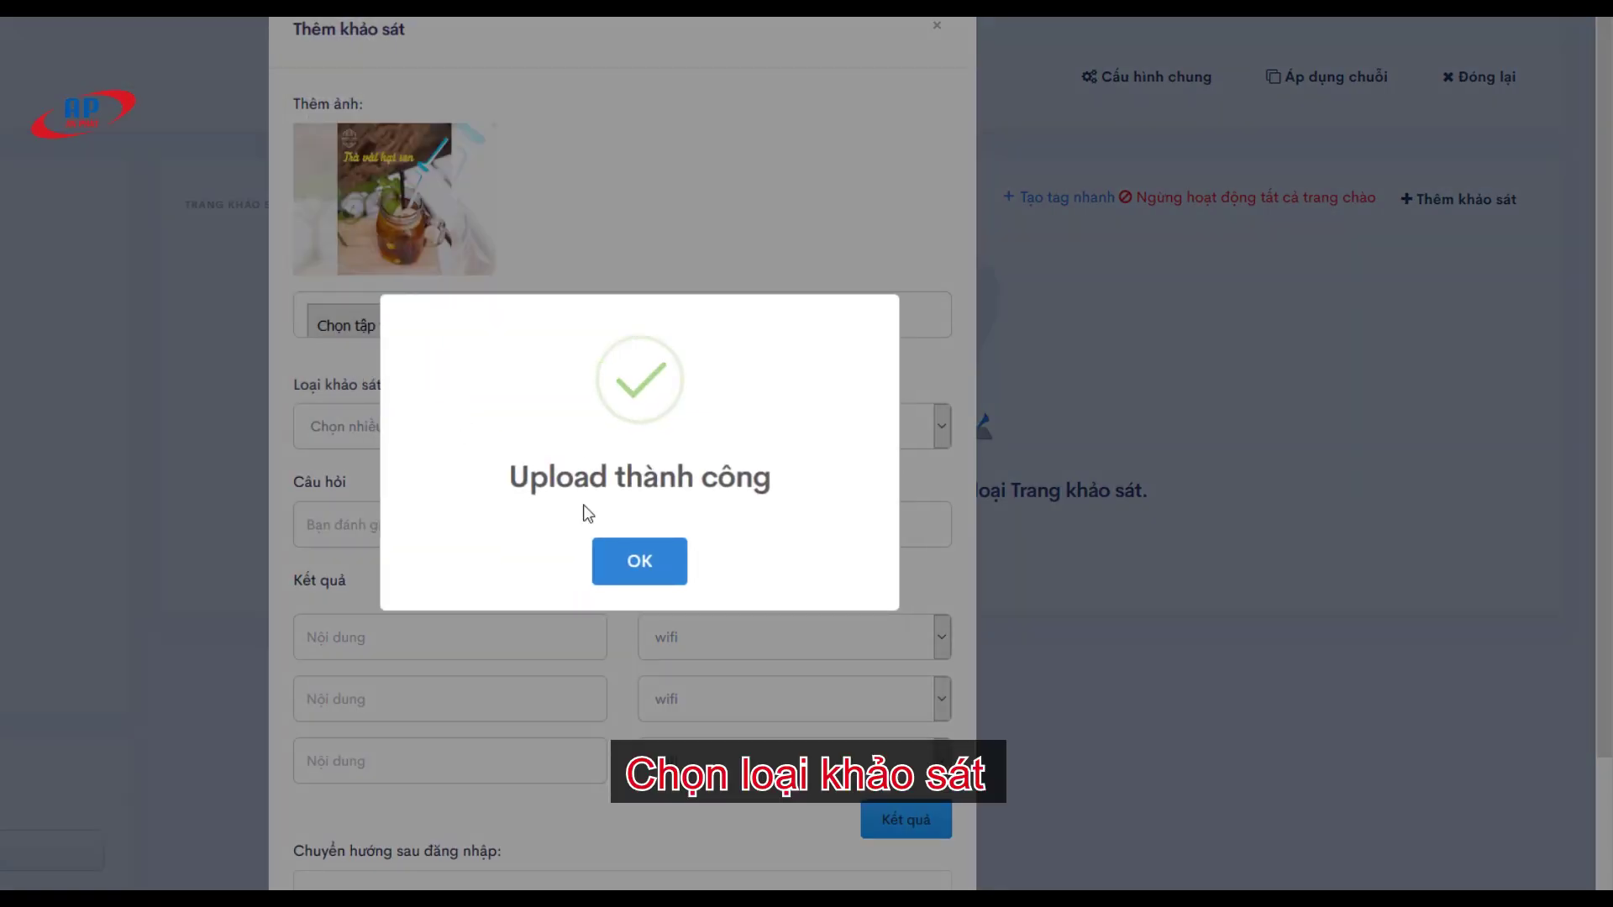
left_click(617, 558)
Step: Set the survey type to Chỉ một đáp án and type the favourite-drink question
left_click(663, 427)
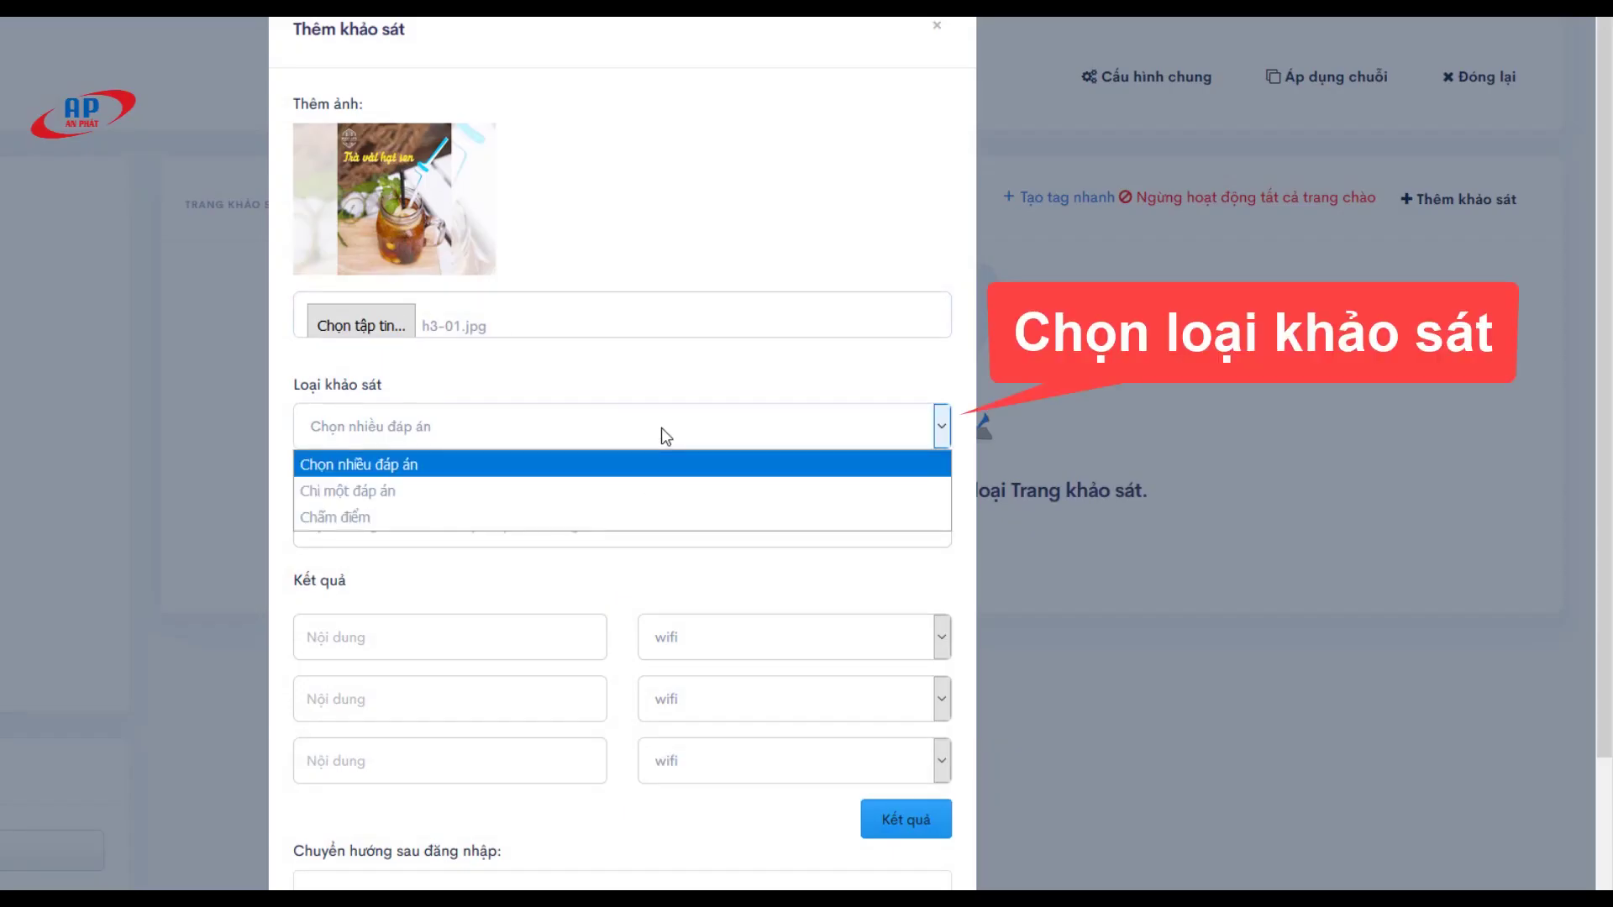
left_click(617, 497)
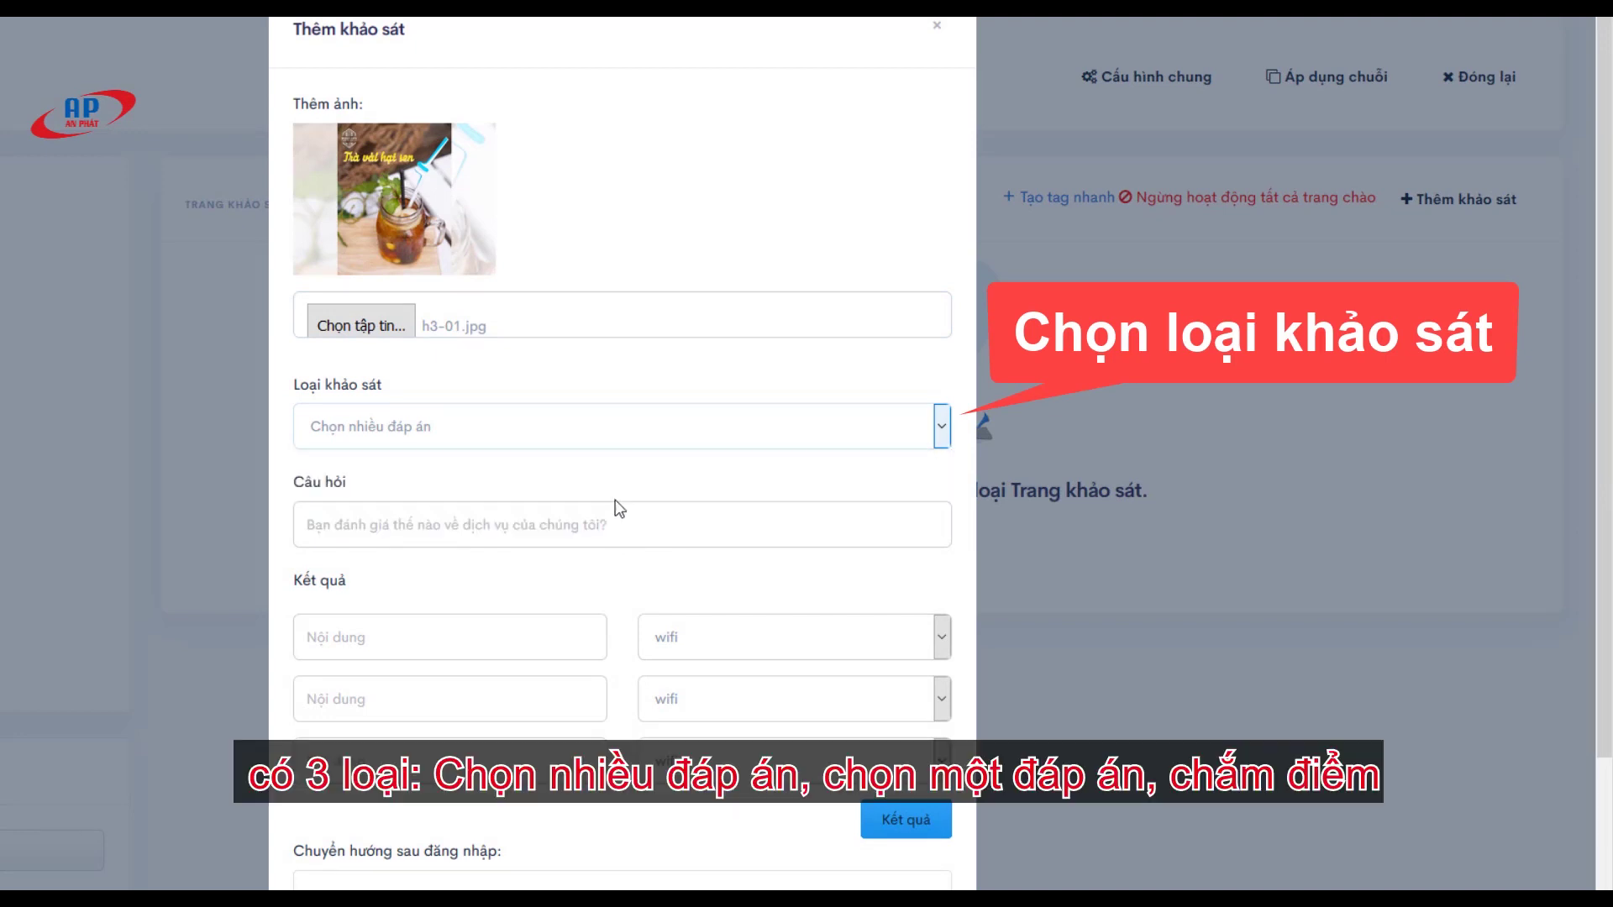
left_click(441, 526)
type("Bạn yêu thích loại")
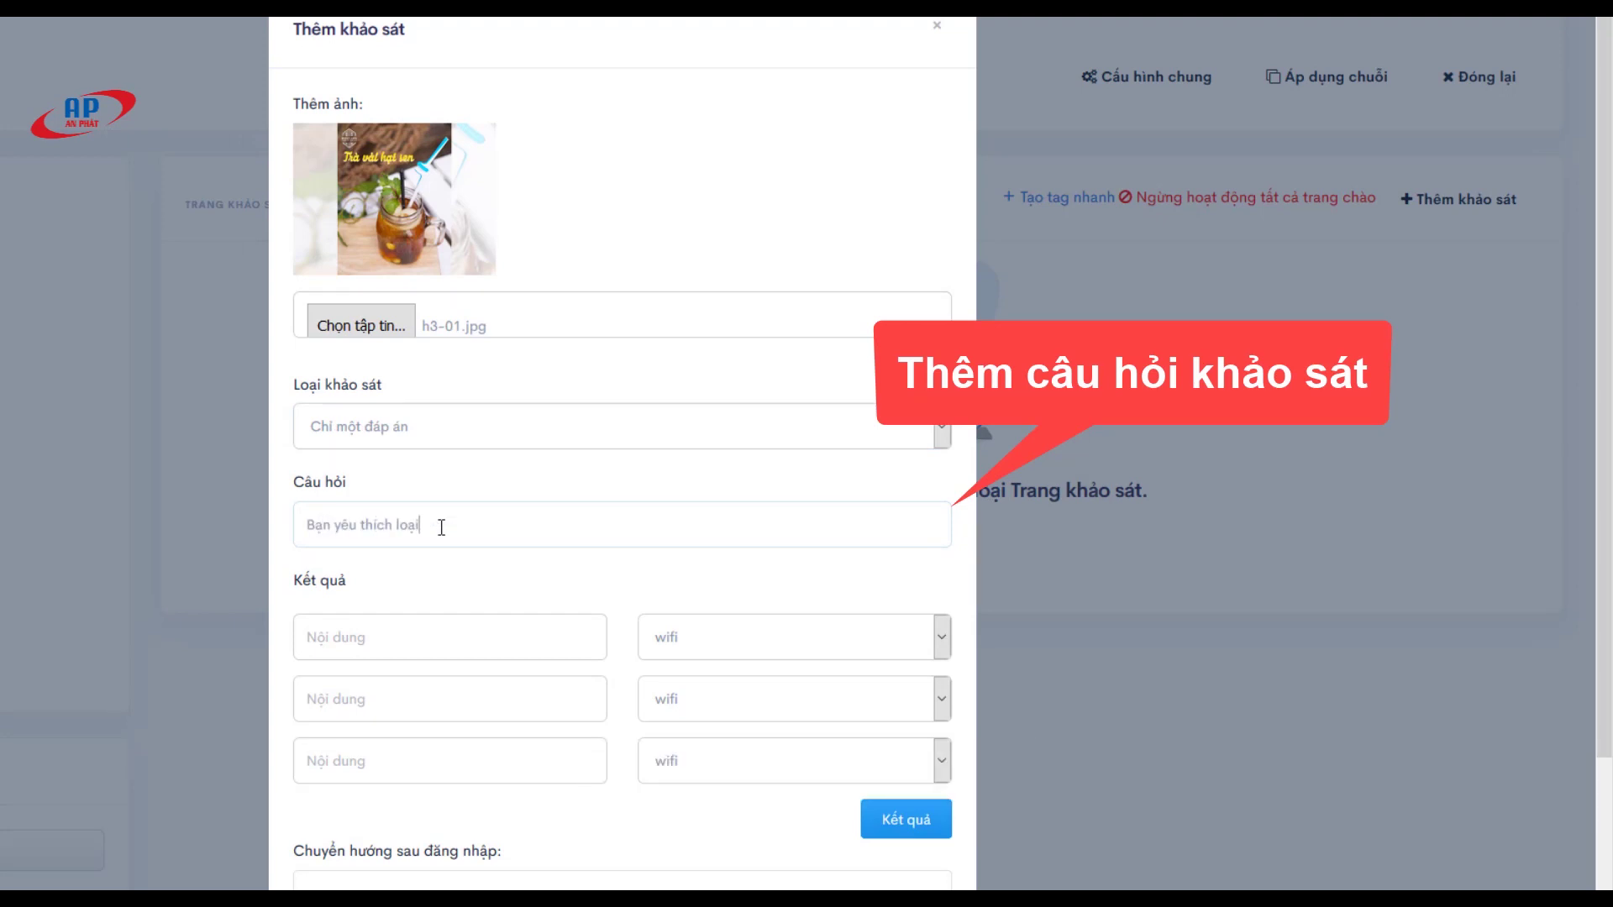
type(" thực uố")
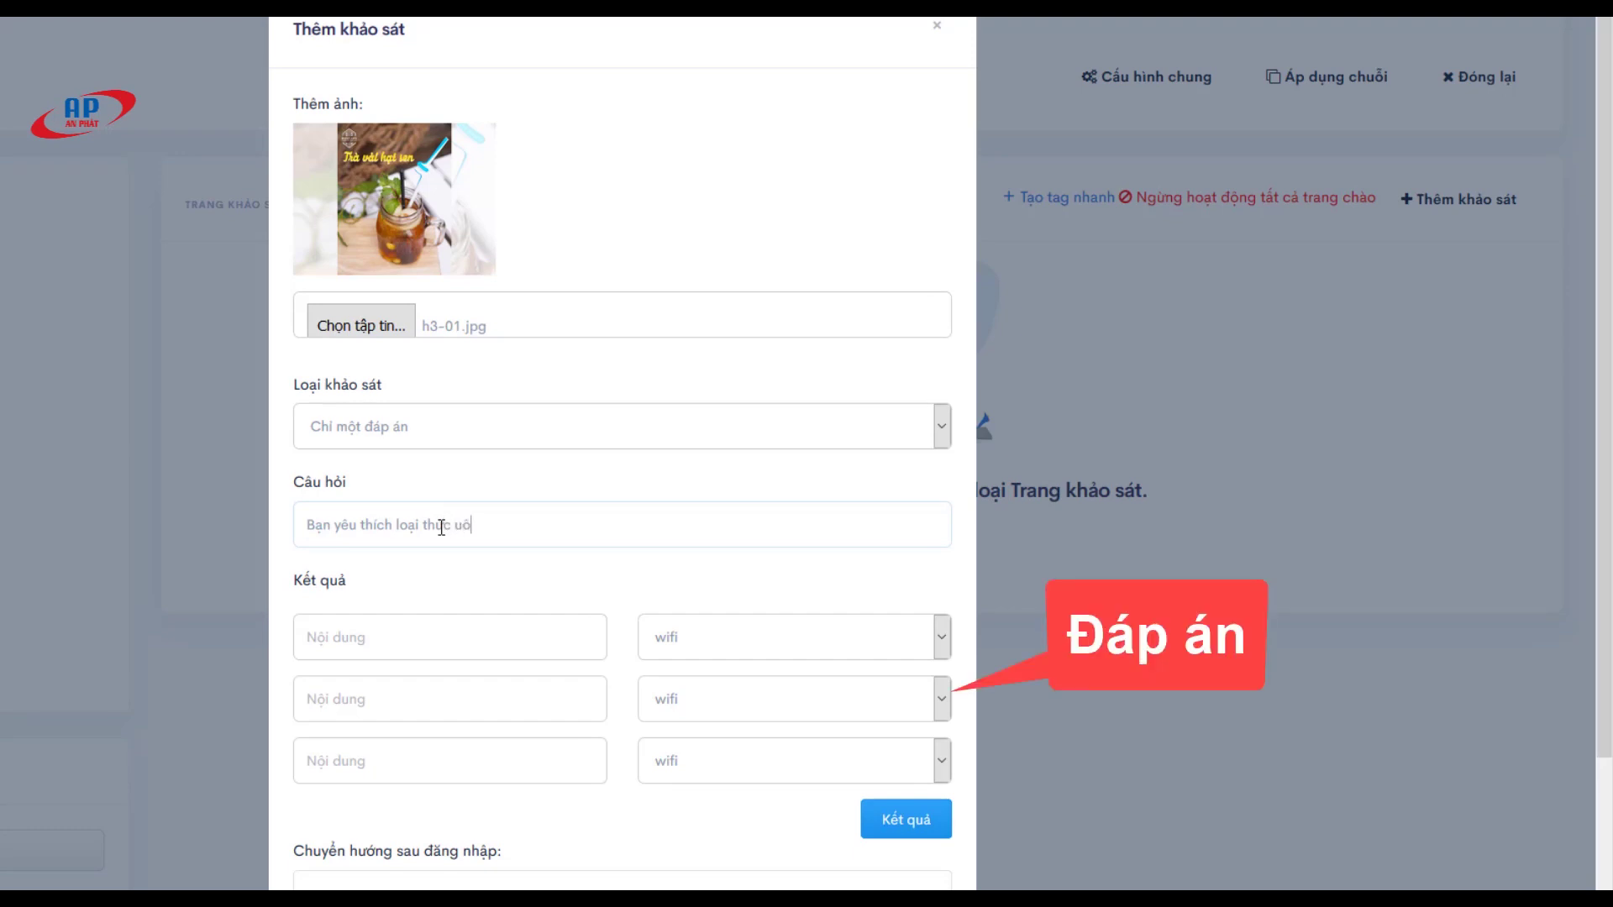
type("ng nào nhât tai quan")
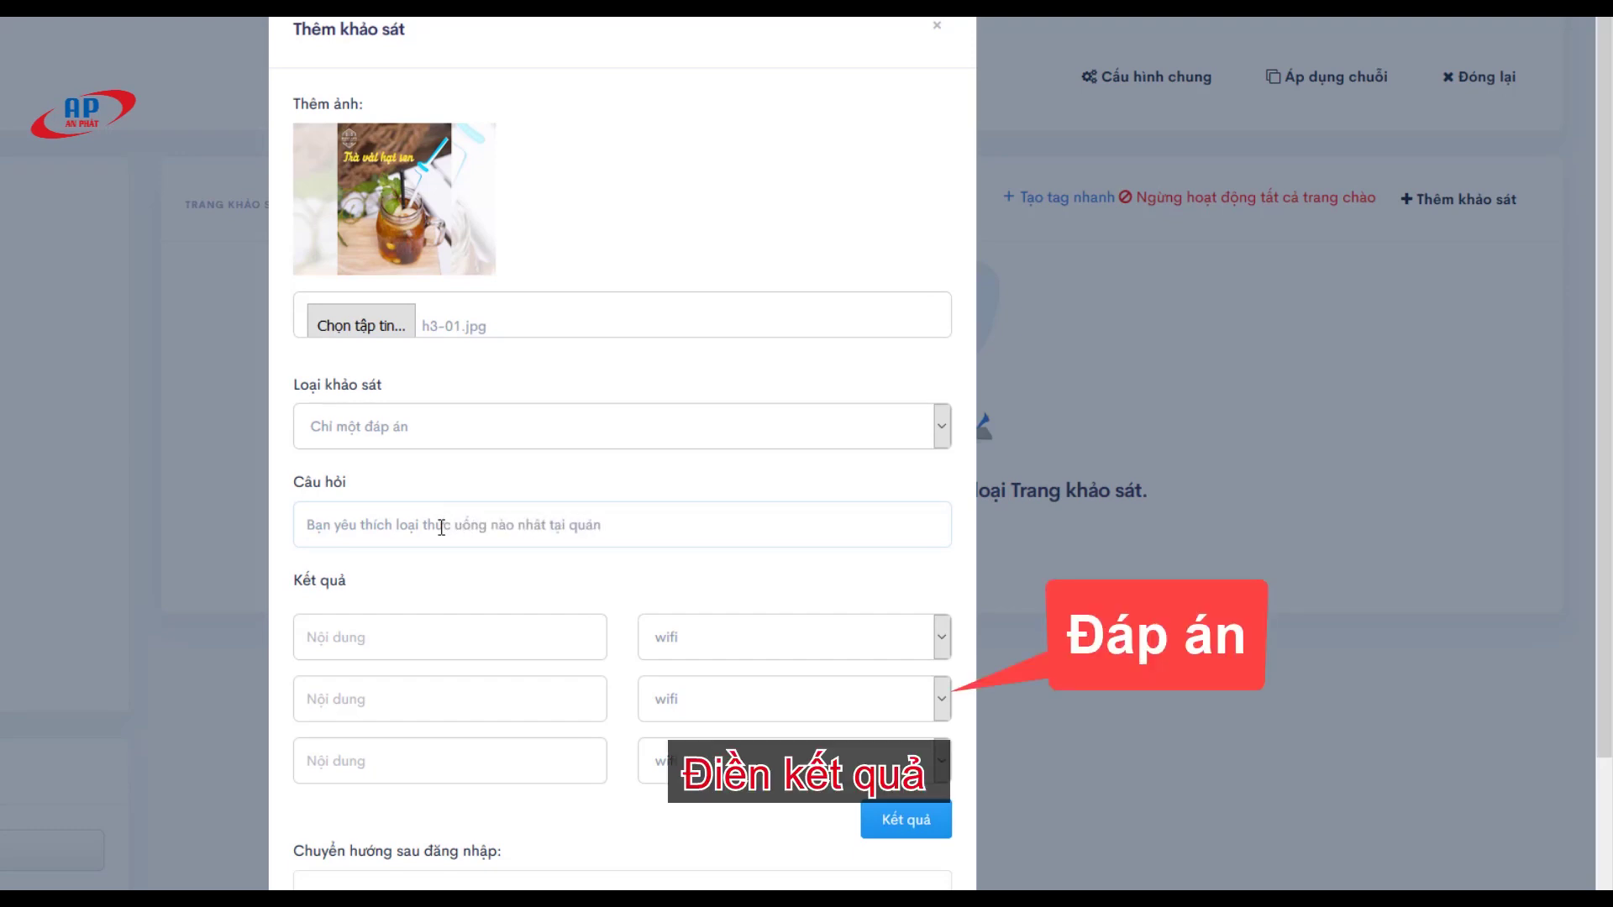
type("?")
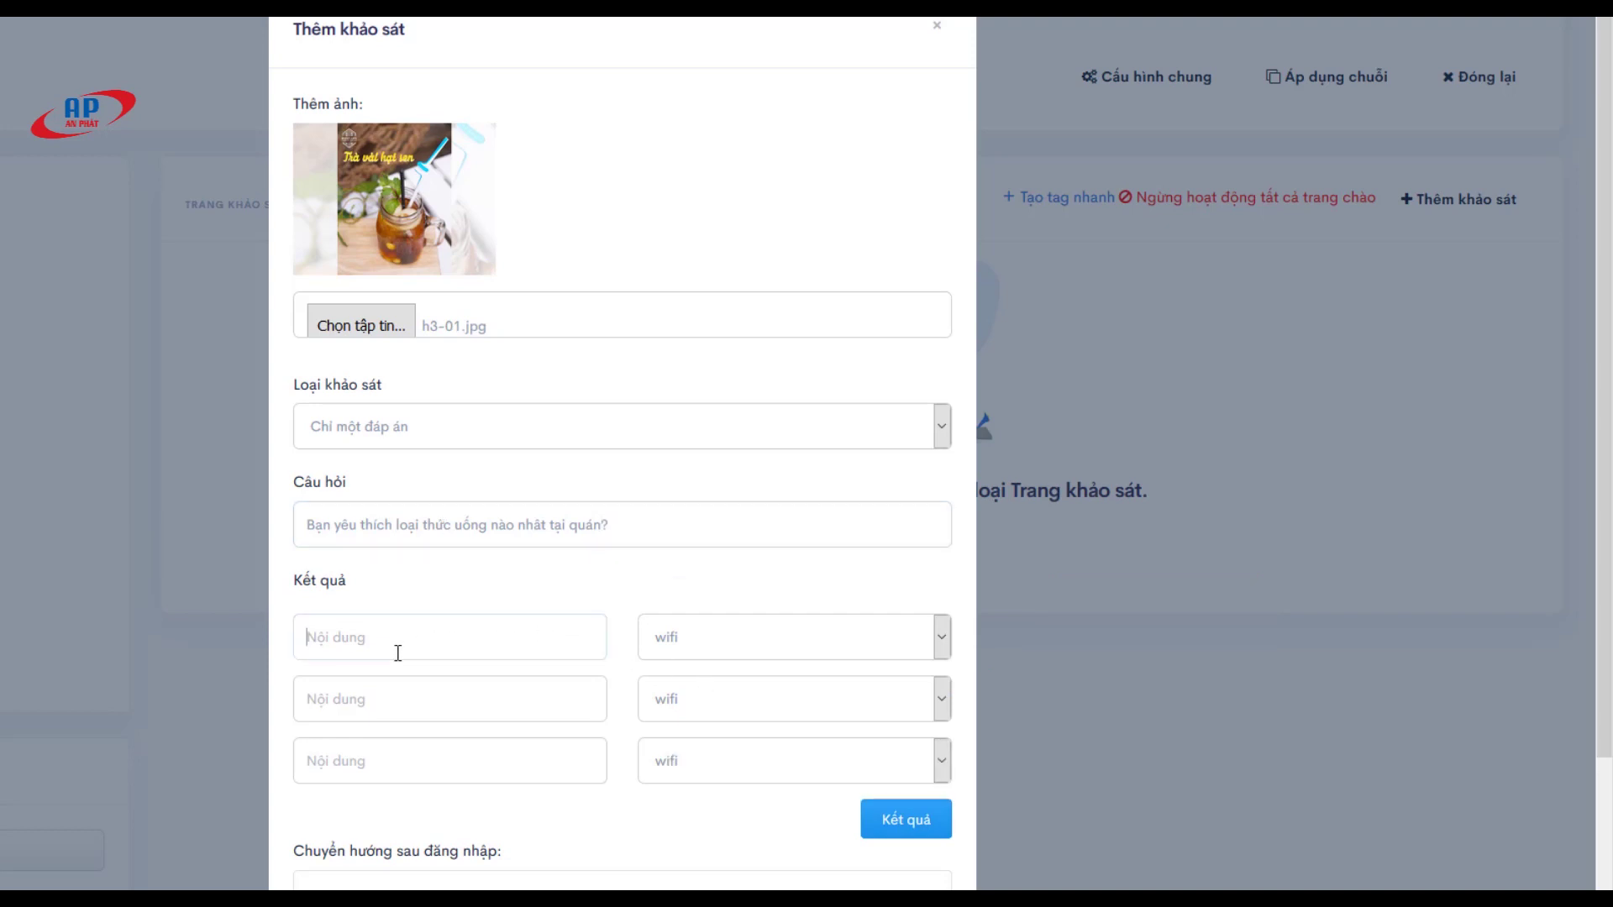
type("C")
Step: Enter 'Trà vải hạt sen' as the survey's second answer
left_click(357, 693)
type("Trà")
key("BackSpace")
key("BackSpace")
key("BackSpace")
key("BackSpace")
key("BackSpace")
key("BackSpace")
type("ải hạt sentrà đào")
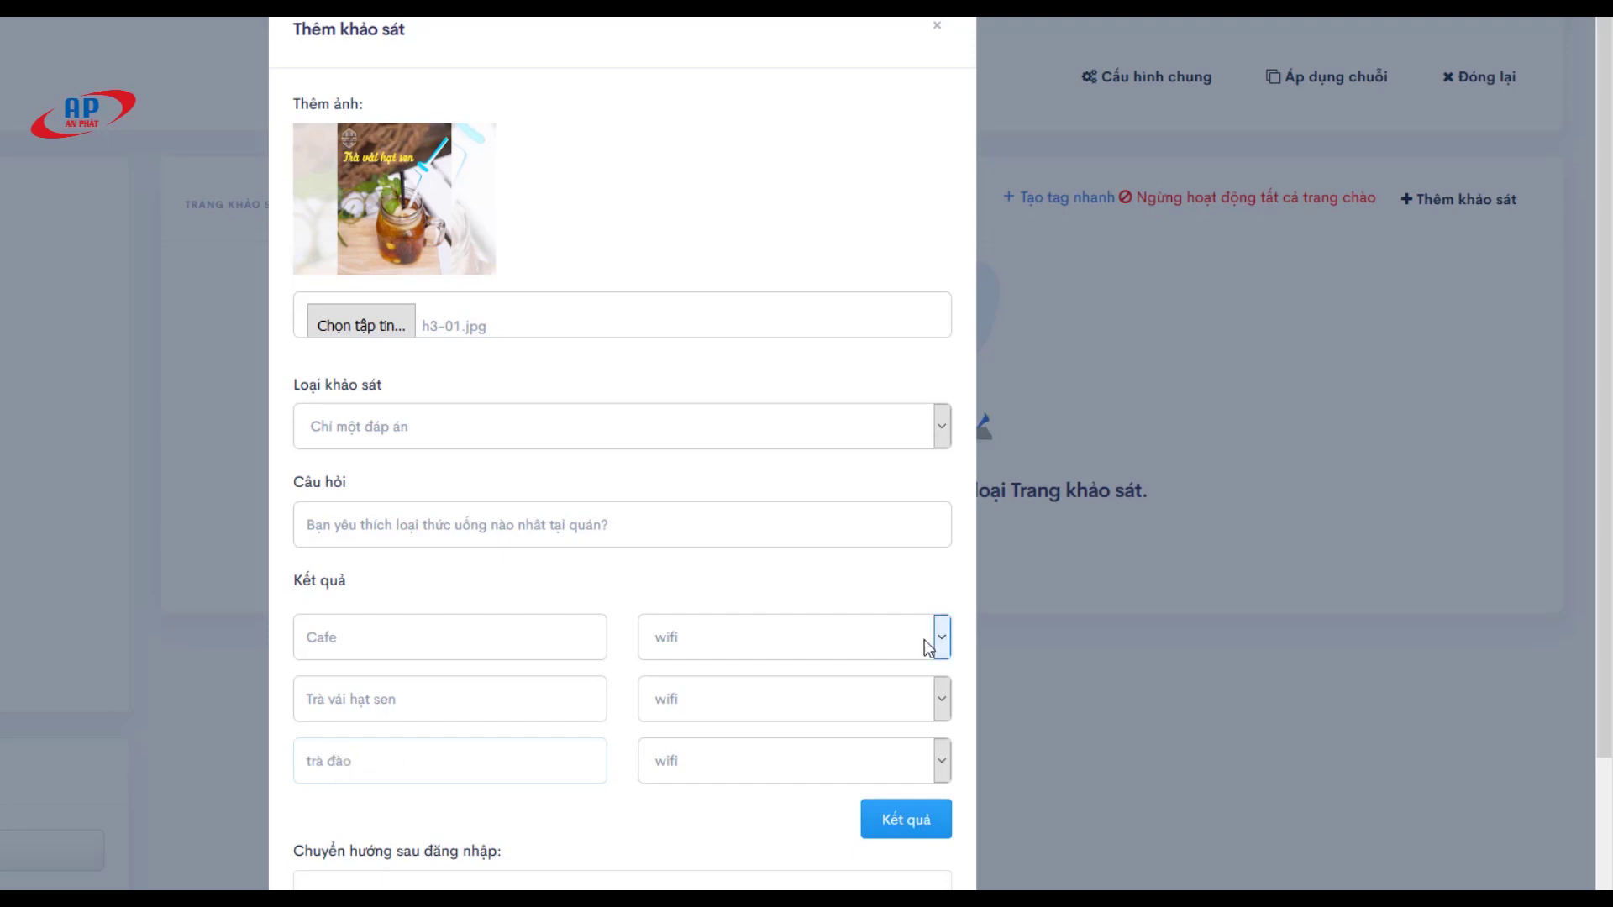
Step: Keep wifi as the action for all three answers
left_click(924, 638)
left_click(862, 665)
left_click(885, 707)
left_click(850, 739)
left_click(850, 741)
left_click(828, 810)
scroll(603, 742, "down", 1)
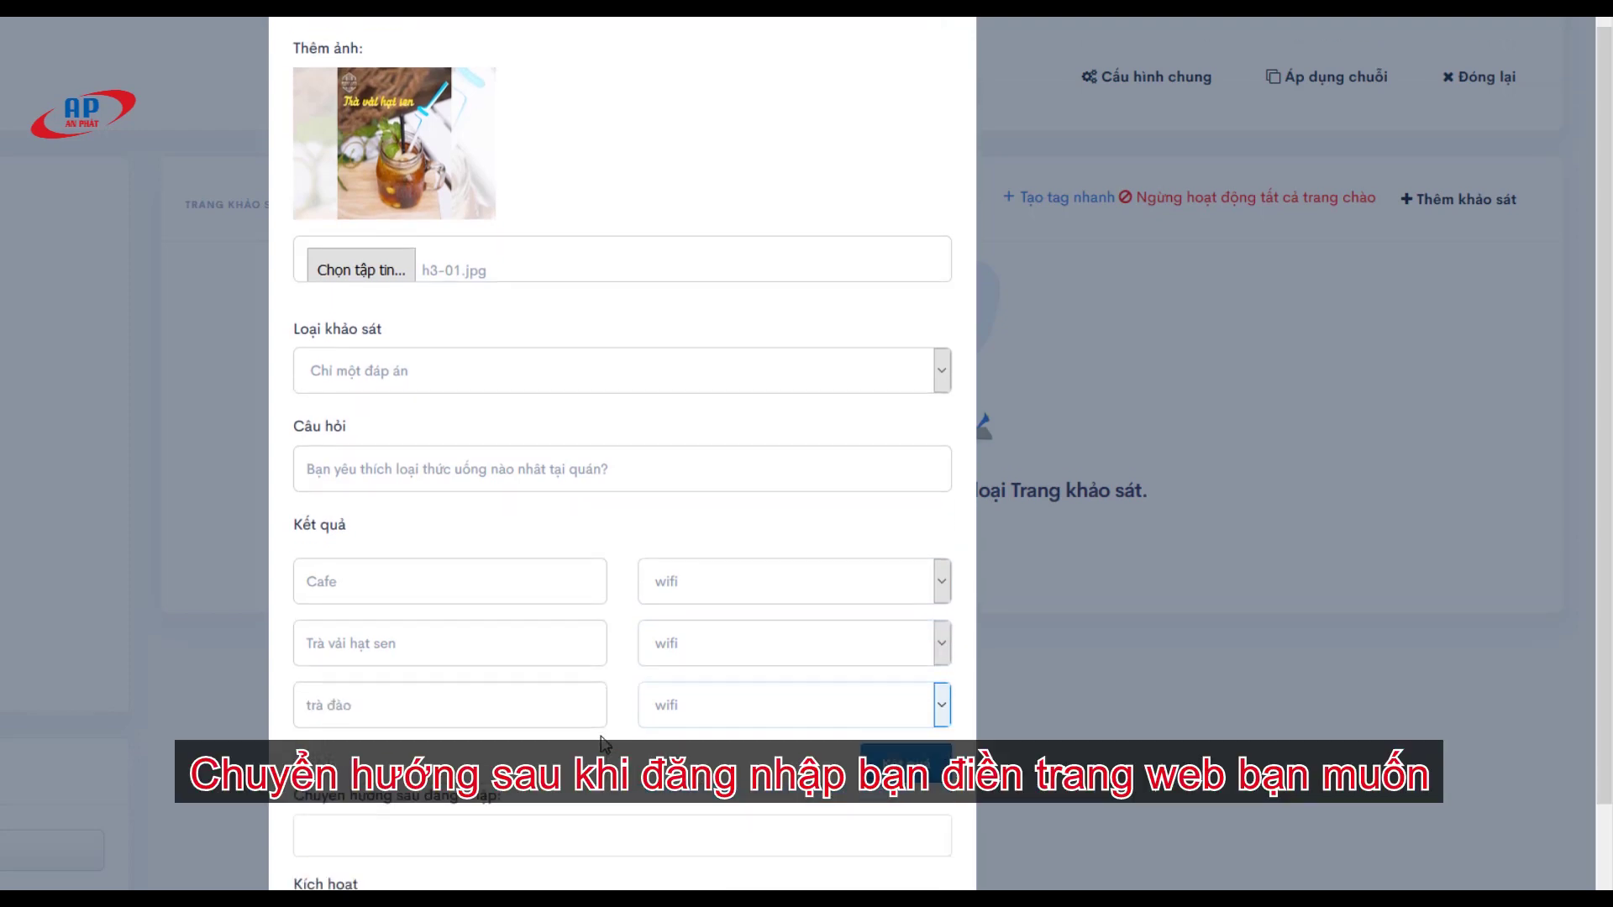
scroll(603, 742, "down", 2)
left_click(356, 706)
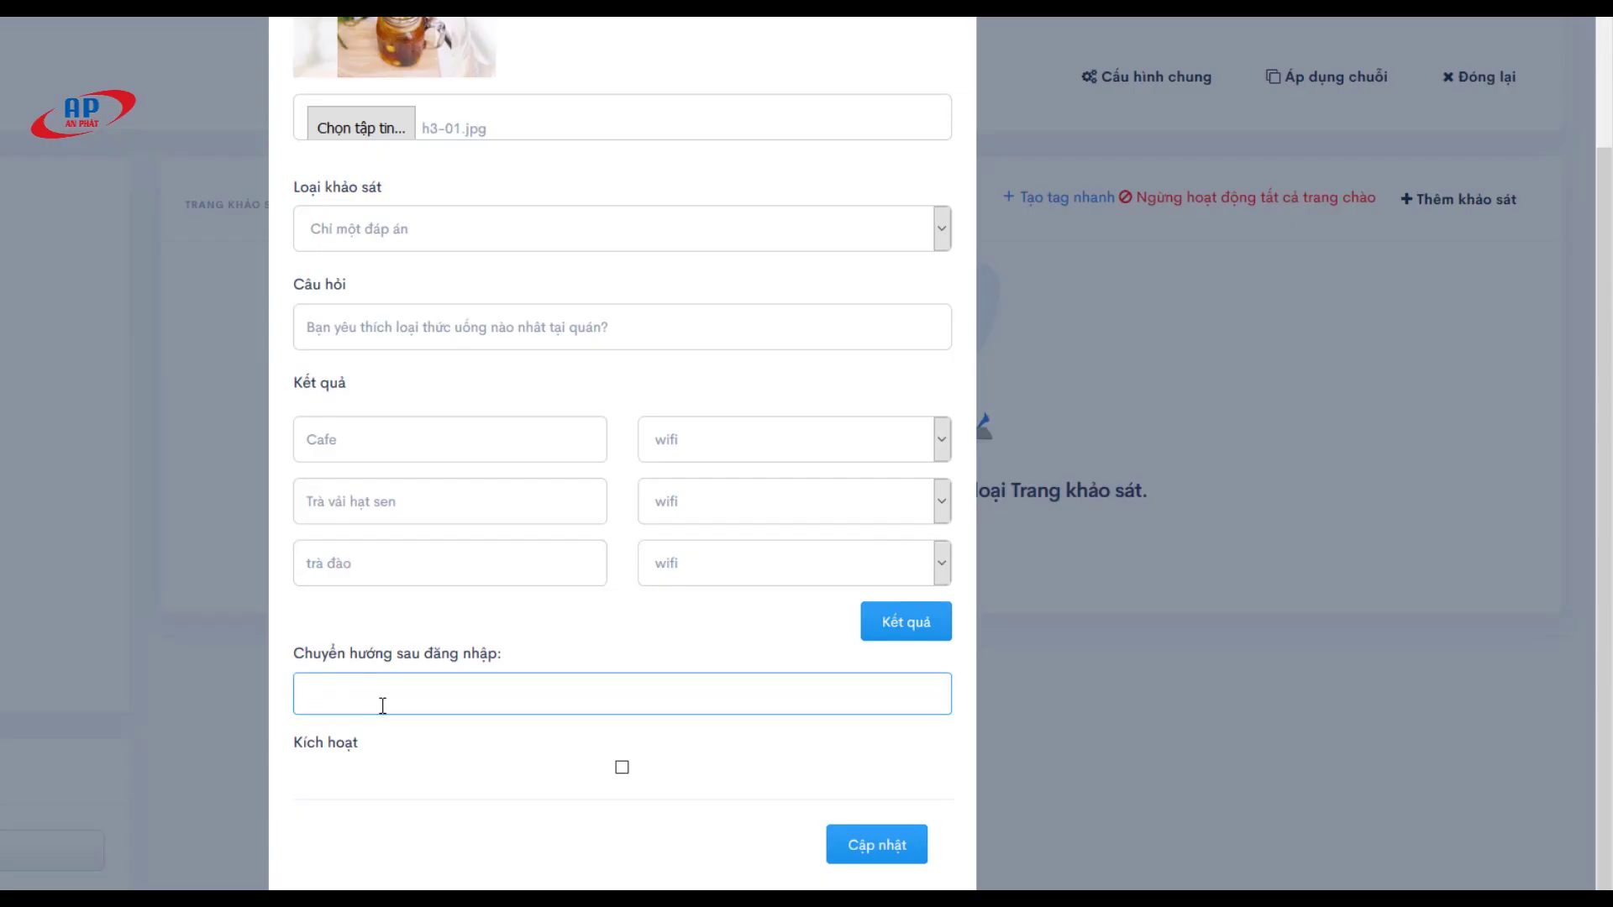
type("https://www.anphat.vn/")
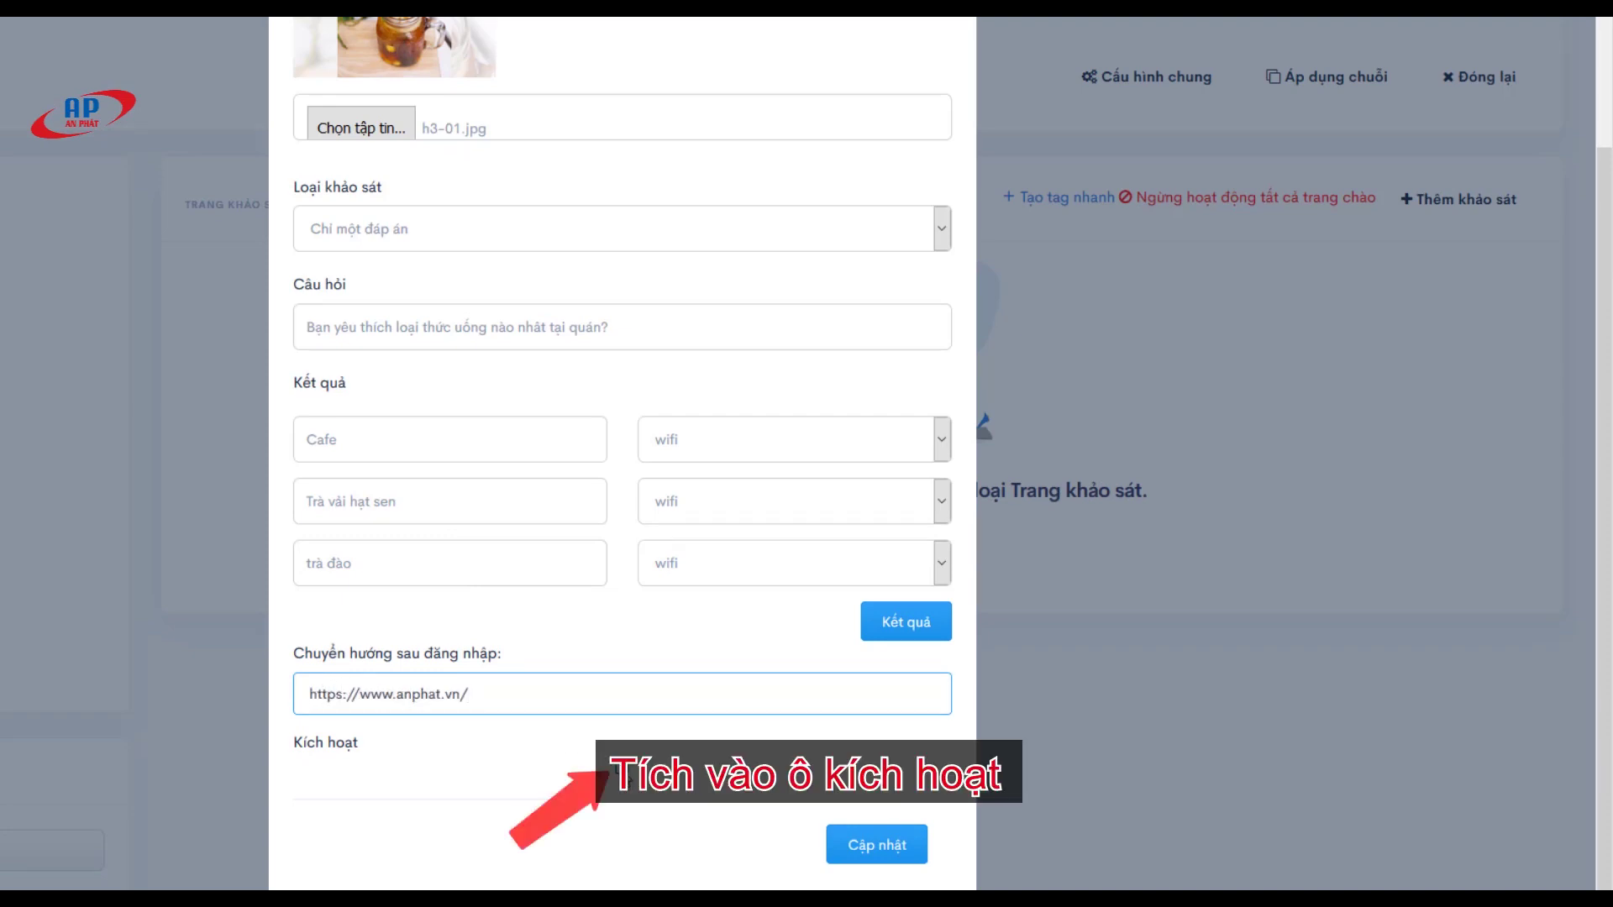
left_click(617, 771)
left_click(890, 846)
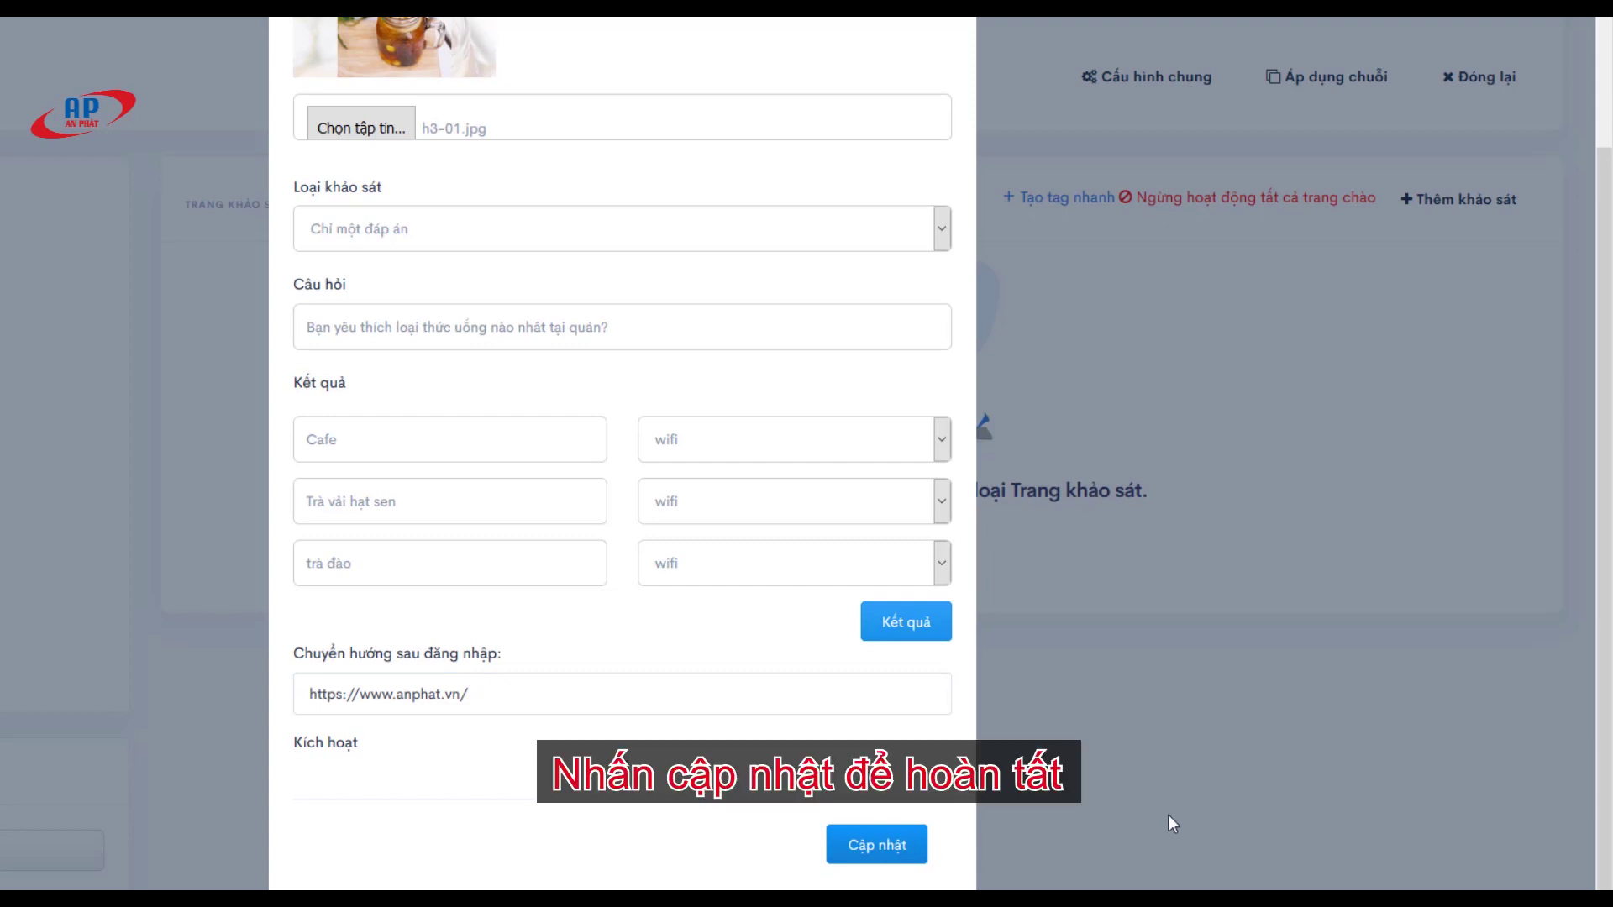
left_click(680, 578)
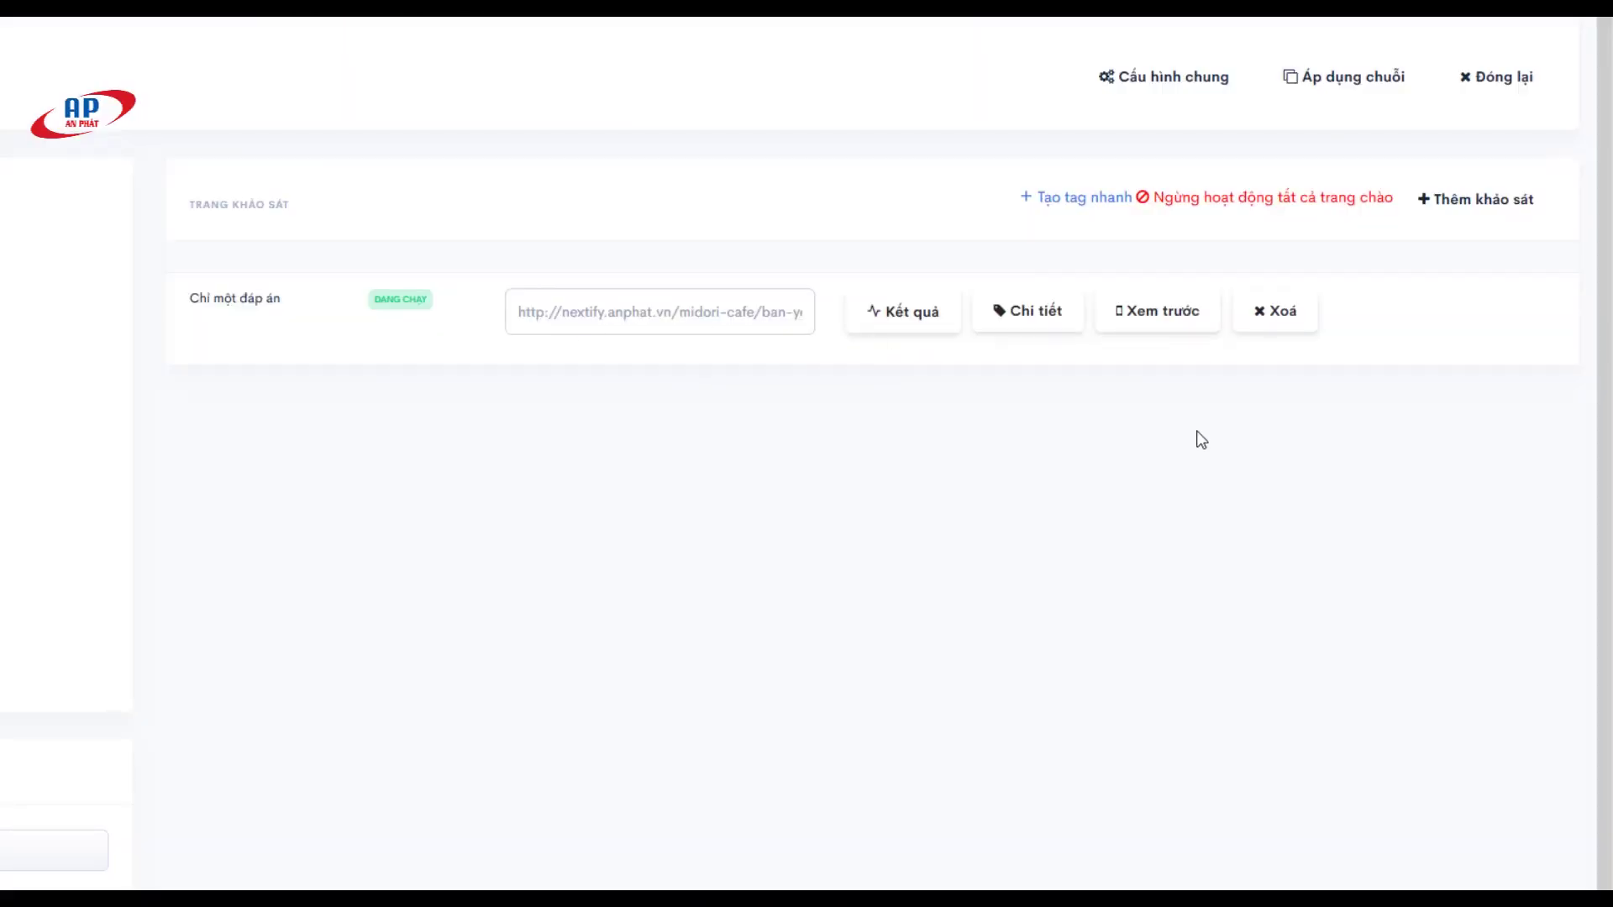
left_click(1142, 312)
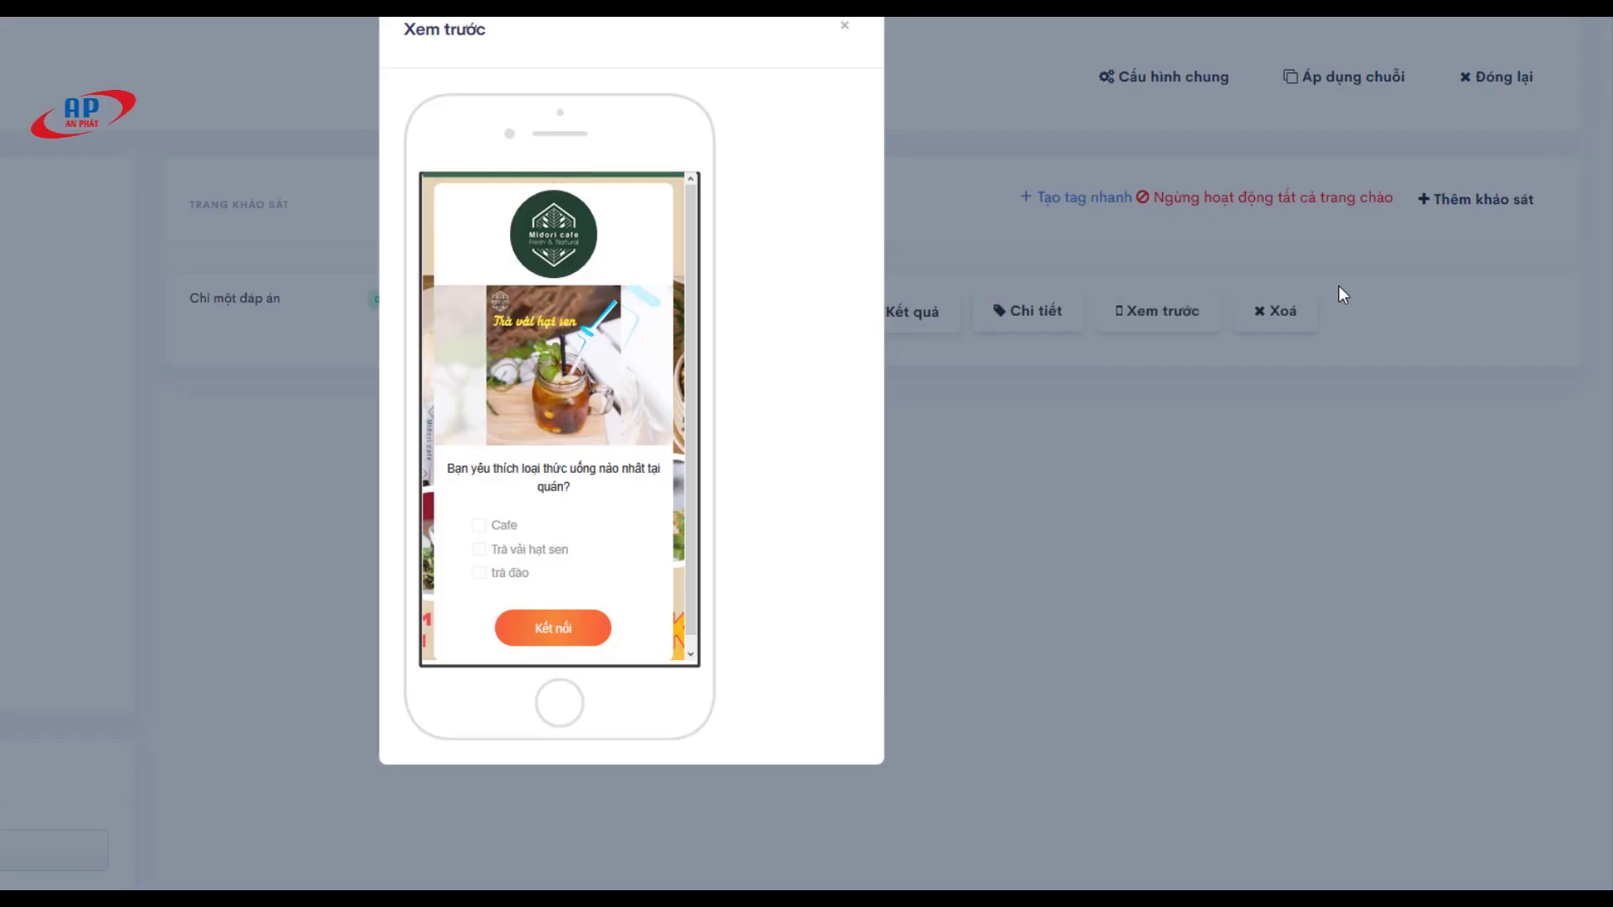
left_click(477, 527)
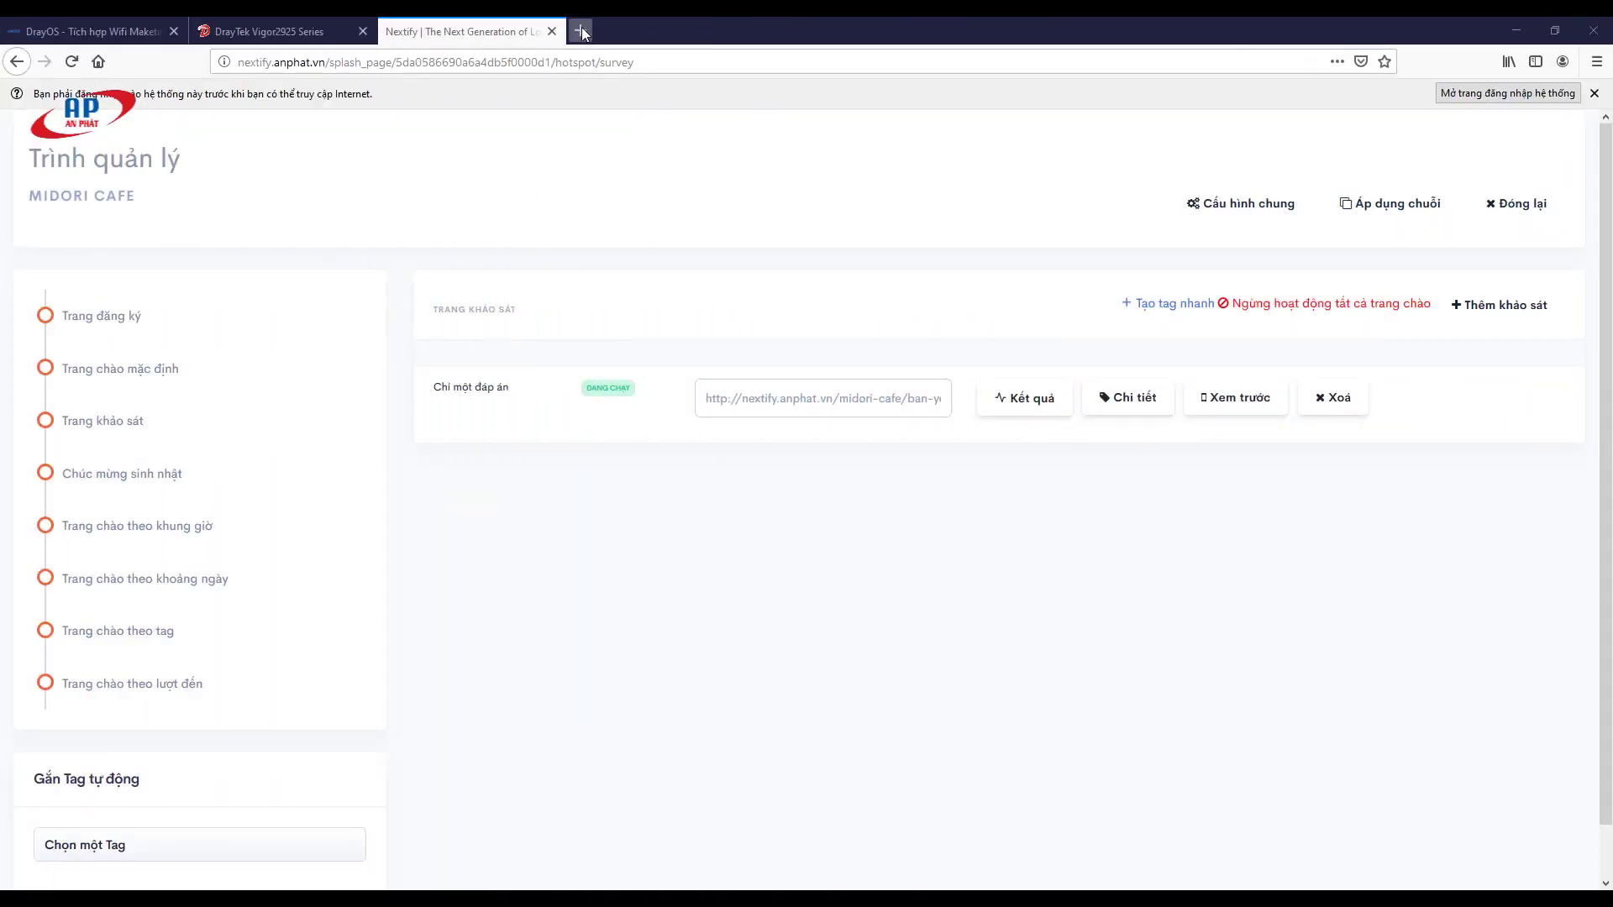
Step: Open genk.vn in a new tab to bring up the Midori Cafe survey portal
left_click(580, 31)
type("genk.vn/")
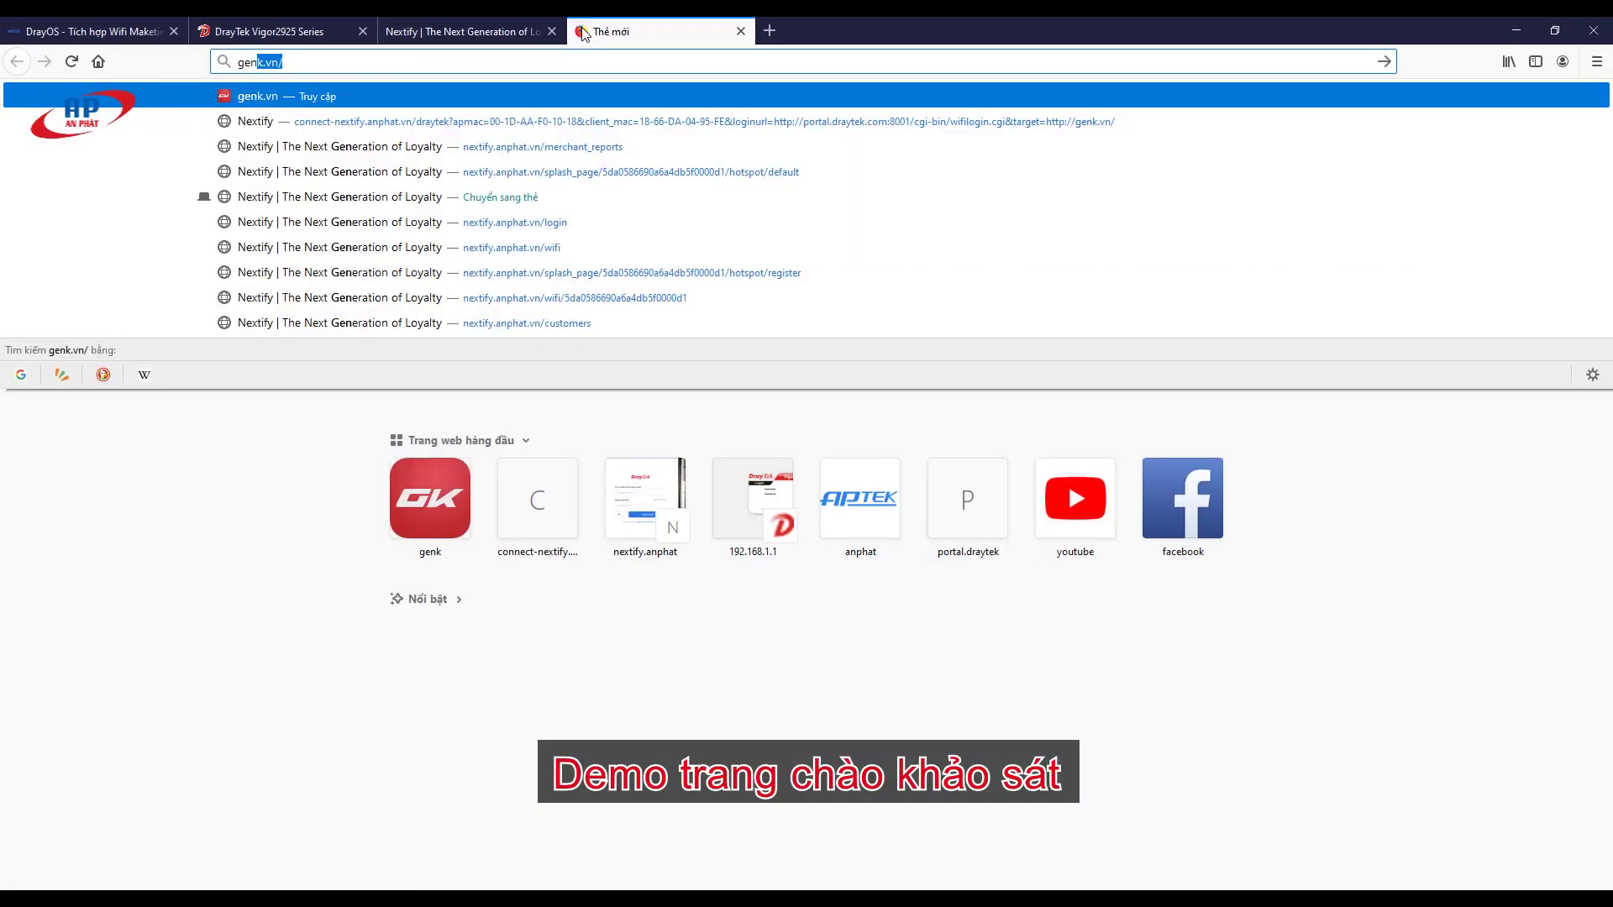
key("Return")
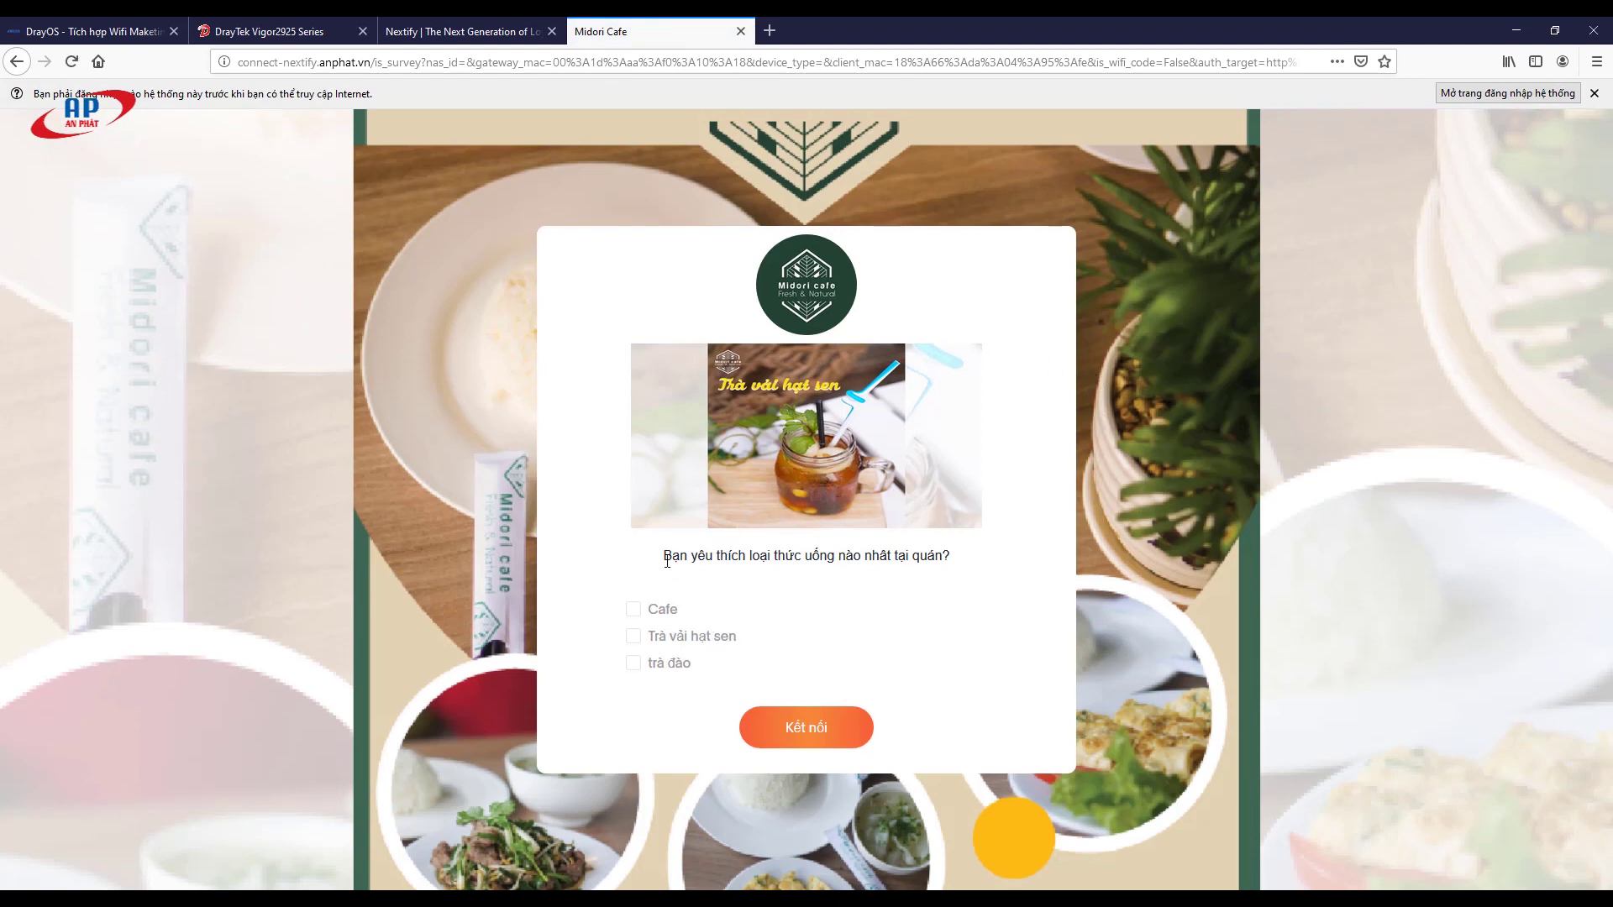
left_click_drag(666, 560, 958, 554)
left_click(878, 616)
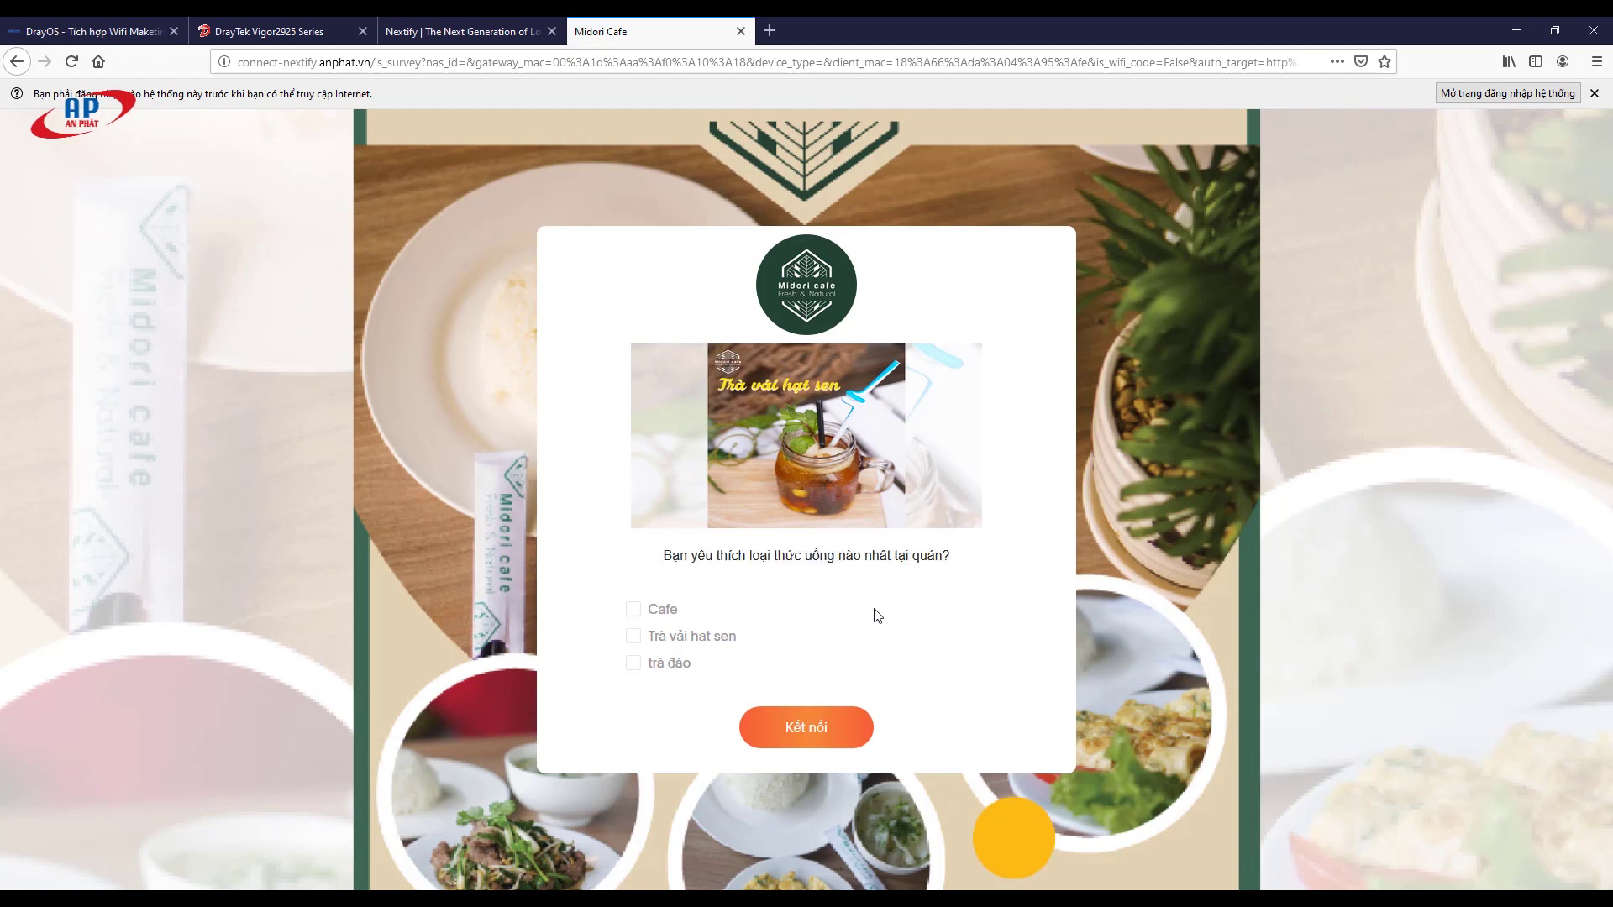
Step: Answer Cafe as the favourite drink and connect through the welcome page to anphat.vn
left_click(634, 610)
left_click(760, 724)
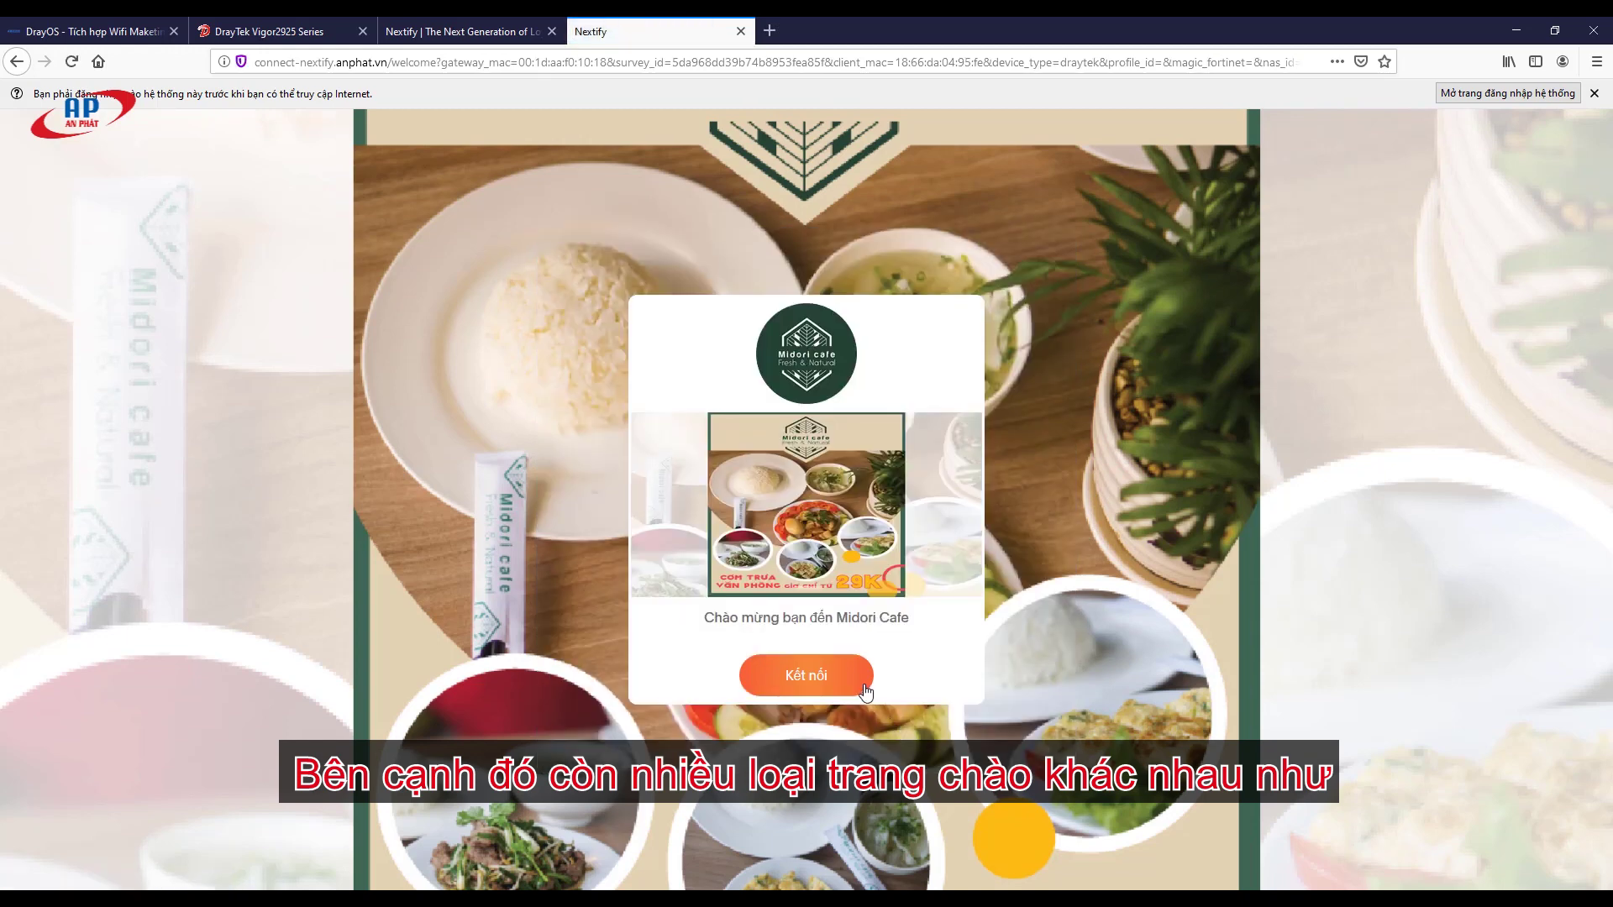
left_click(857, 684)
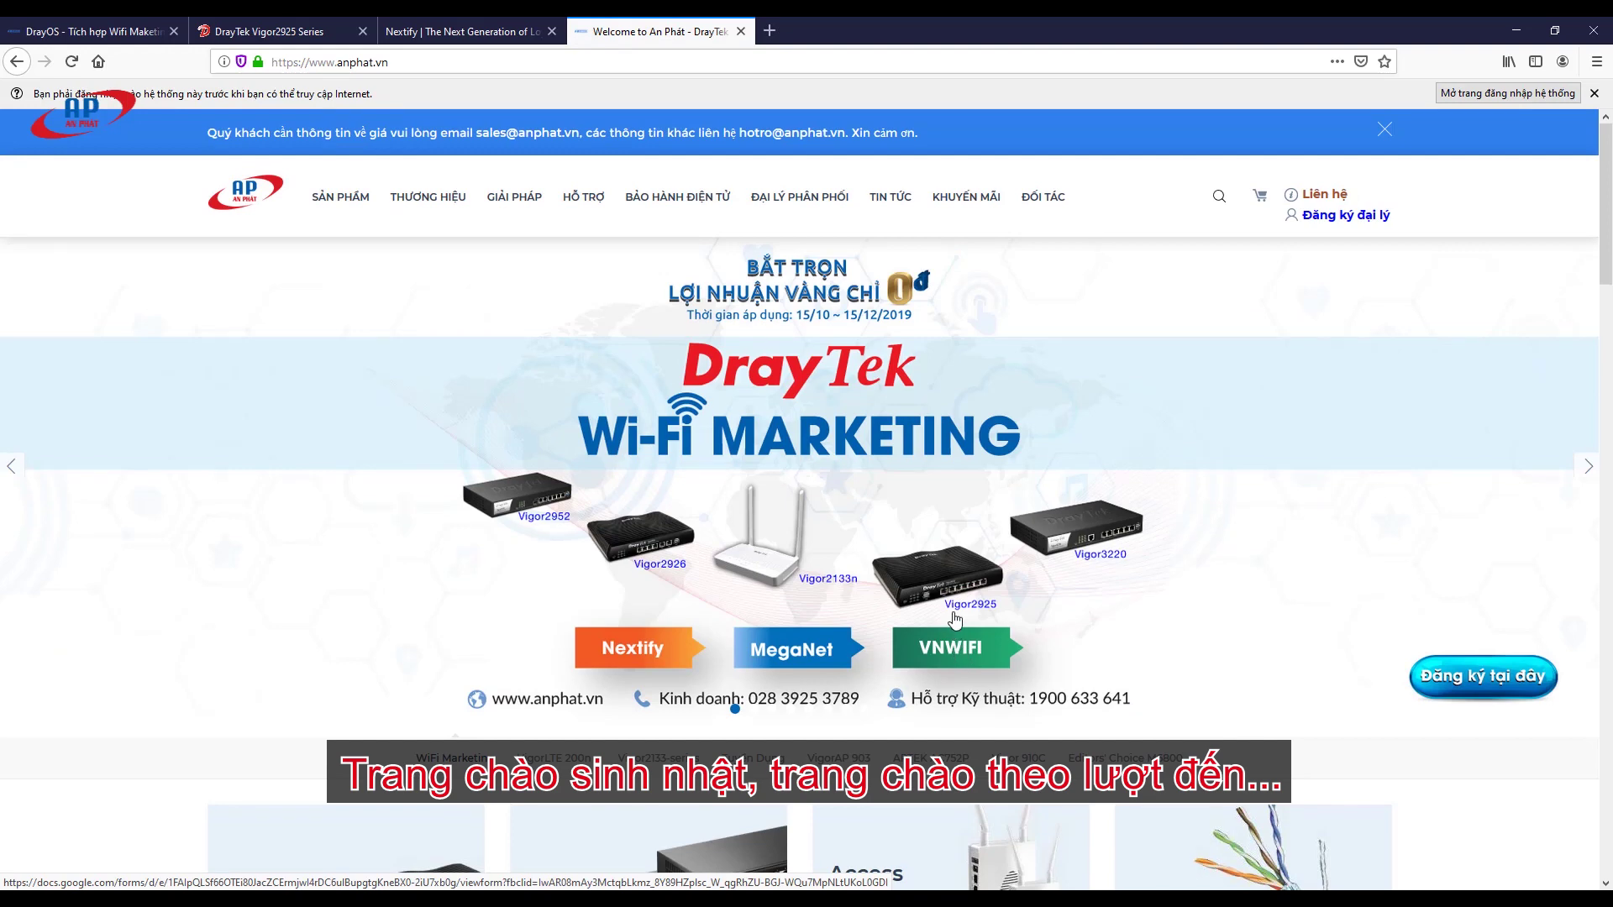
scroll(966, 381, "down", 5)
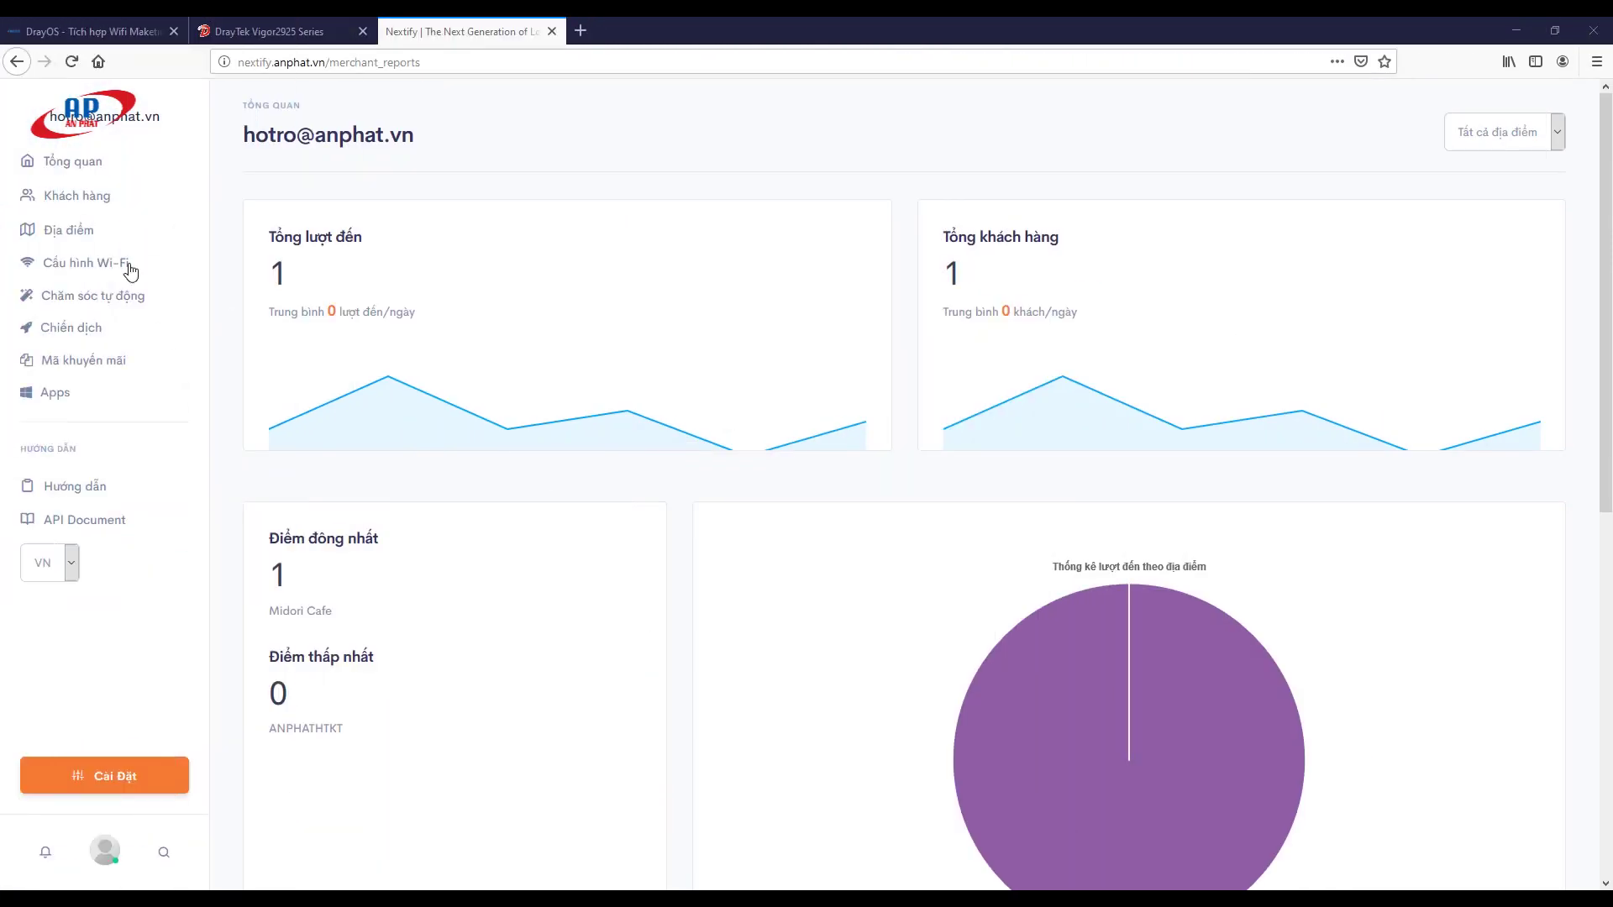
Step: Review the Tổng quan reports, then open the Khách hàng customer list
left_click(73, 161)
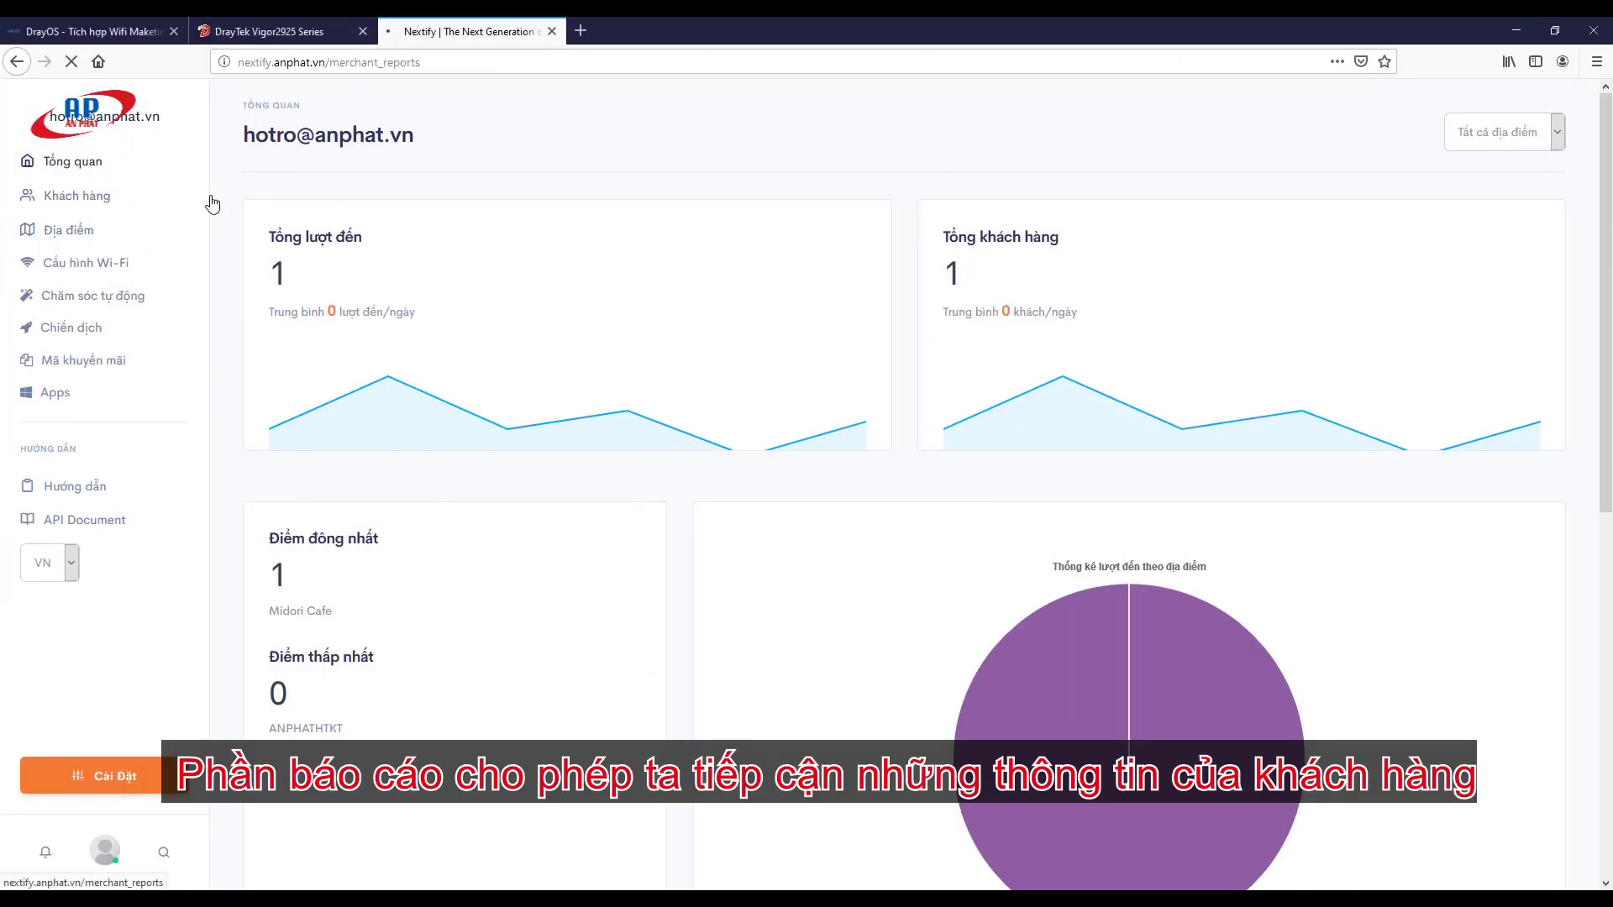
scroll(326, 242, "down", 7)
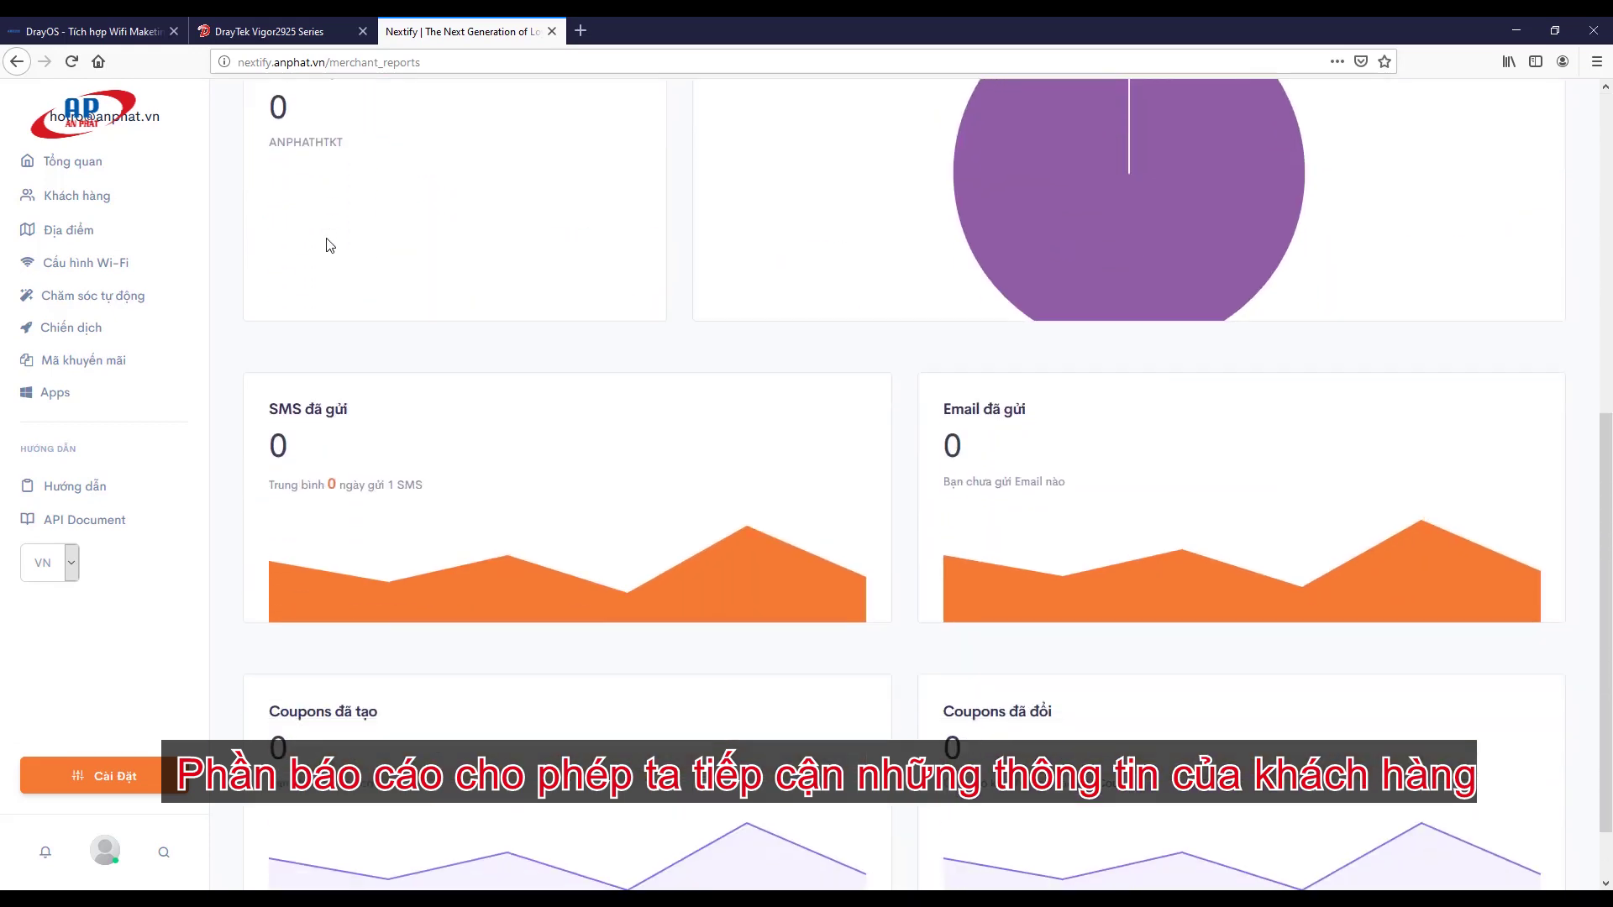
scroll(331, 245, "up", 7)
left_click(54, 201)
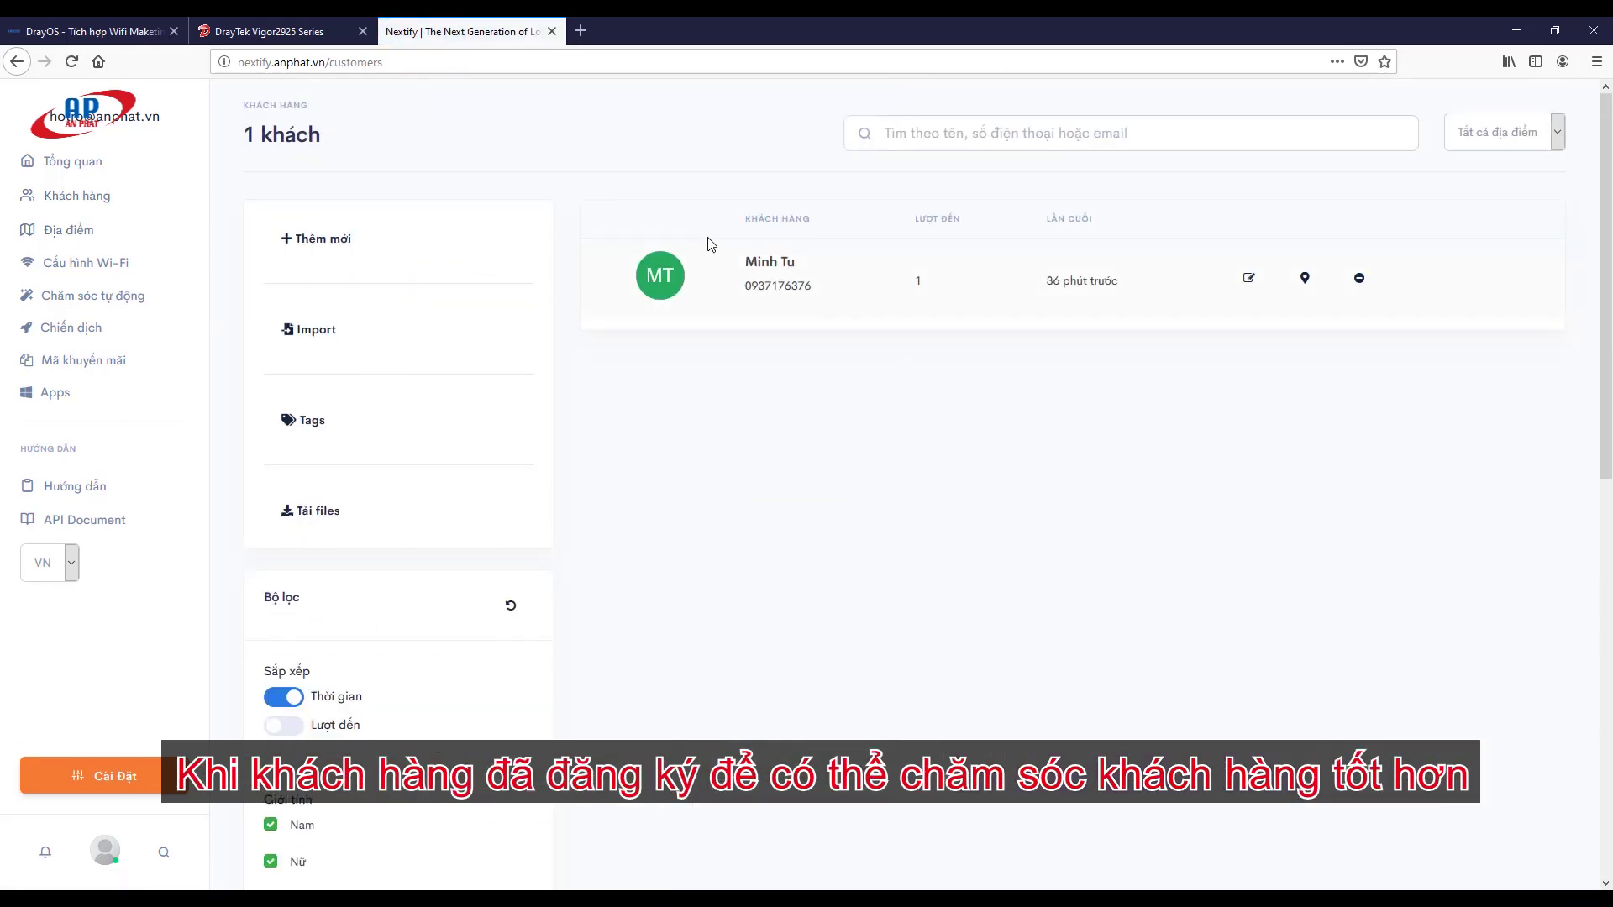
triple_click(748, 220)
triple_click(1068, 218)
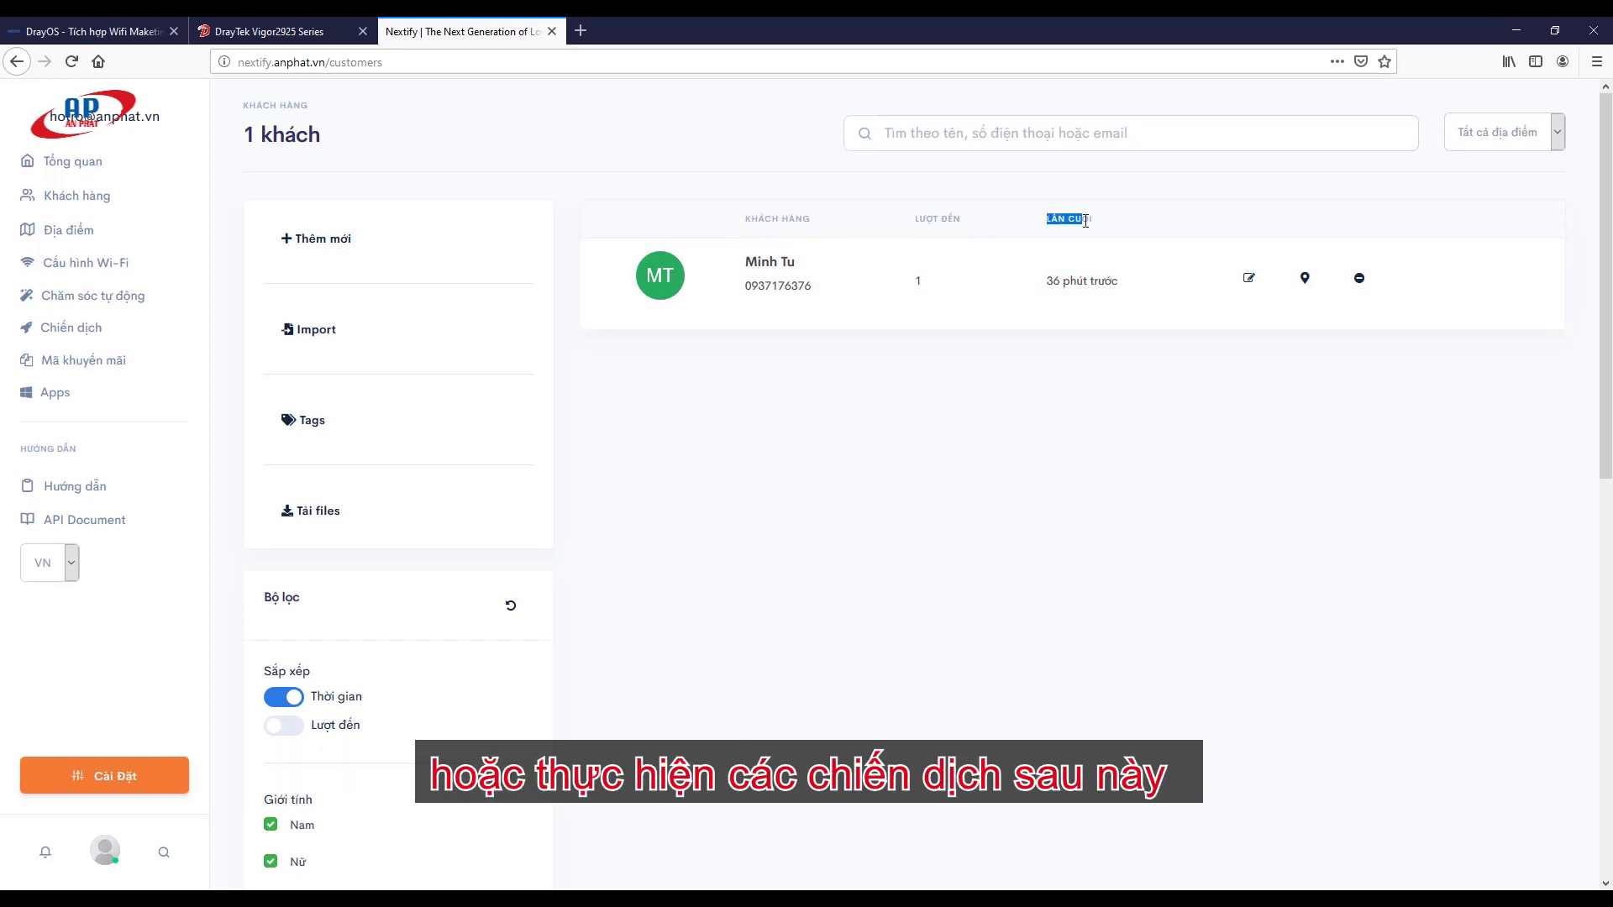
Step: Inspect the registered guest's detail card, then close it
left_click(875, 276)
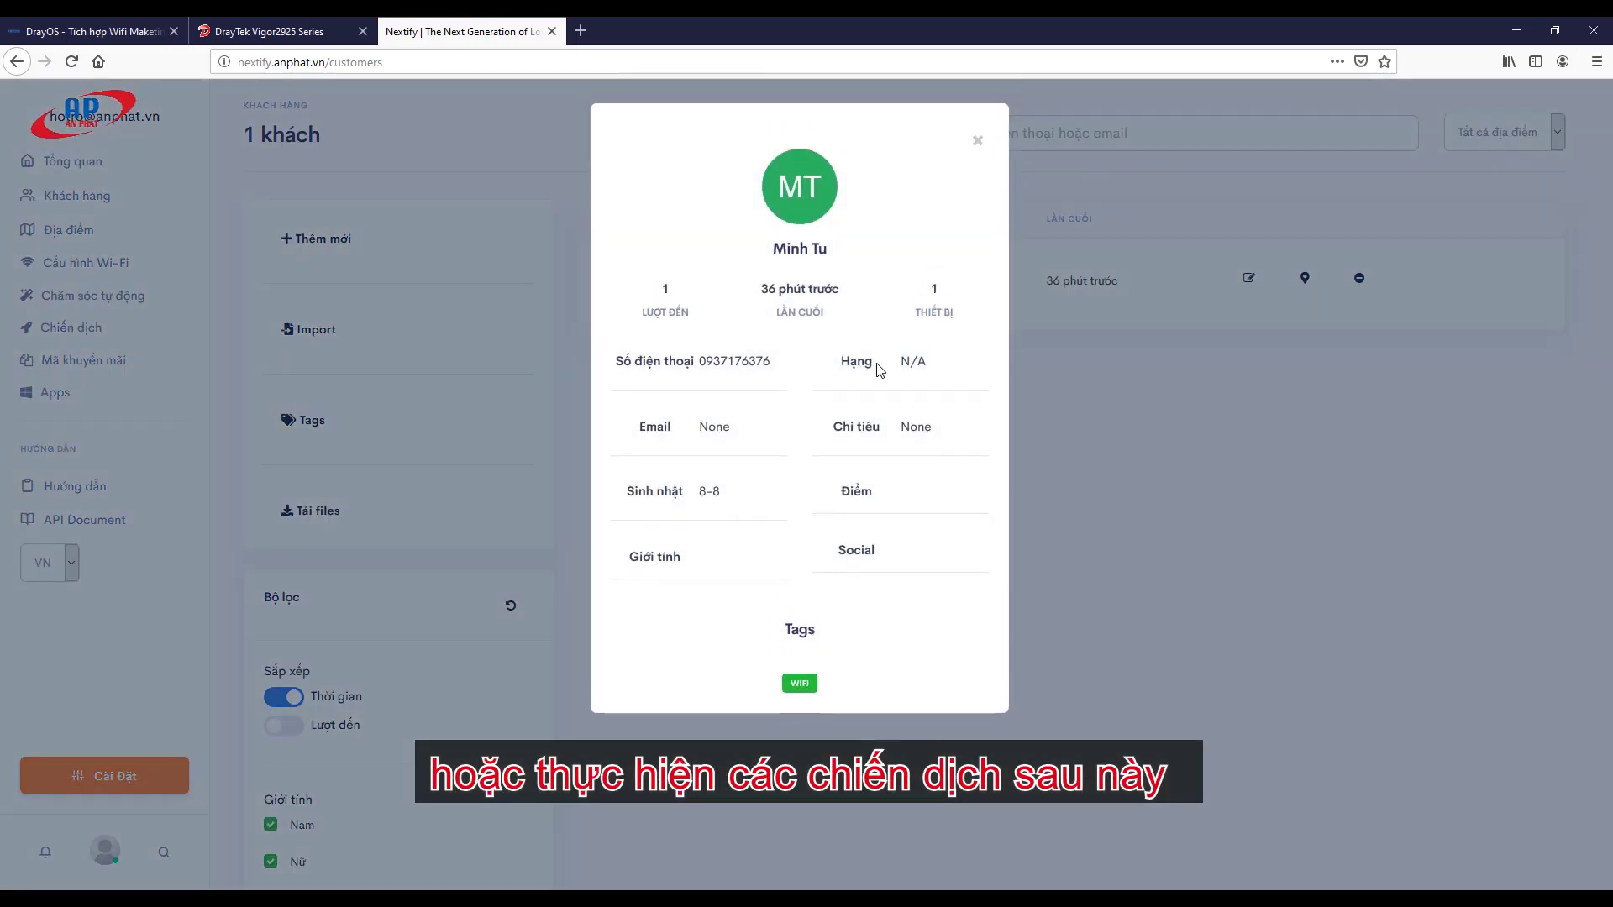
left_click_drag(770, 249, 834, 252)
left_click_drag(769, 316, 830, 314)
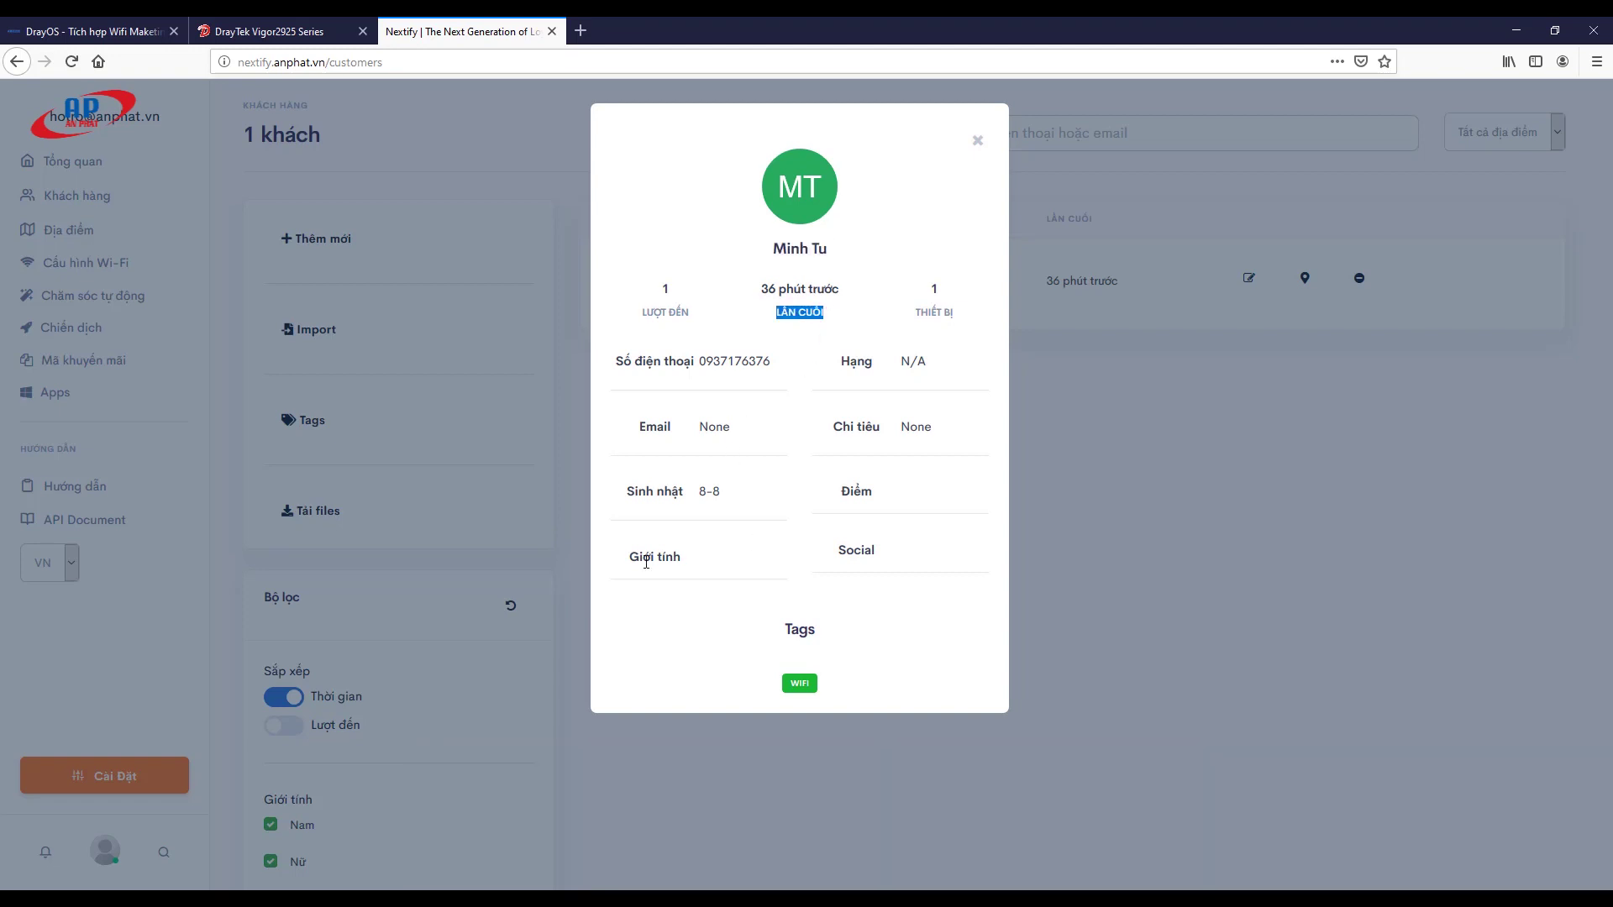
left_click_drag(646, 562, 847, 555)
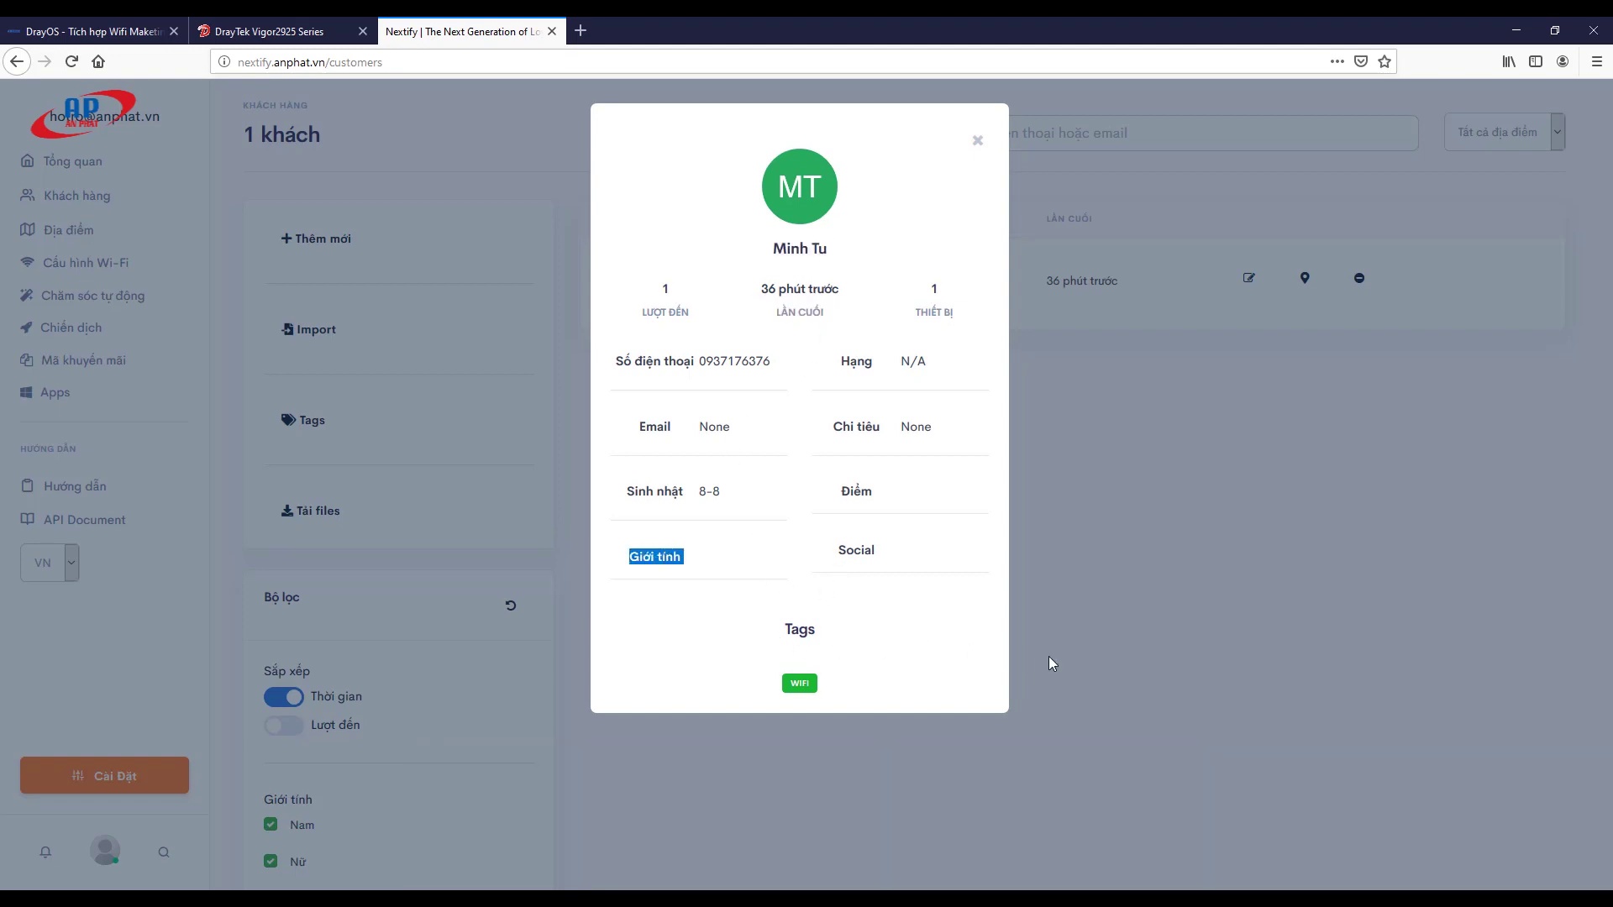
left_click(1003, 607)
left_click(976, 140)
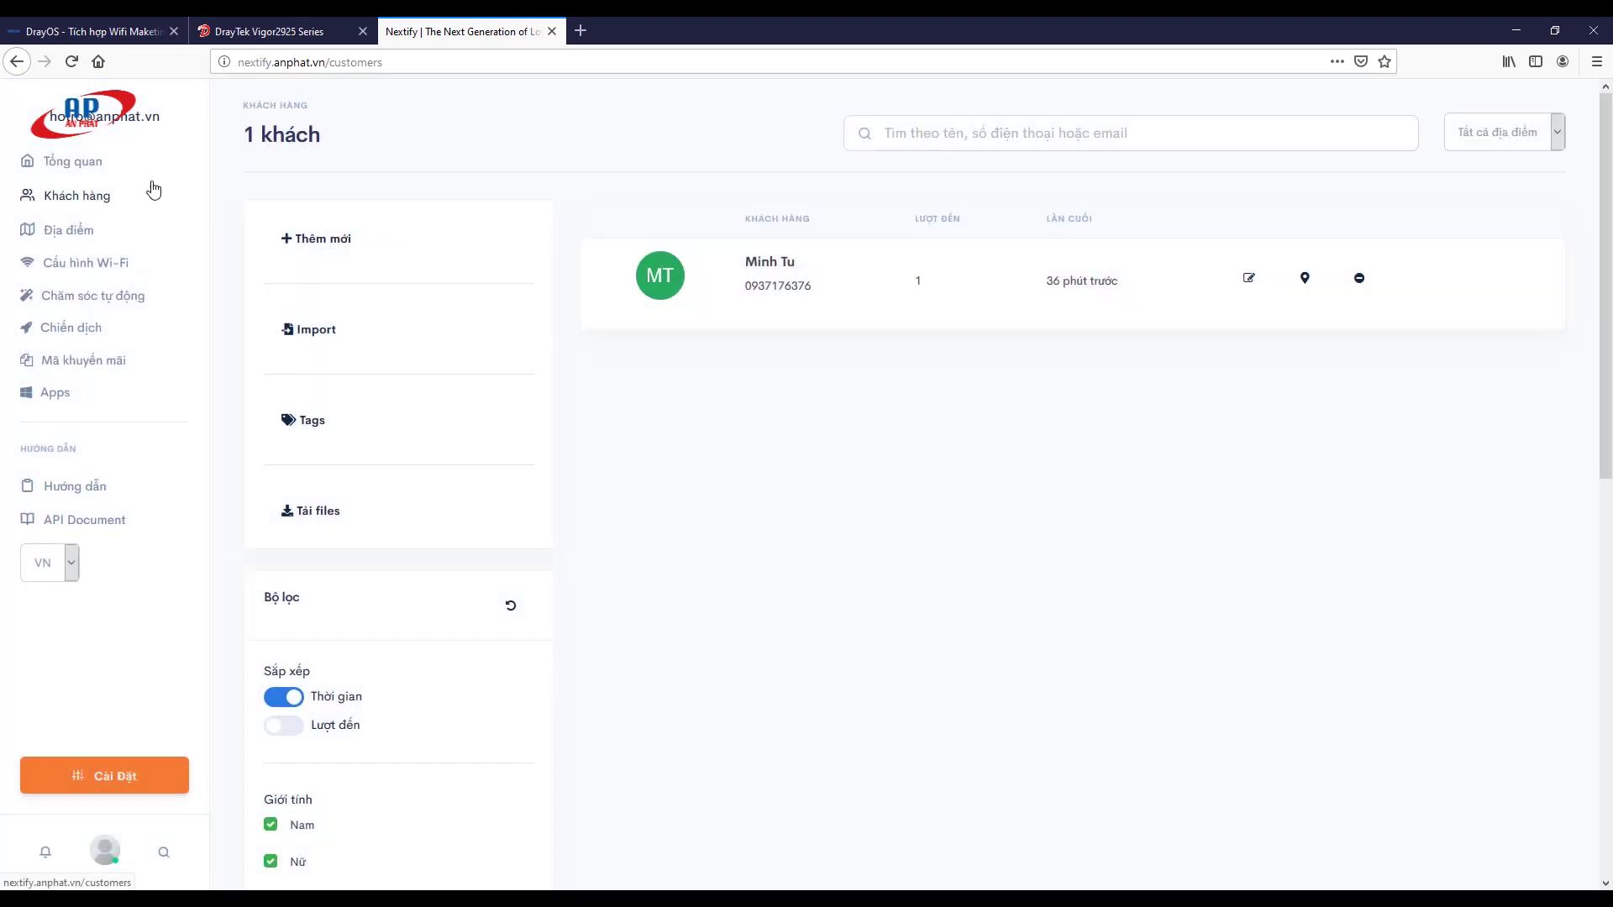
Step: Review the Chăm sóc tự động scenarios: first-visit, returning, loyal, long-absent, birthday, promotion, Cảm ơn & Khảo sát
left_click(79, 302)
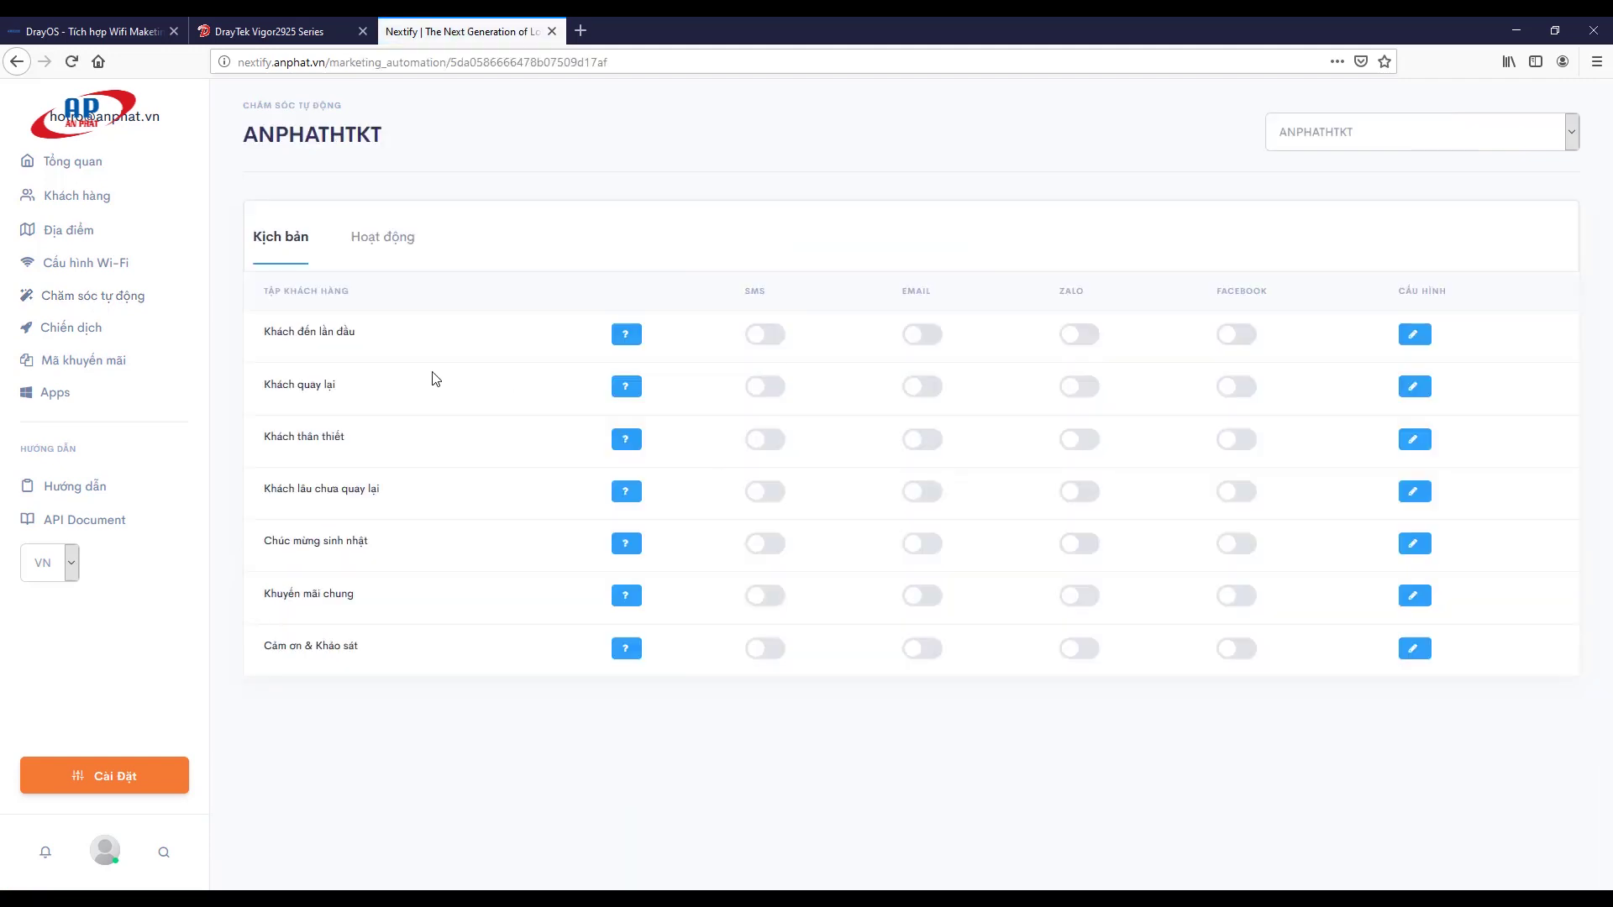
left_click_drag(266, 347, 380, 339)
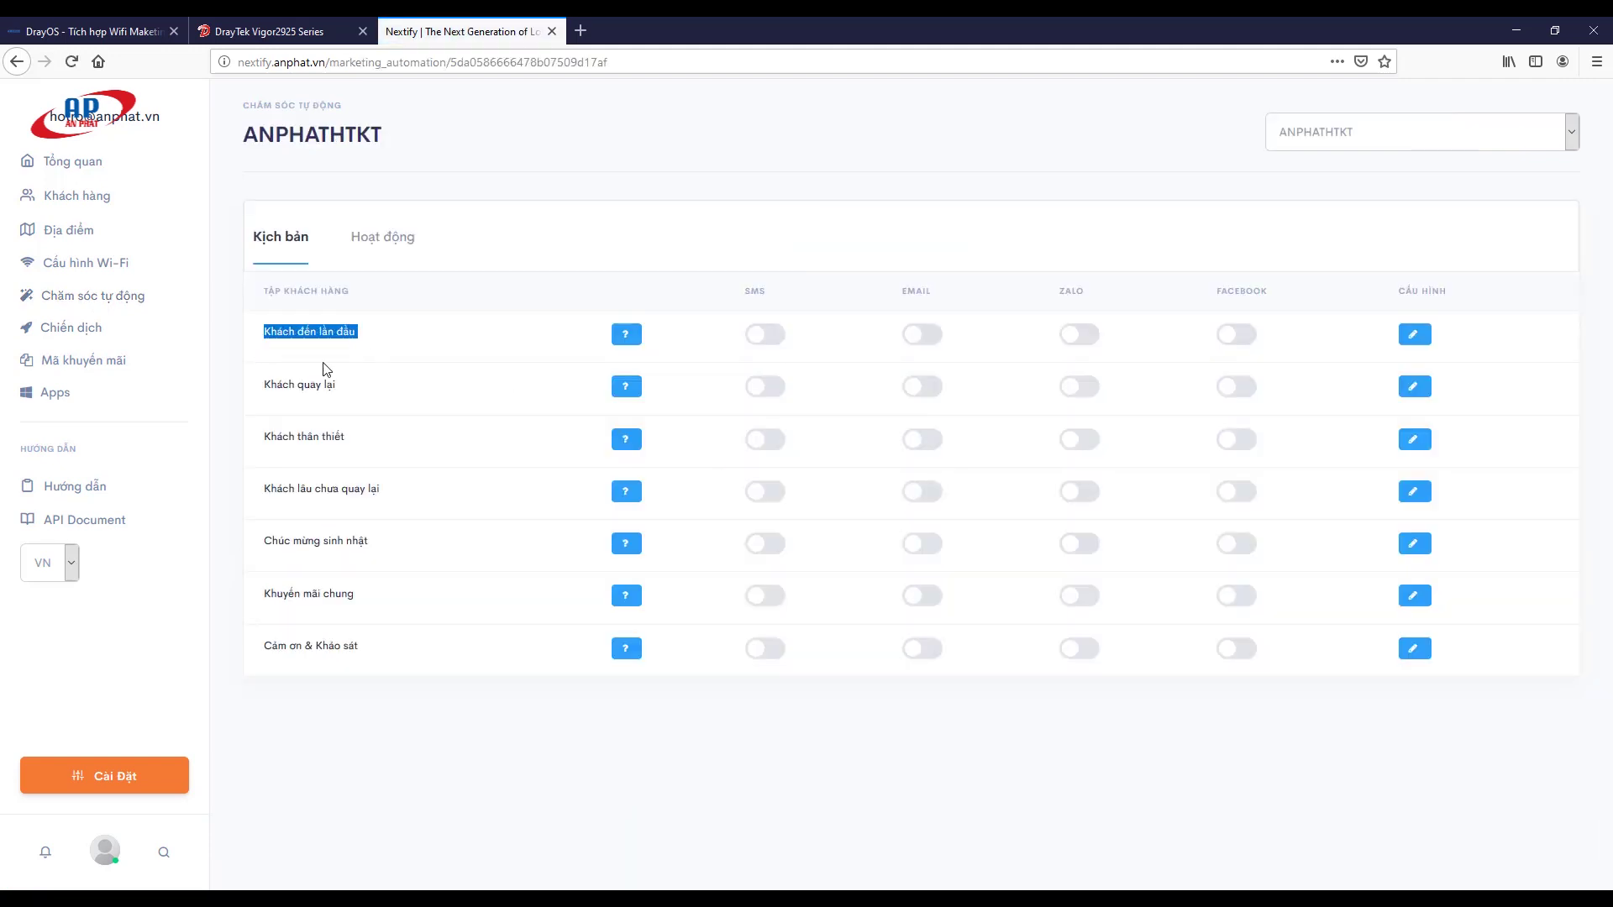
left_click_drag(265, 389, 358, 395)
left_click_drag(265, 438, 352, 469)
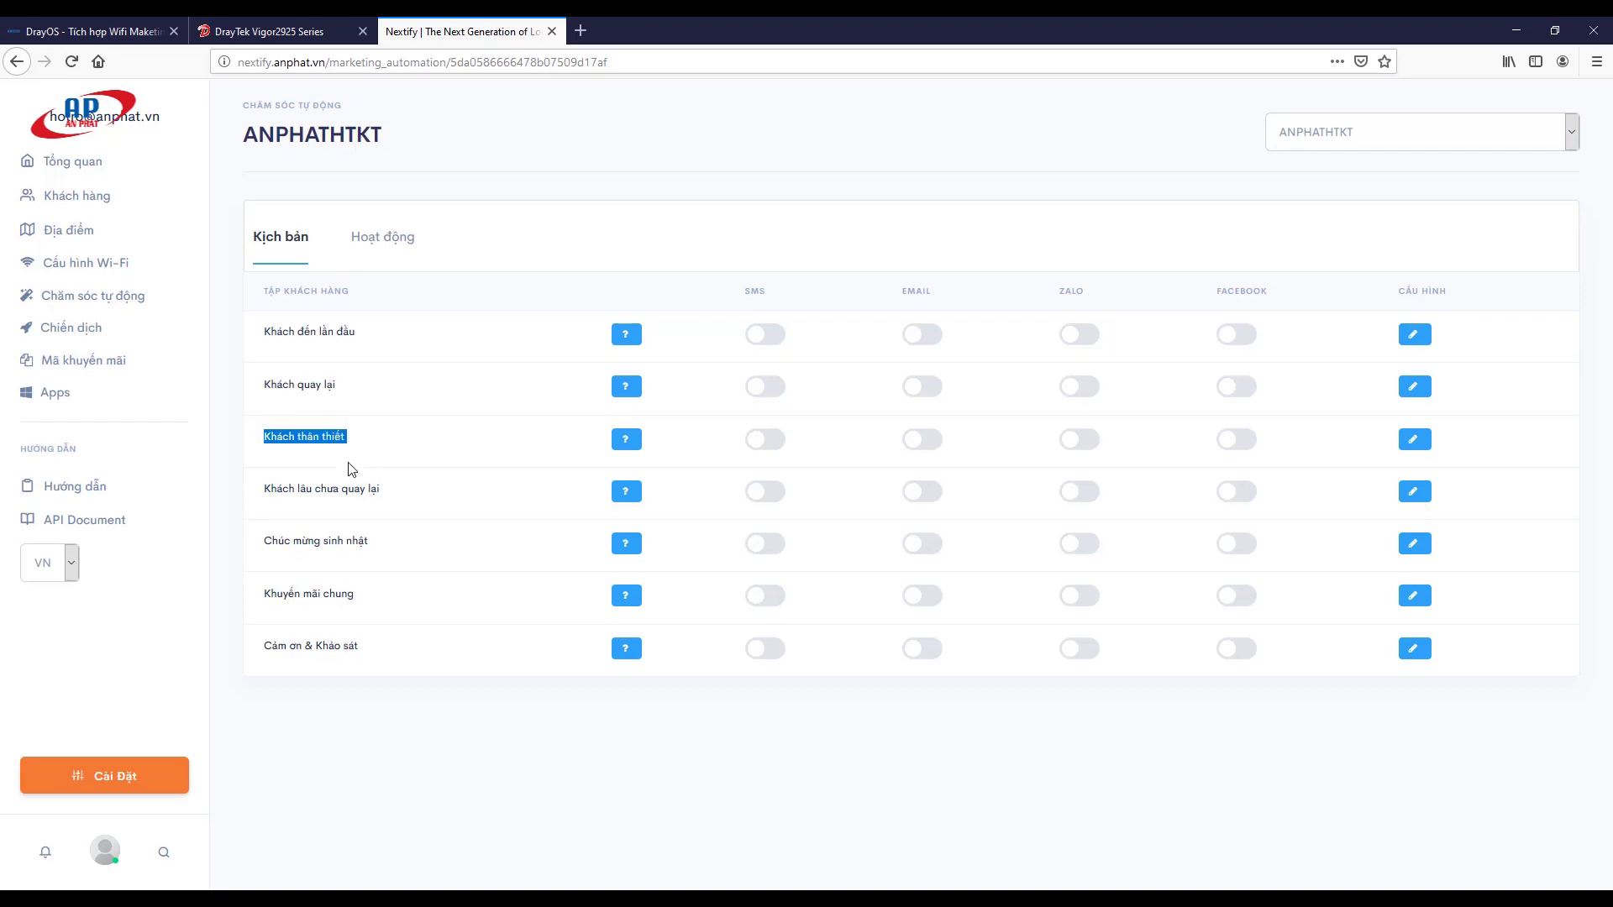
left_click_drag(265, 499, 379, 517)
left_click_drag(267, 538, 364, 542)
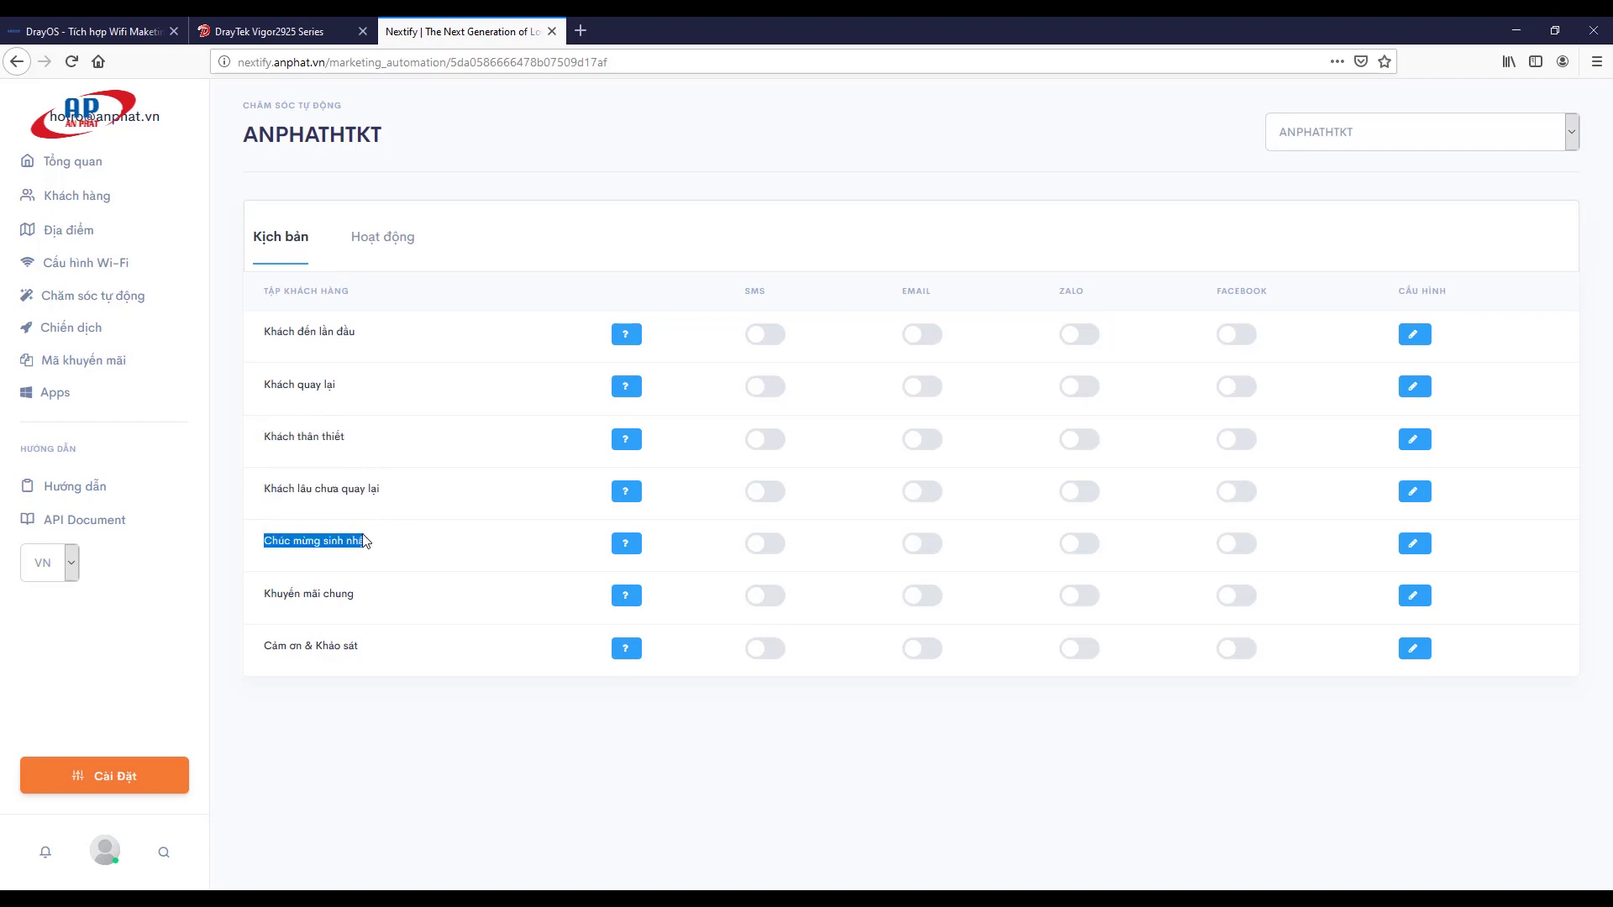
left_click_drag(265, 593, 367, 596)
left_click_drag(264, 646, 366, 653)
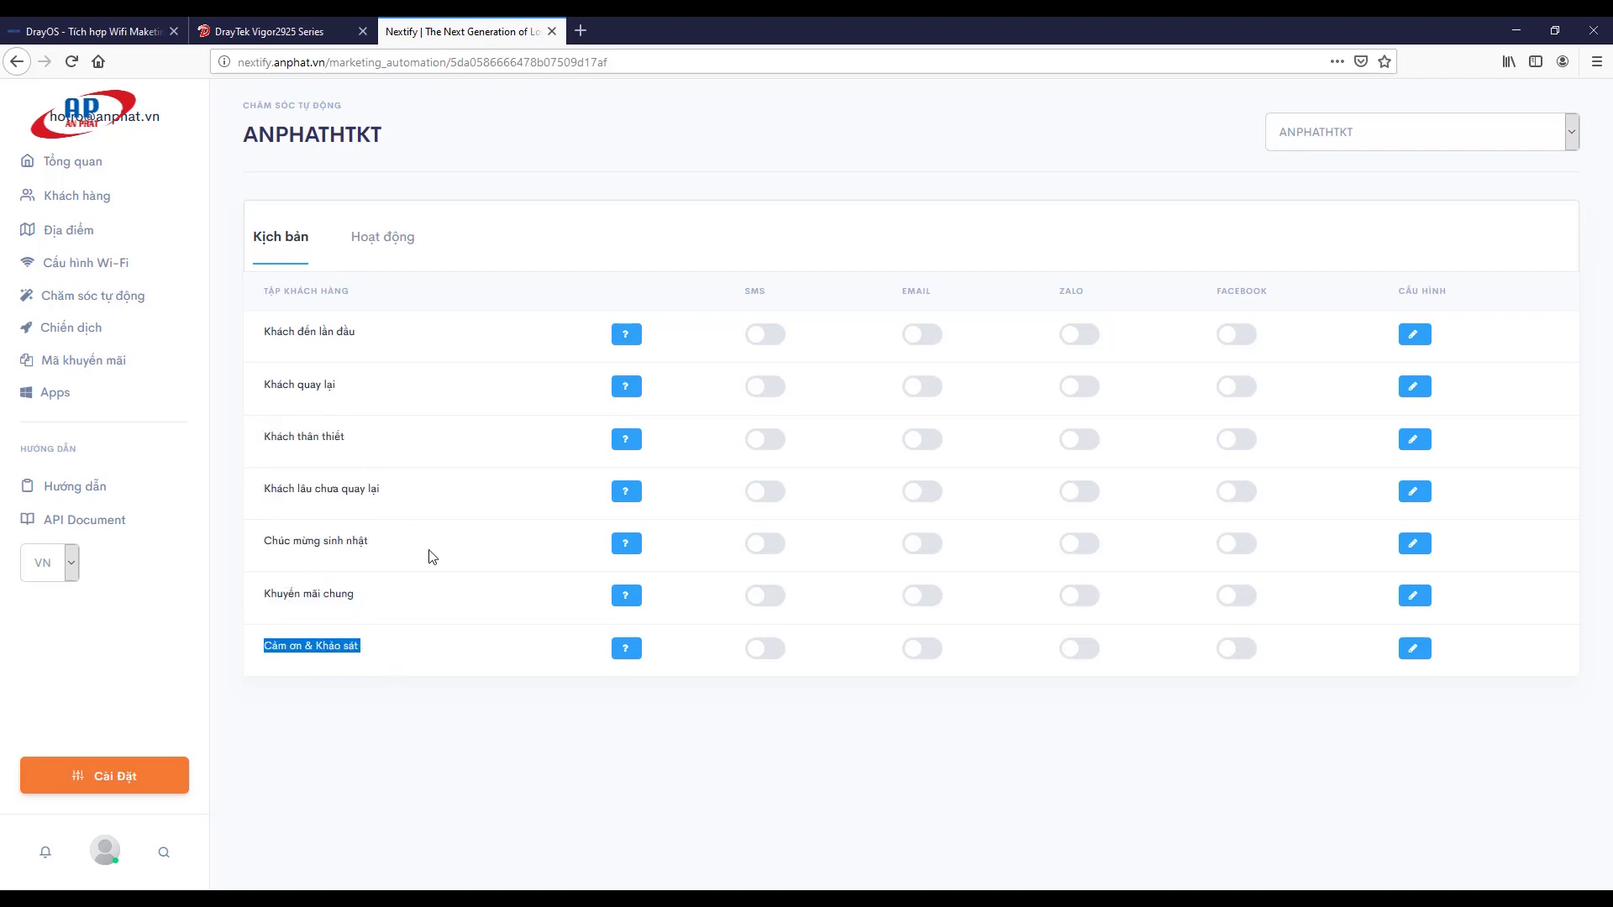
left_click(370, 424)
Step: Start a new campaign under Chiến dịch and scroll down to its email template
left_click(63, 329)
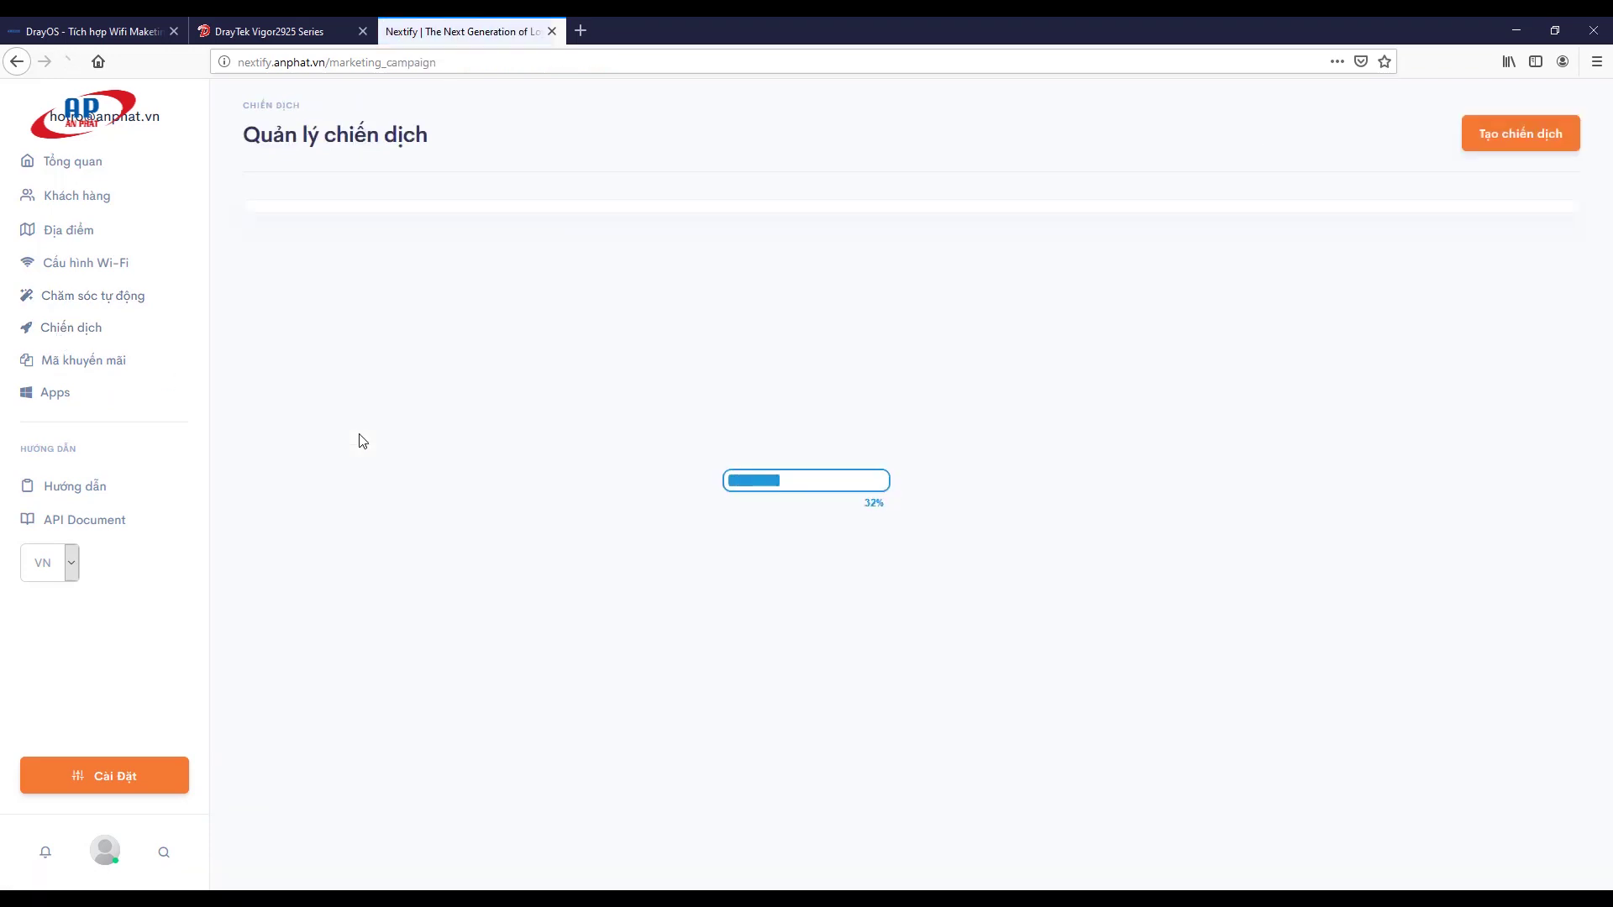
left_click(1489, 145)
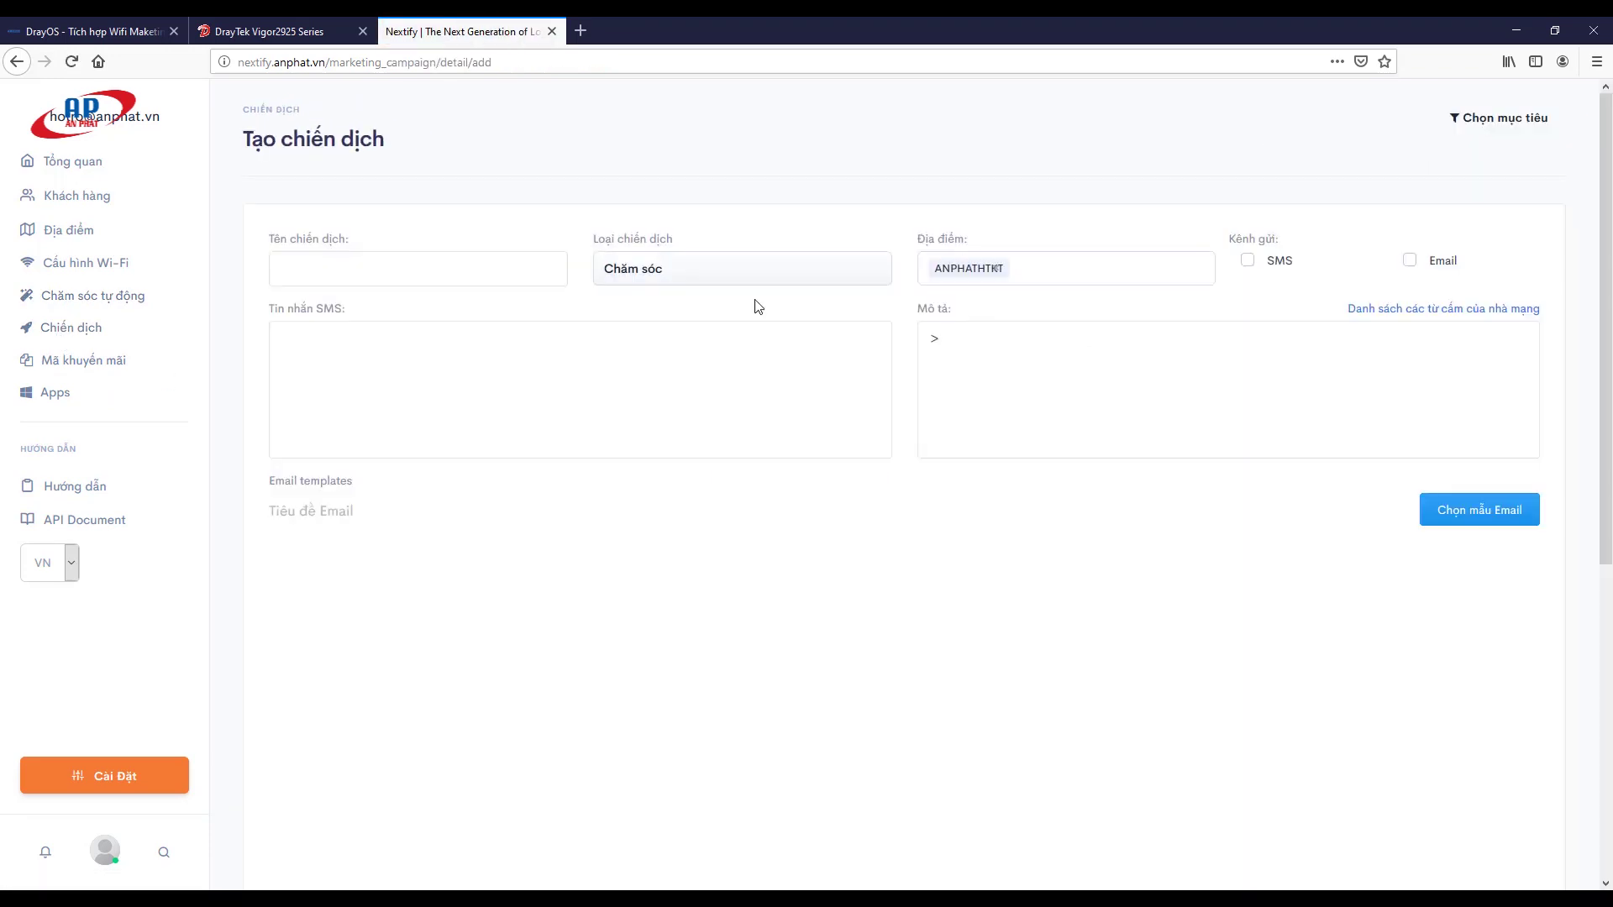
left_click(395, 276)
scroll(691, 479, "down", 7)
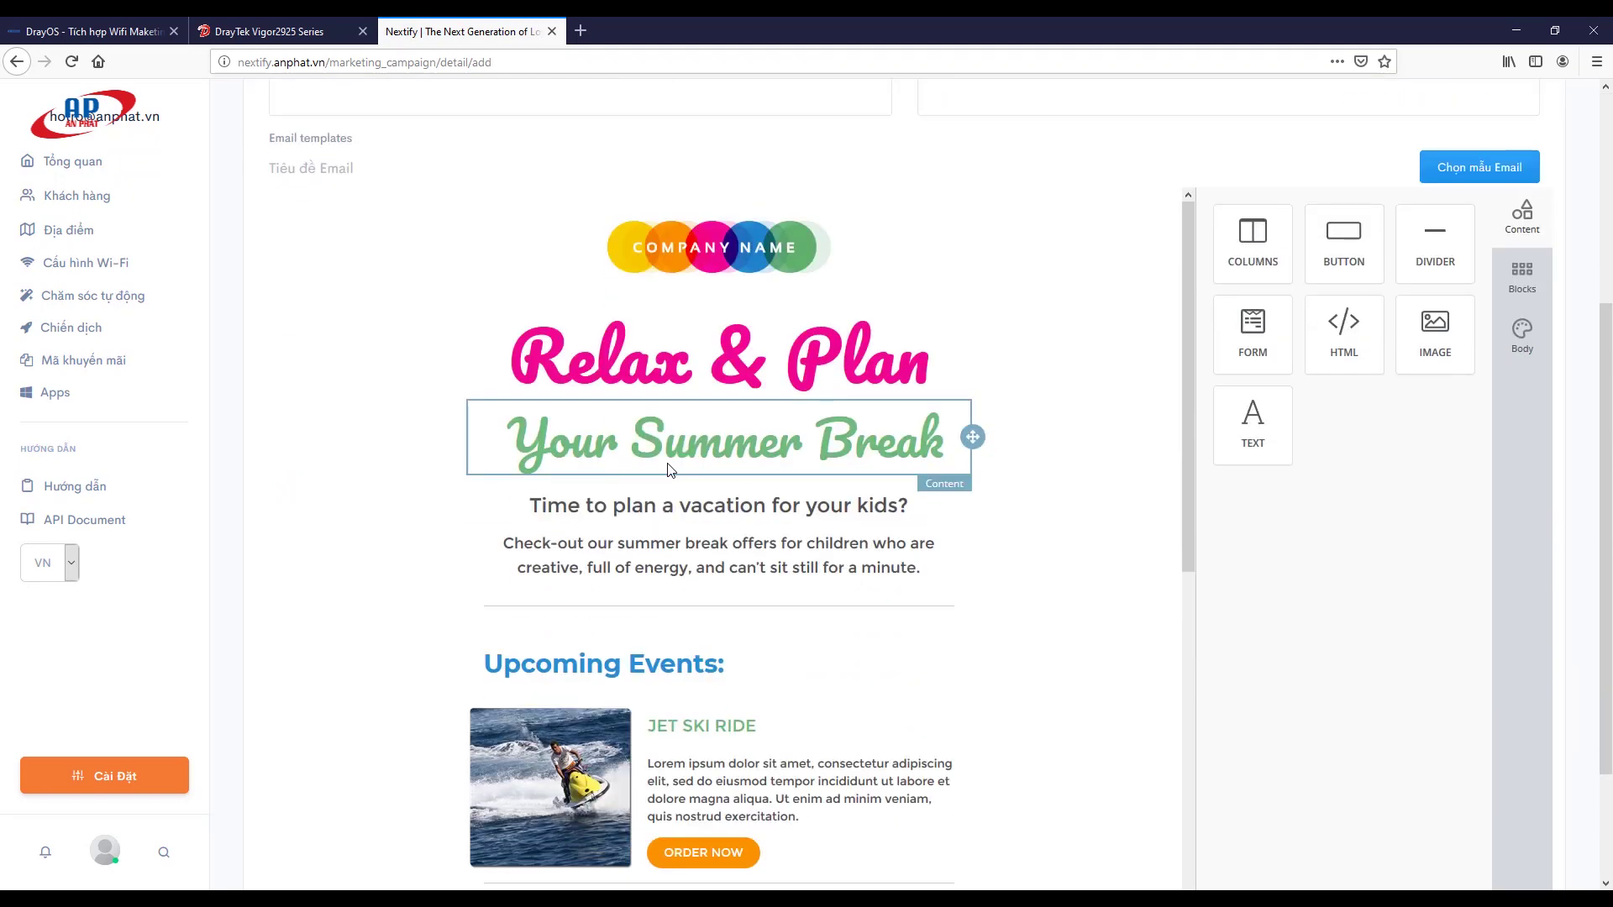